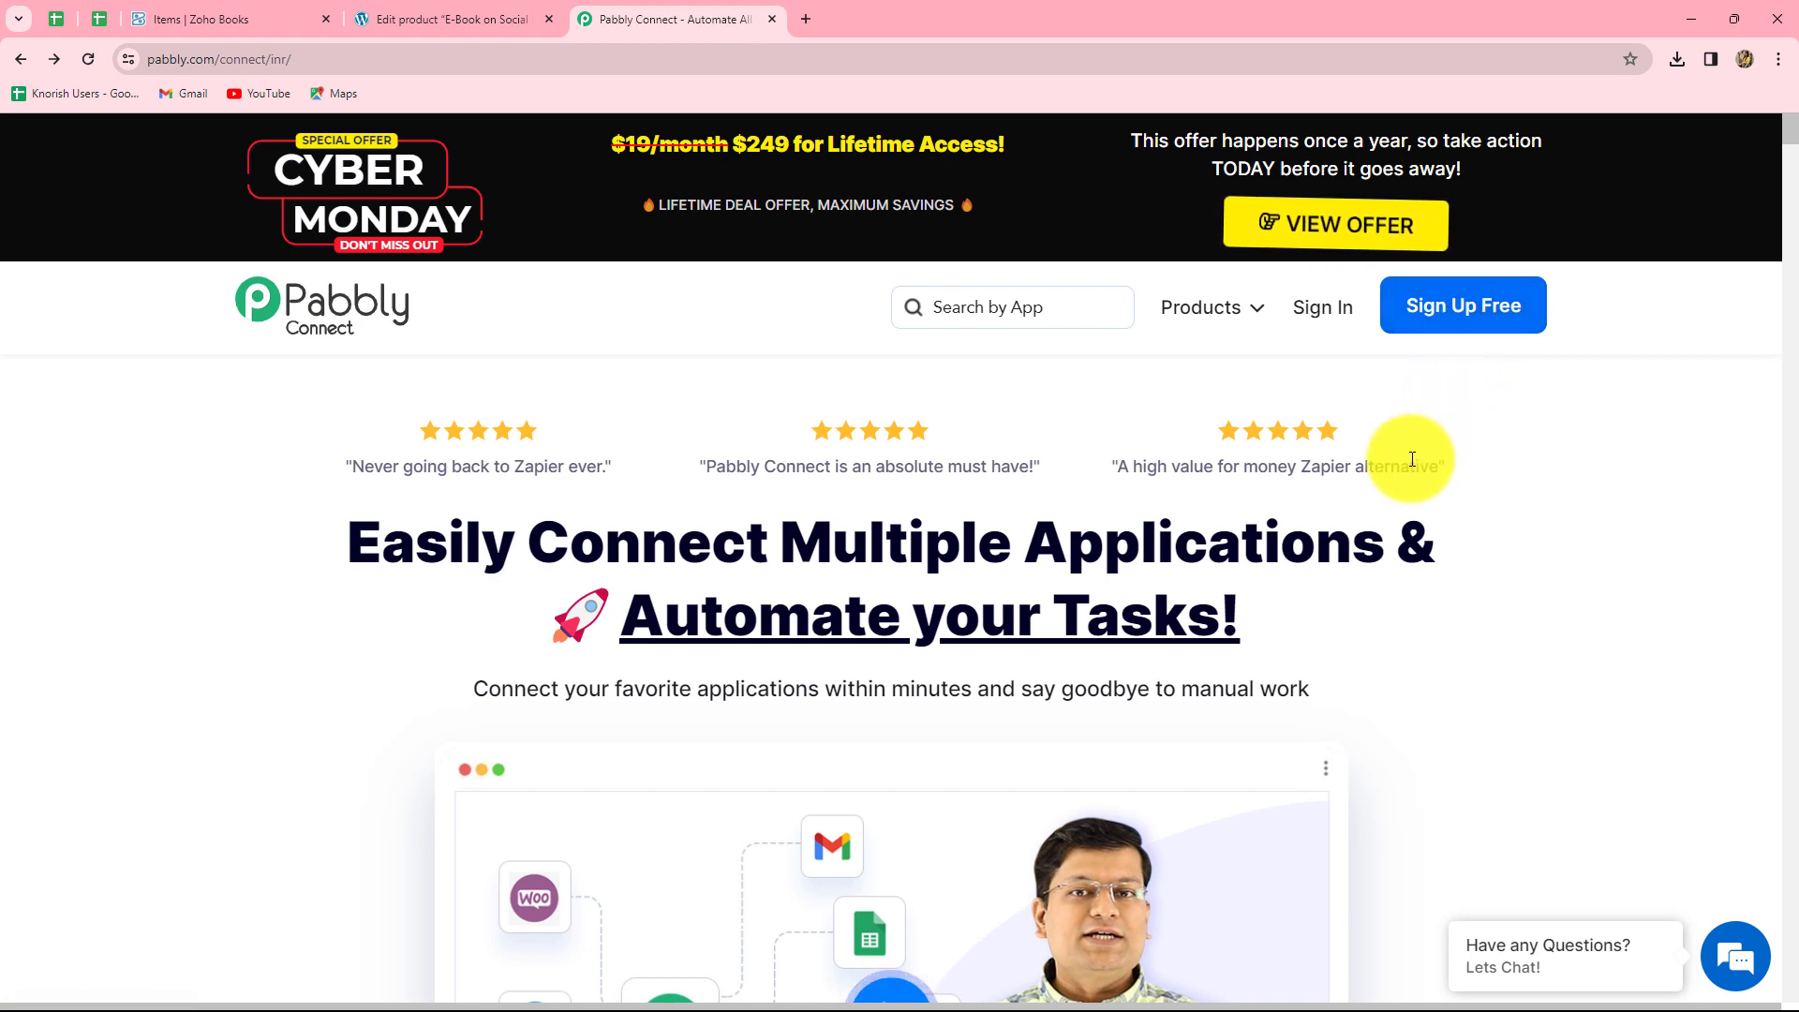
# Step: Sign in to Pabbly Connect and create a workflow named "Create Item in Zoho Books when new WooCommerce Product is created." in the Test Integrations folder
pyautogui.click(1312, 311)
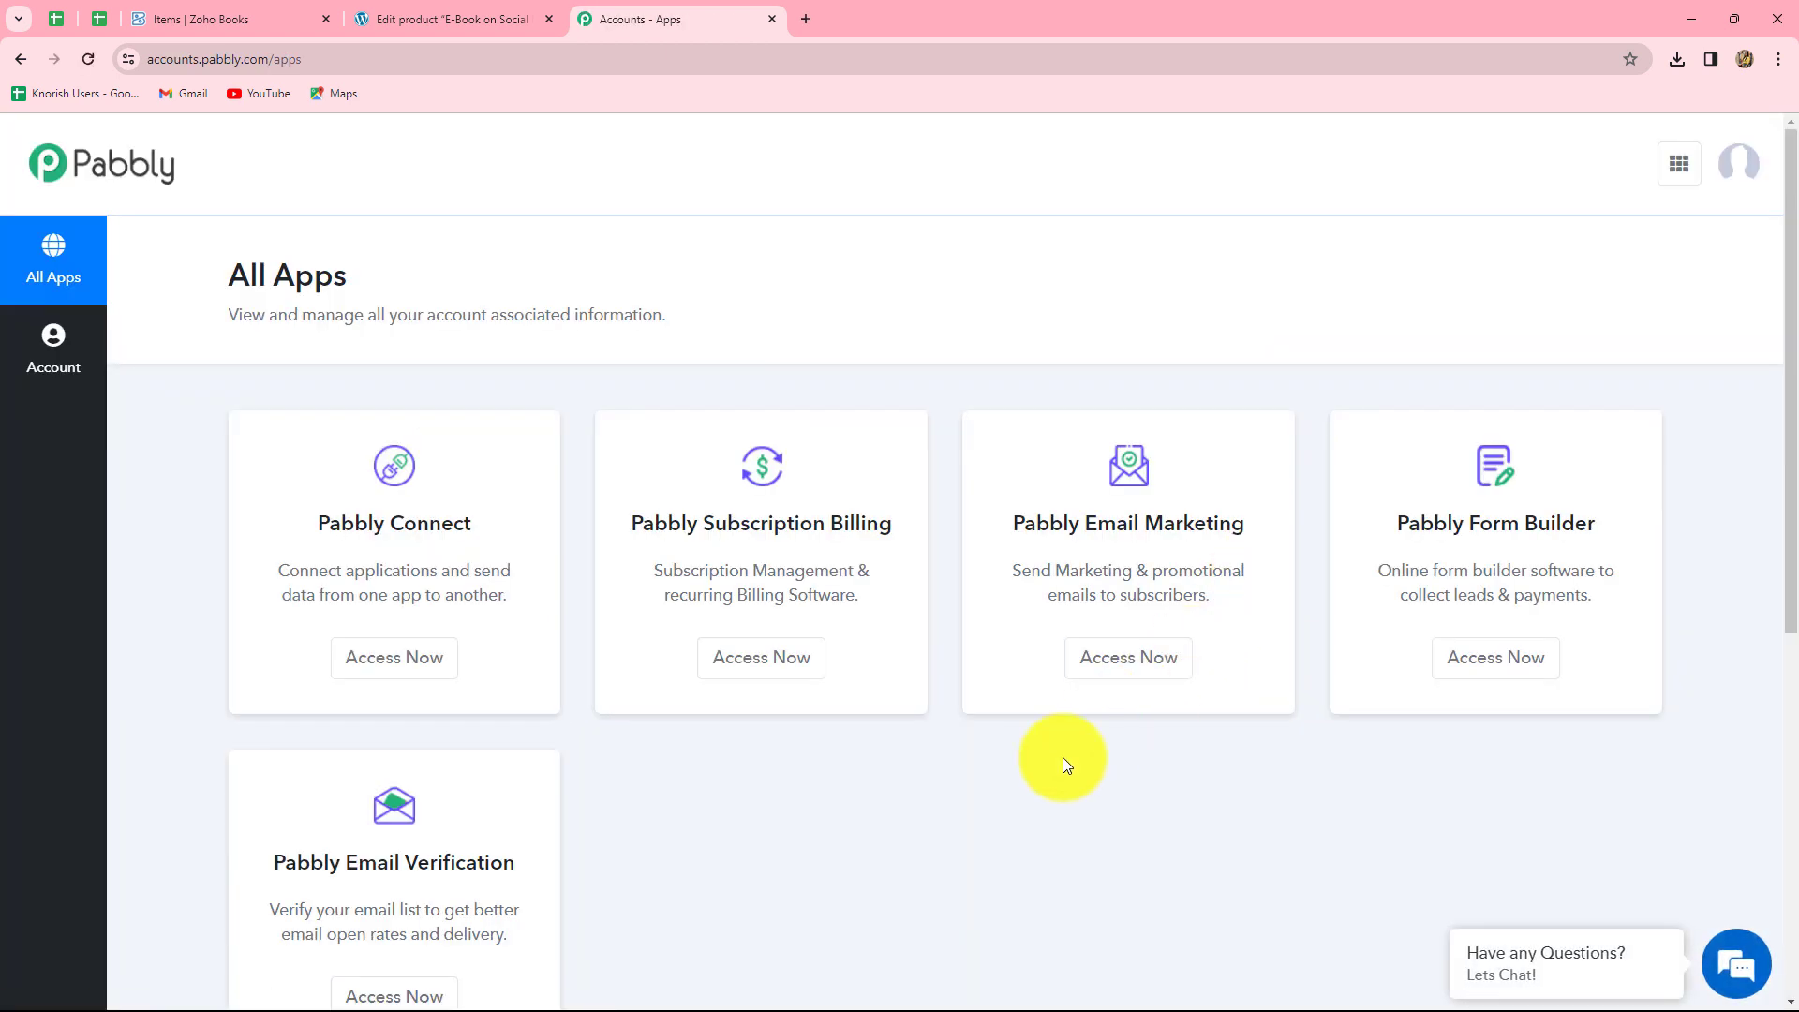
pyautogui.click(405, 675)
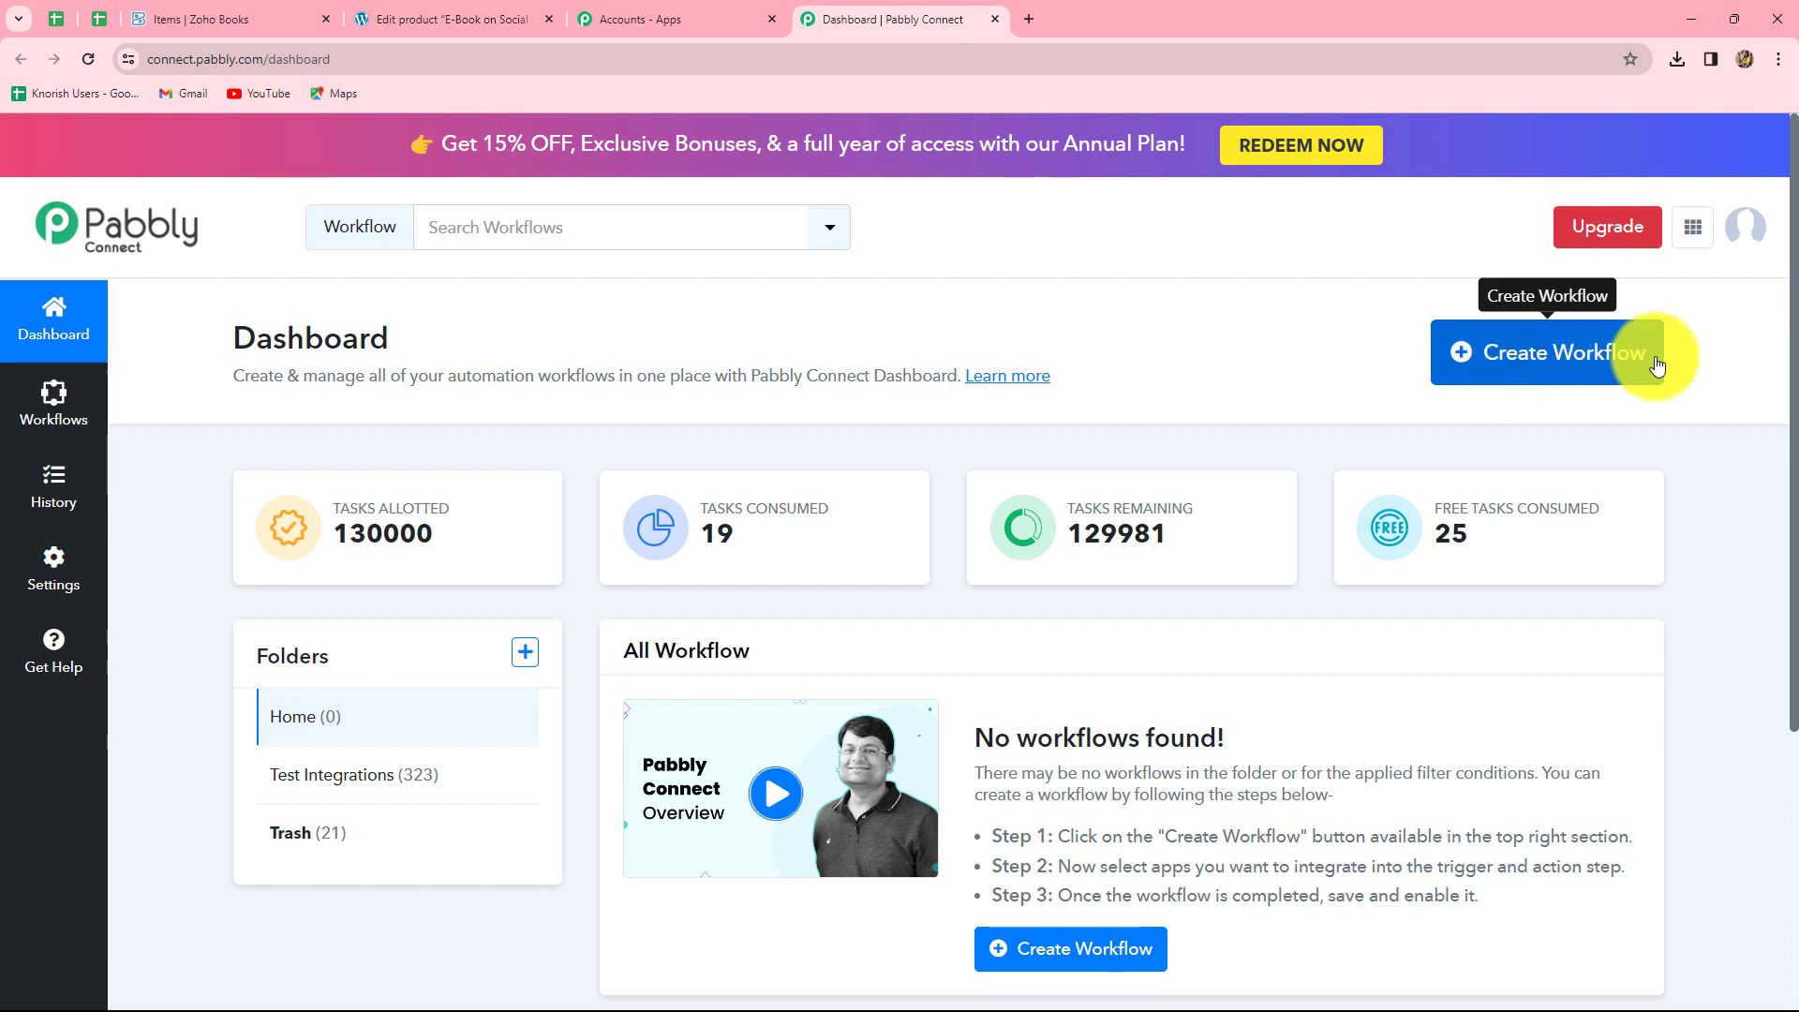
pyautogui.click(1551, 372)
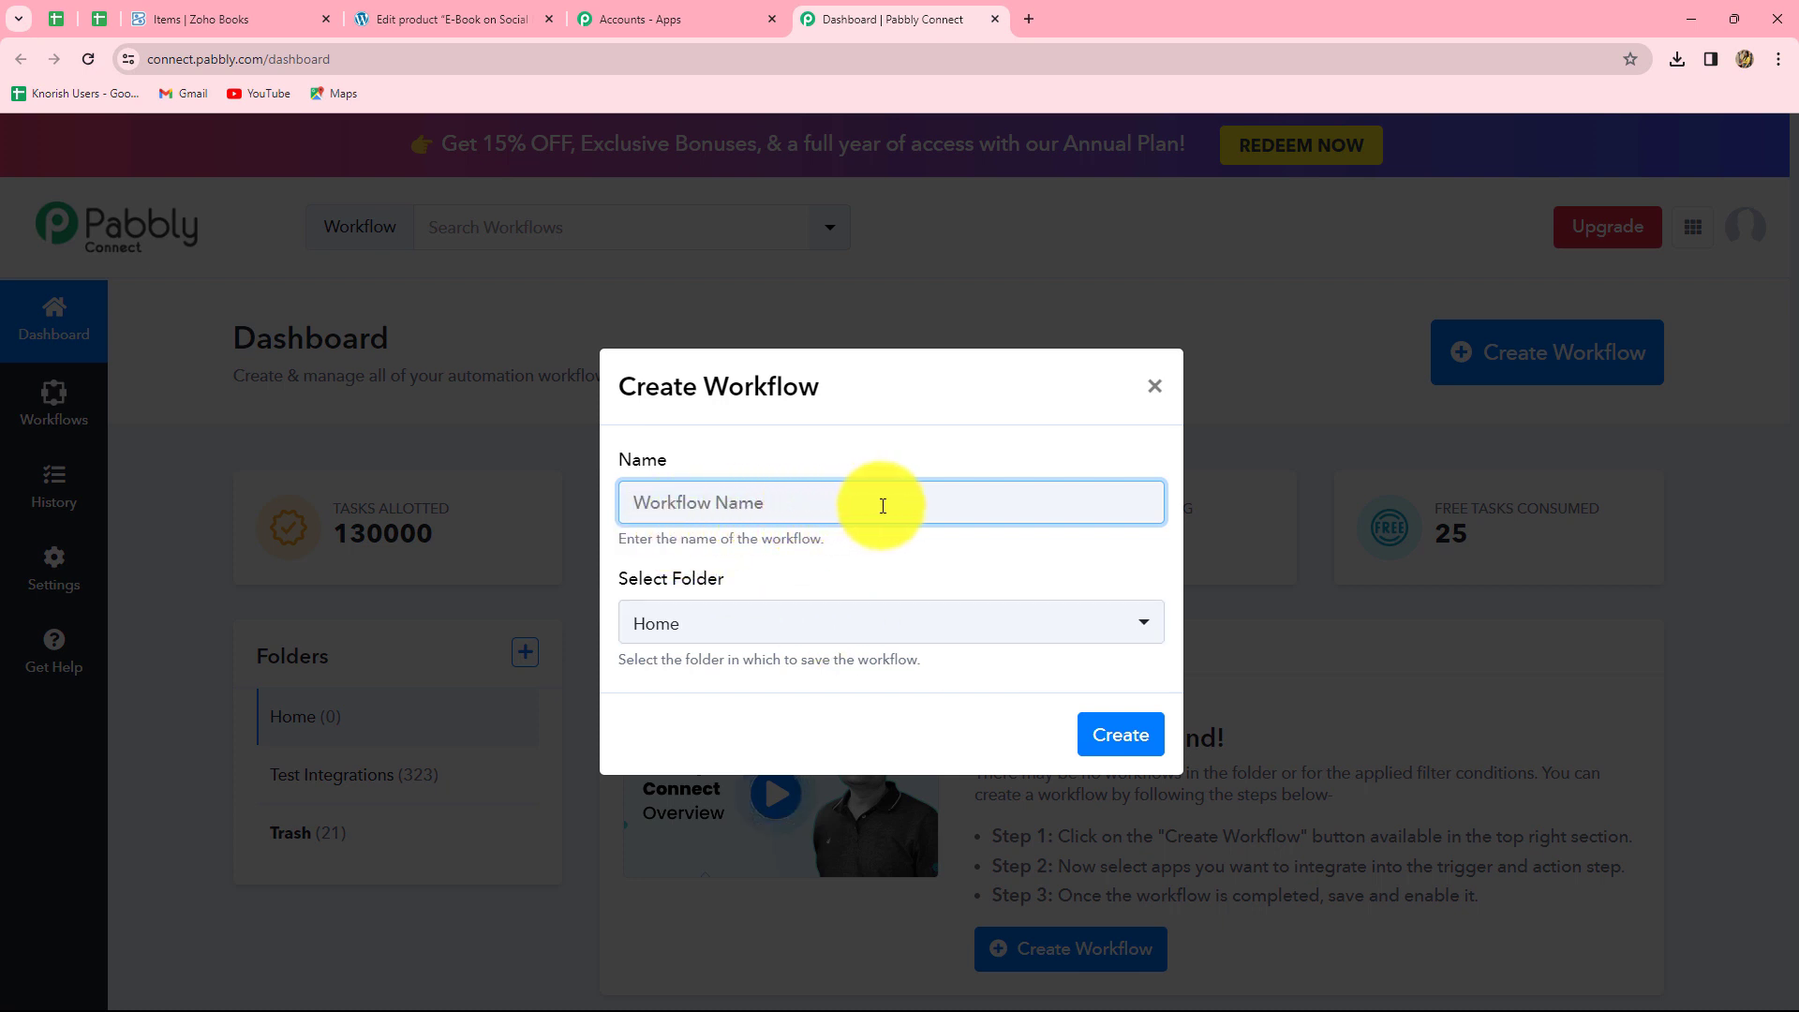
pyautogui.hotkey('ctrl', 'v')
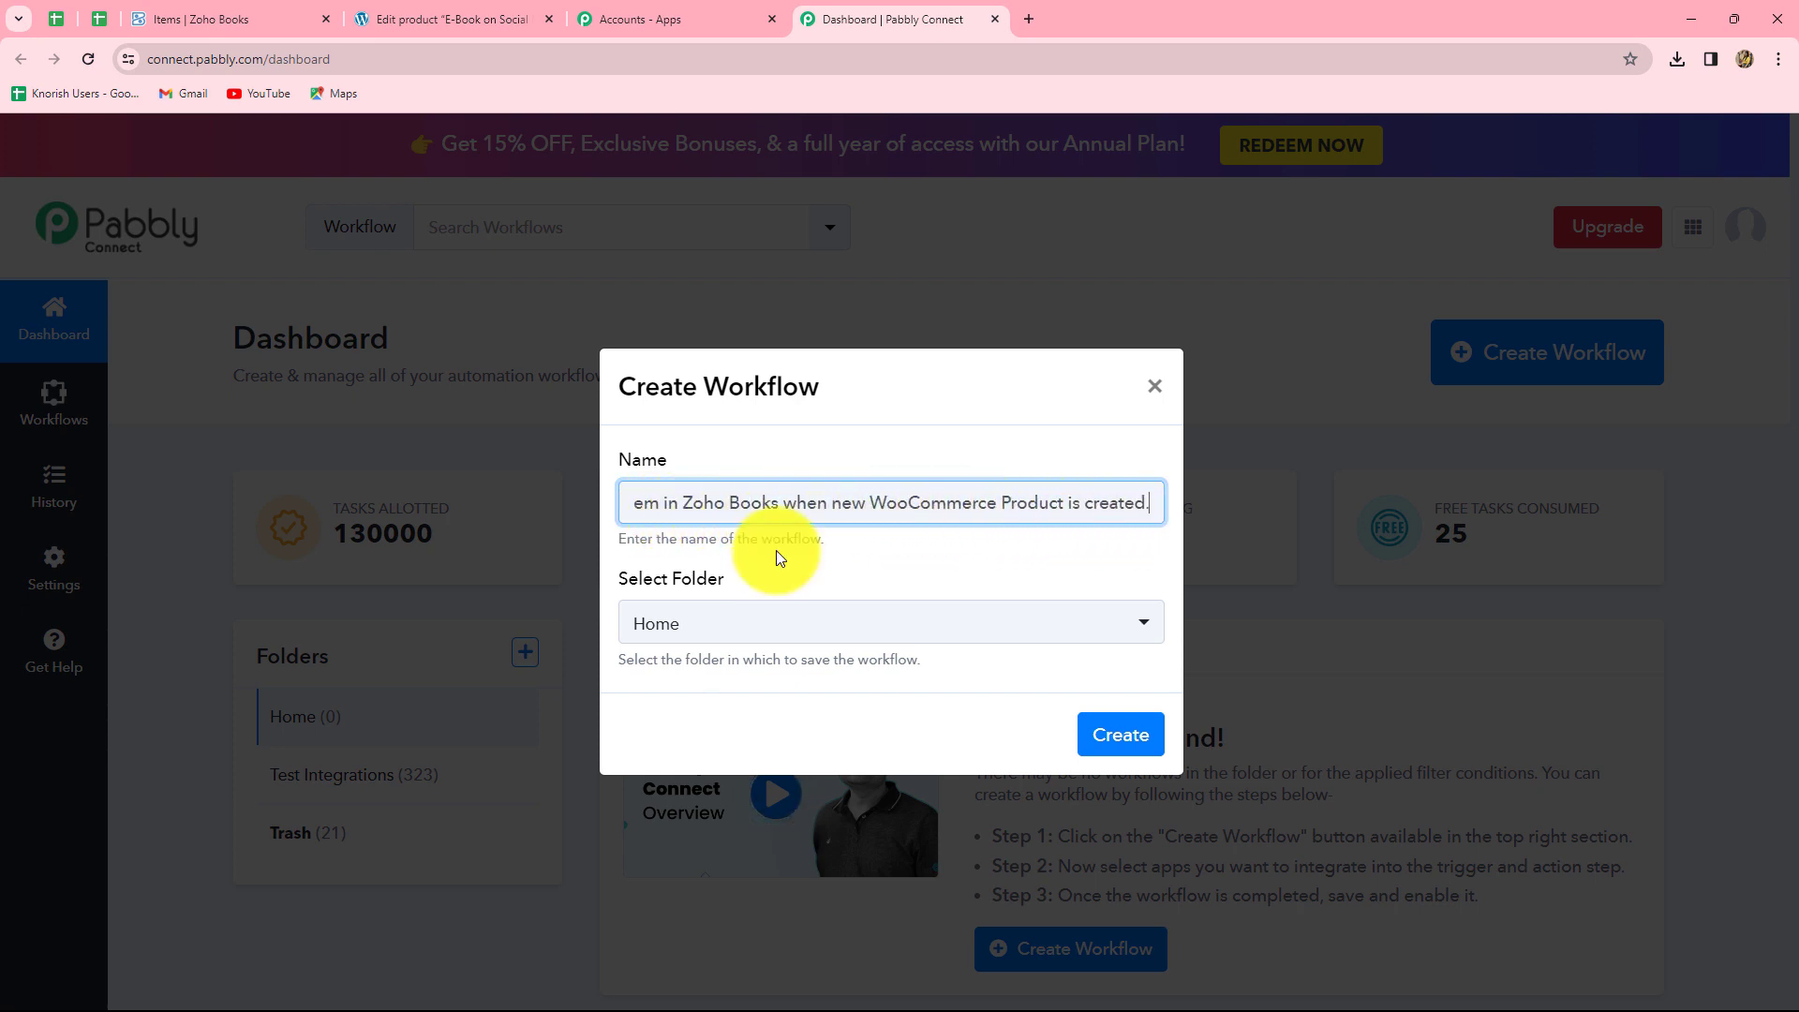
pyautogui.click(739, 623)
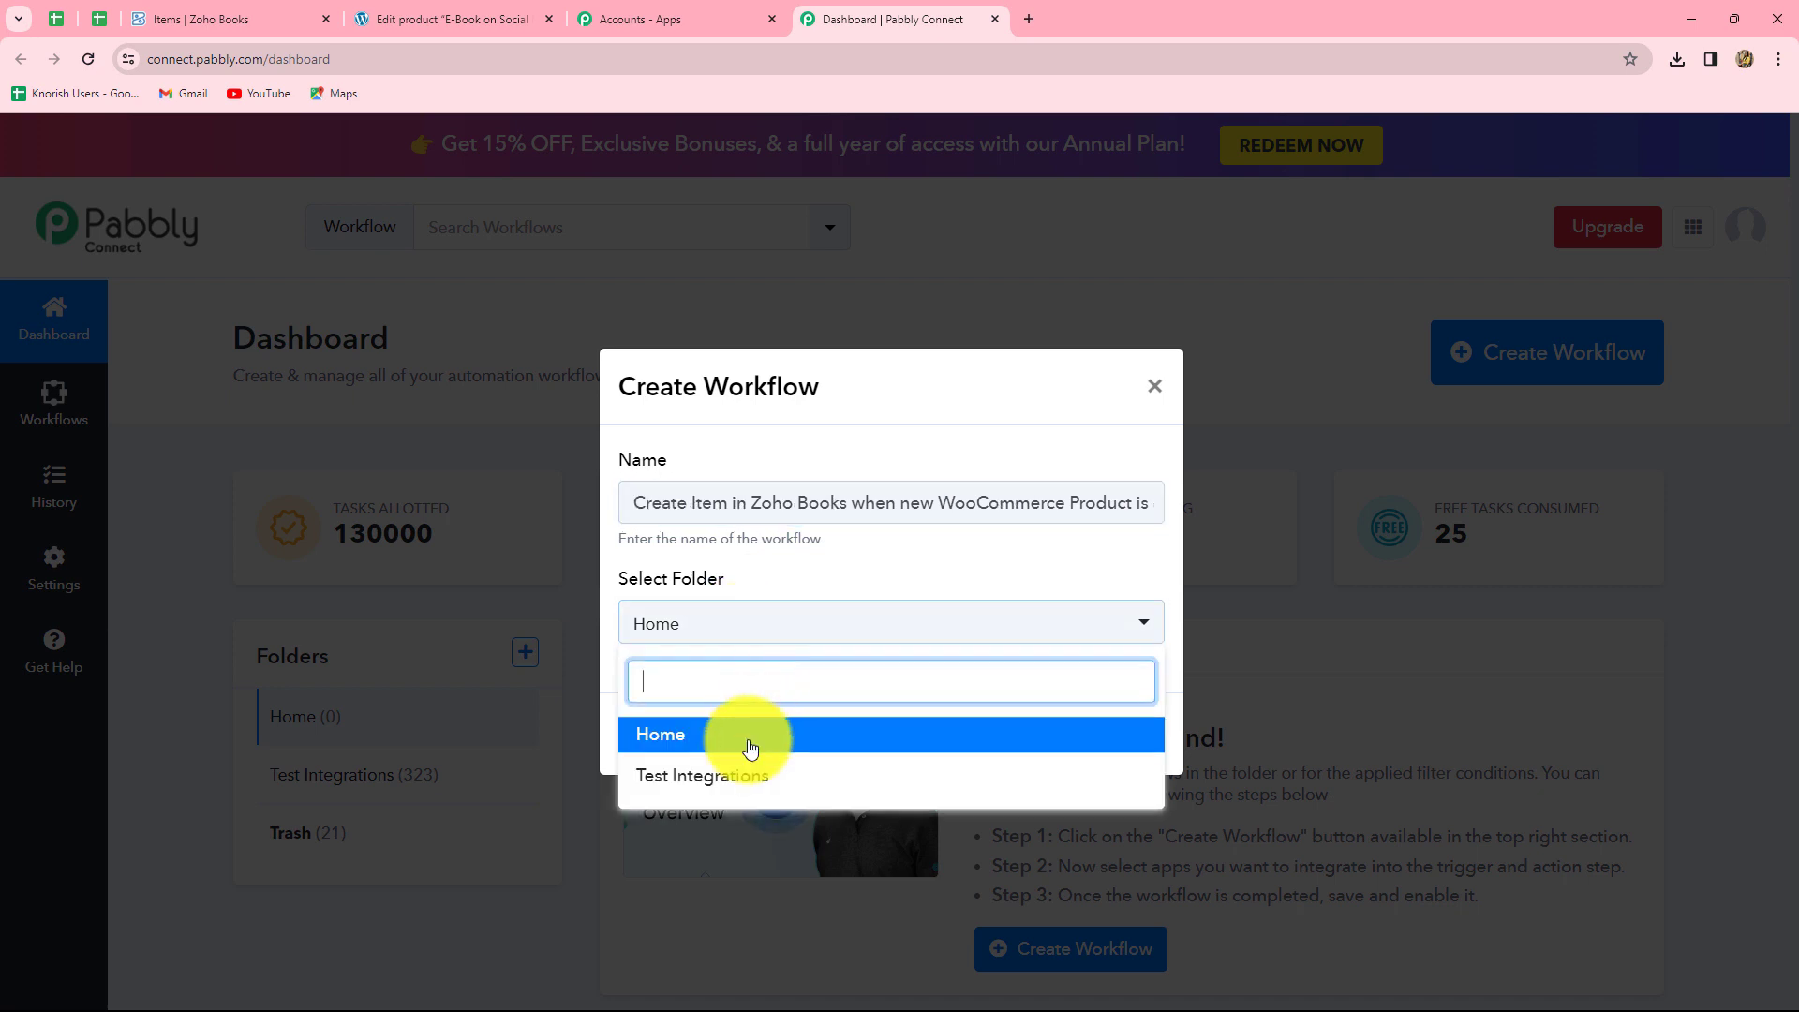
pyautogui.click(694, 781)
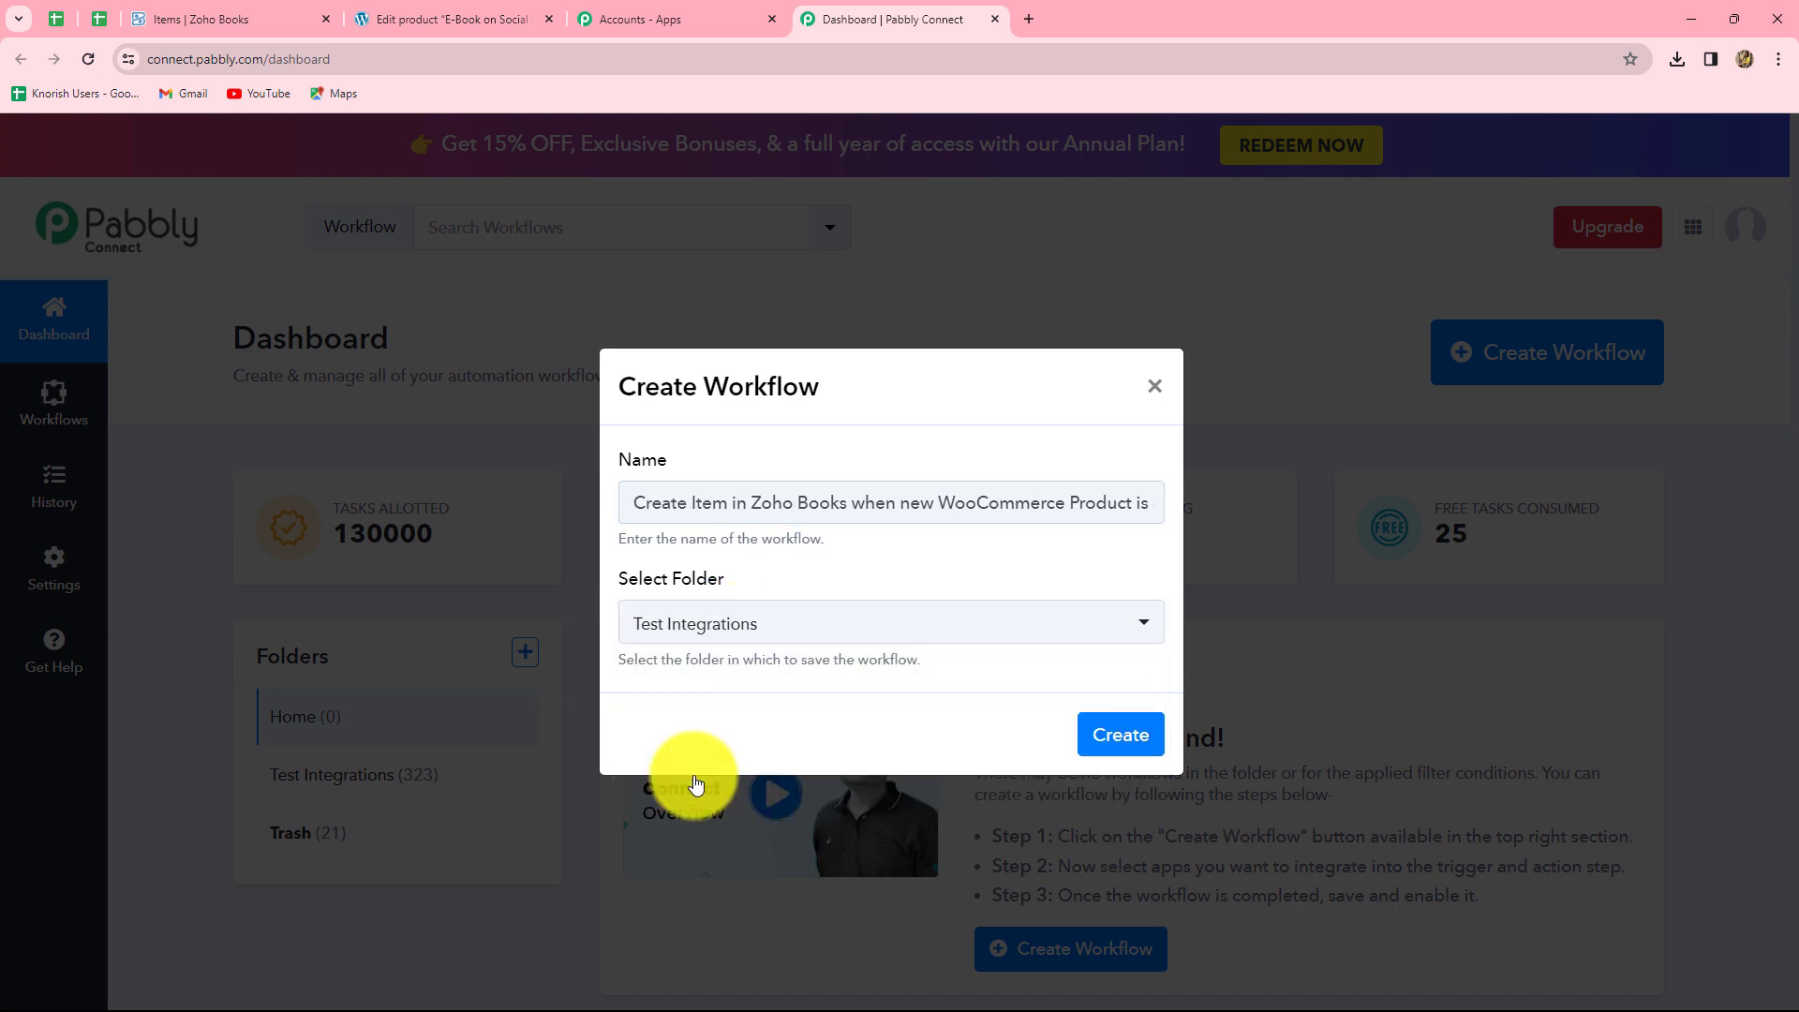
pyautogui.click(1102, 732)
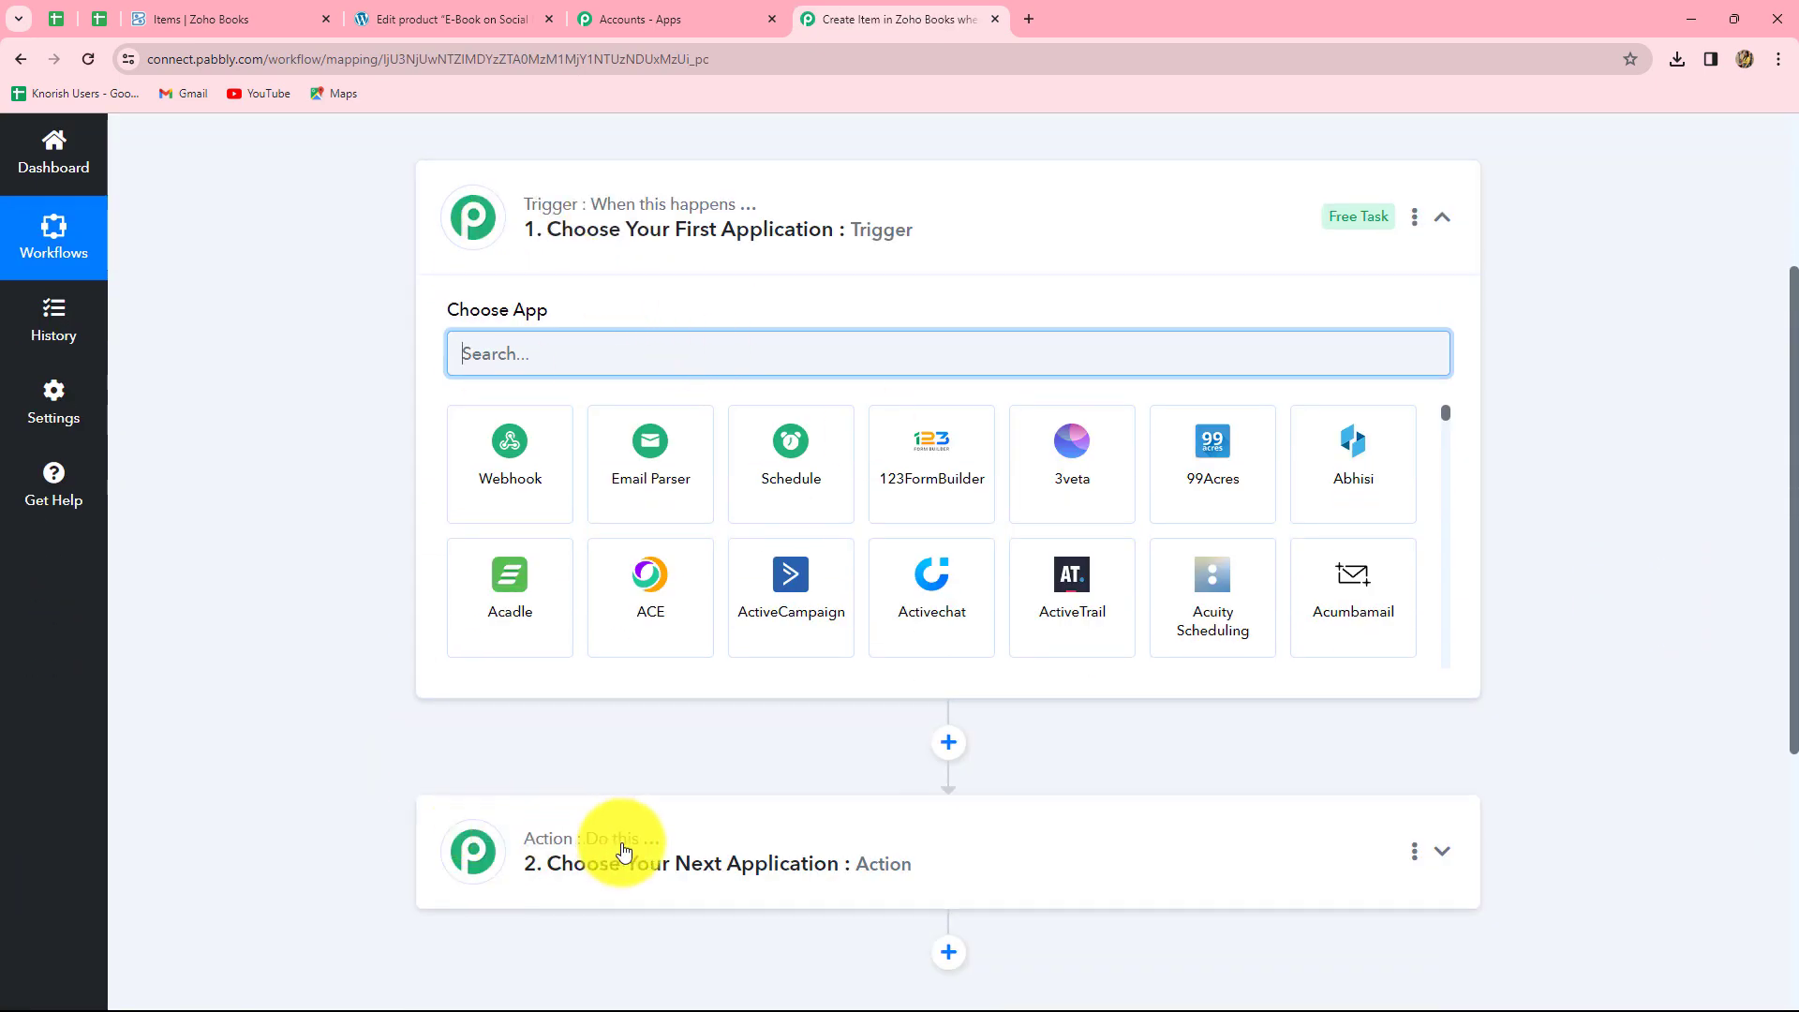
# Step: Set the workflow's trigger application to WooCommerce with New Product Created as the trigger event
pyautogui.moveTo(625, 850)
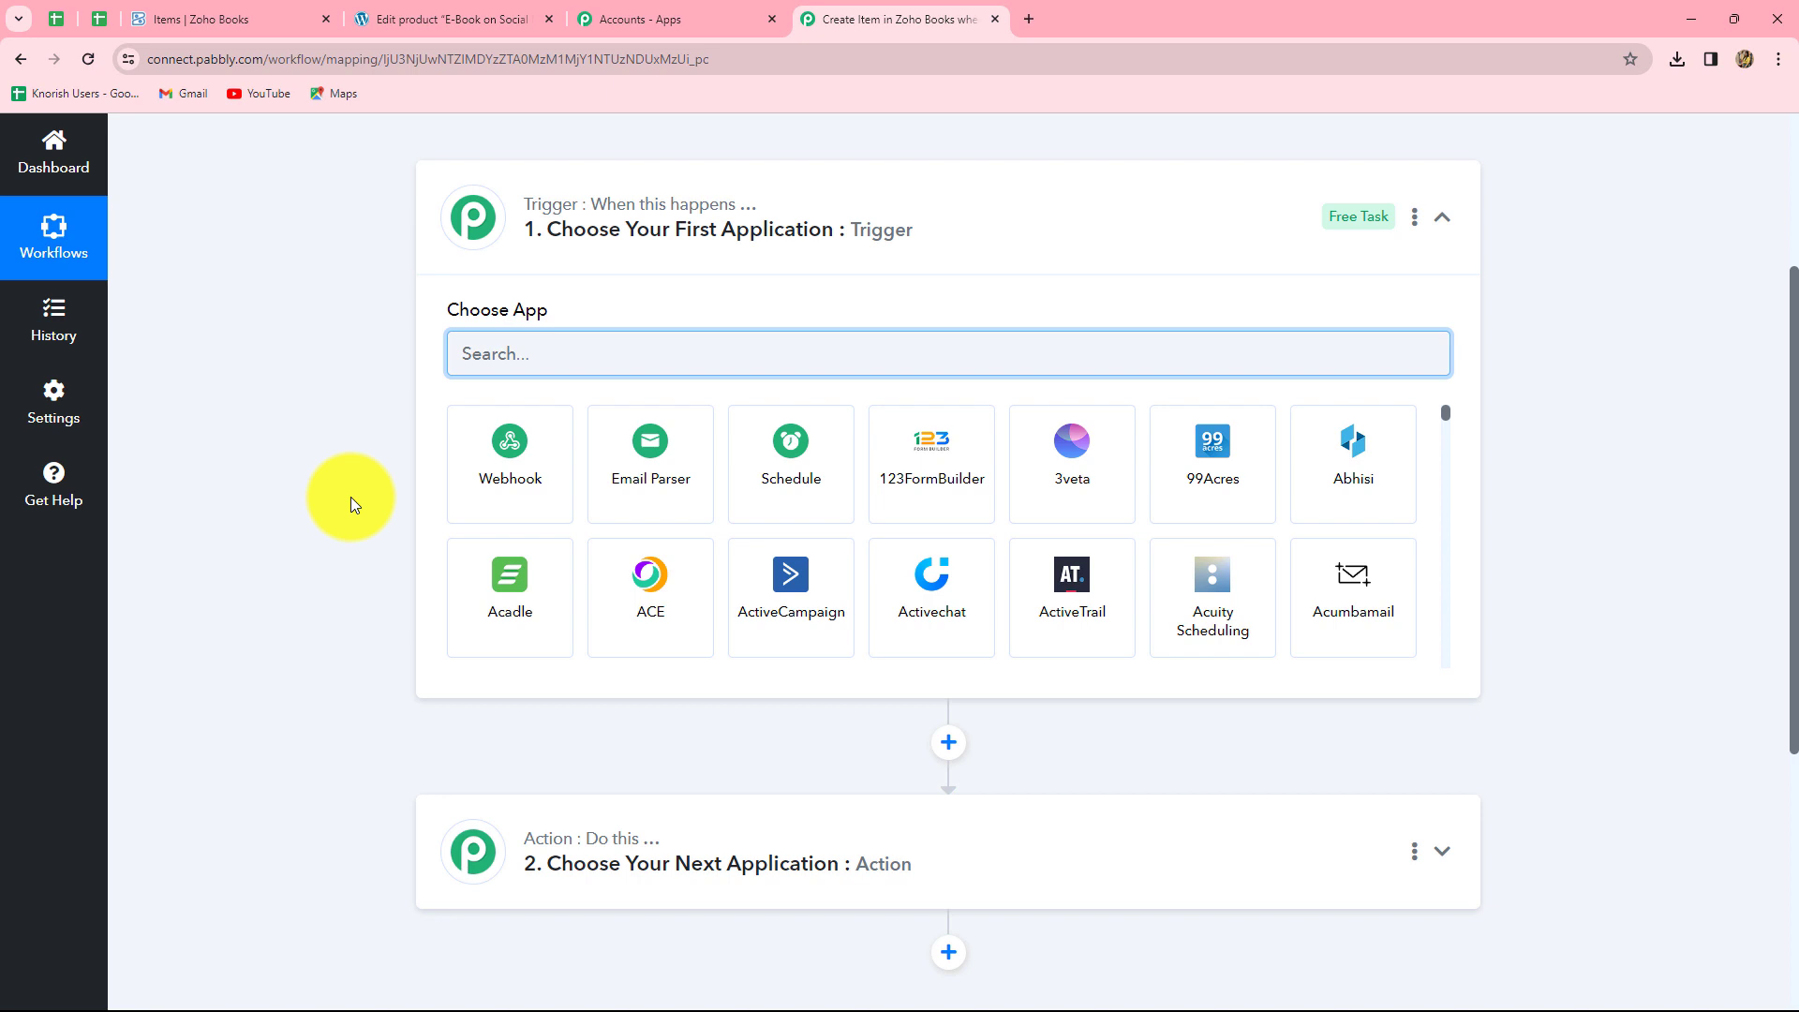
pyautogui.moveTo(594, 202)
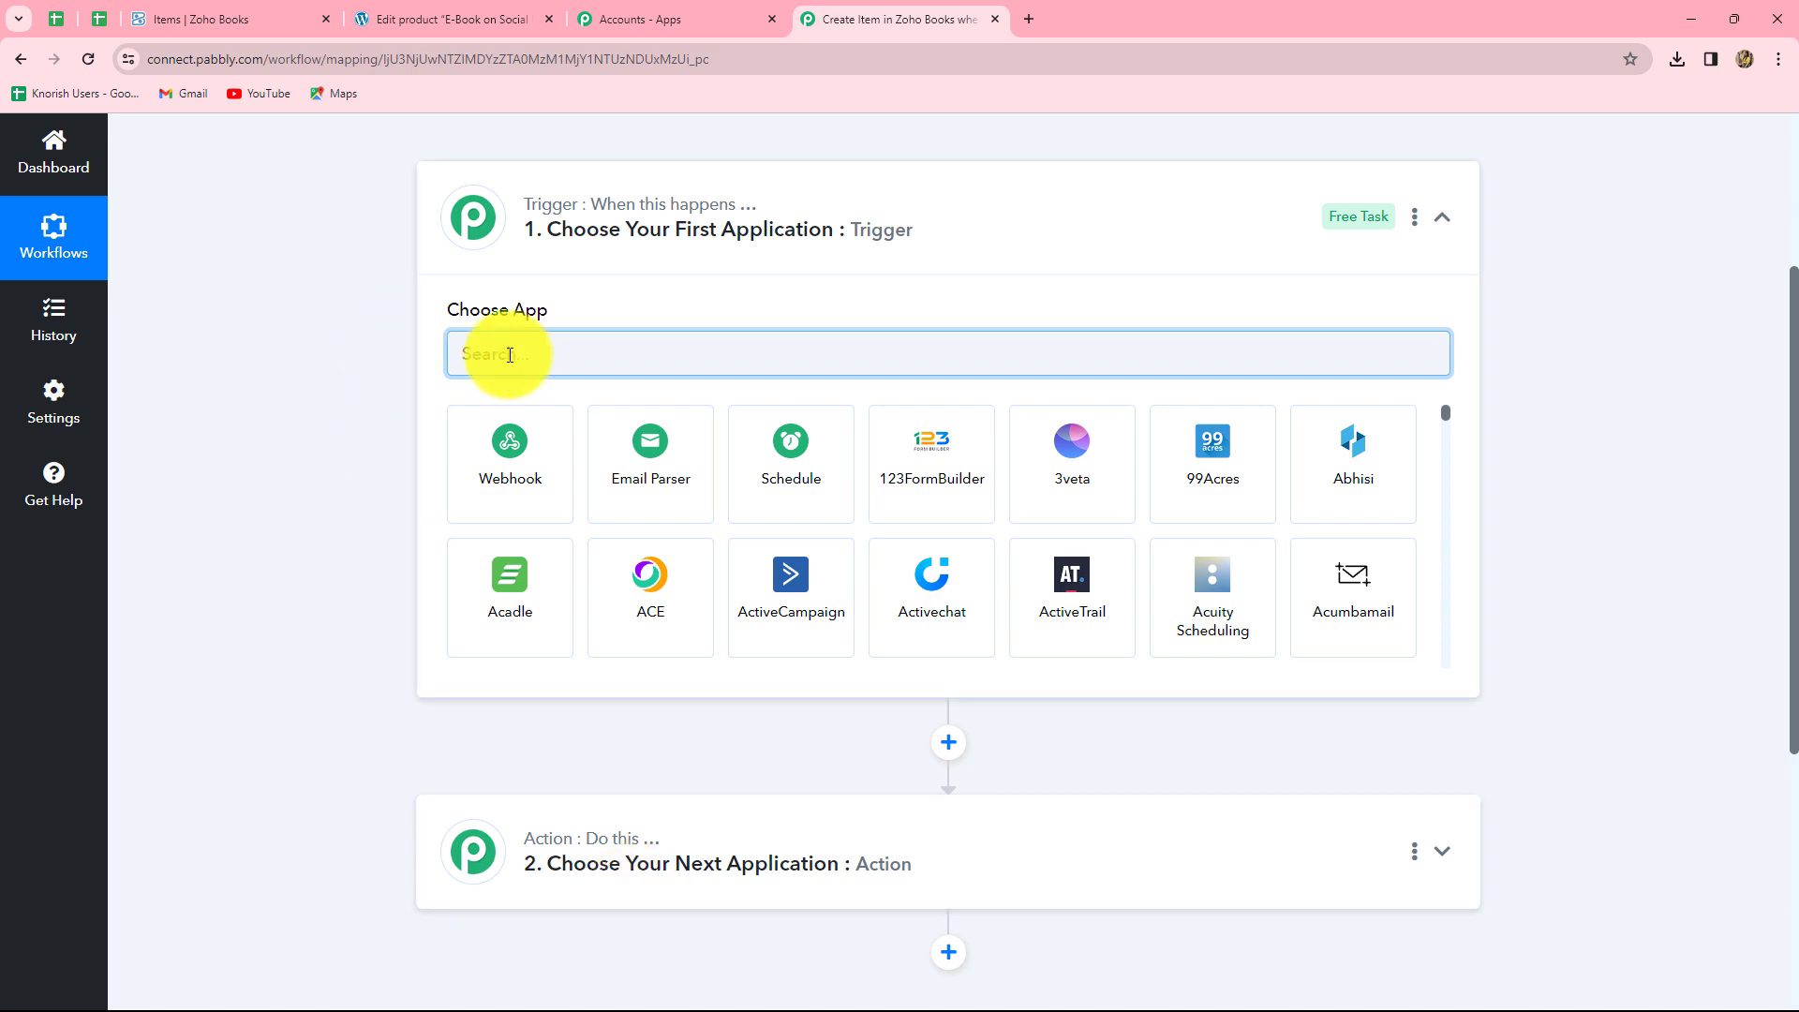
pyautogui.write('Wooc')
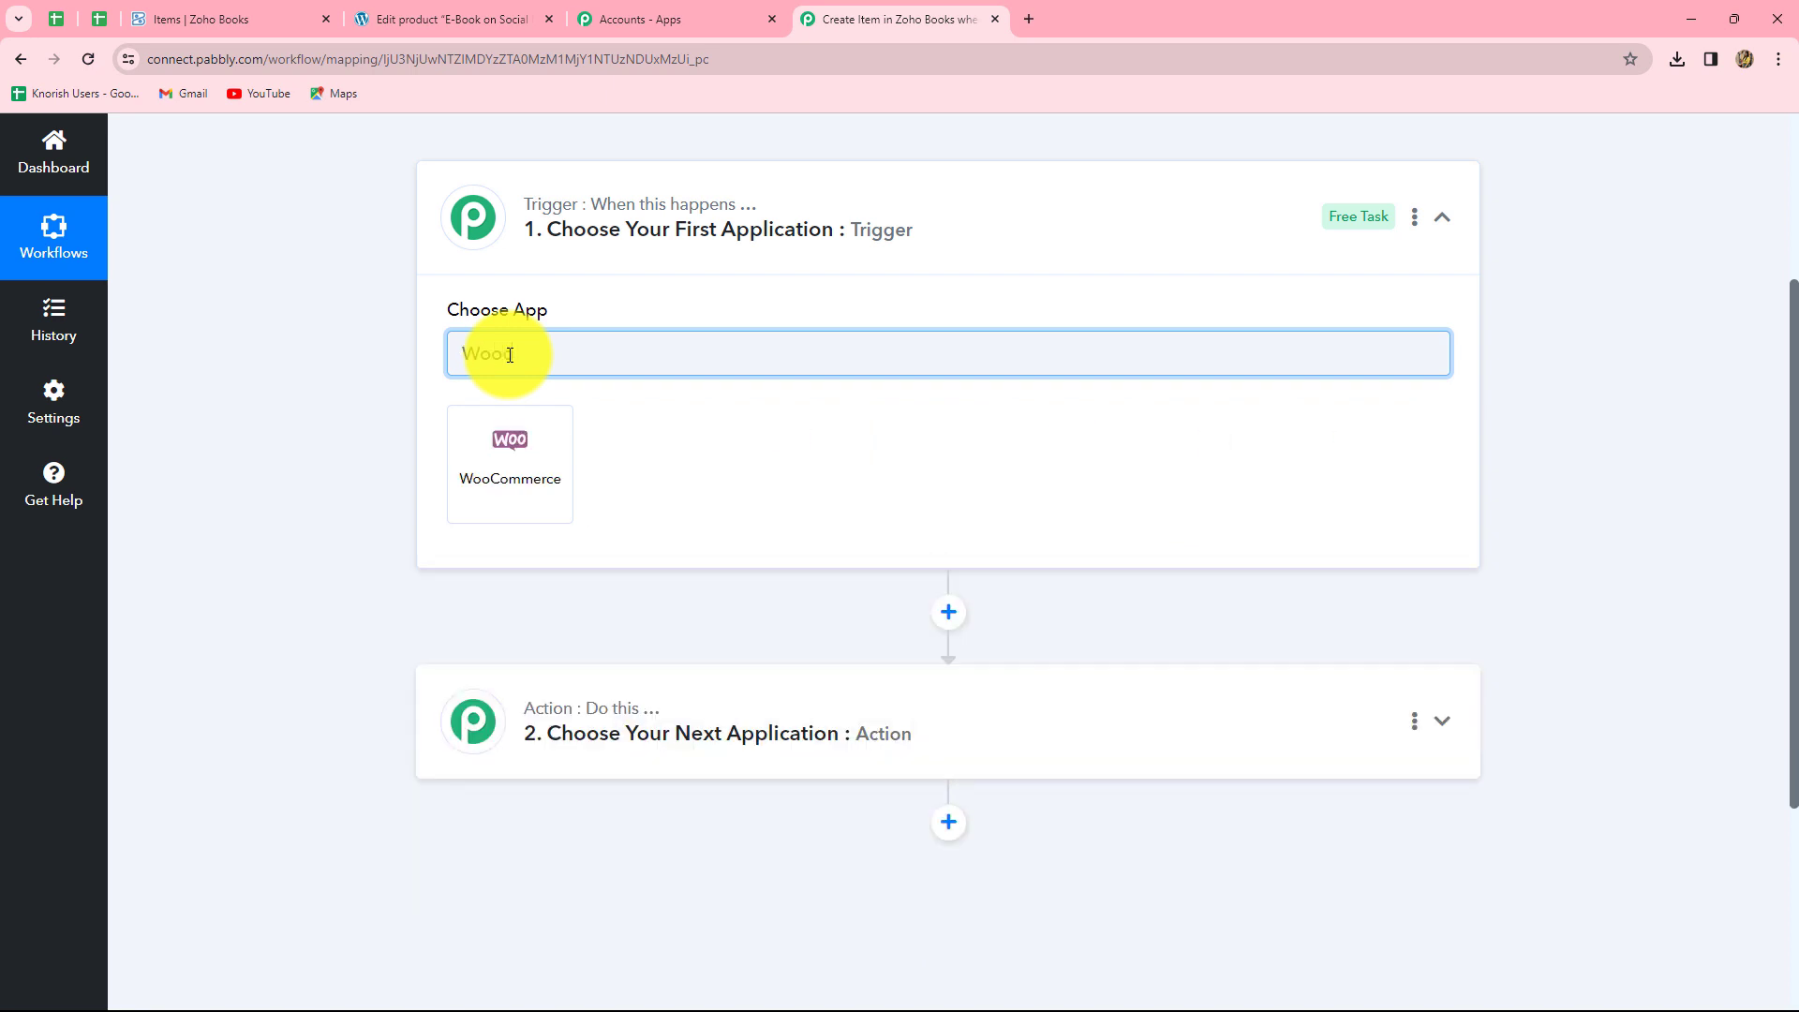
pyautogui.click(507, 465)
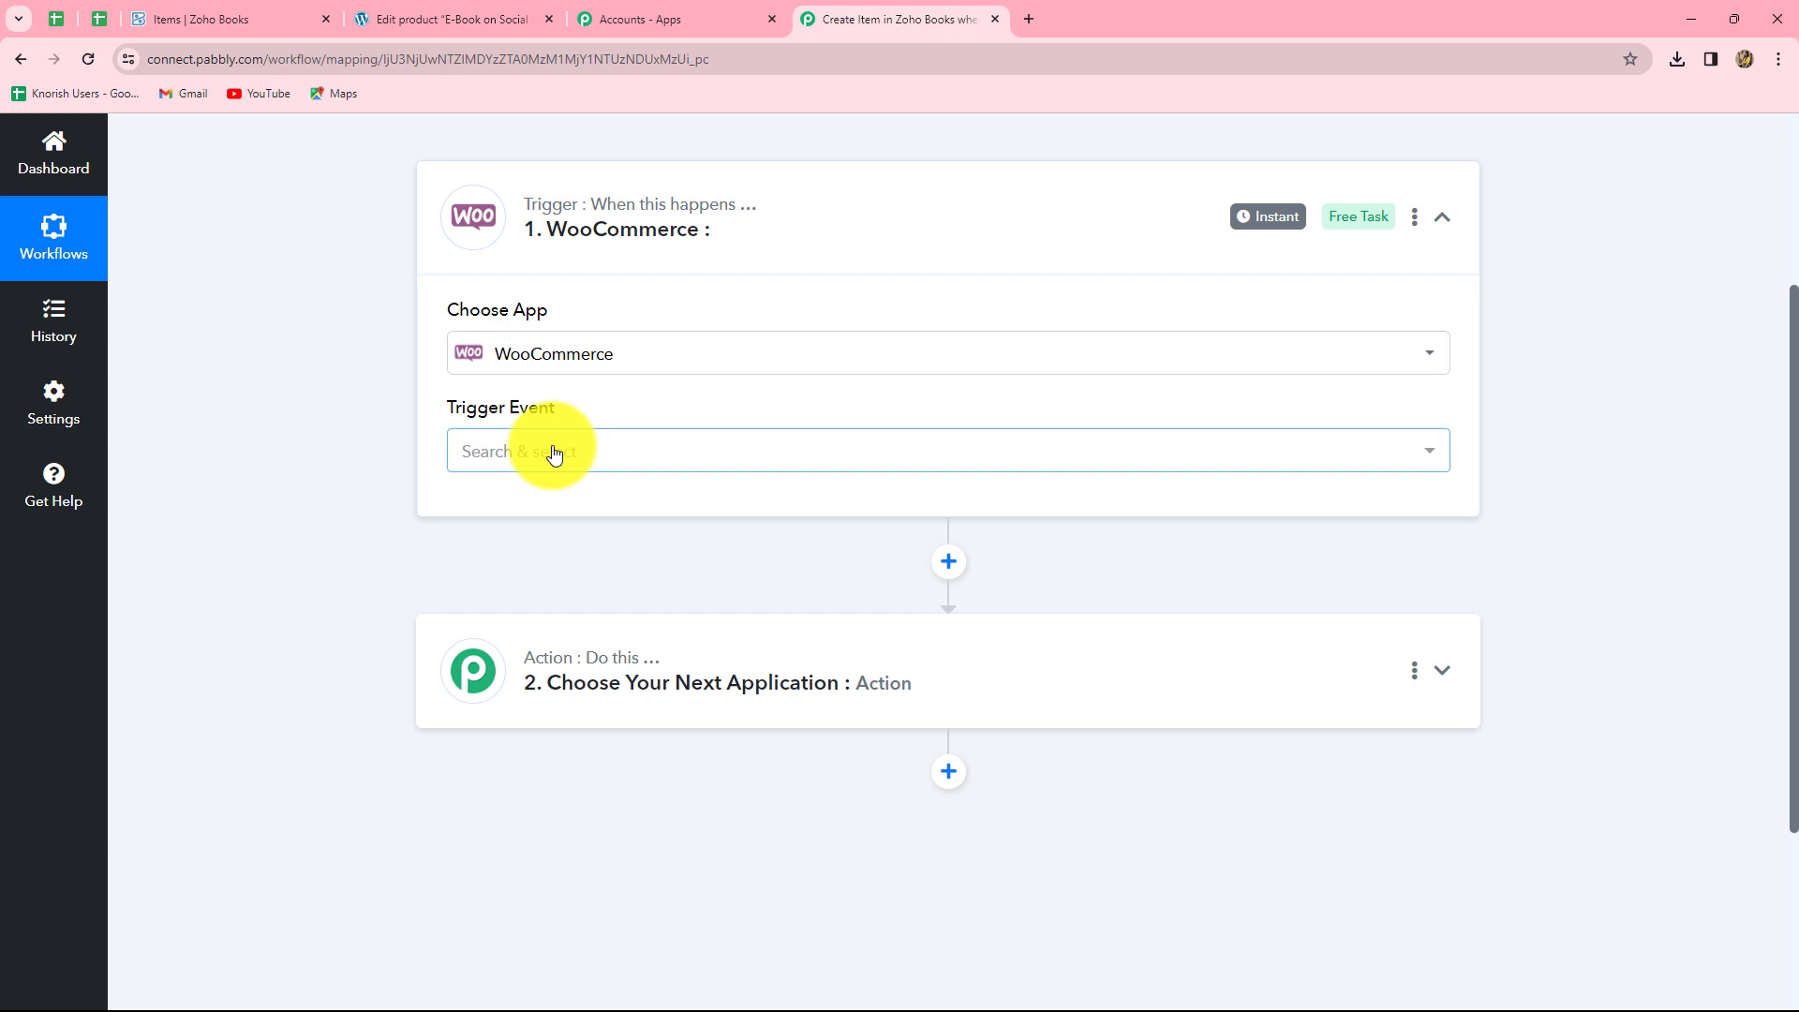
pyautogui.click(553, 455)
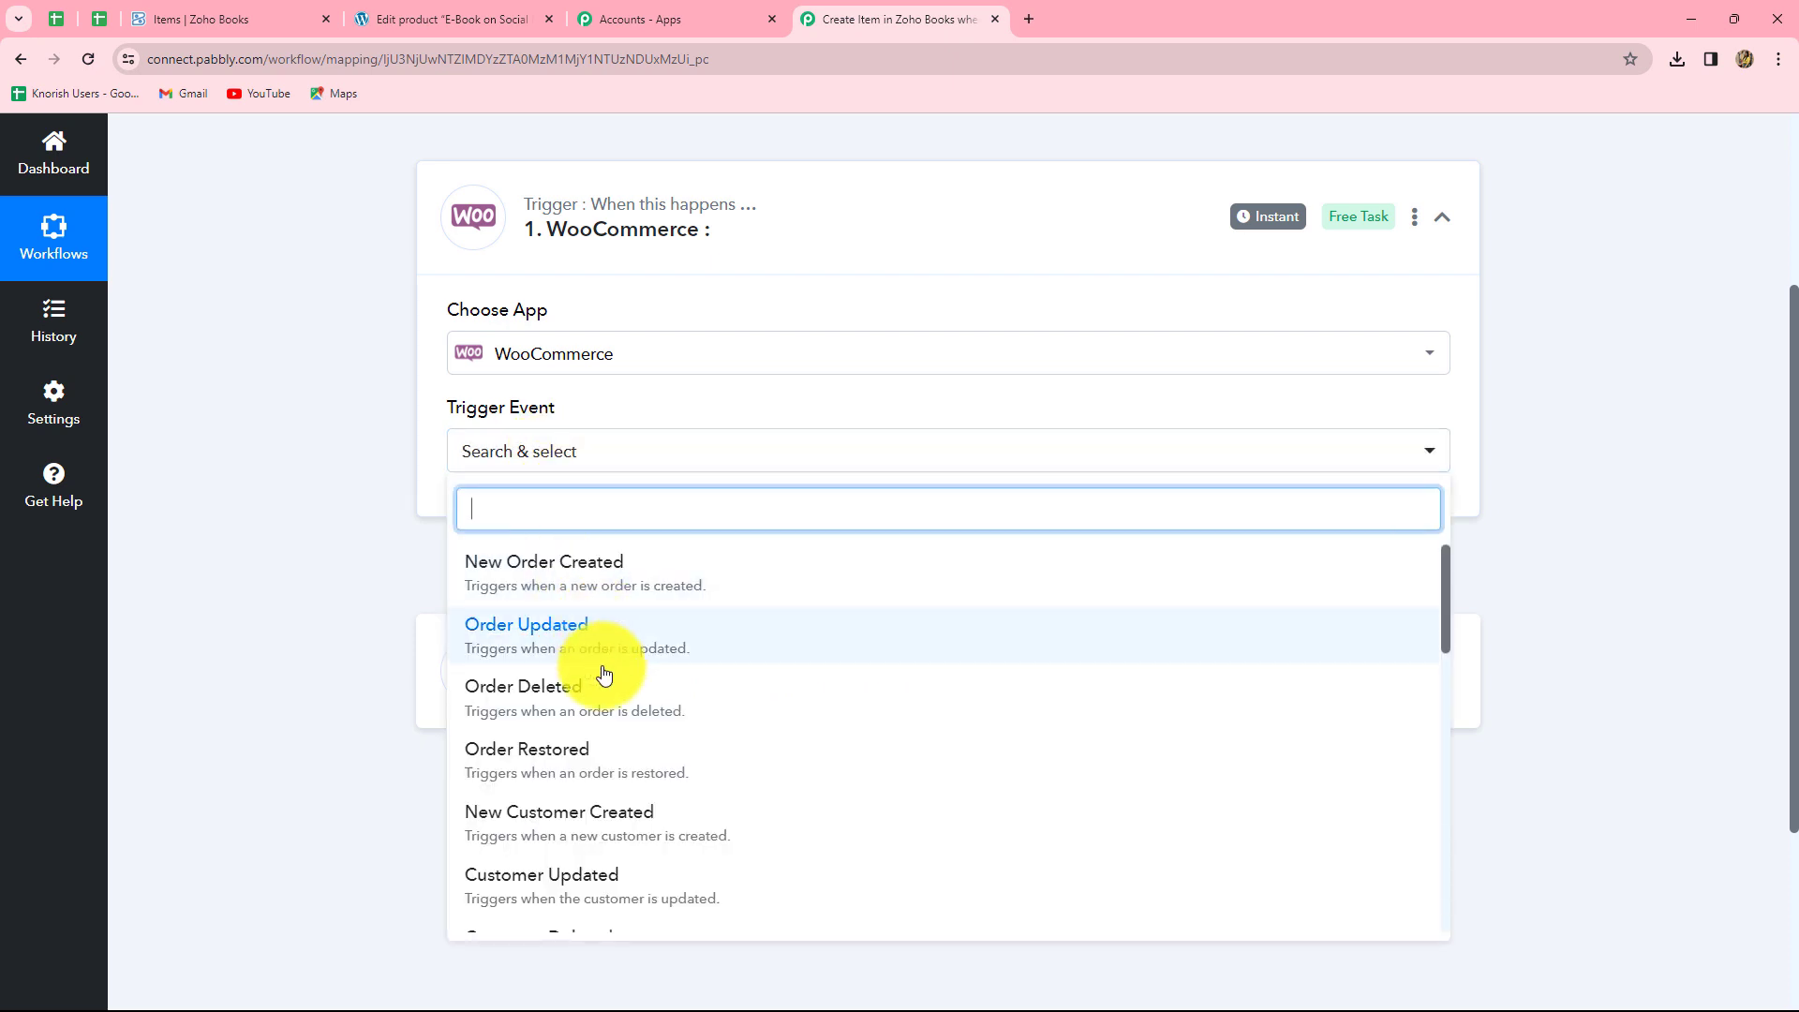
pyautogui.scroll(-8, 543, 698)
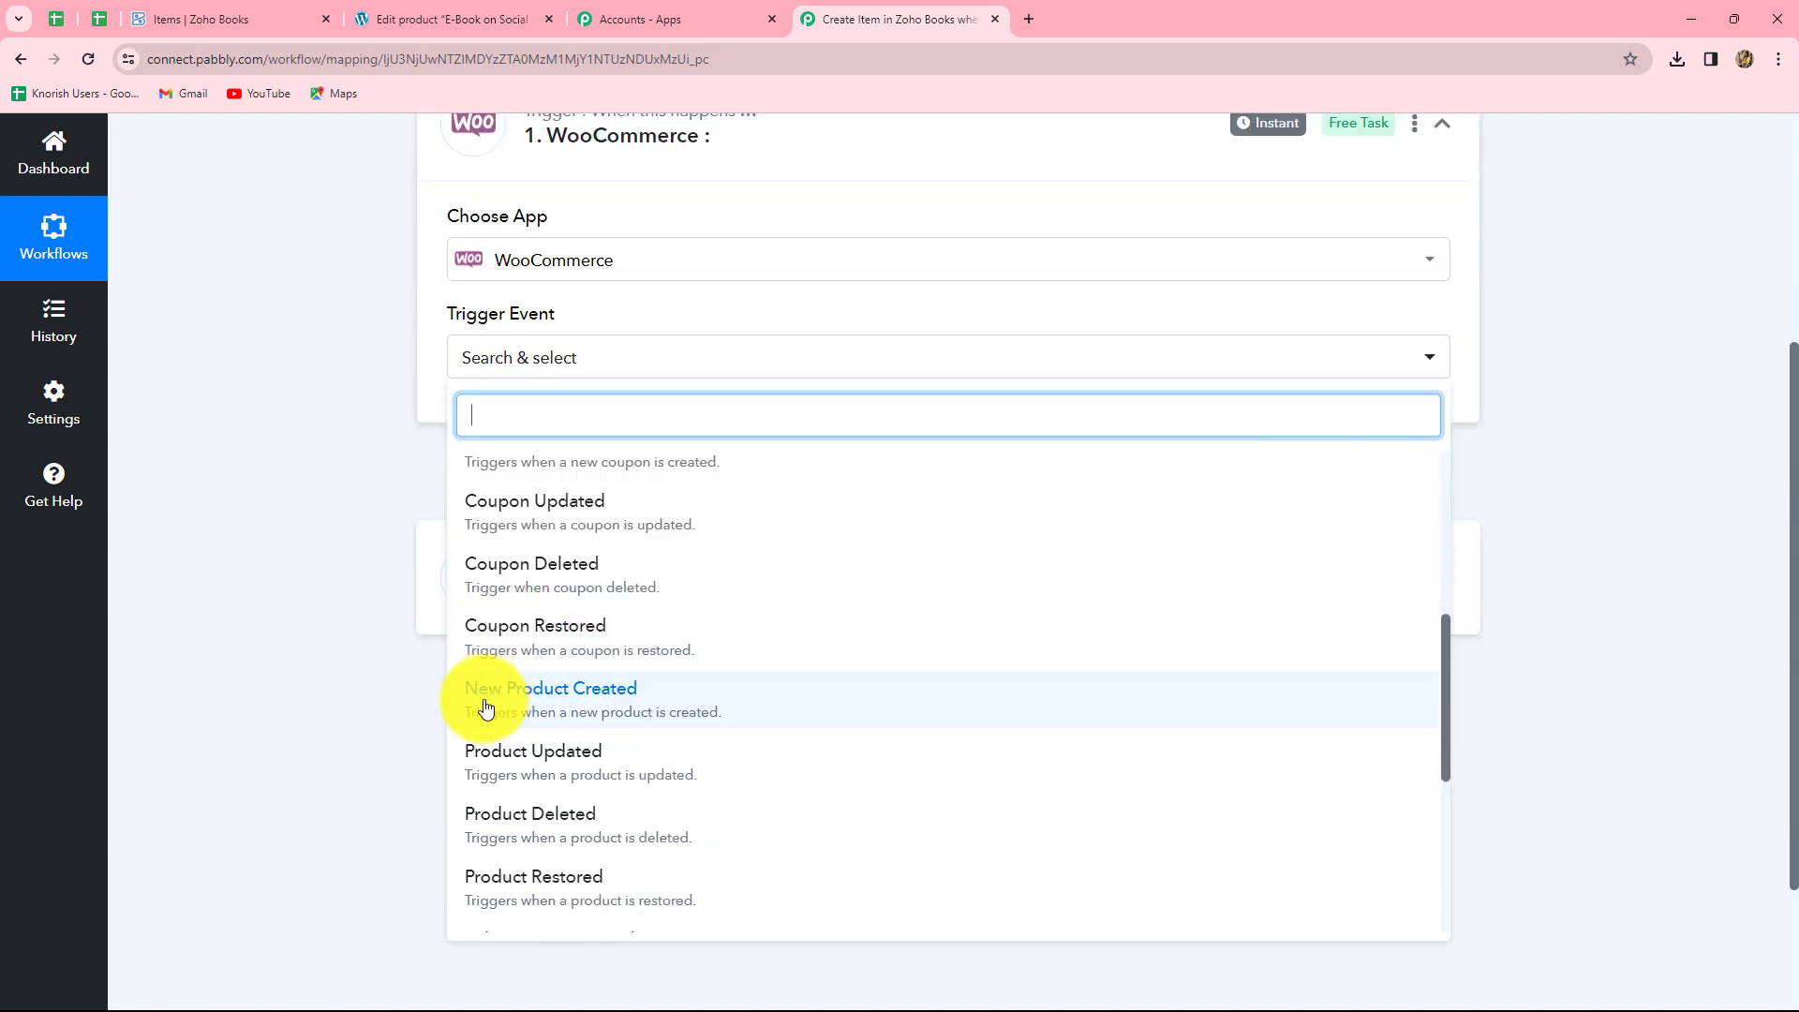
pyautogui.click(596, 704)
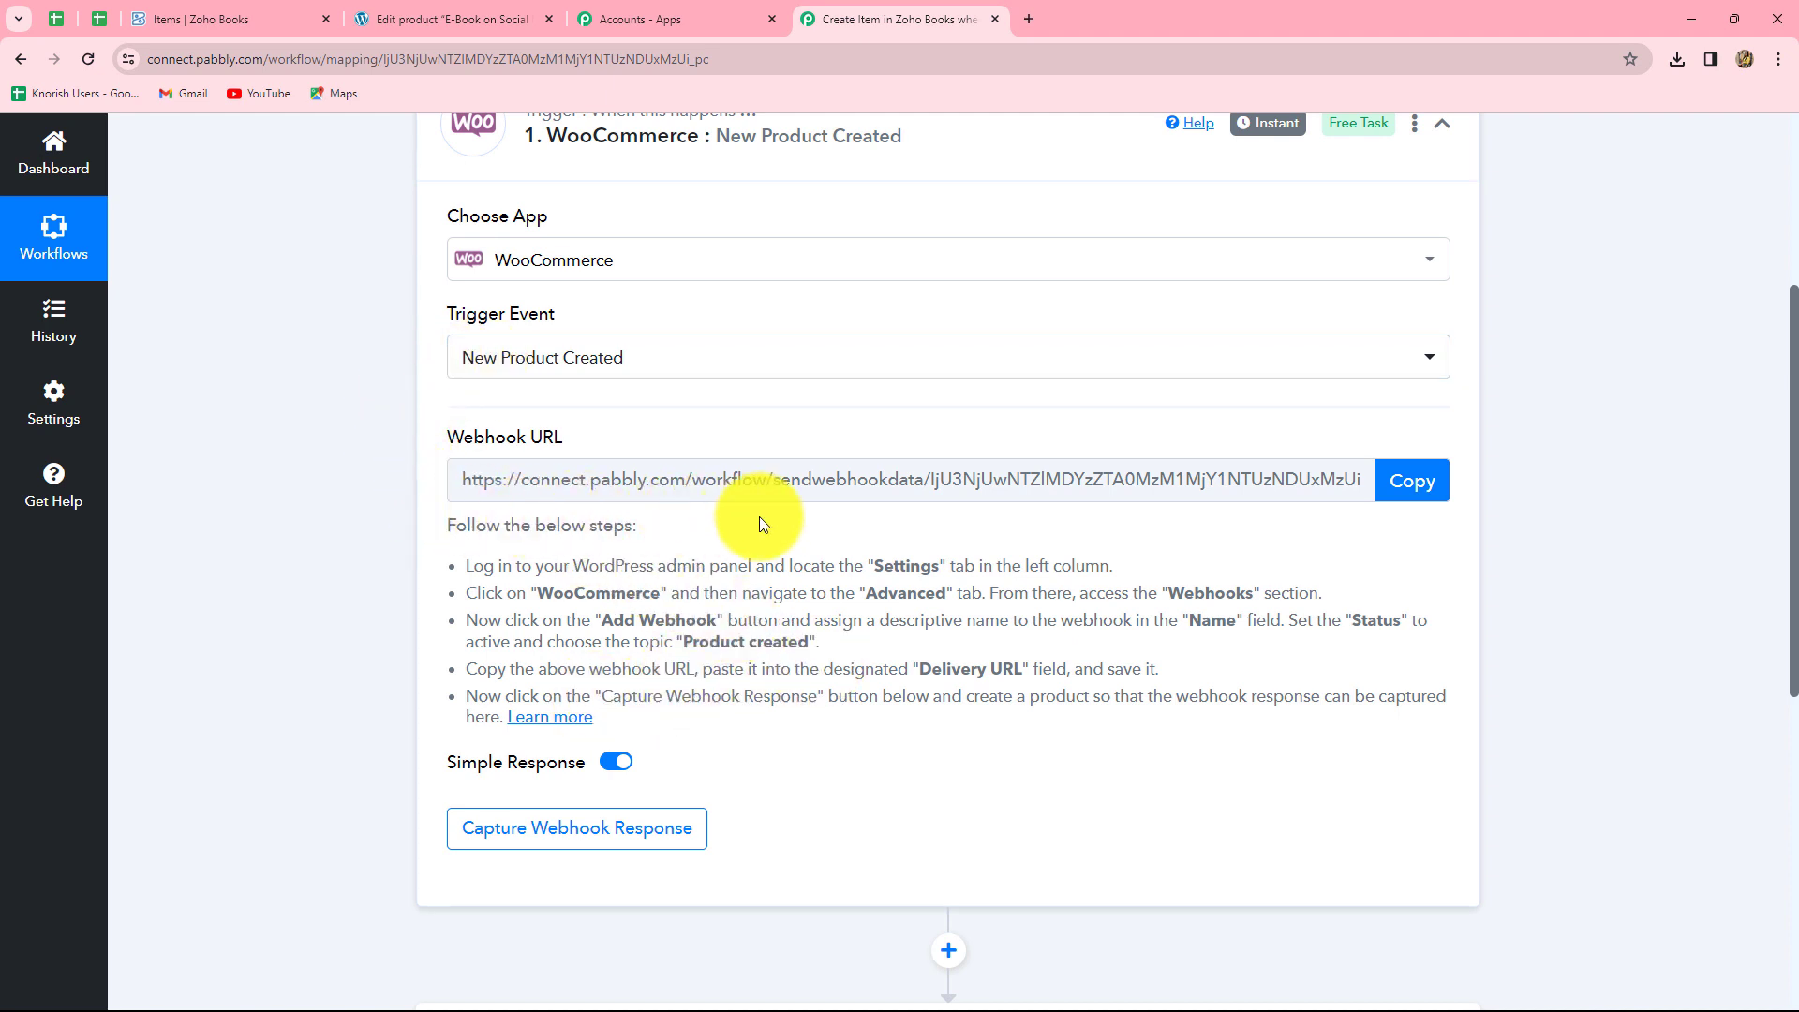
# Step: Review the setup instructions for the WooCommerce trigger and copy its webhook URL
pyautogui.moveTo(525, 568); pyautogui.dragTo(941, 740)
pyautogui.click(942, 740)
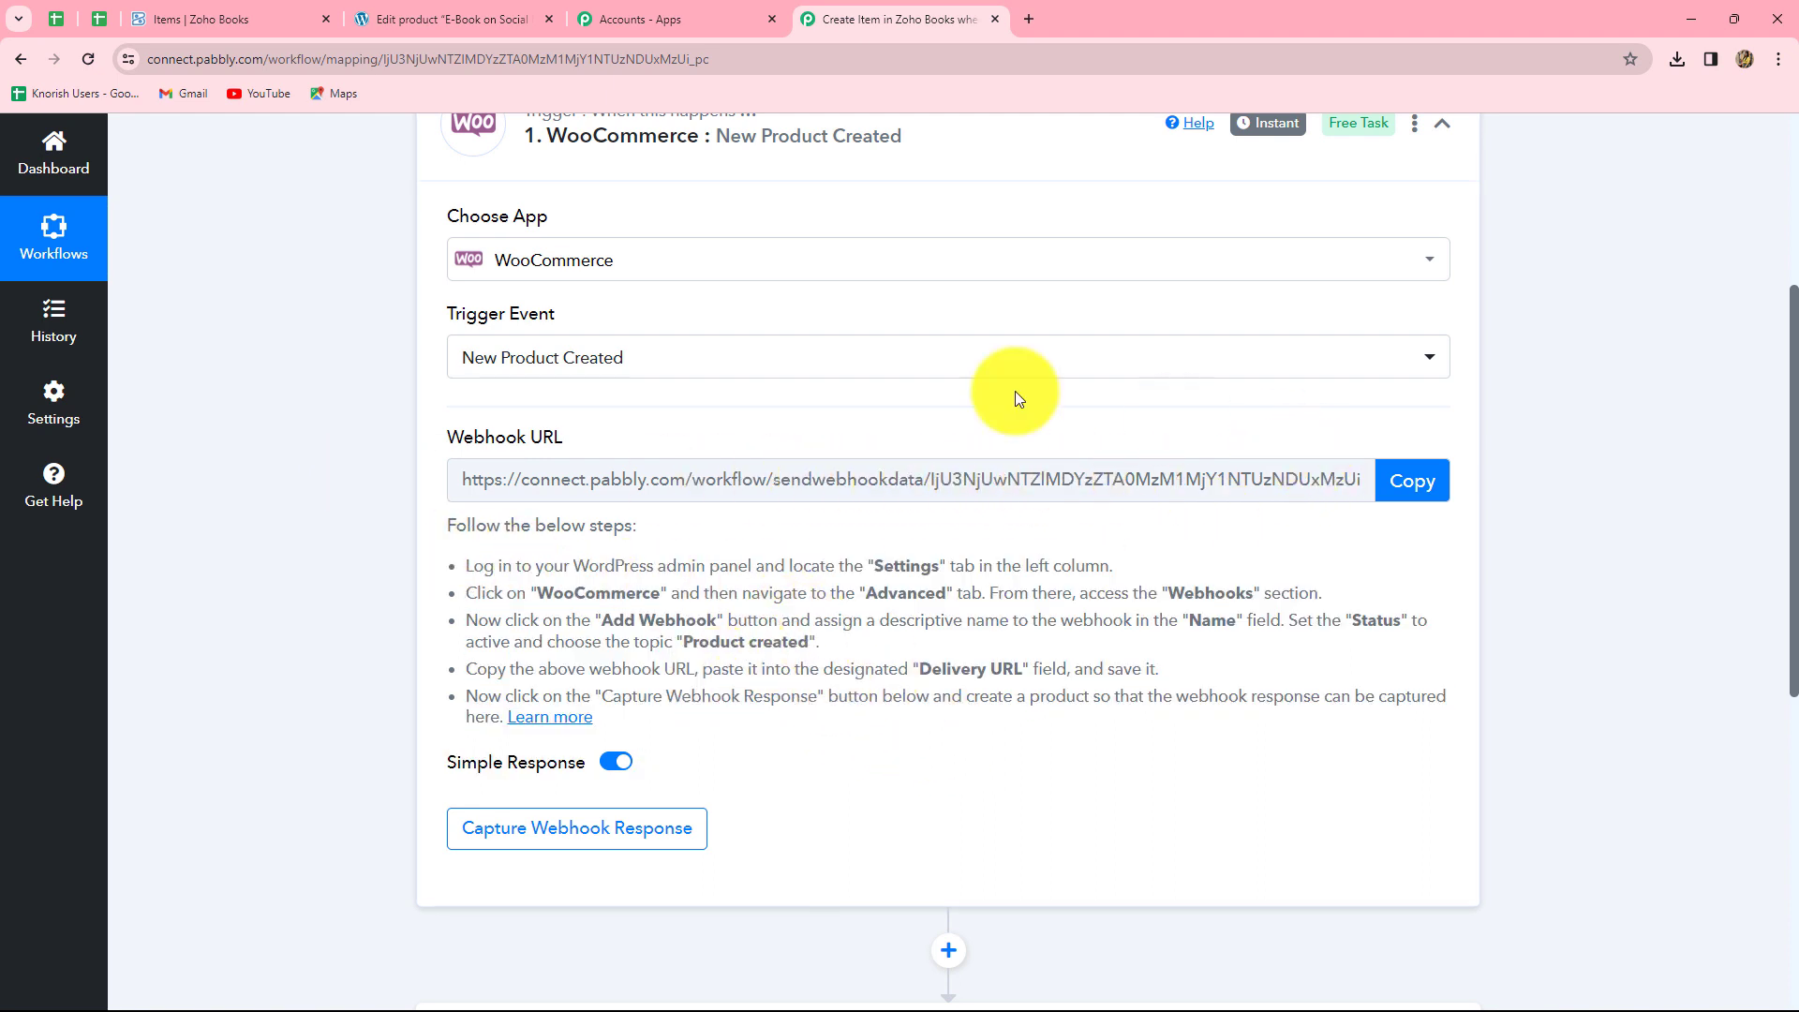
pyautogui.scroll(1, 759, 465)
pyautogui.scroll(-2, 759, 473)
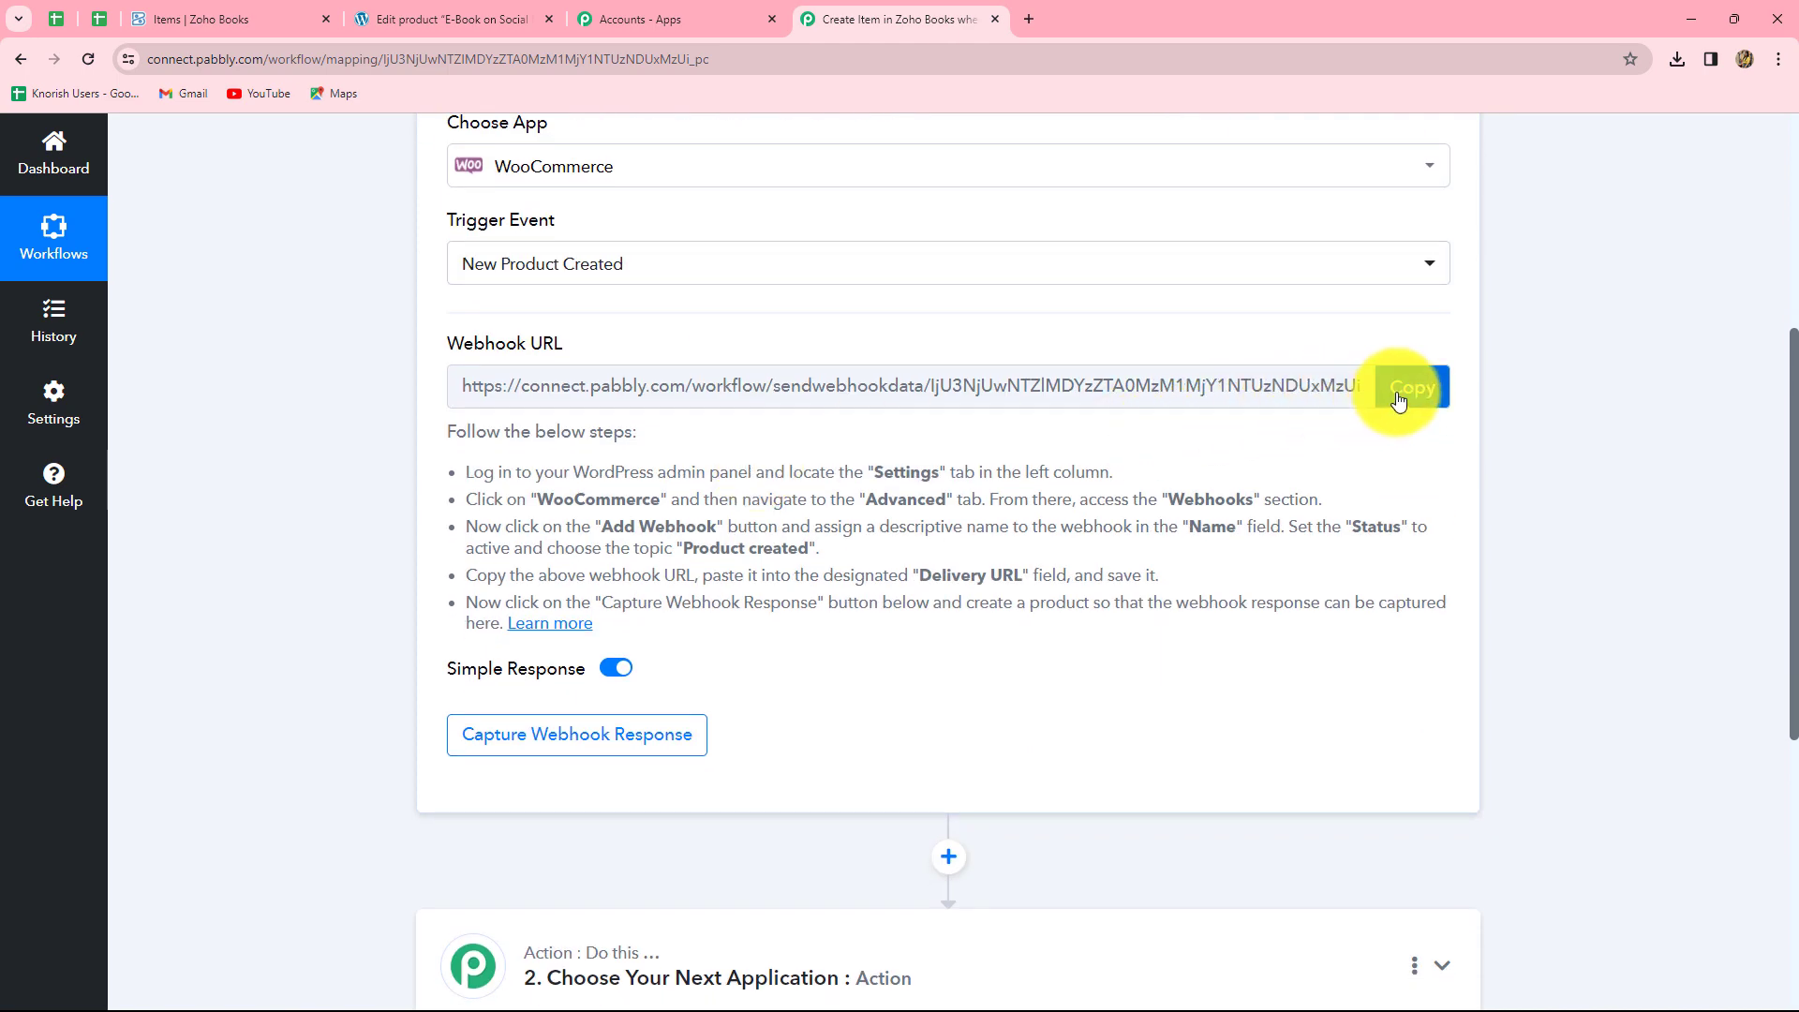
pyautogui.click(1397, 401)
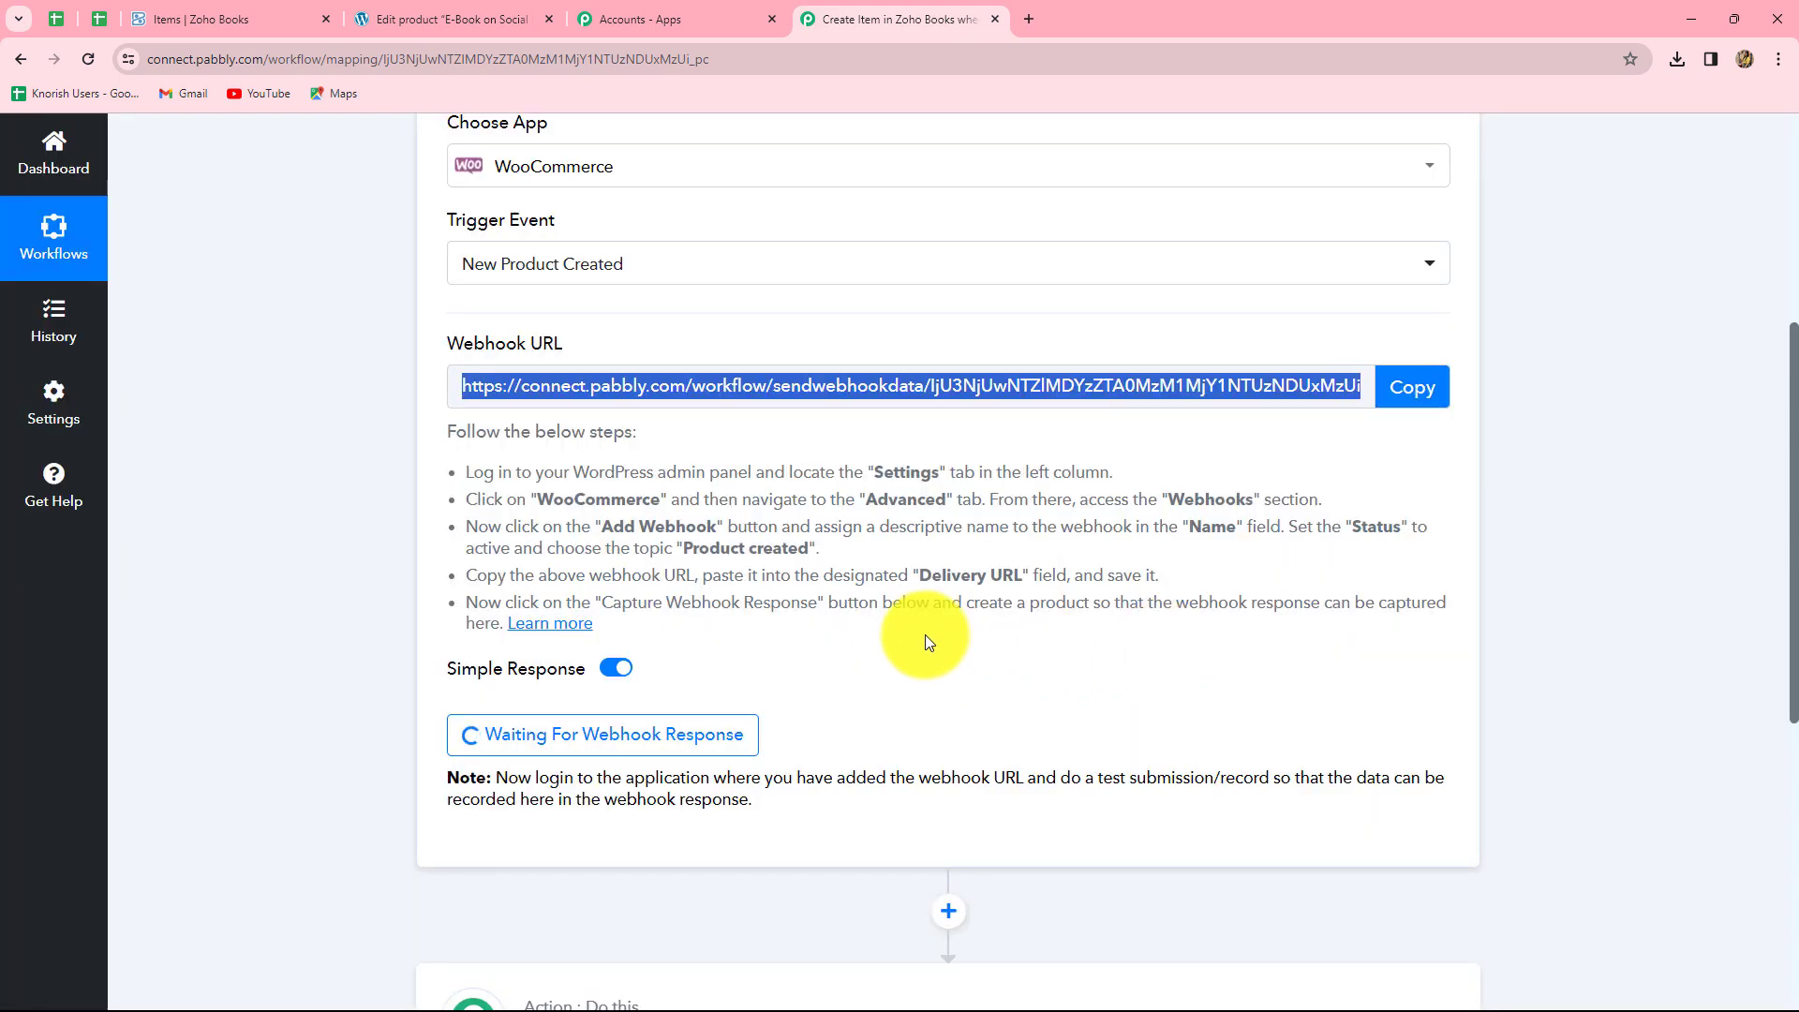
# Step: Switch to the WordPress admin and add a new webhook in the Webhooks section of WooCommerce's Advanced settings
pyautogui.click(403, 19)
pyautogui.moveTo(81, 746)
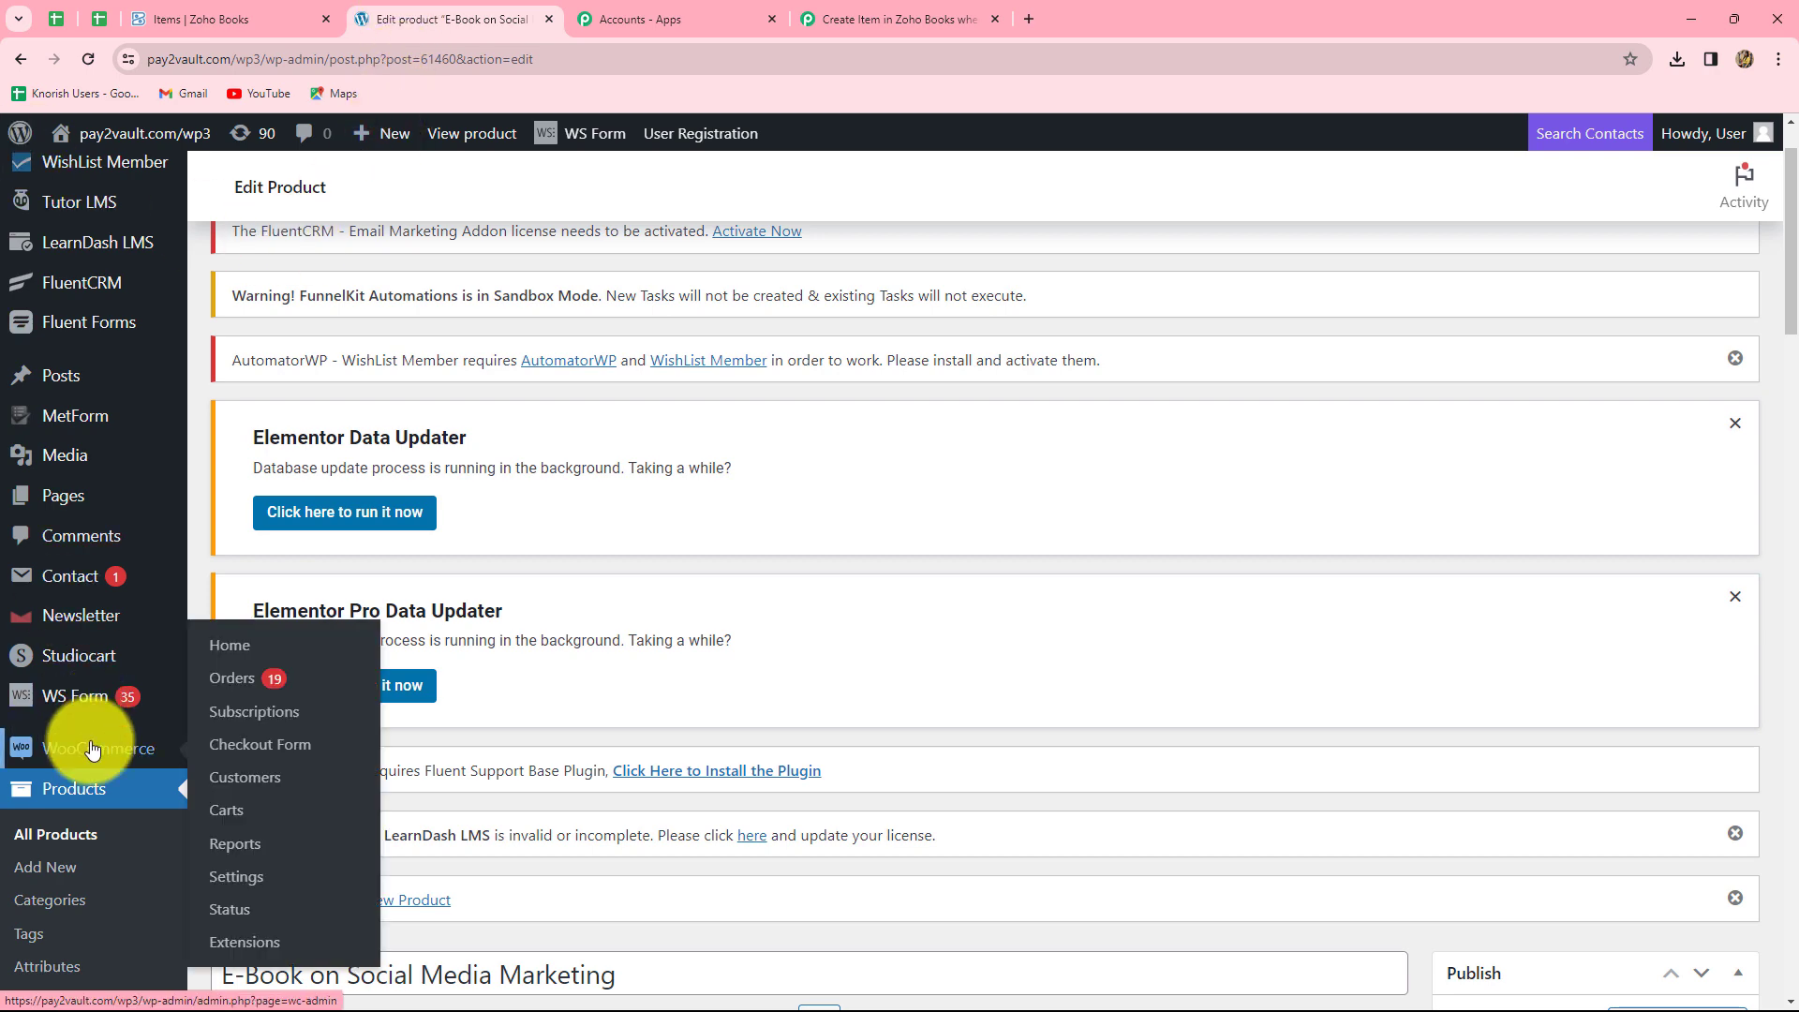
pyautogui.click(233, 886)
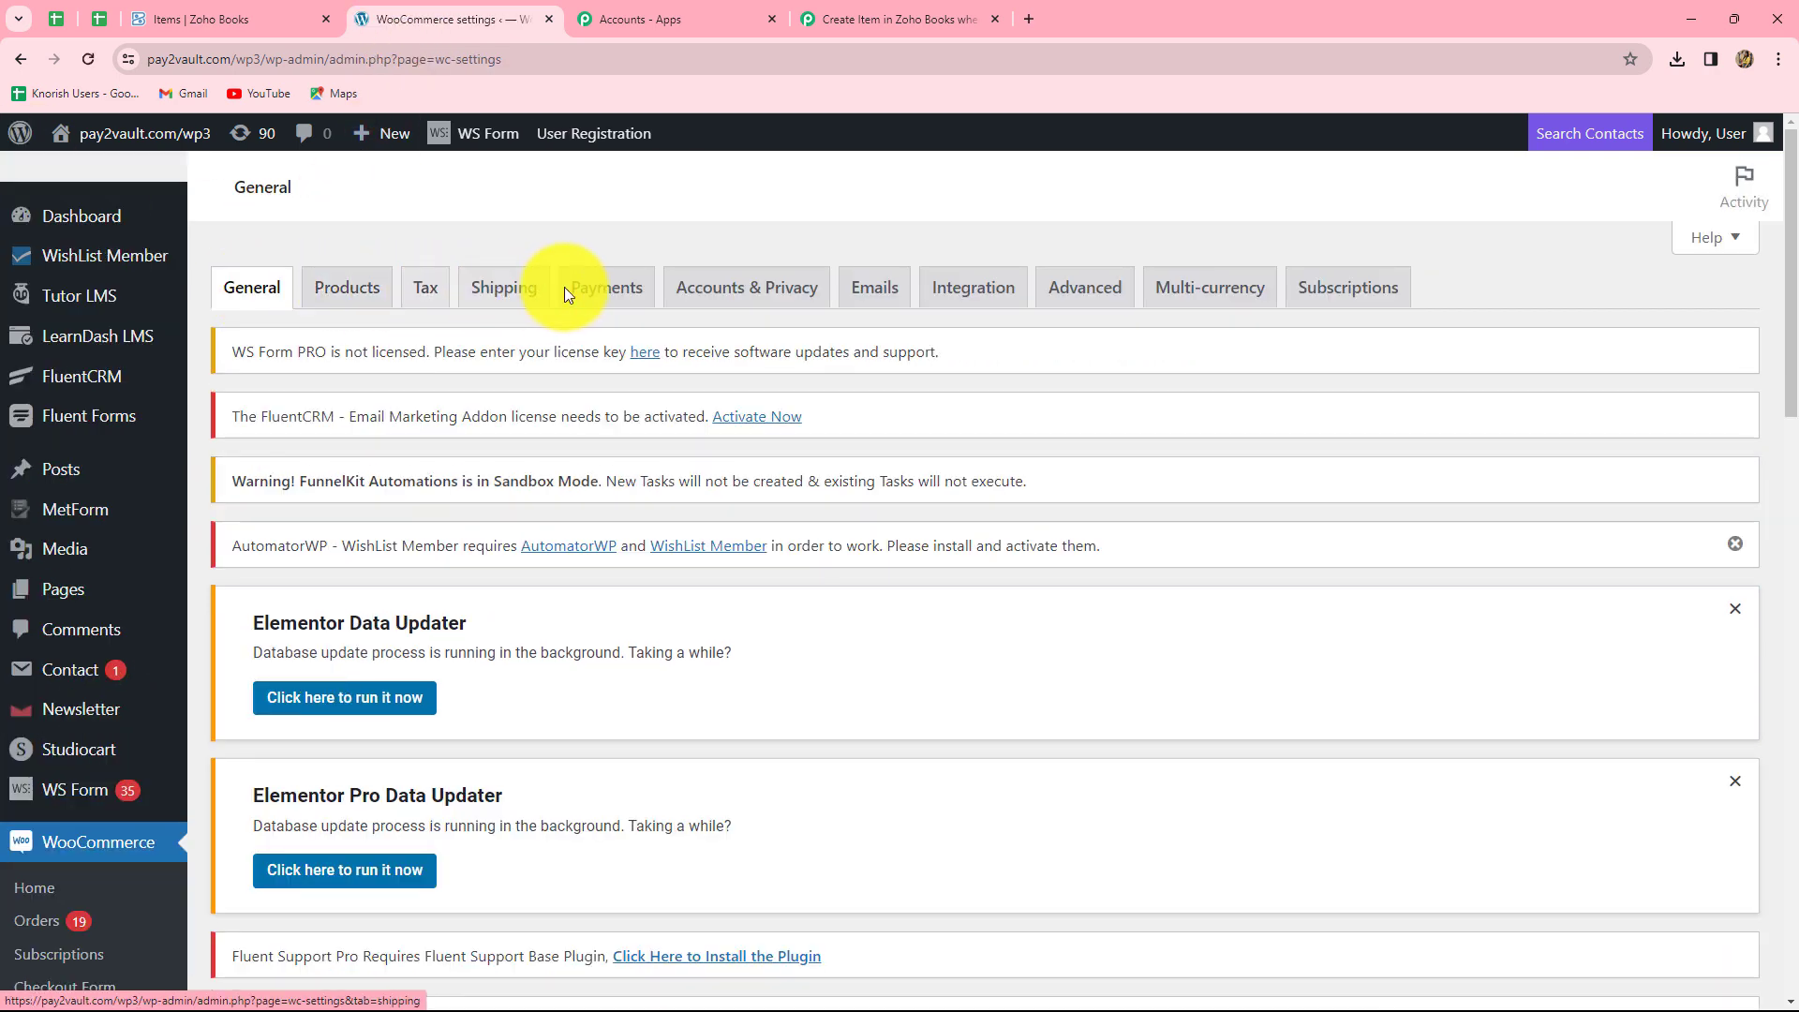
pyautogui.click(1066, 288)
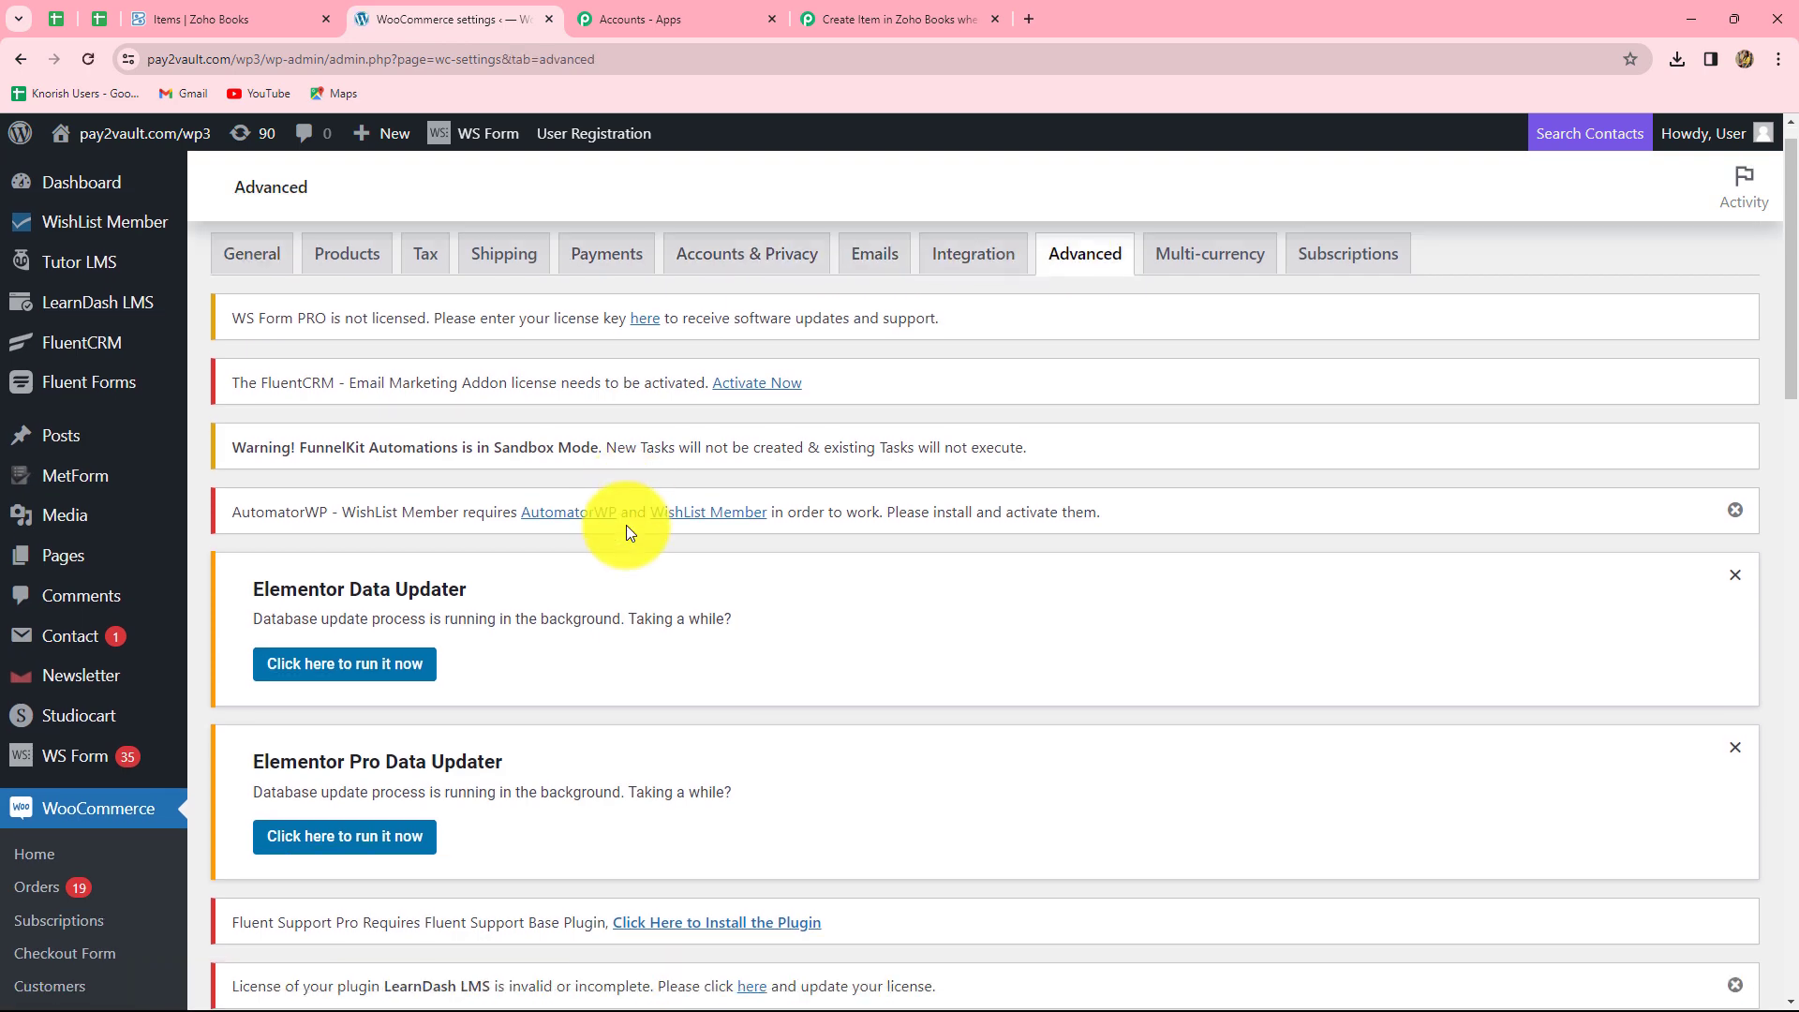
pyautogui.scroll(-5, 626, 524)
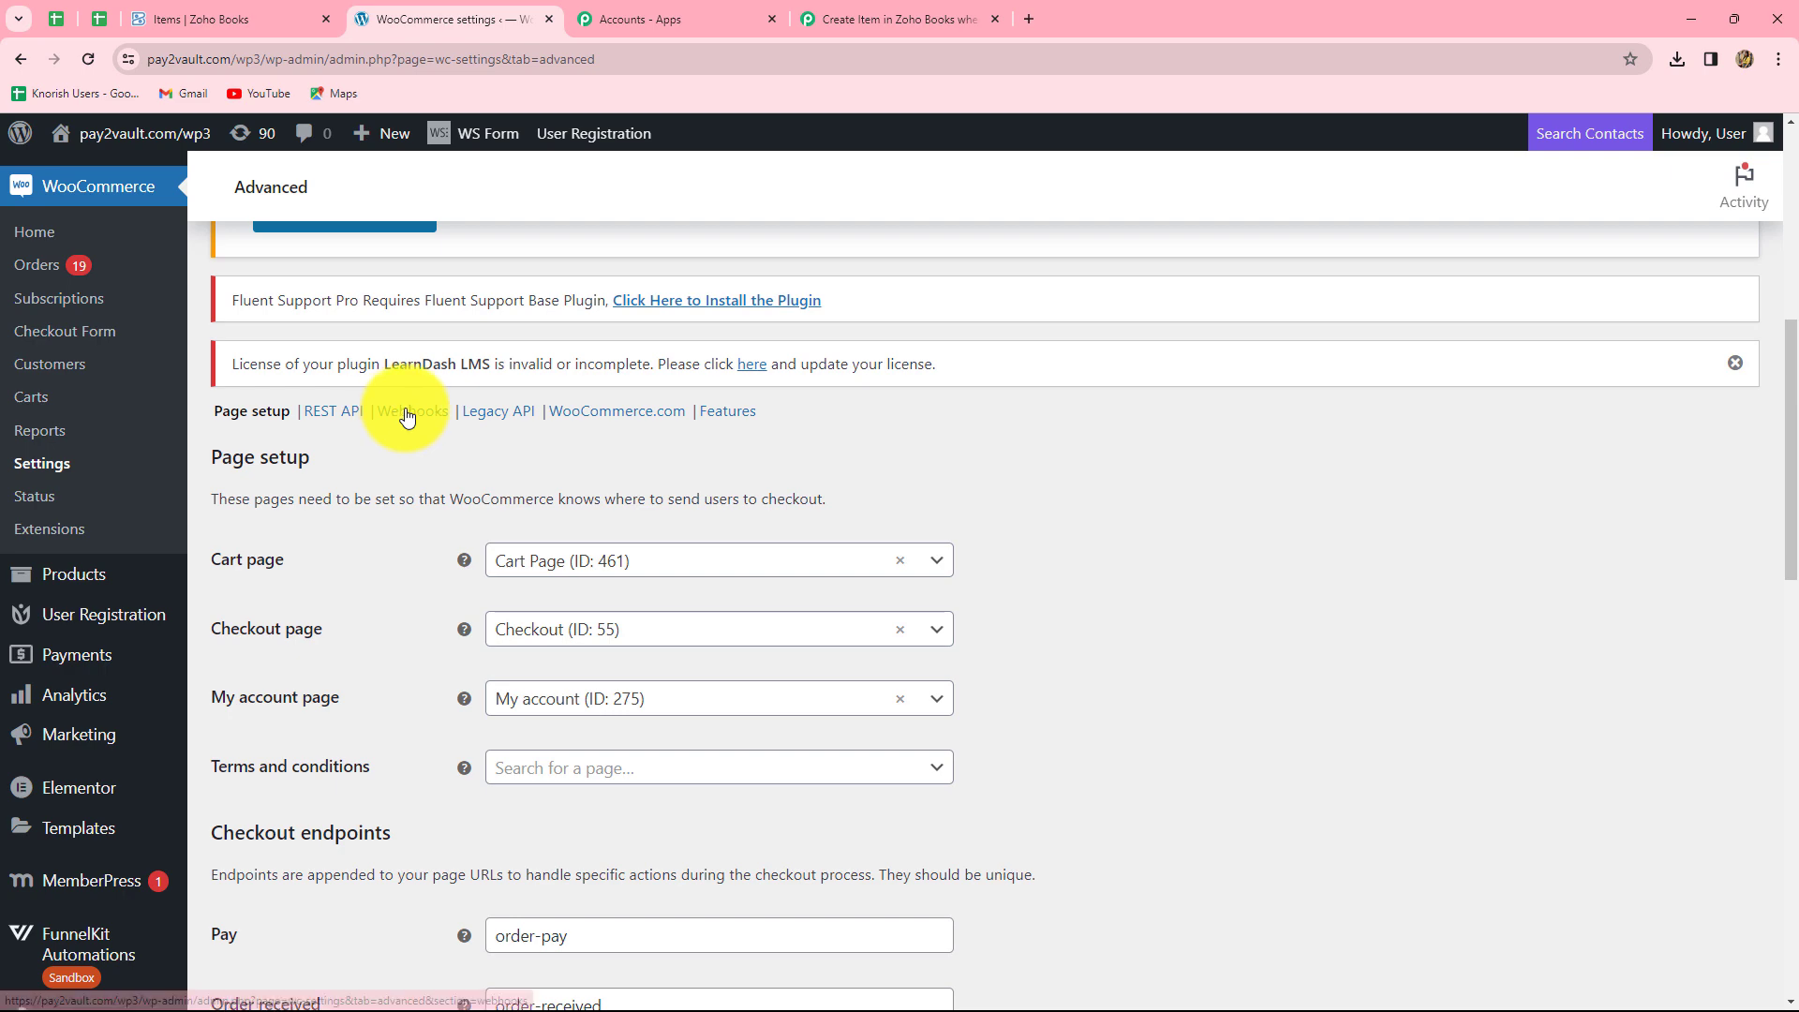
pyautogui.click(404, 417)
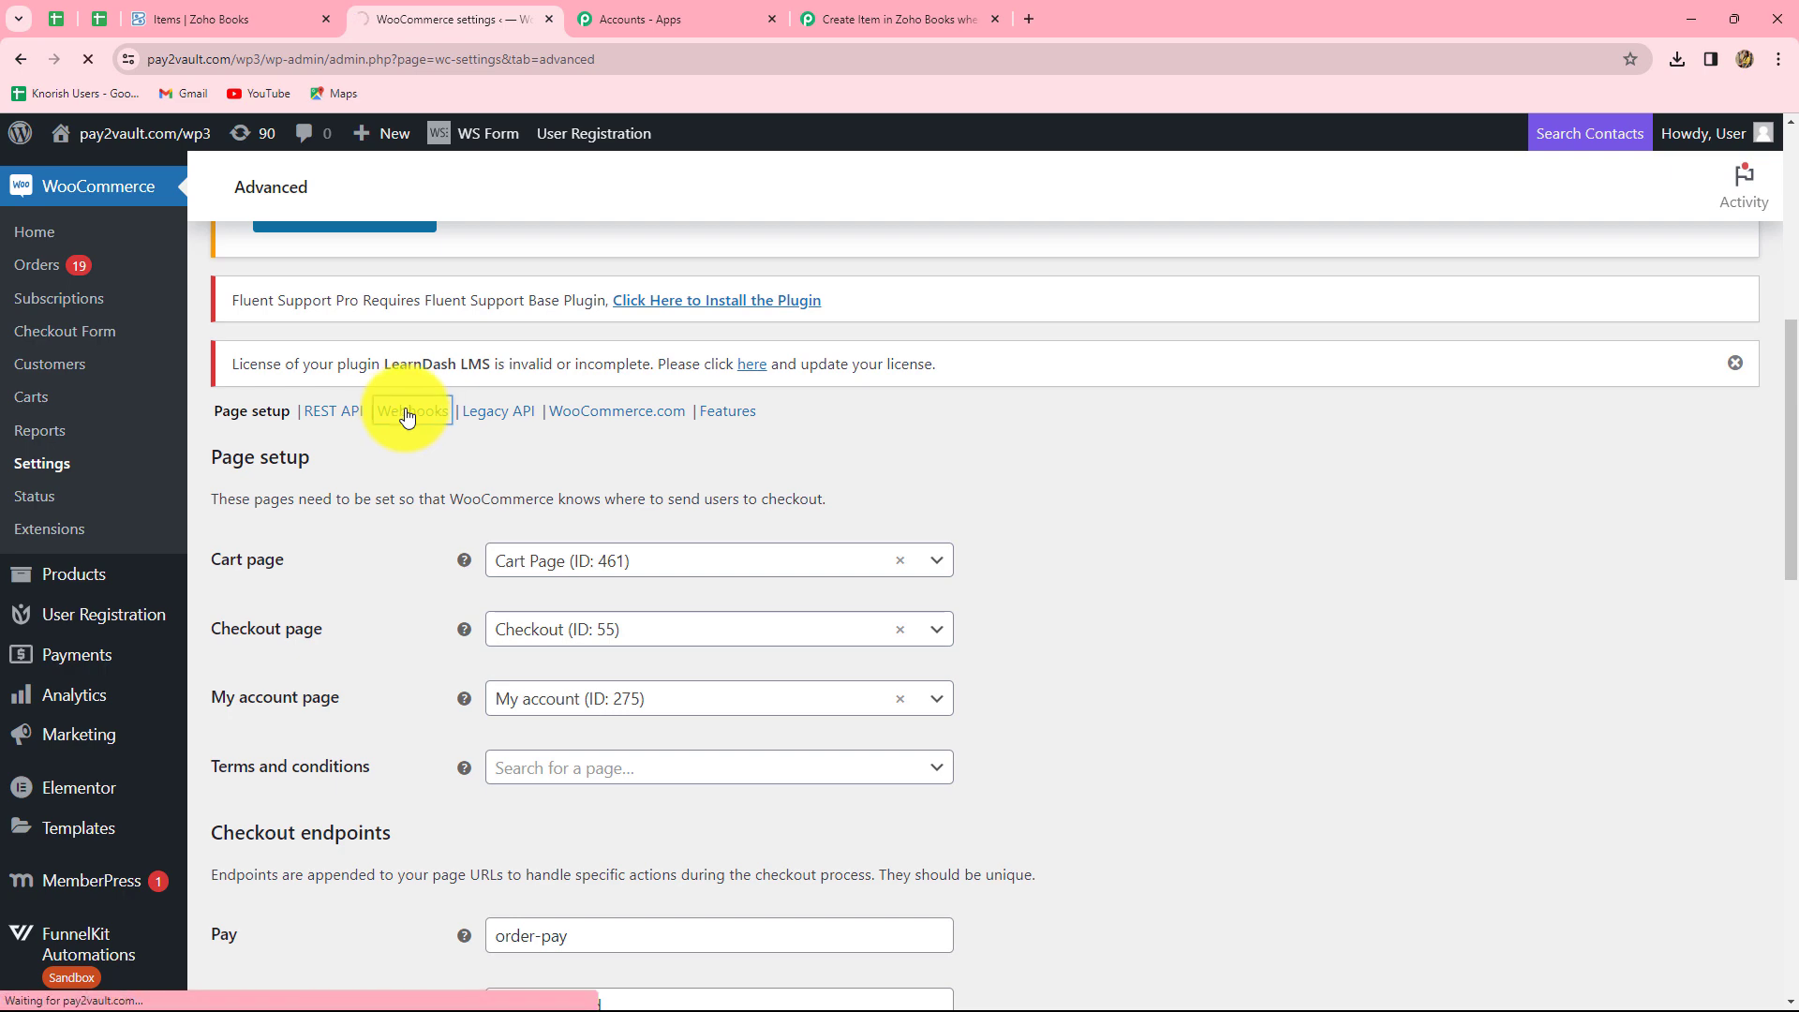
pyautogui.scroll(-5, 418, 638)
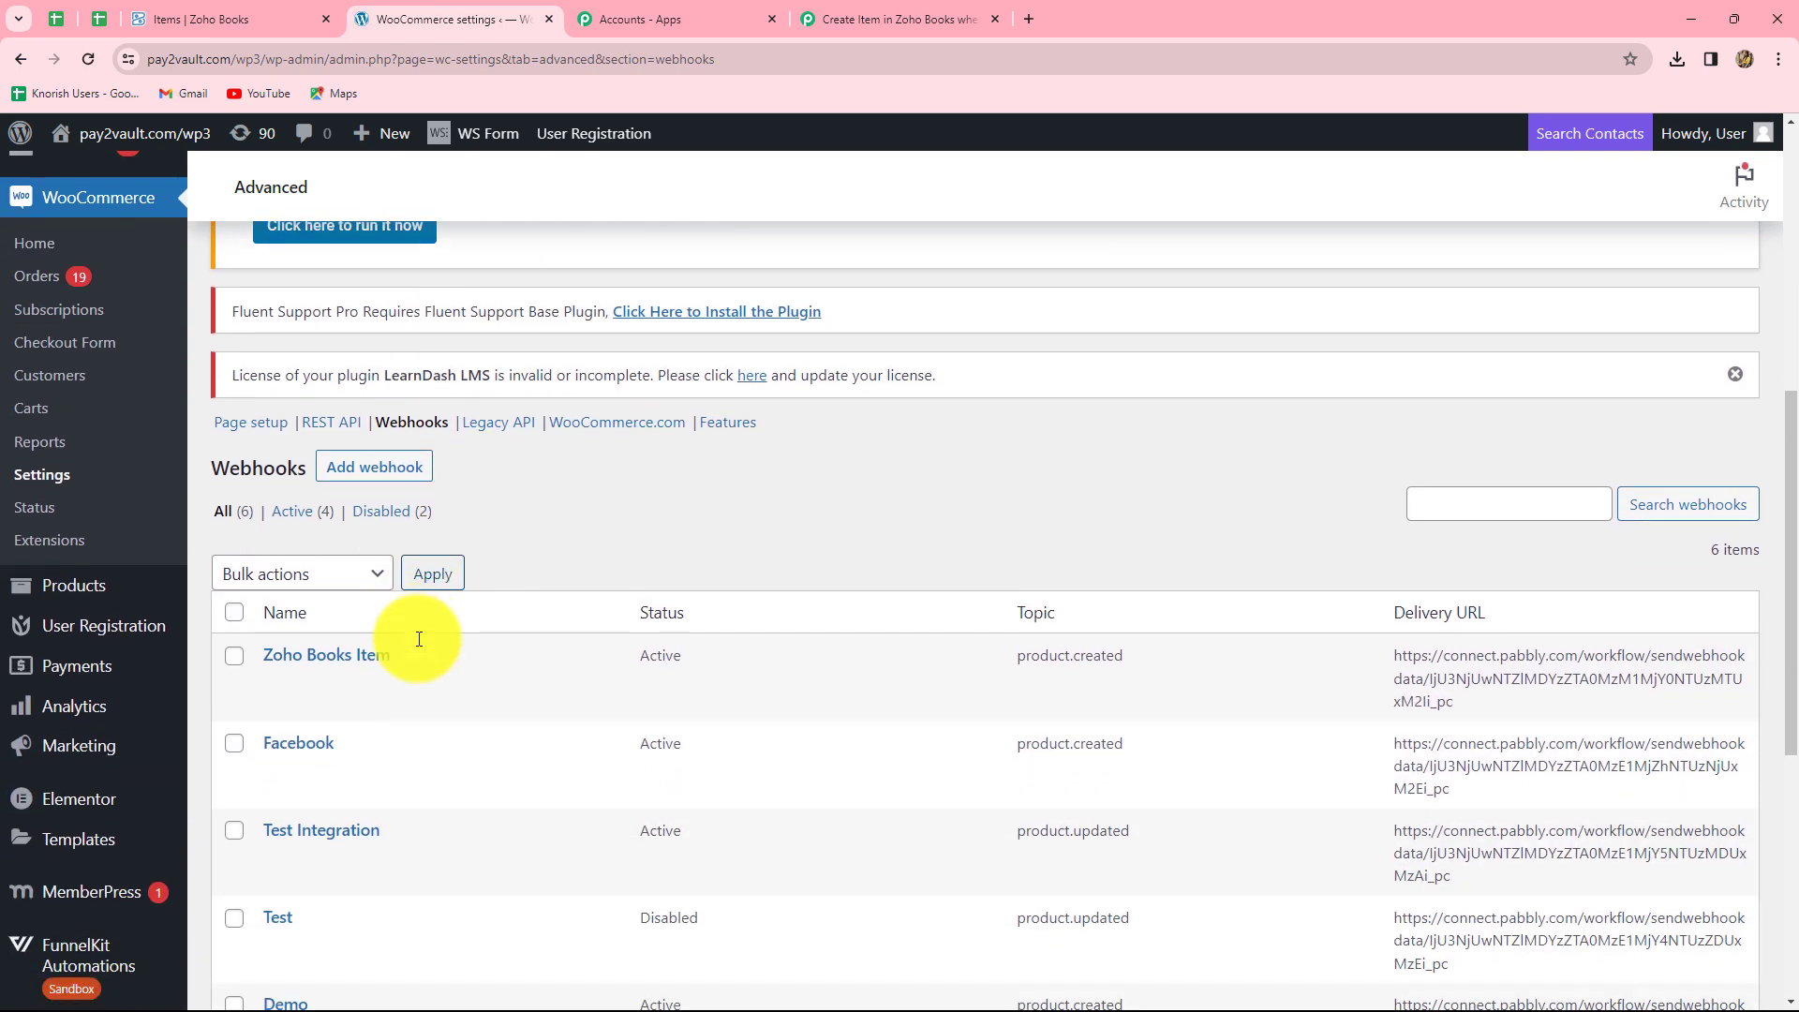
pyautogui.click(361, 459)
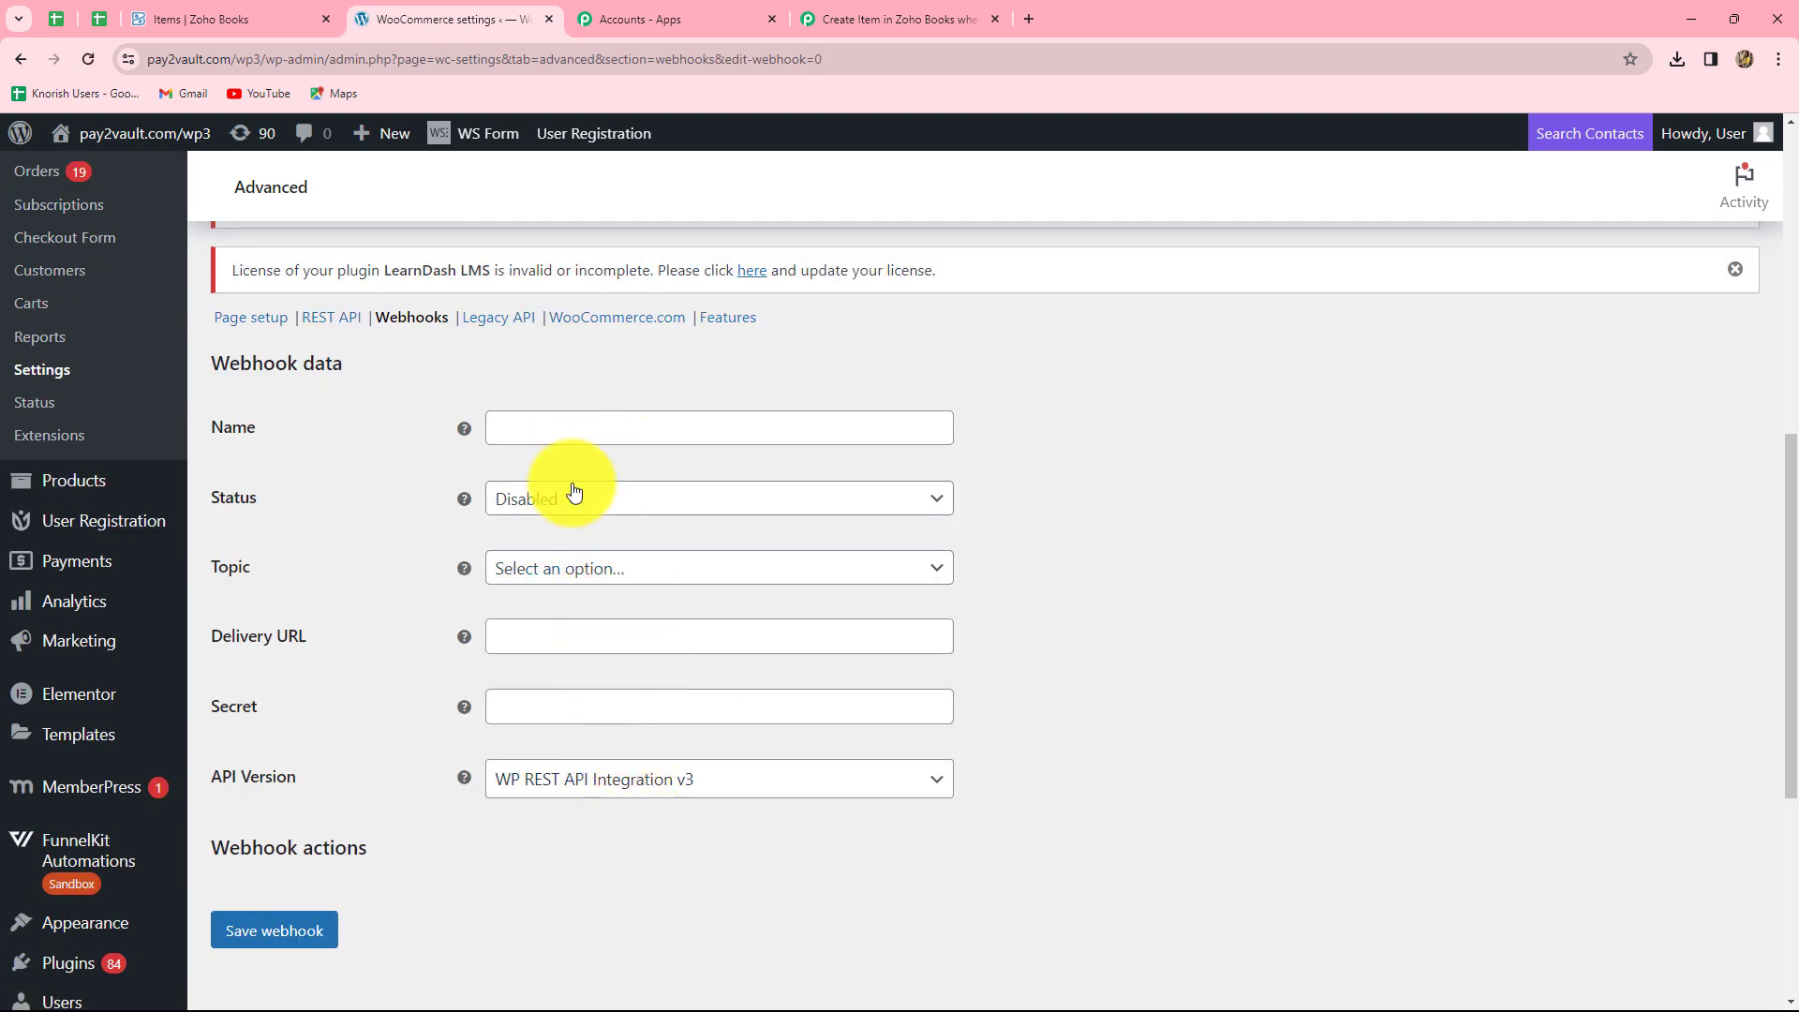
# Step: Name the new webhook Test Webhook and set its status to Active
pyautogui.click(520, 430)
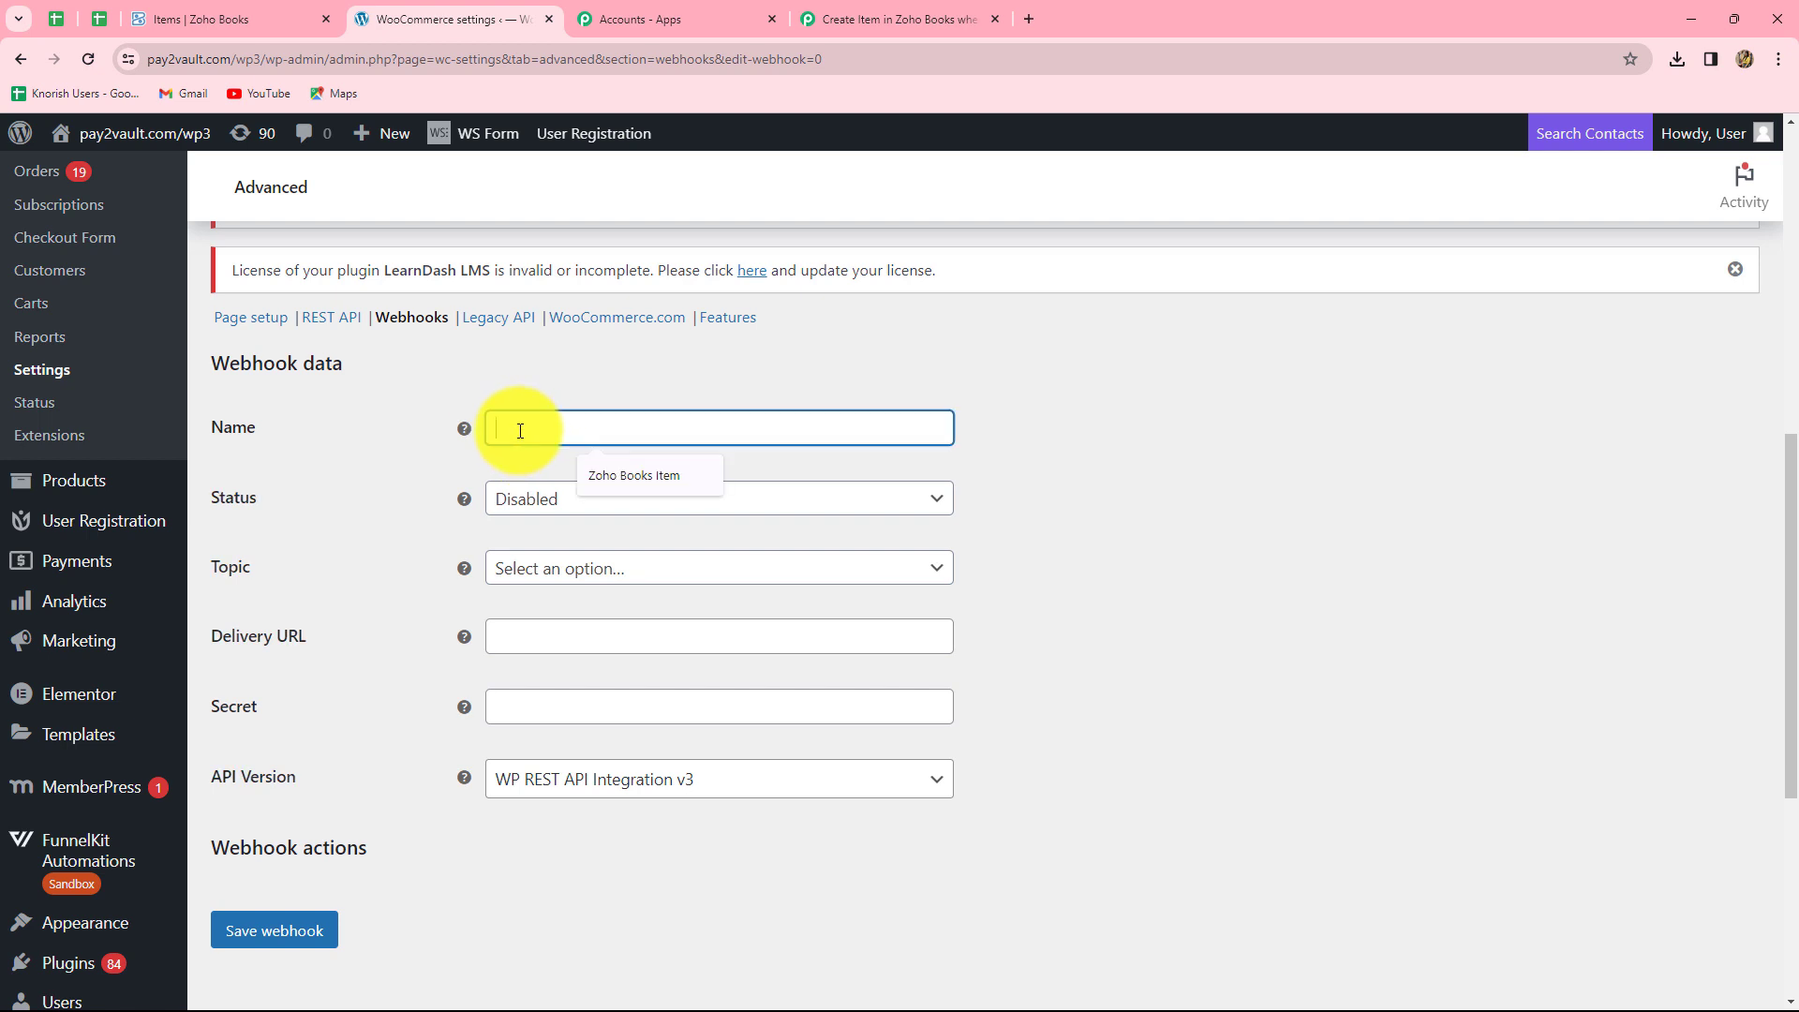
pyautogui.write('Test Webhook')
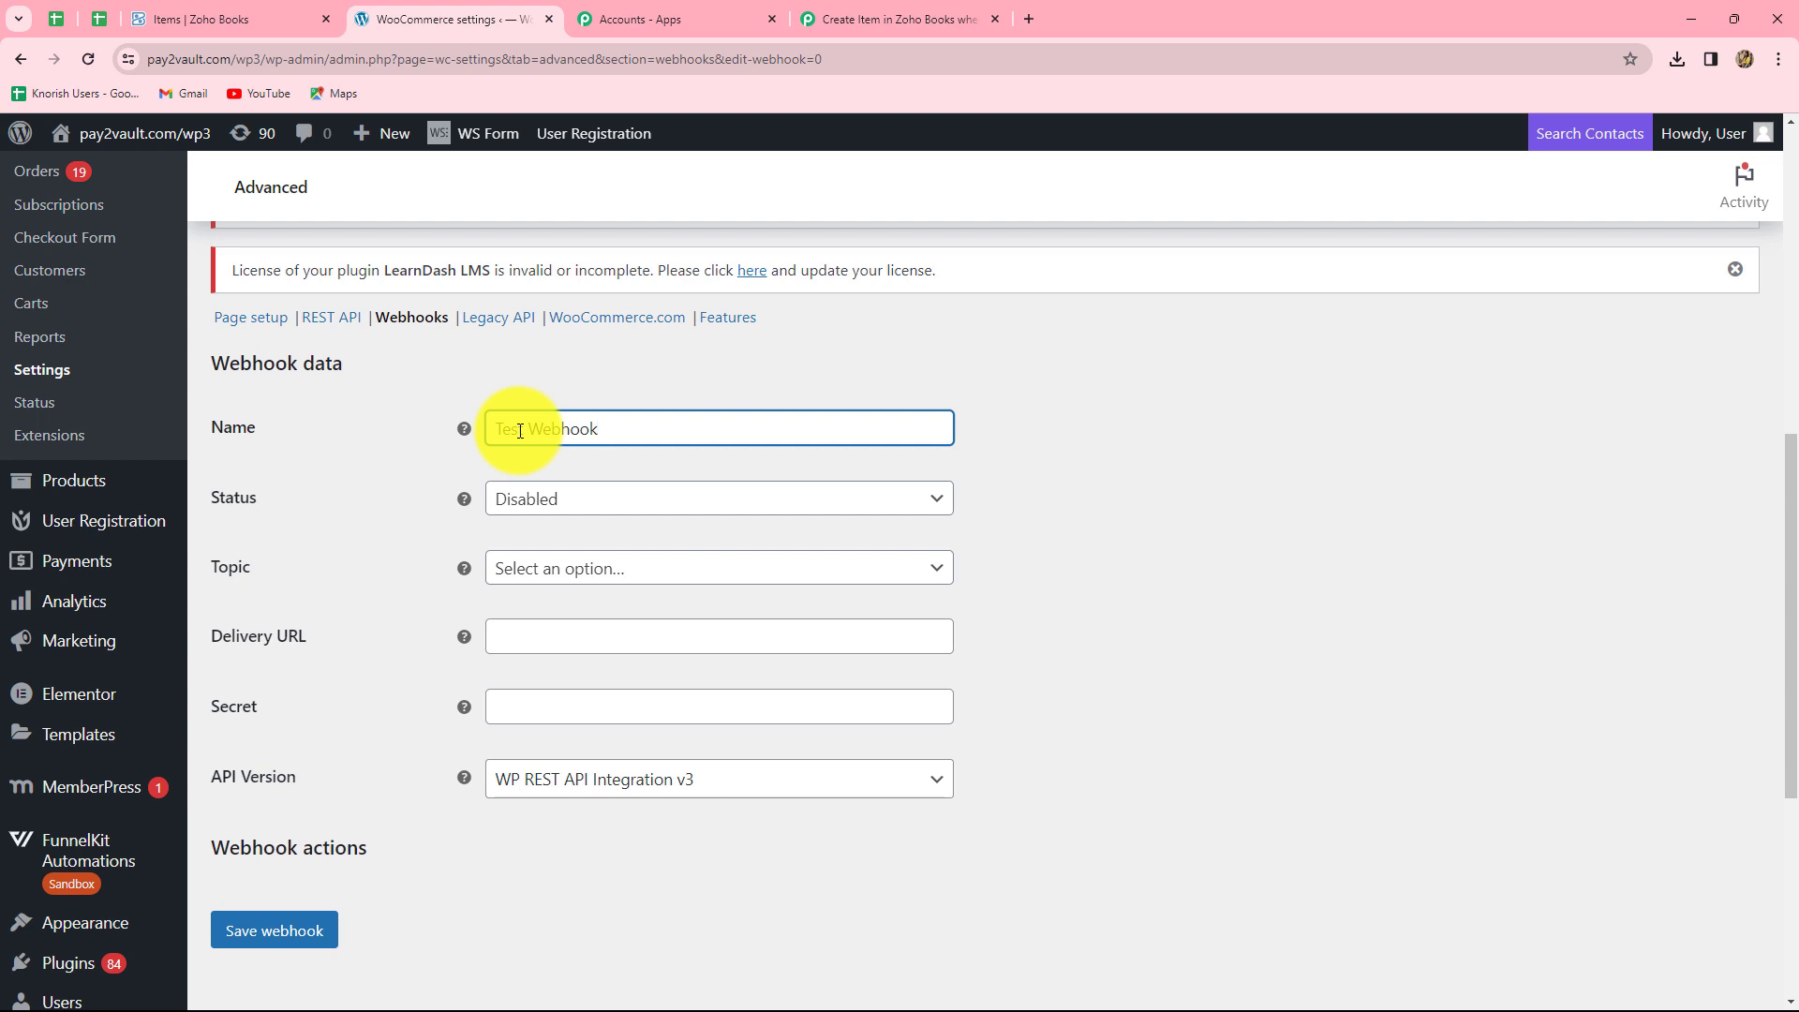
pyautogui.click(572, 502)
pyautogui.click(527, 533)
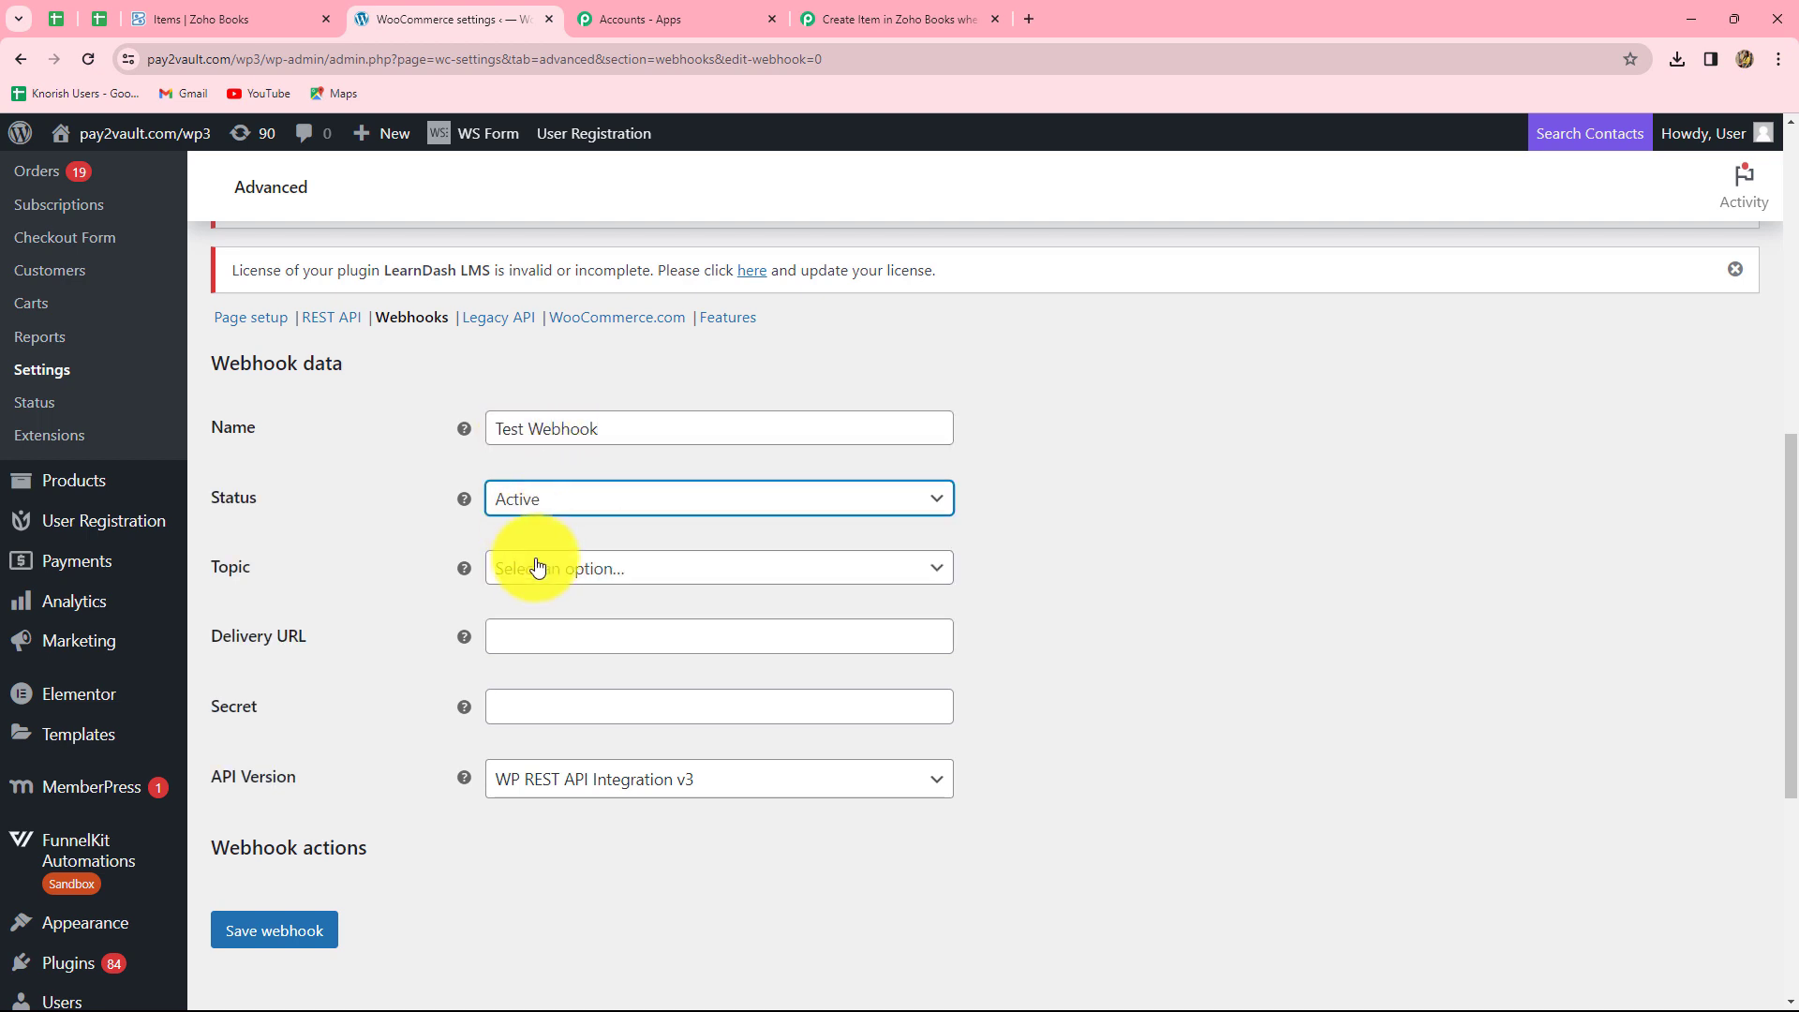
# Step: Set the webhook's topic to Product created
pyautogui.scroll(-1, 536, 588)
pyautogui.scroll(-2, 536, 588)
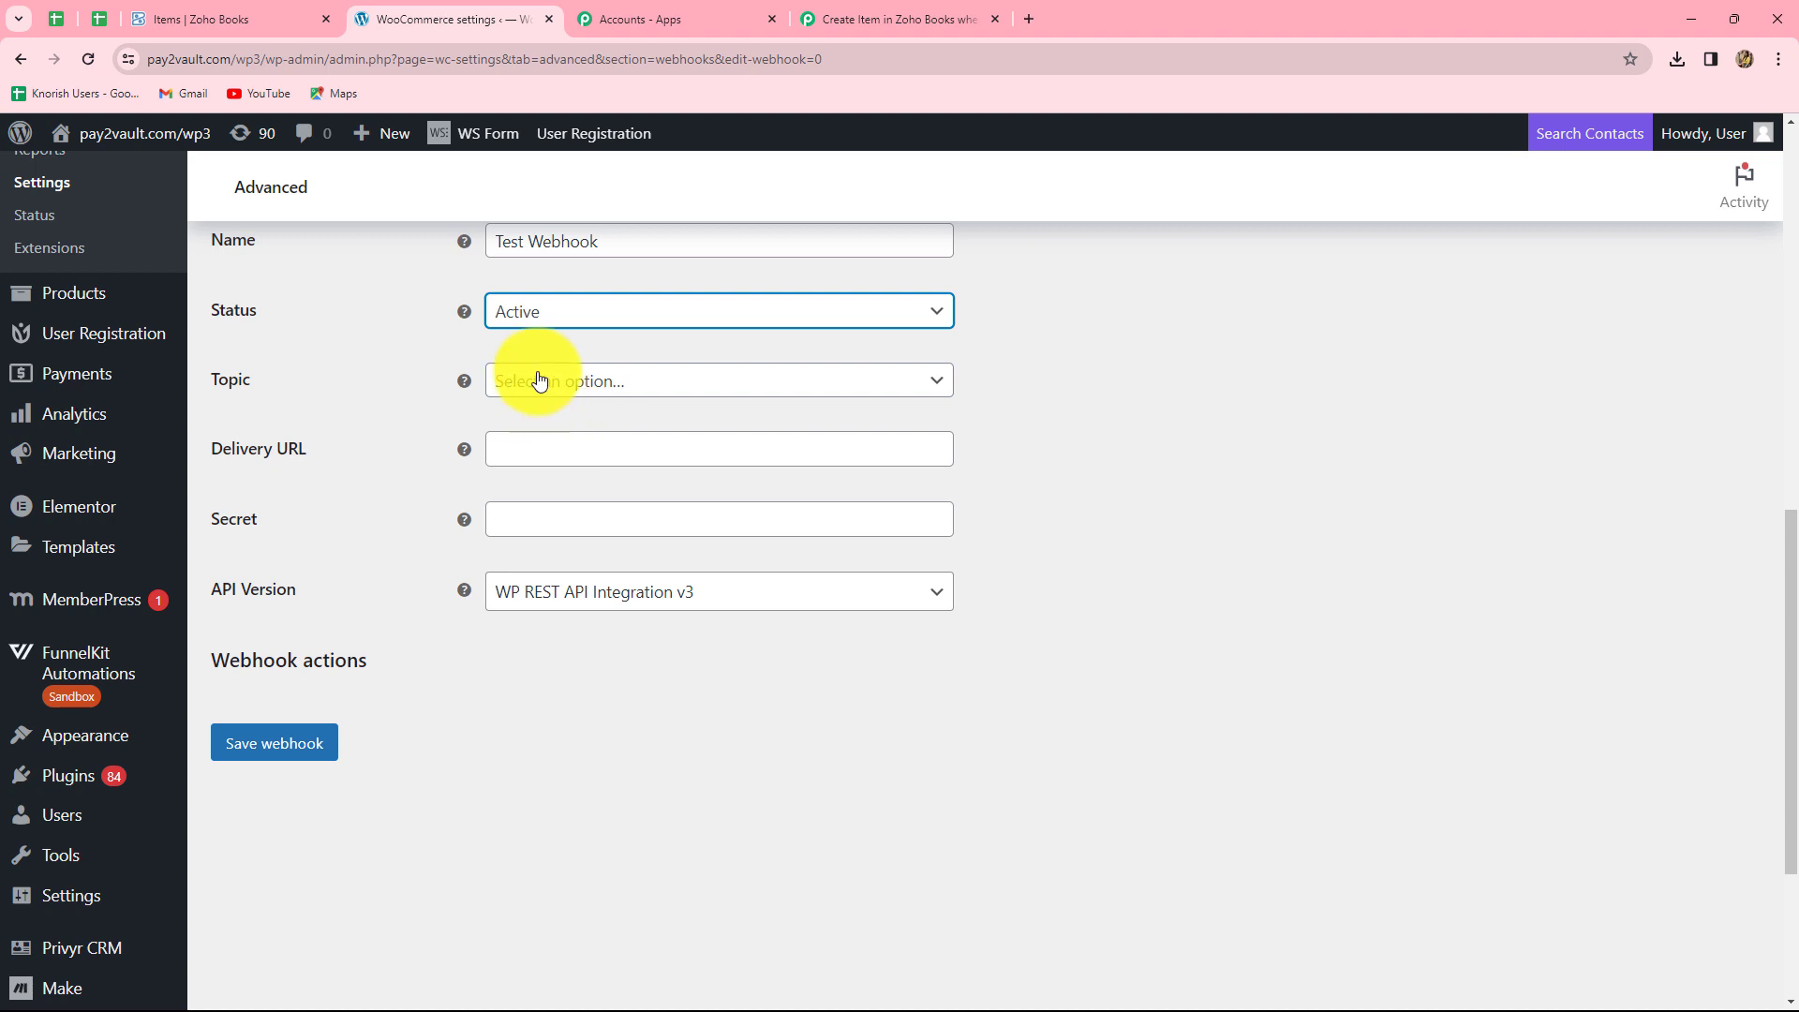
pyautogui.click(590, 384)
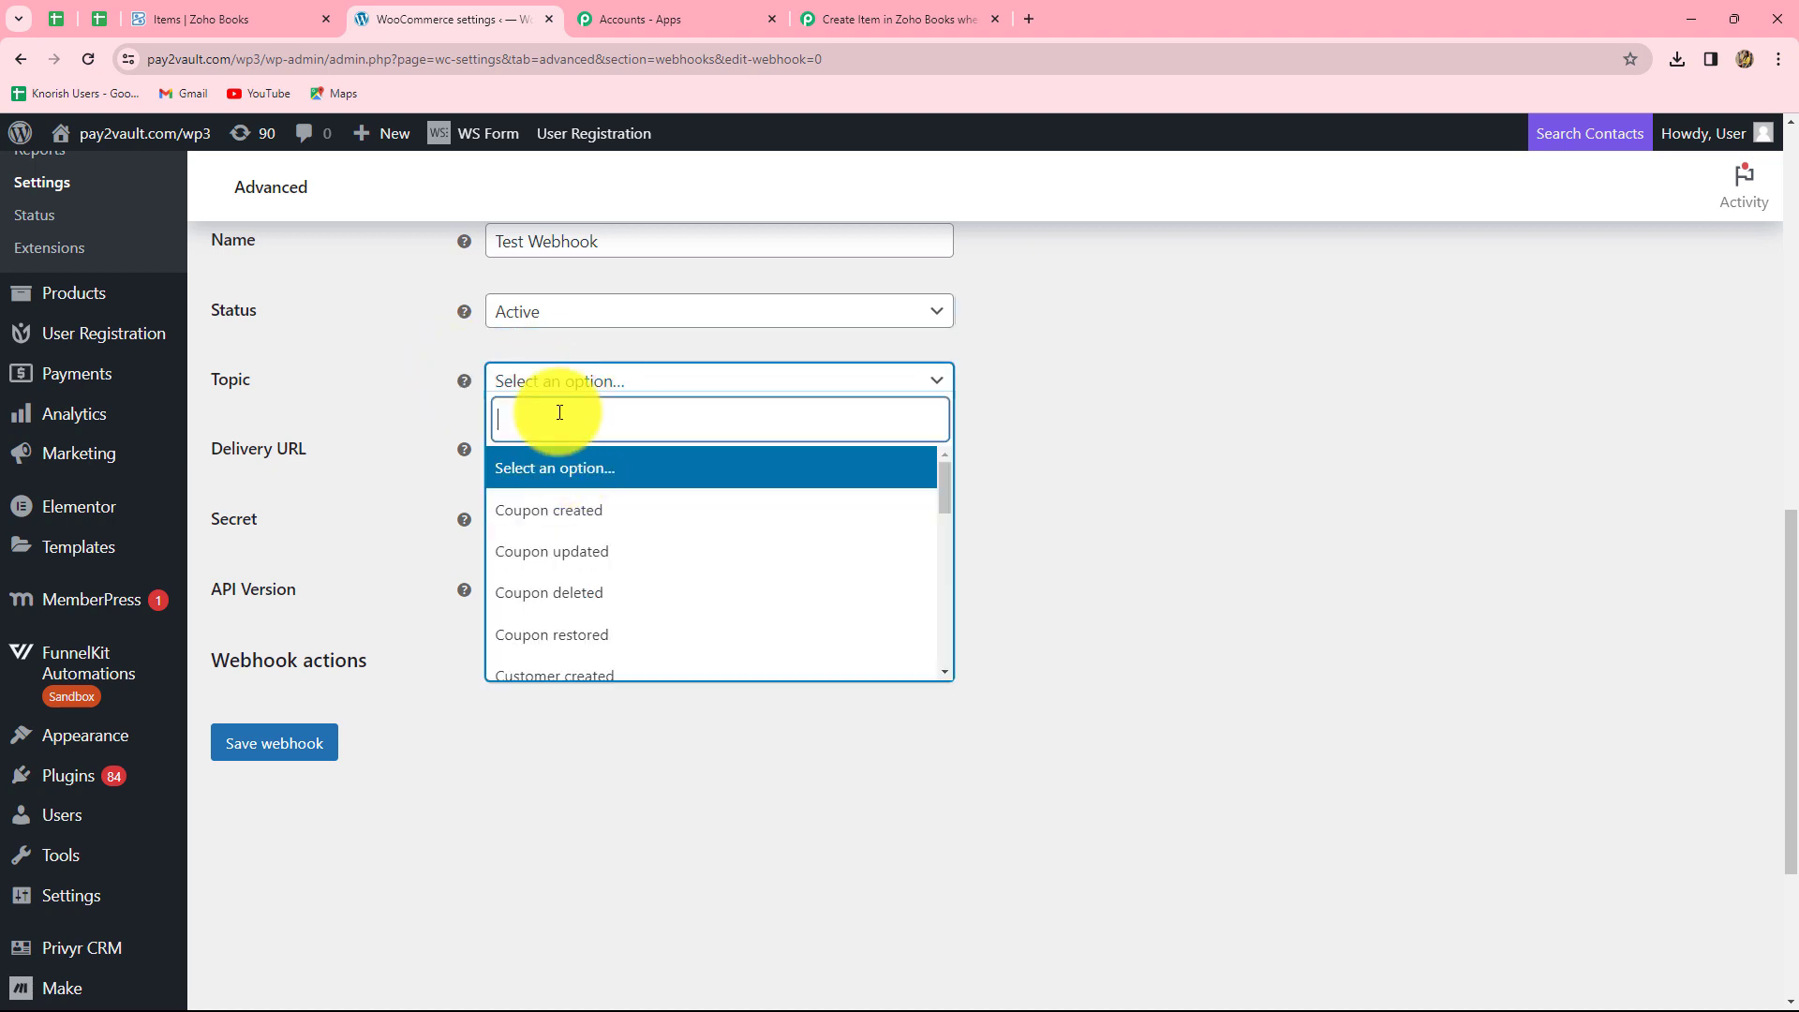
pyautogui.write('pro')
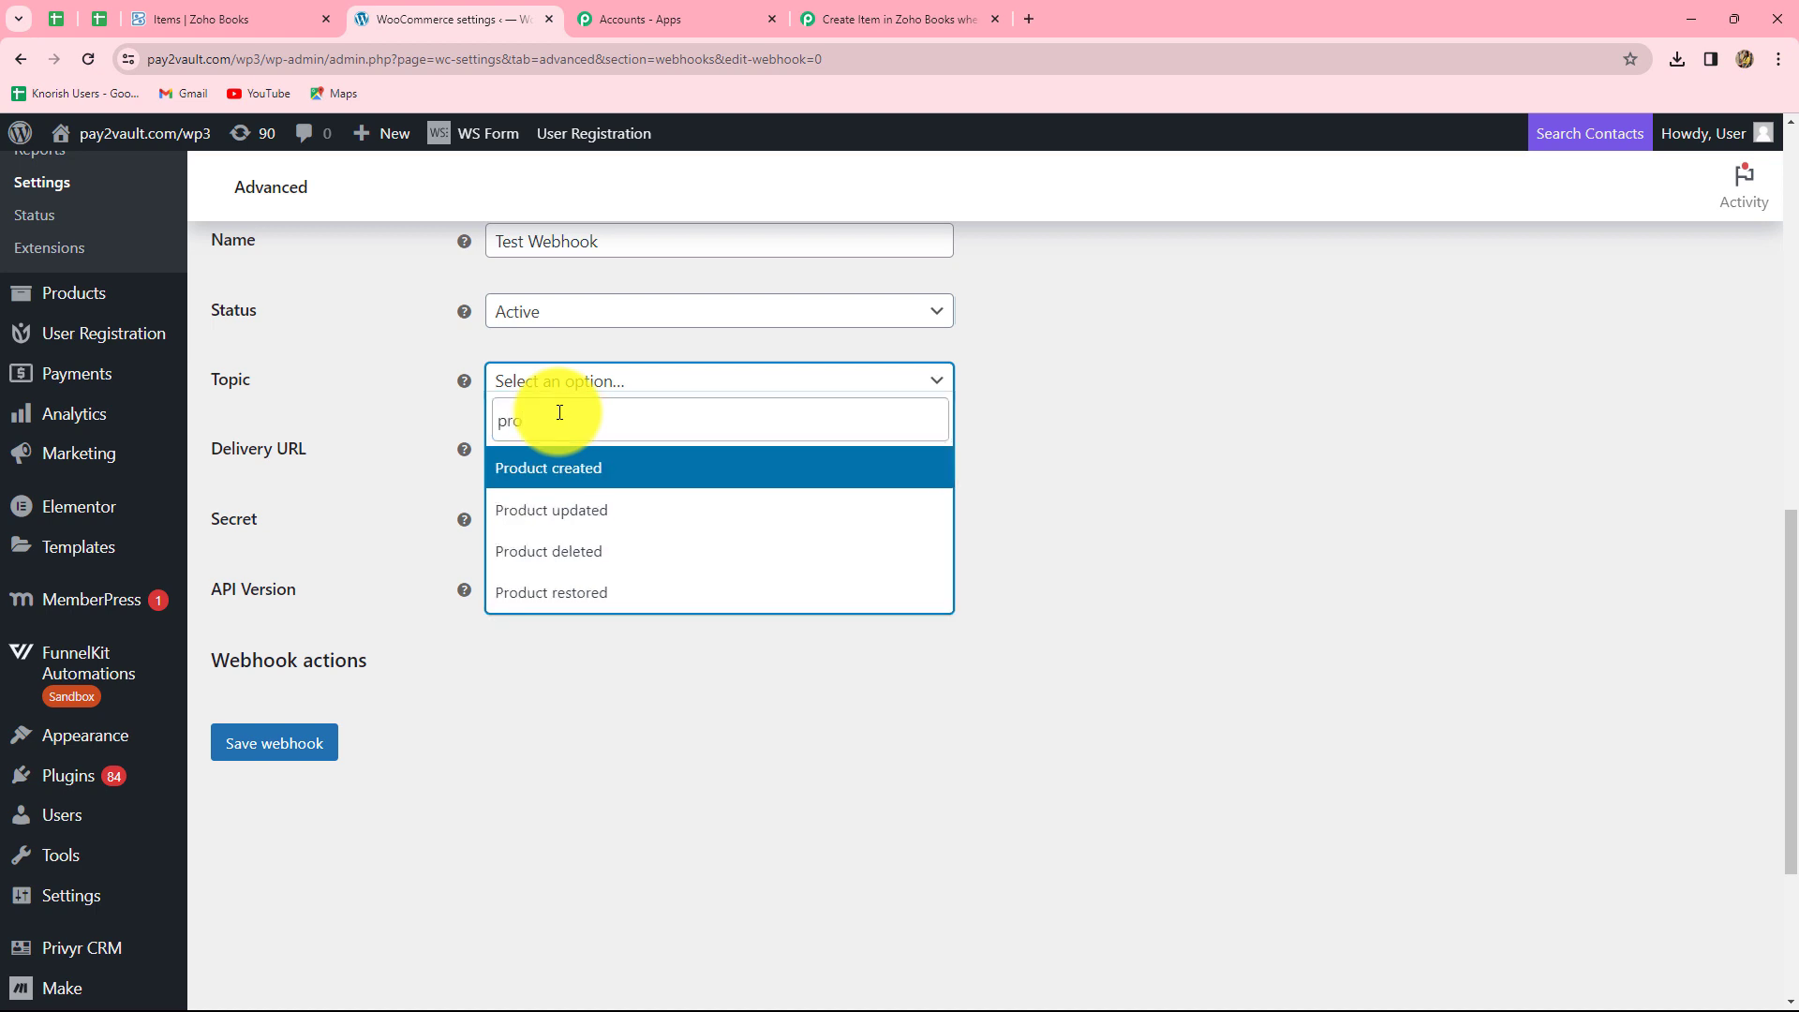
pyautogui.click(569, 480)
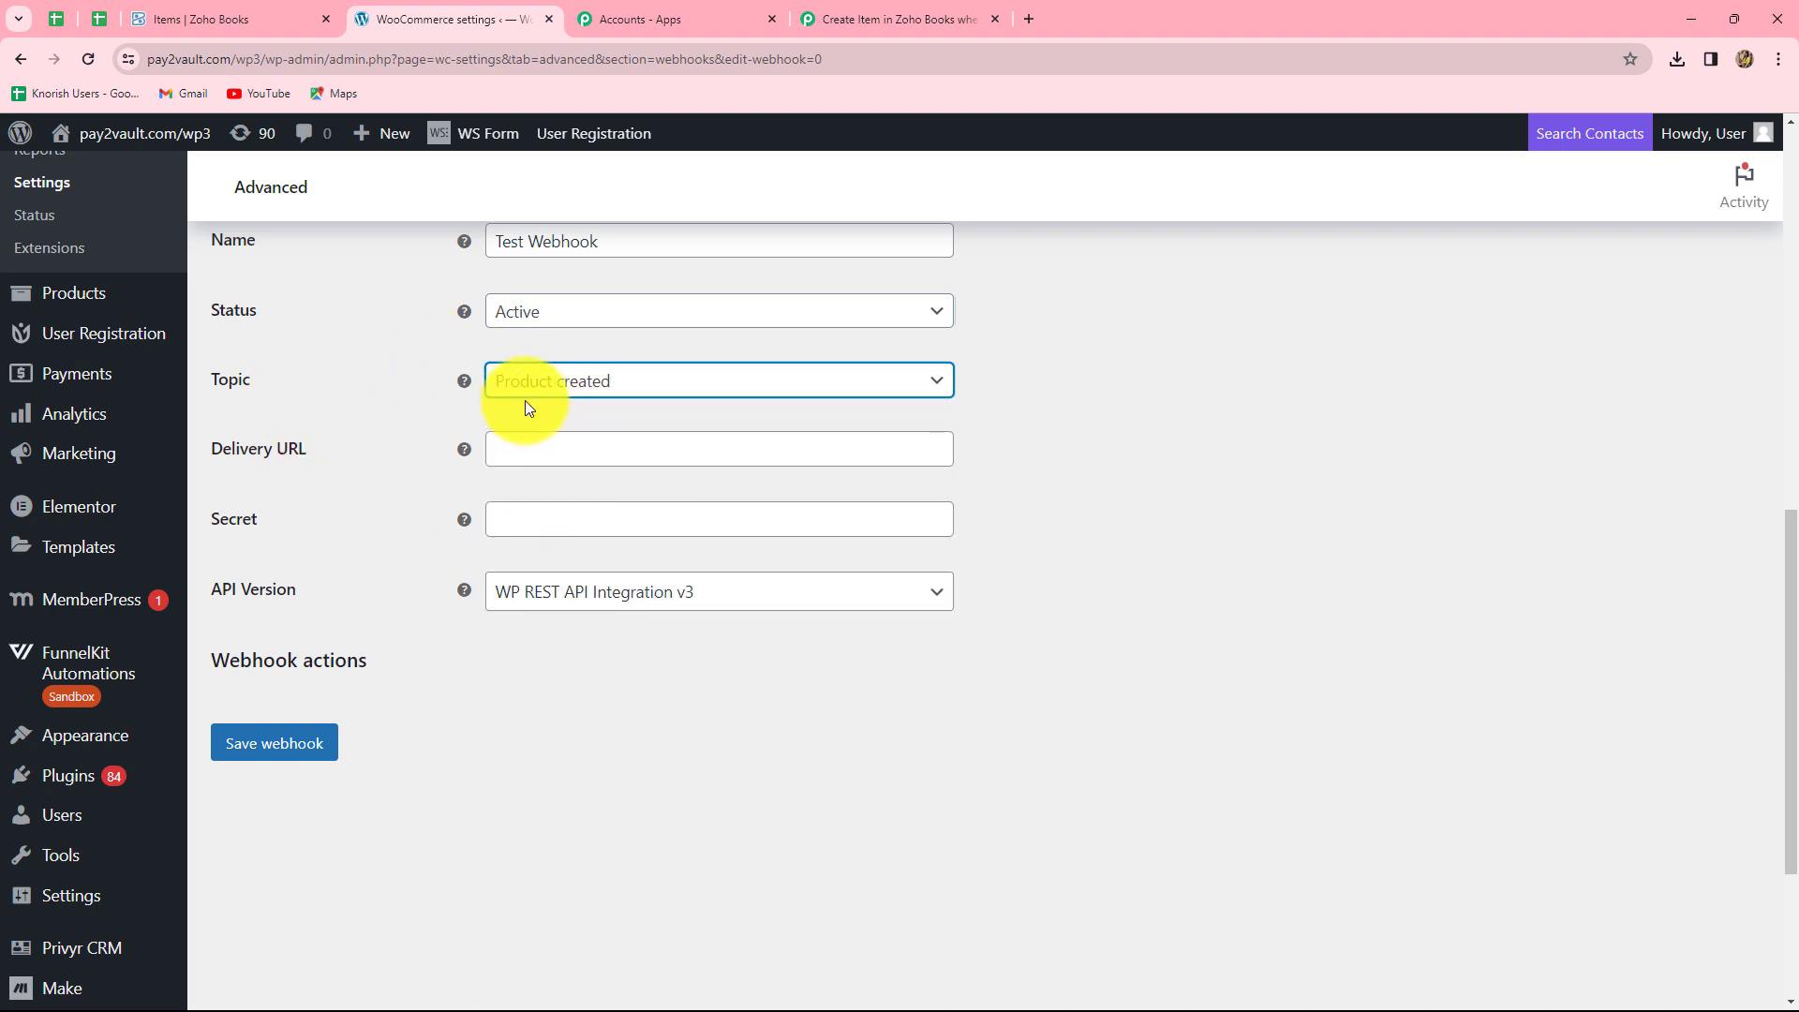
# Step: Paste the copied Pabbly webhook URL as the delivery URL and save the webhook
pyautogui.click(542, 450)
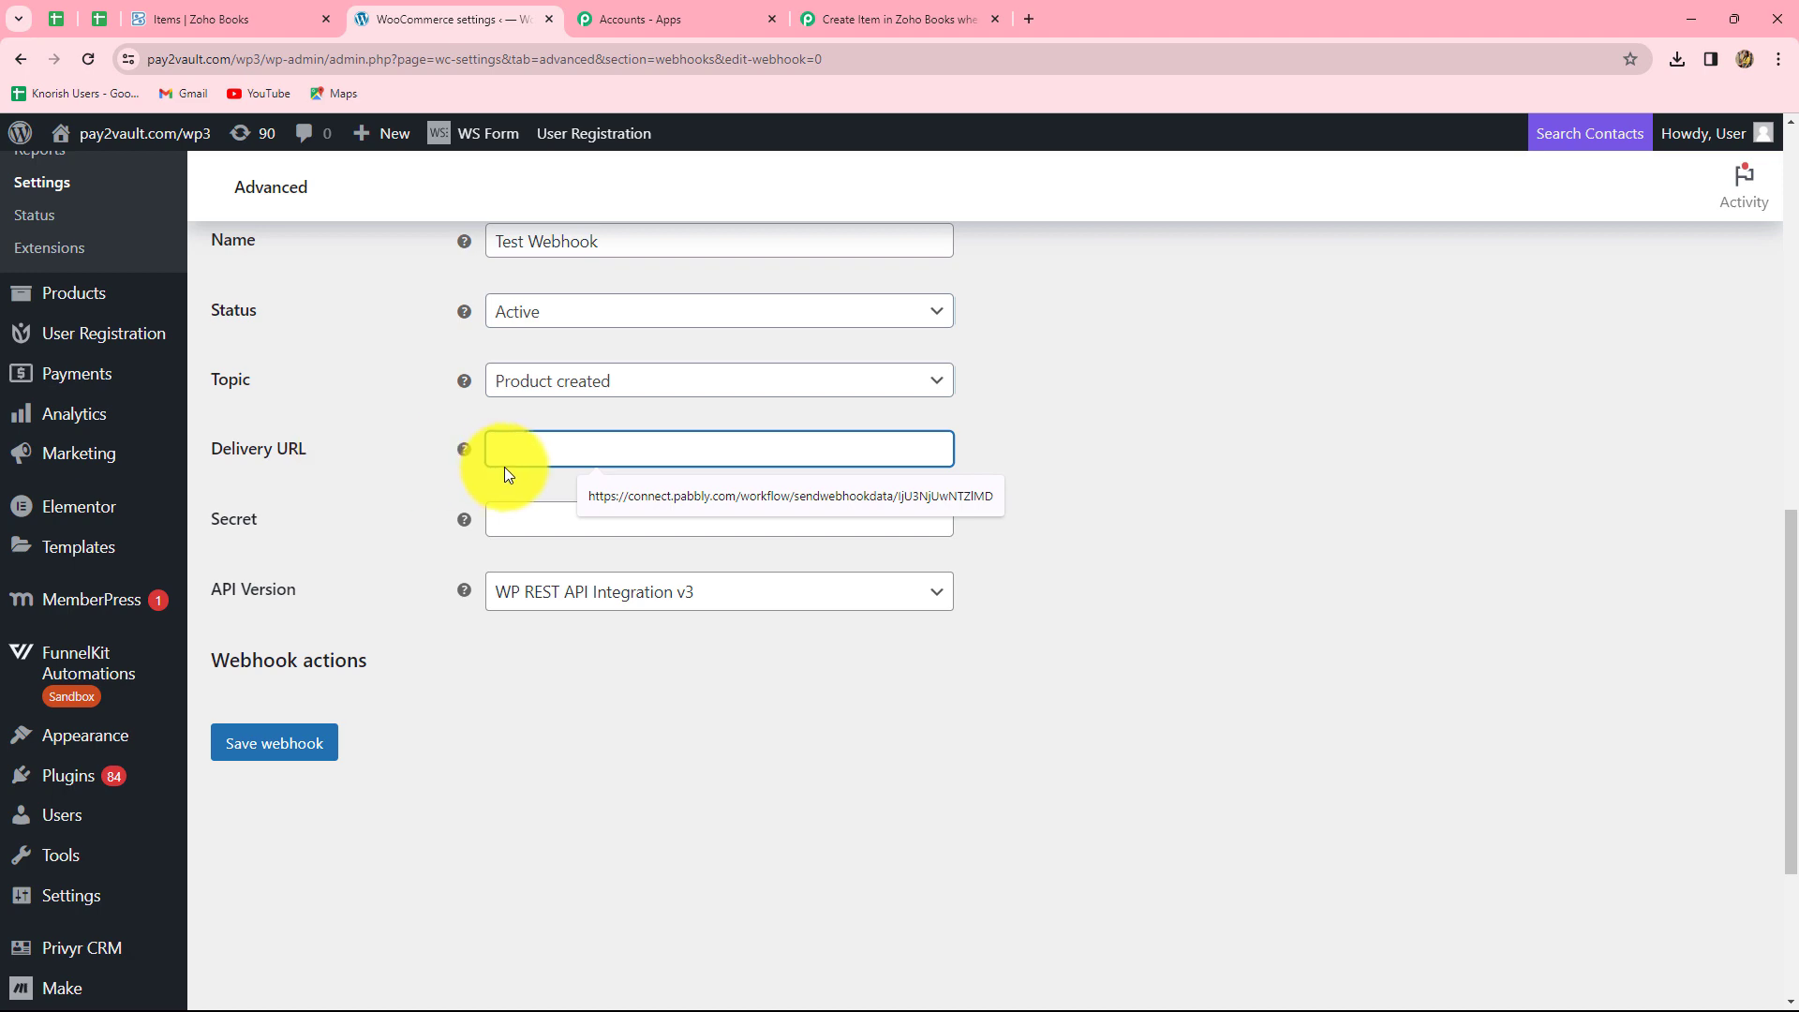
pyautogui.hotkey('ctrl', 'v')
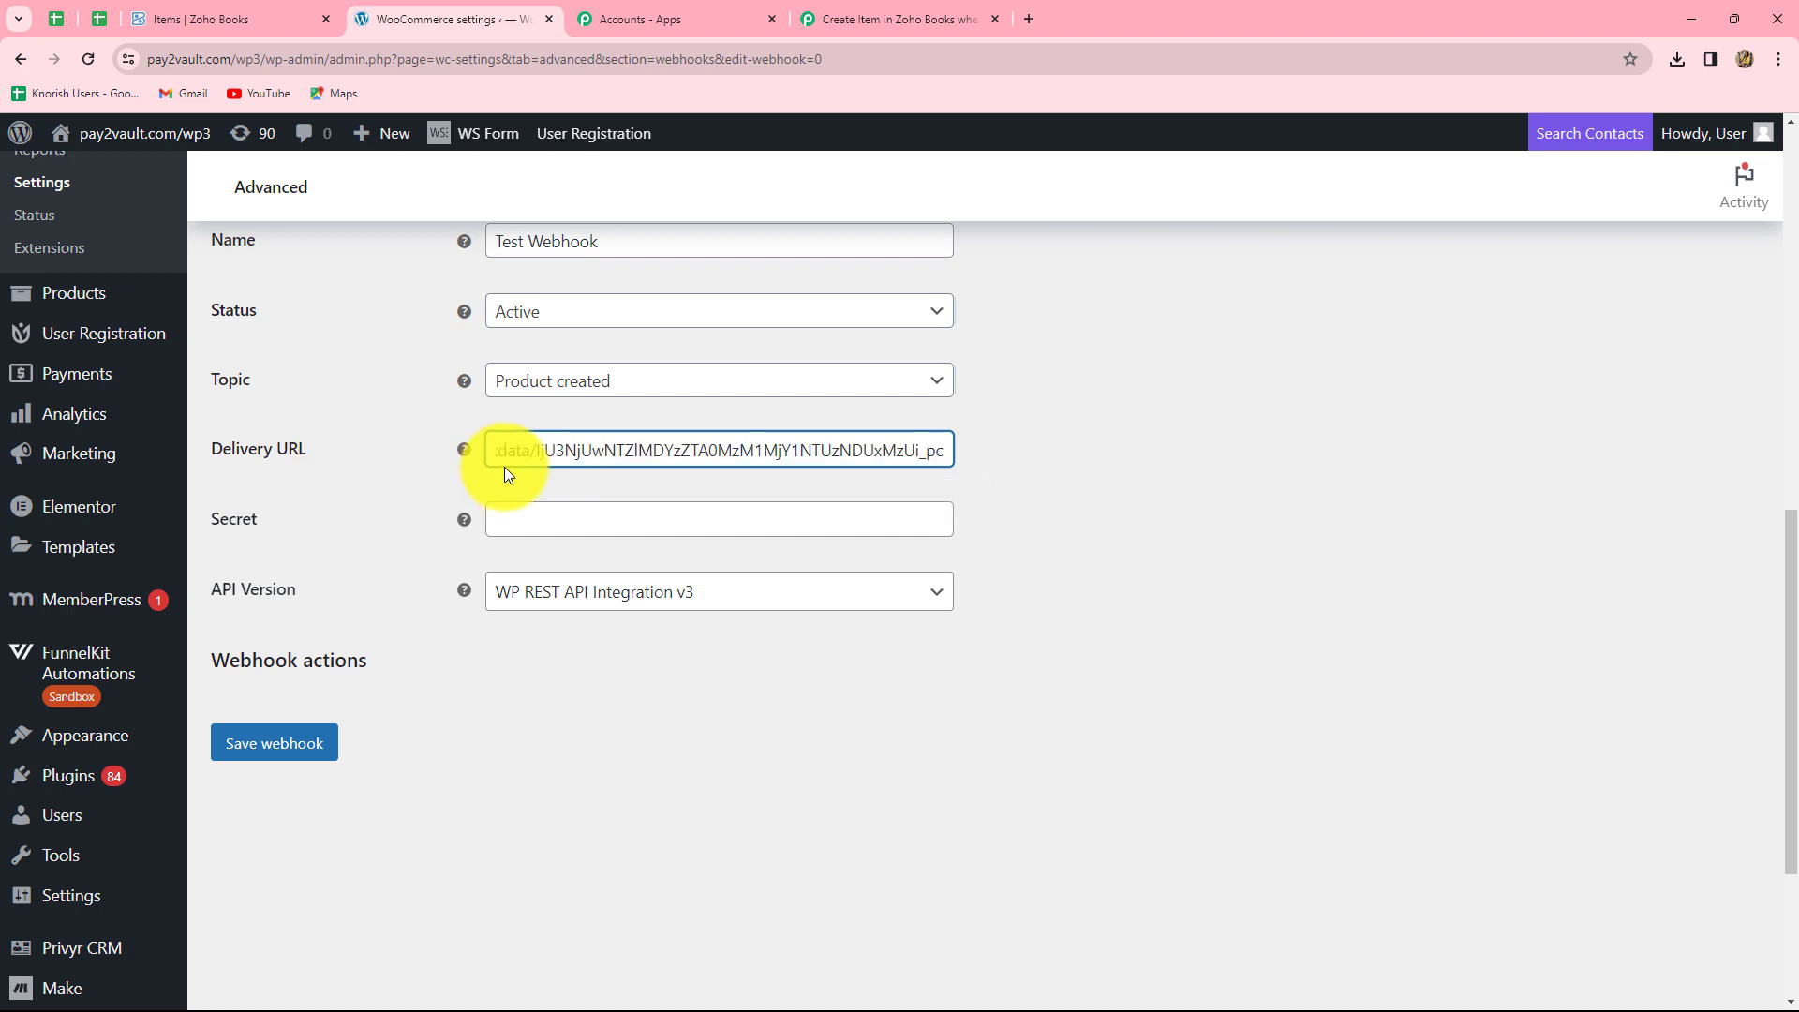
pyautogui.scroll(4, 504, 467)
pyautogui.scroll(-5, 504, 467)
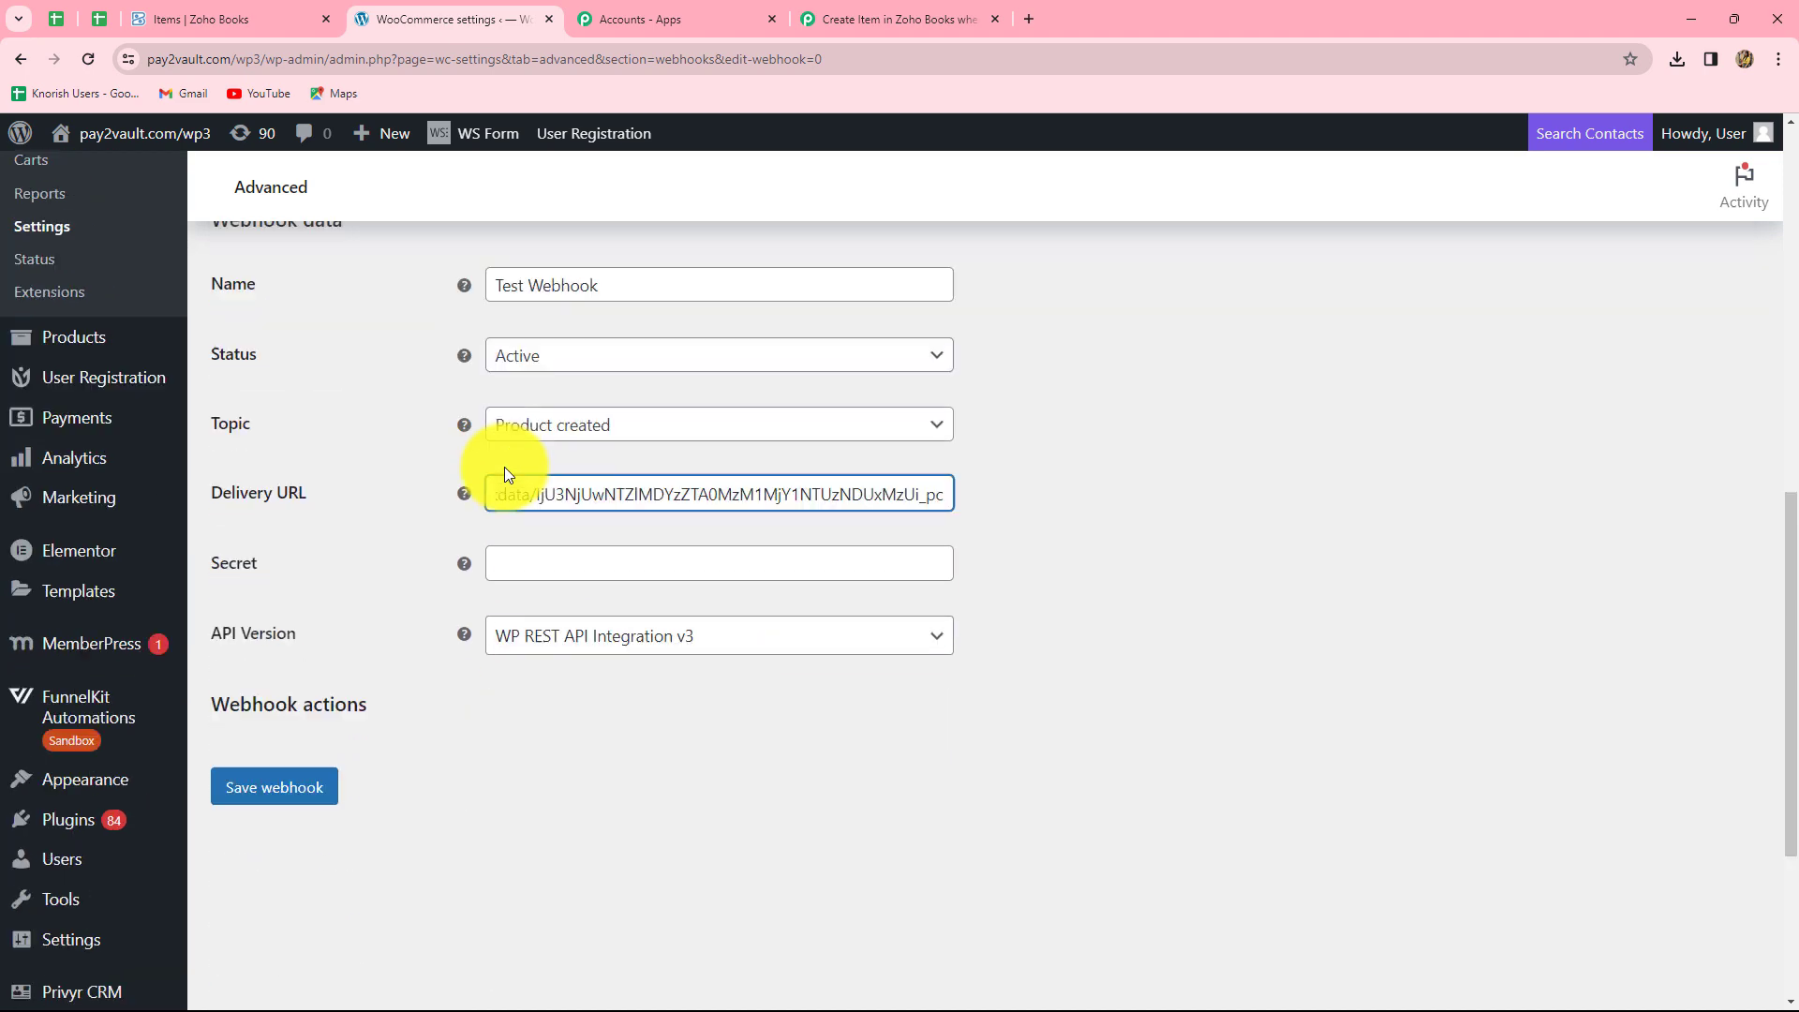
pyautogui.click(253, 653)
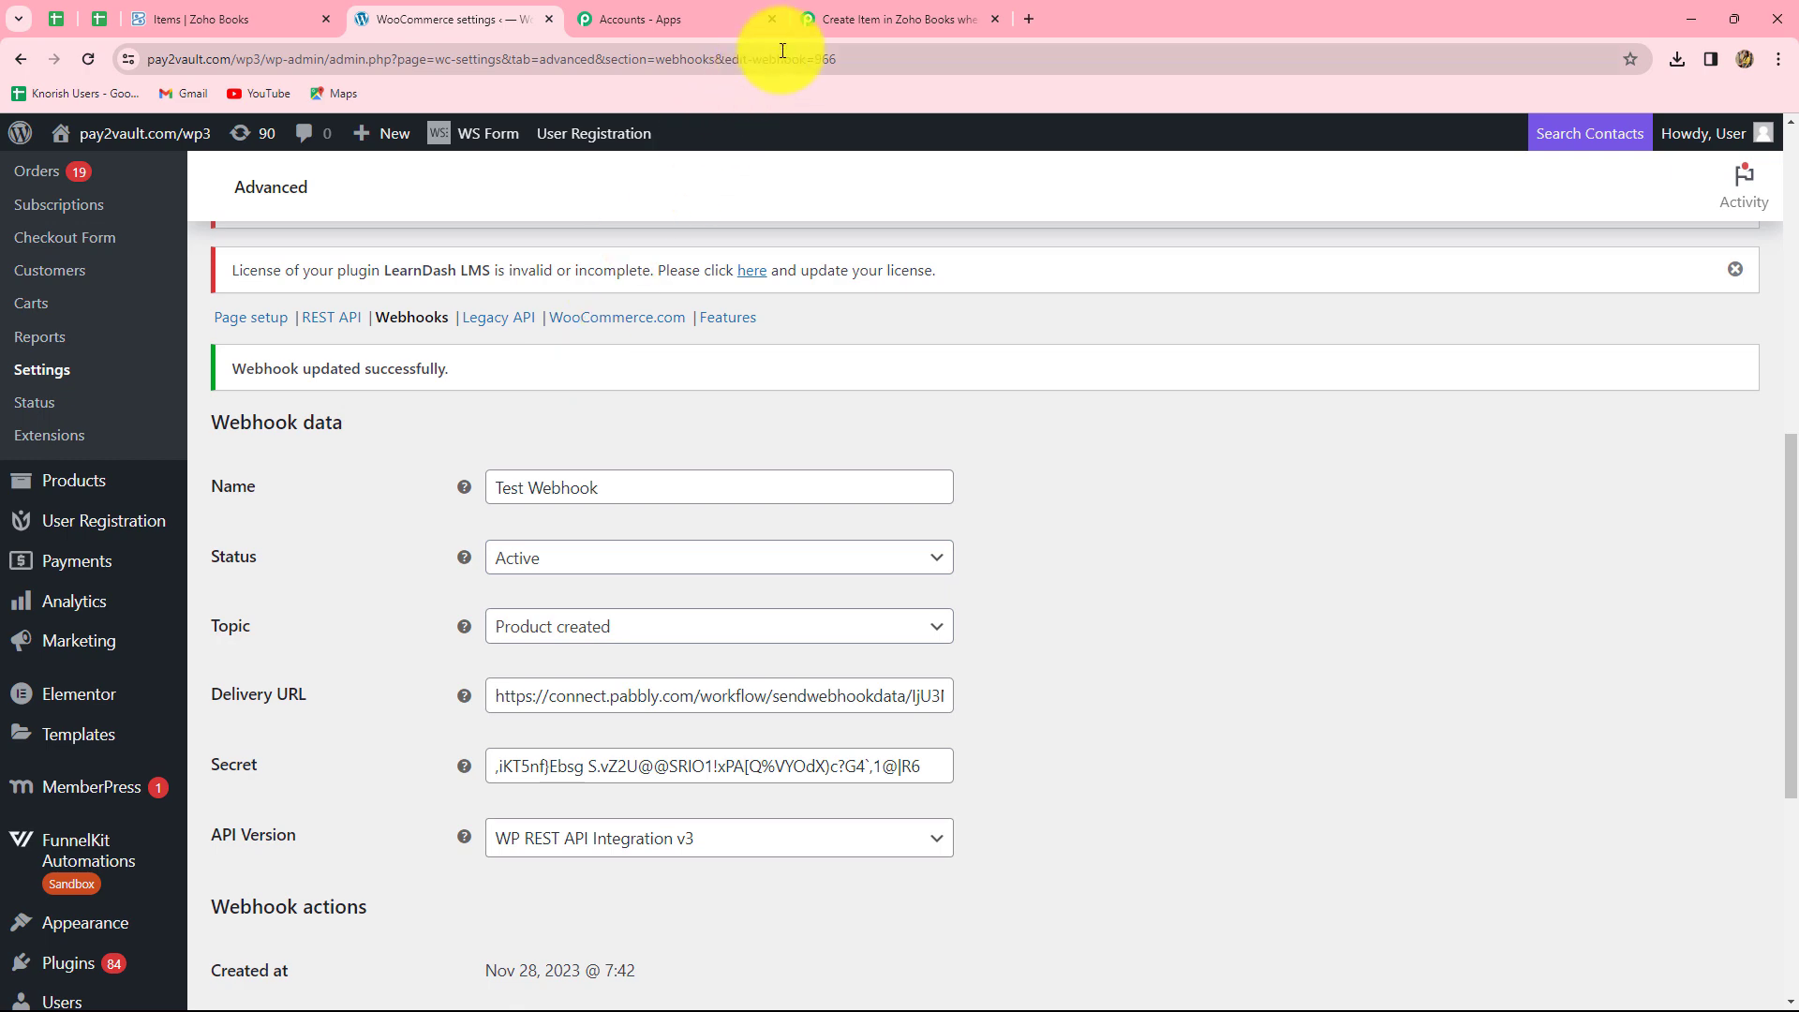
# Step: Switch to the Pabbly Connect workflow and start re-capturing the webhook response for the WooCommerce trigger
pyautogui.click(857, 16)
pyautogui.scroll(-3, 650, 740)
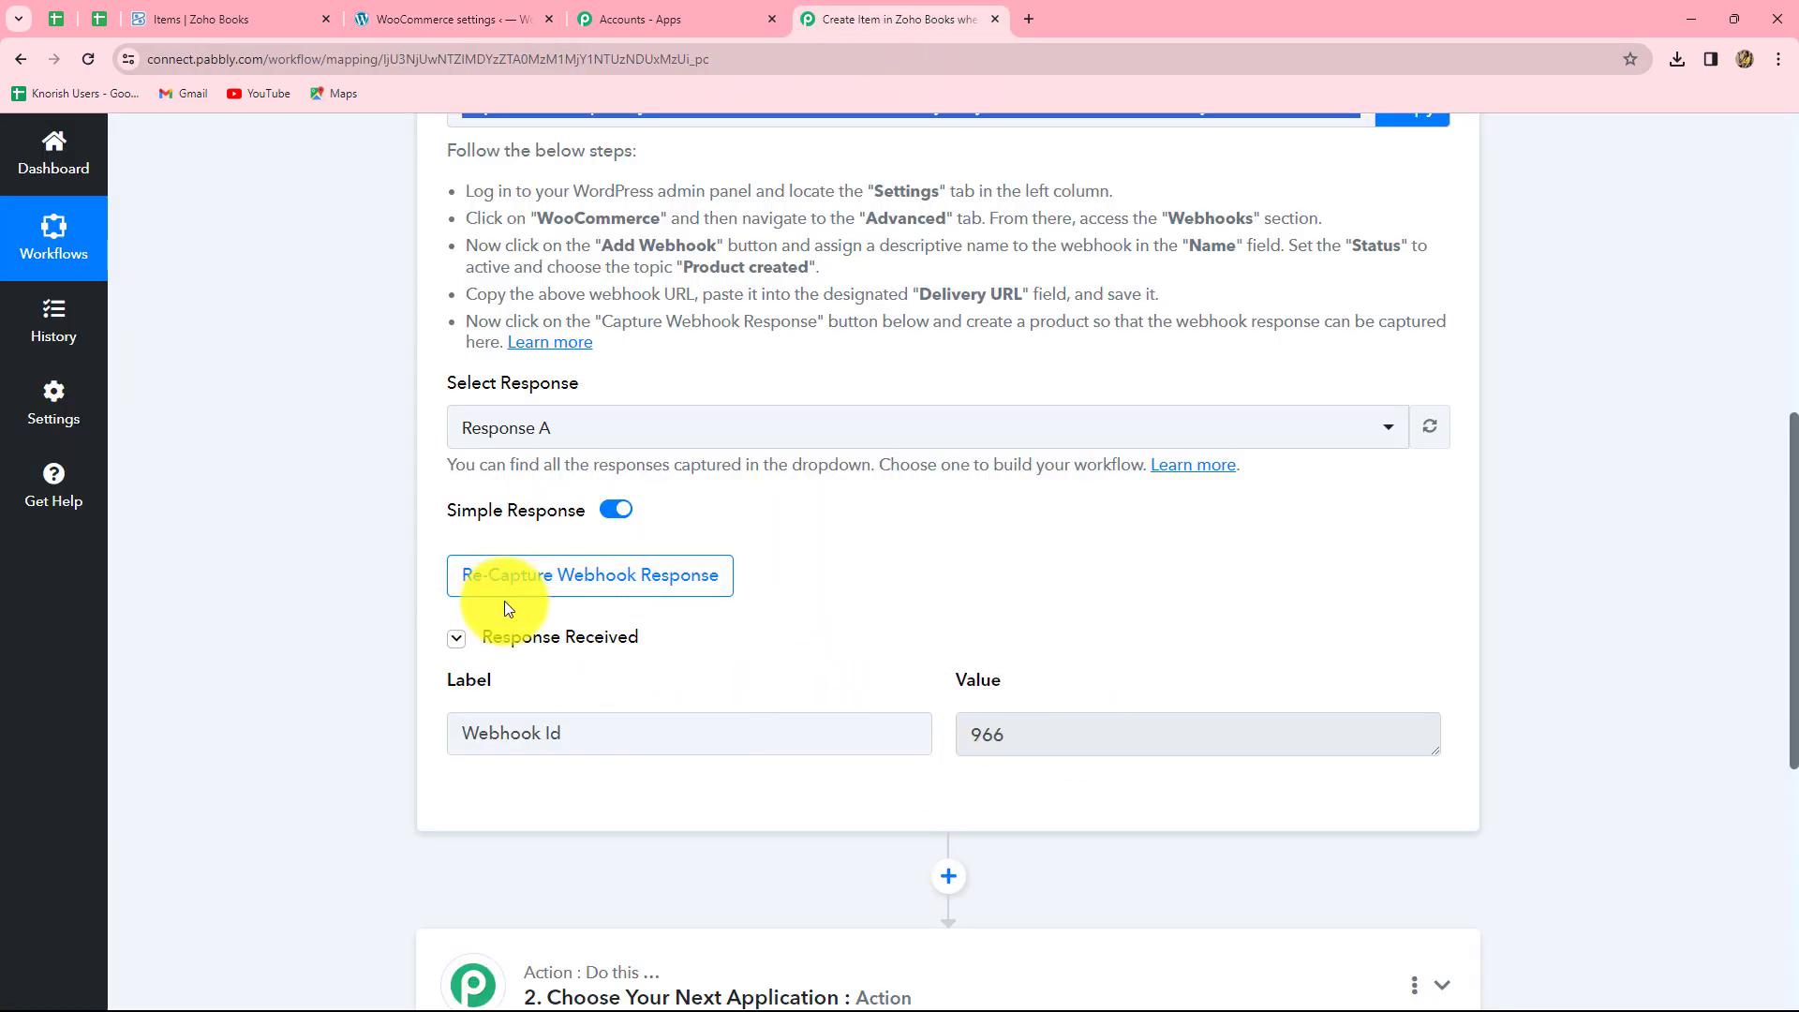
pyautogui.click(626, 594)
pyautogui.click(839, 693)
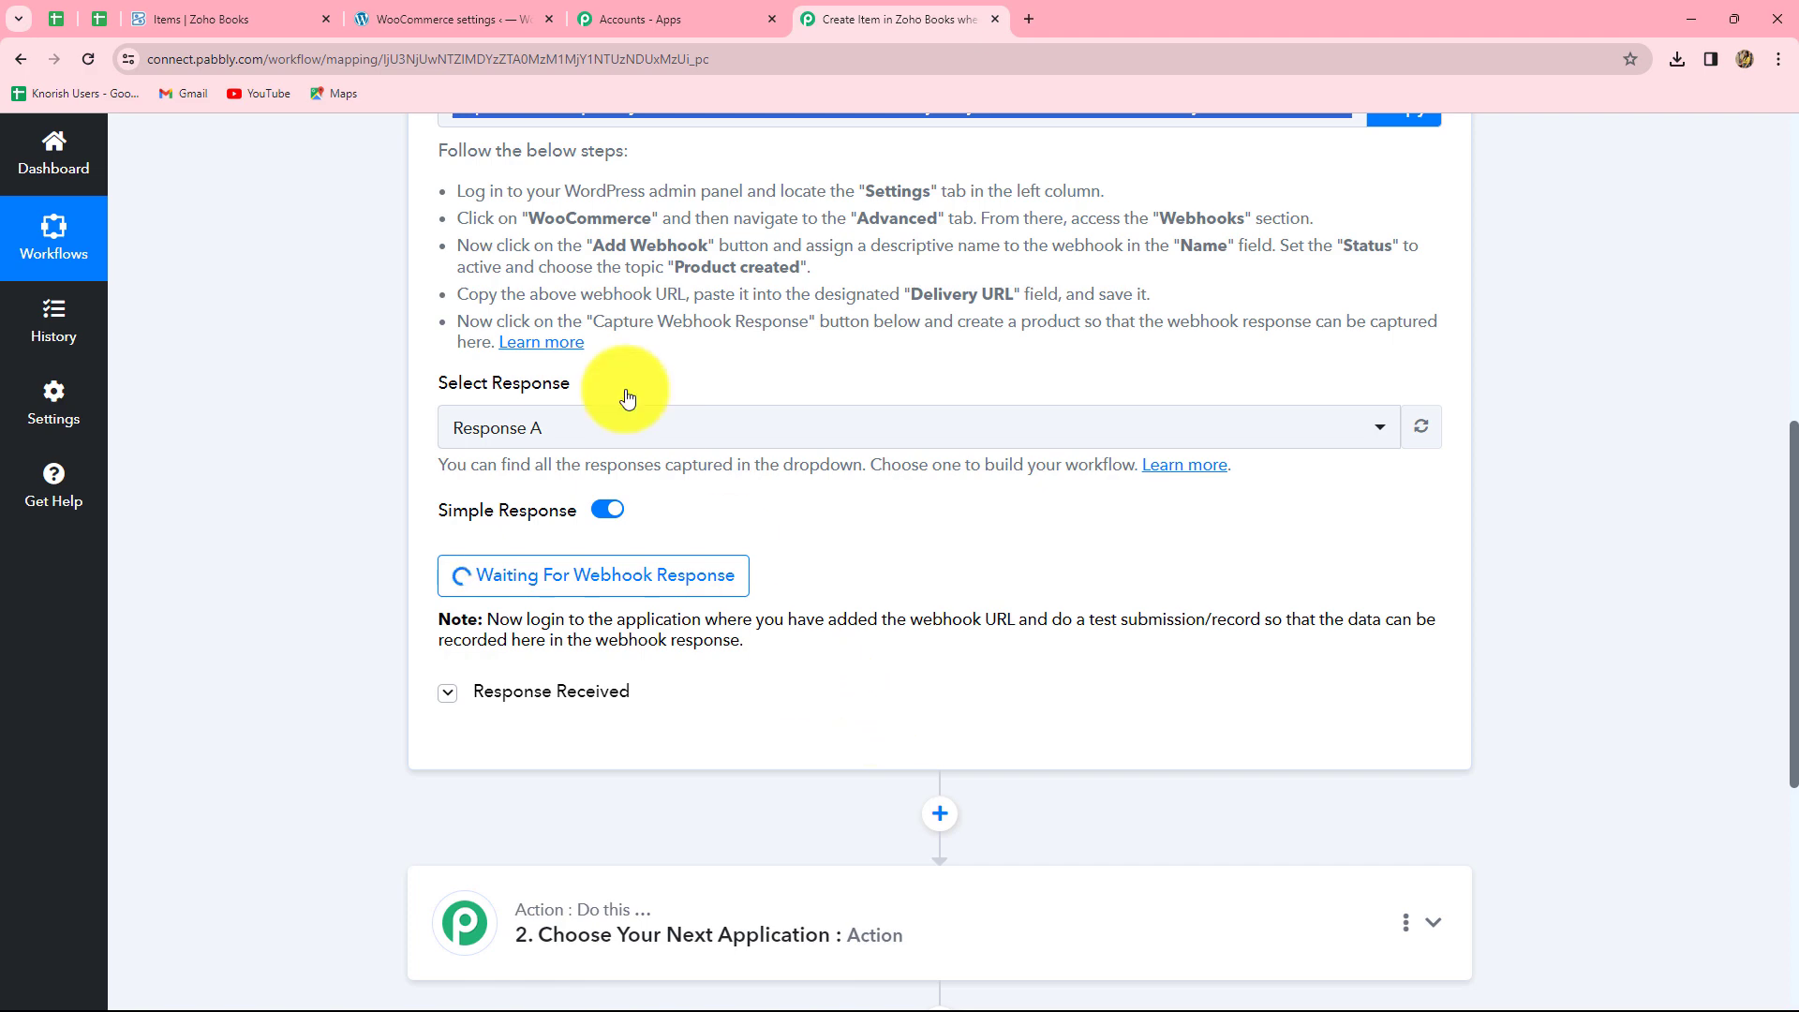
# Step: Switch to the WordPress admin and add a new WooCommerce product named Yoga Book
pyautogui.click(426, 17)
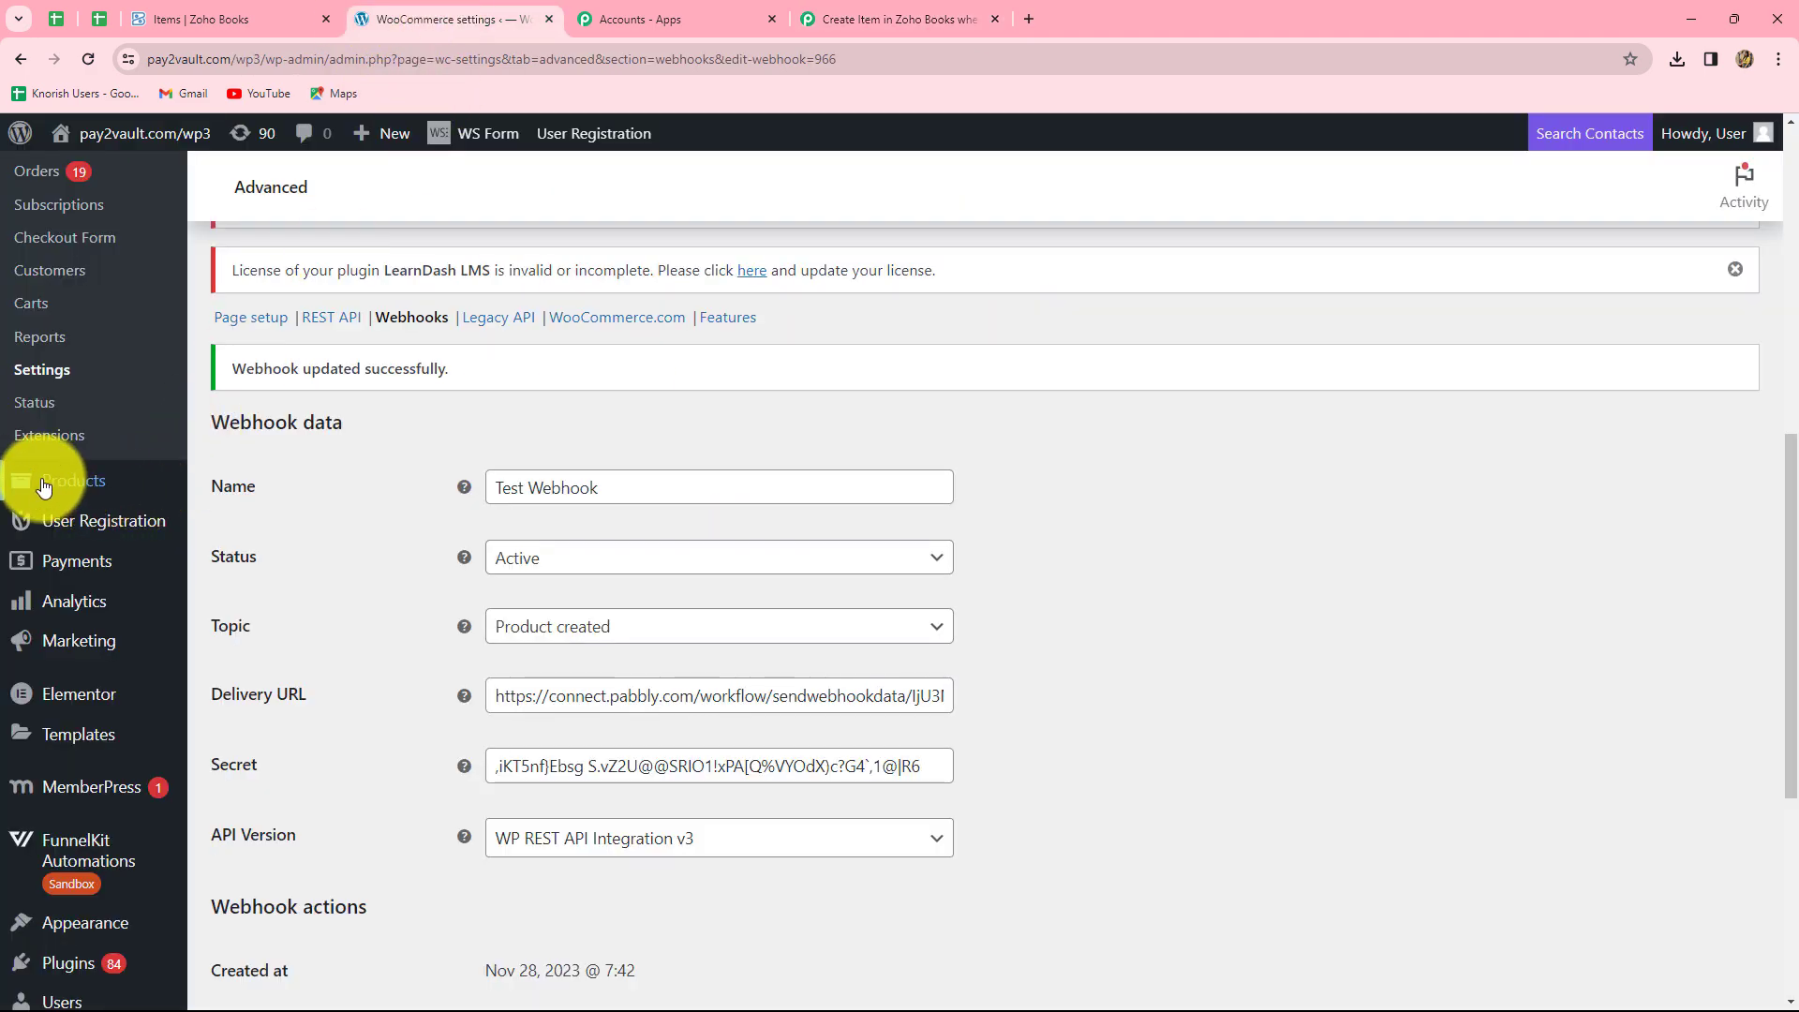
pyautogui.moveTo(79, 488)
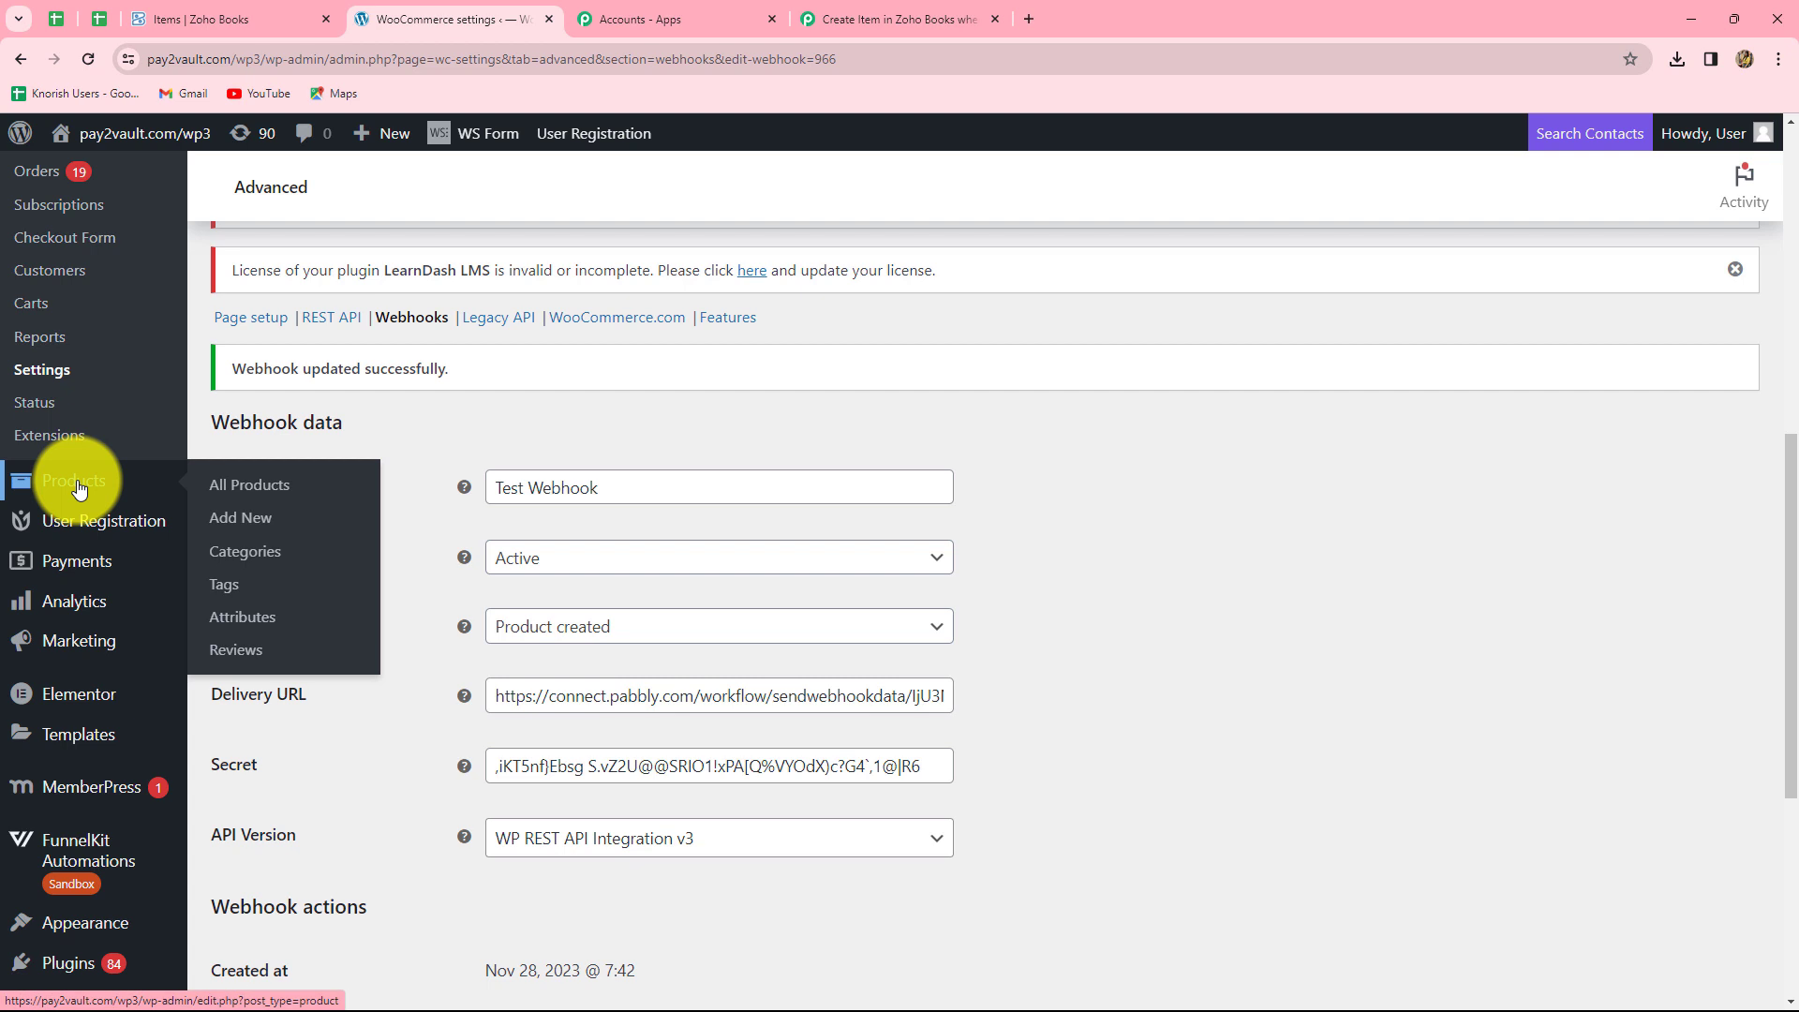
pyautogui.click(248, 523)
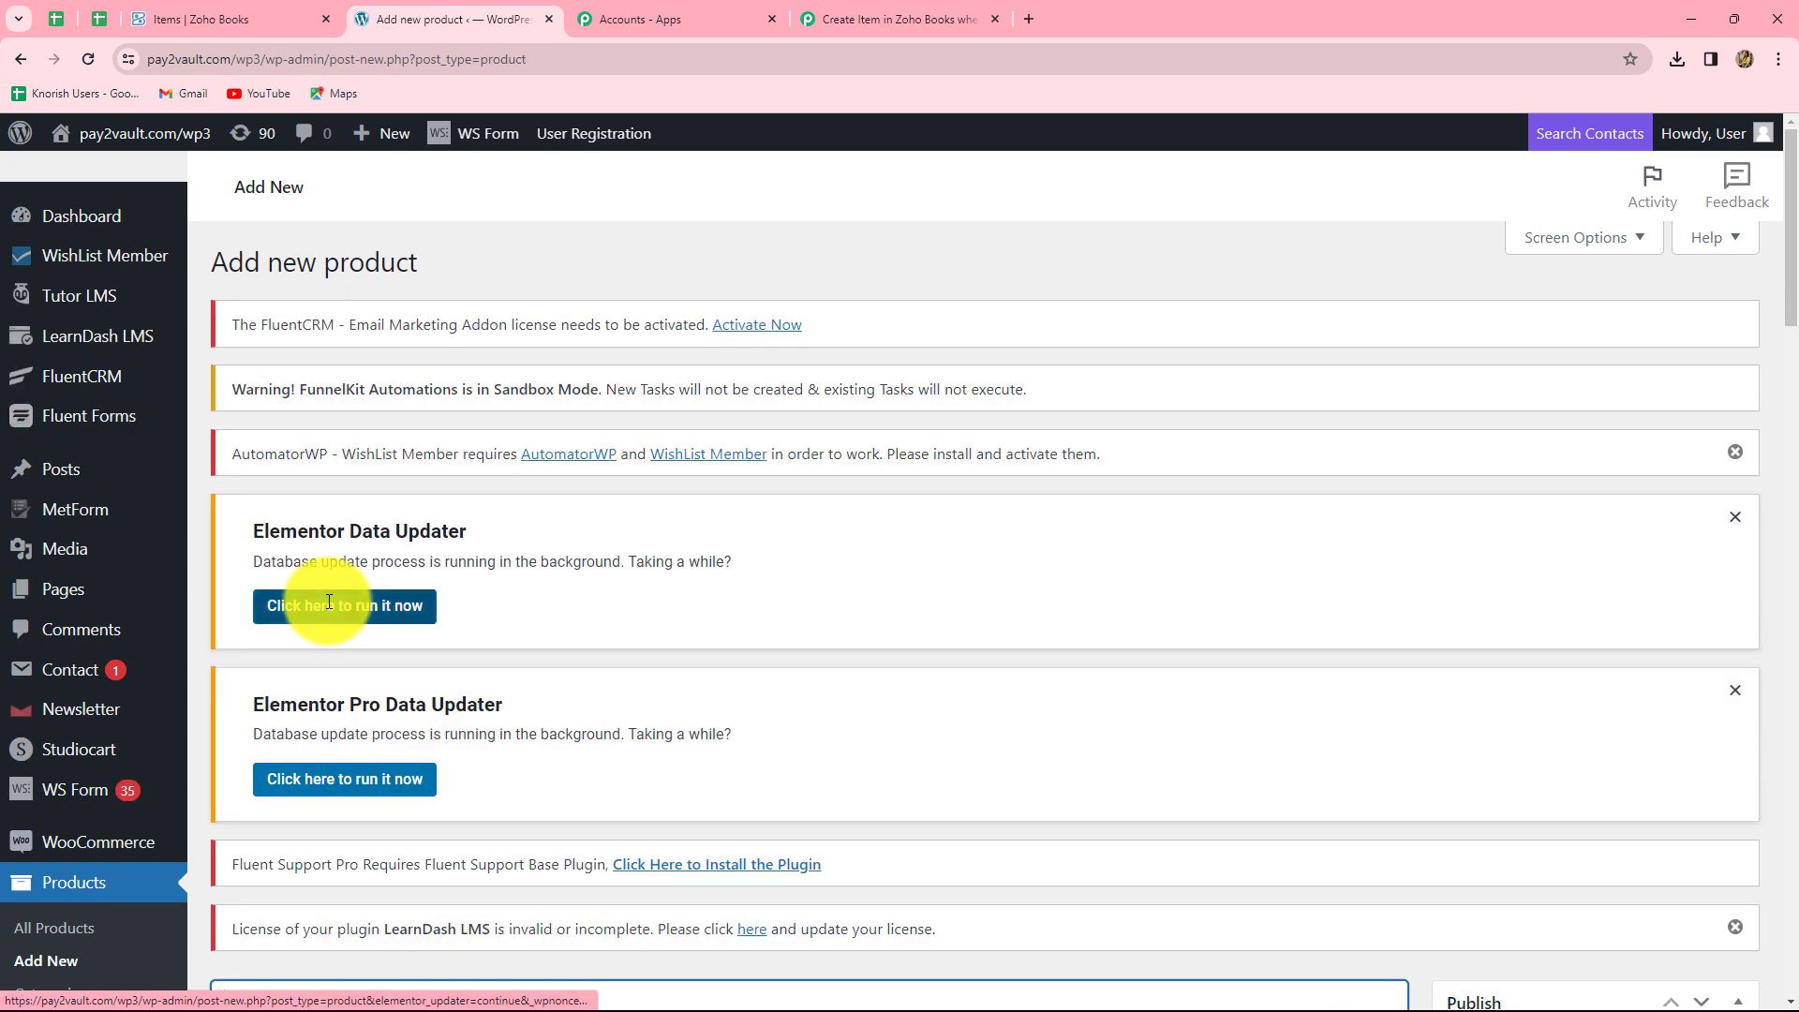
pyautogui.scroll(-6, 700, 611)
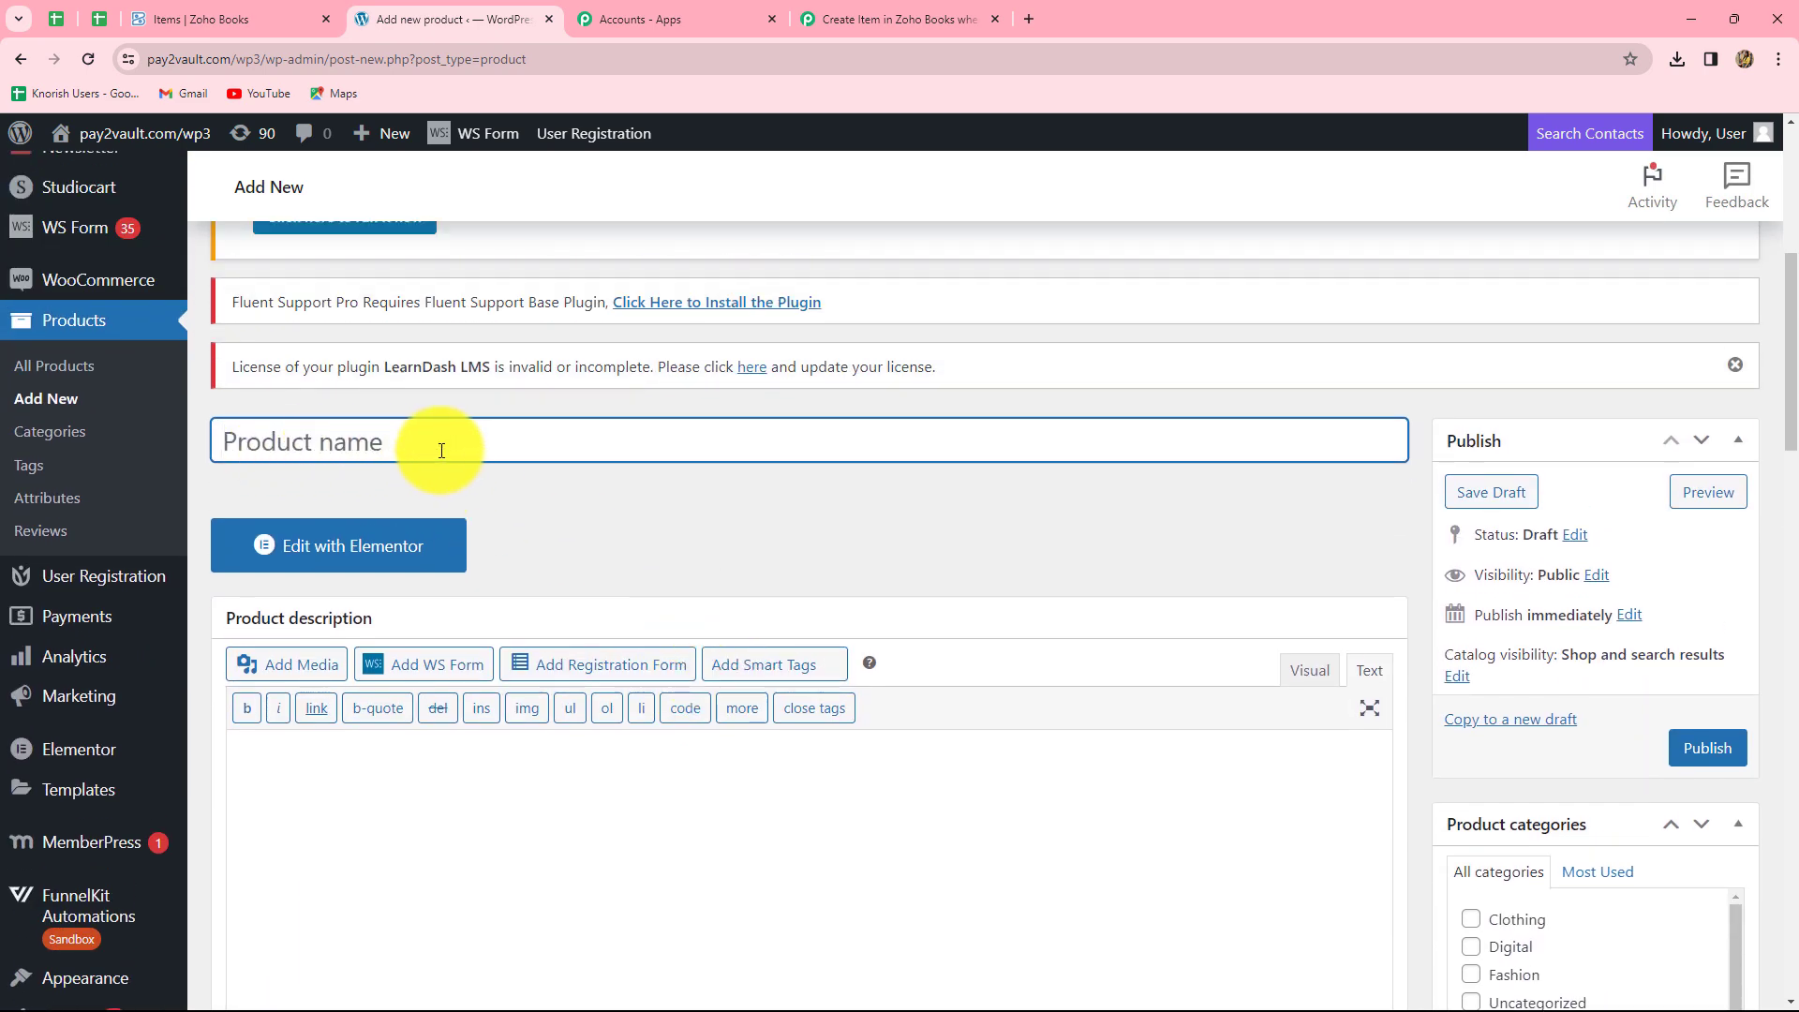
pyautogui.scroll(-1, 382, 445)
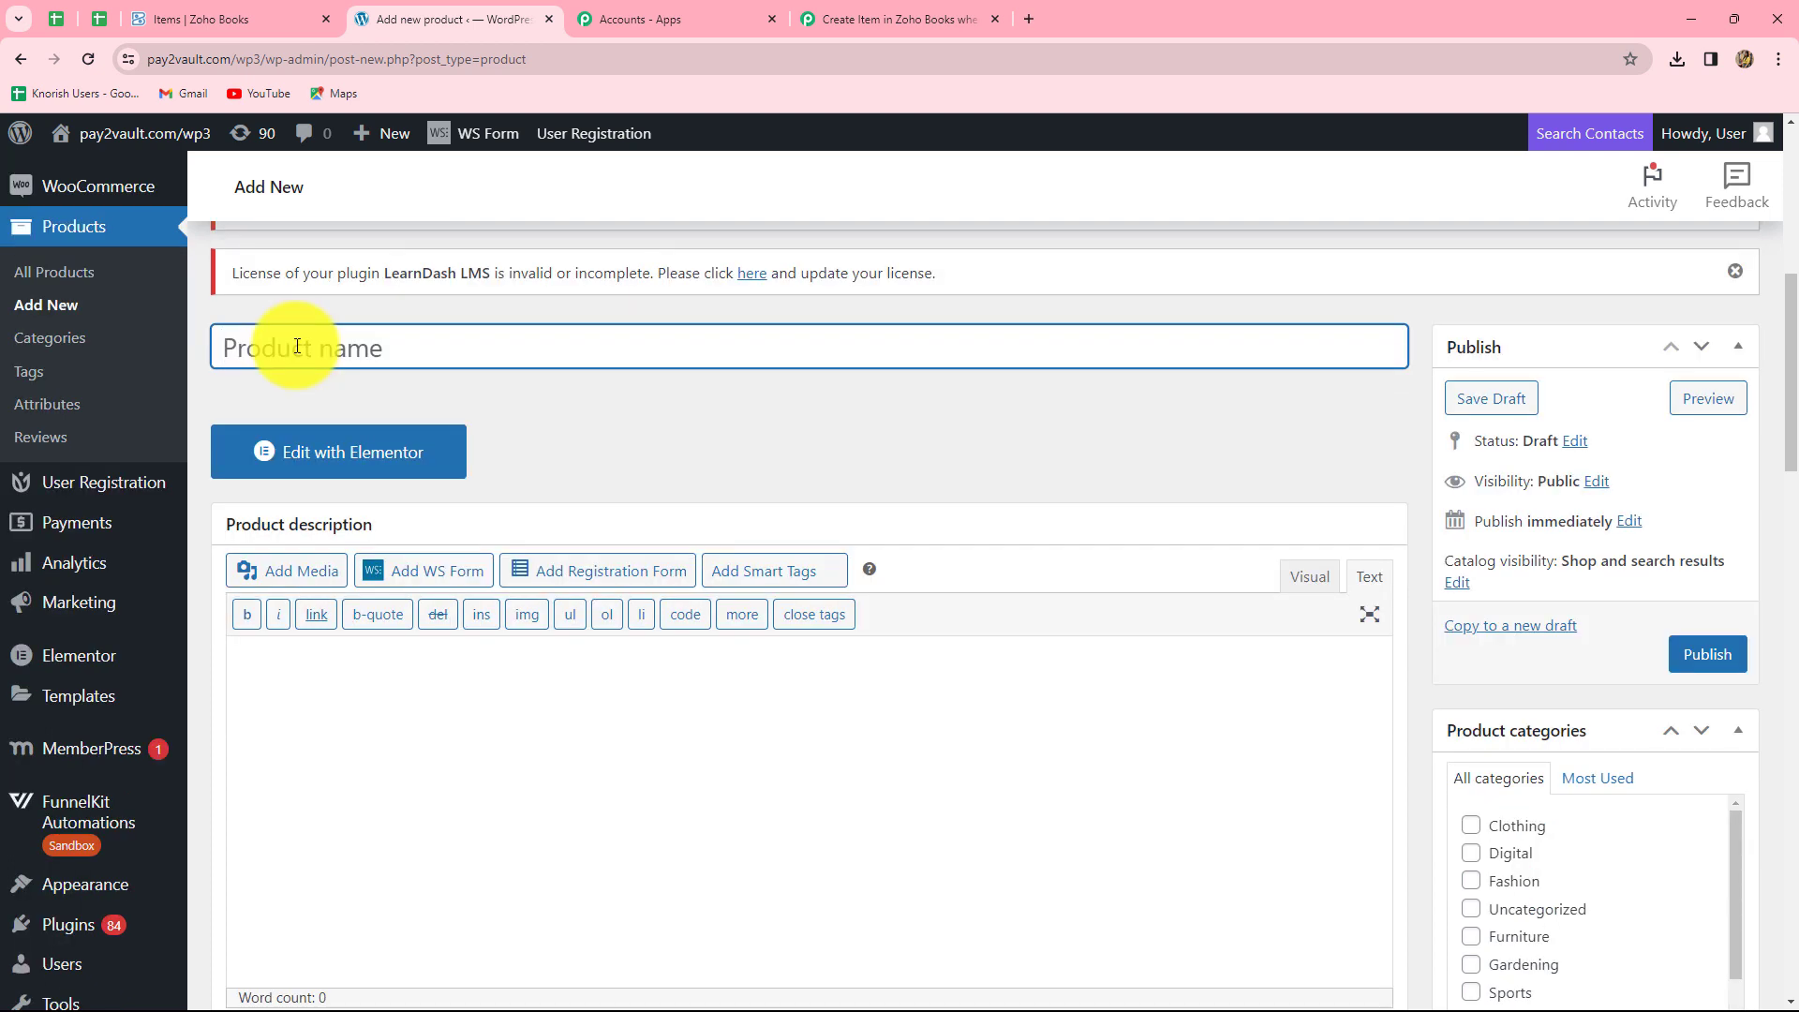
pyautogui.write('Yoga Book')
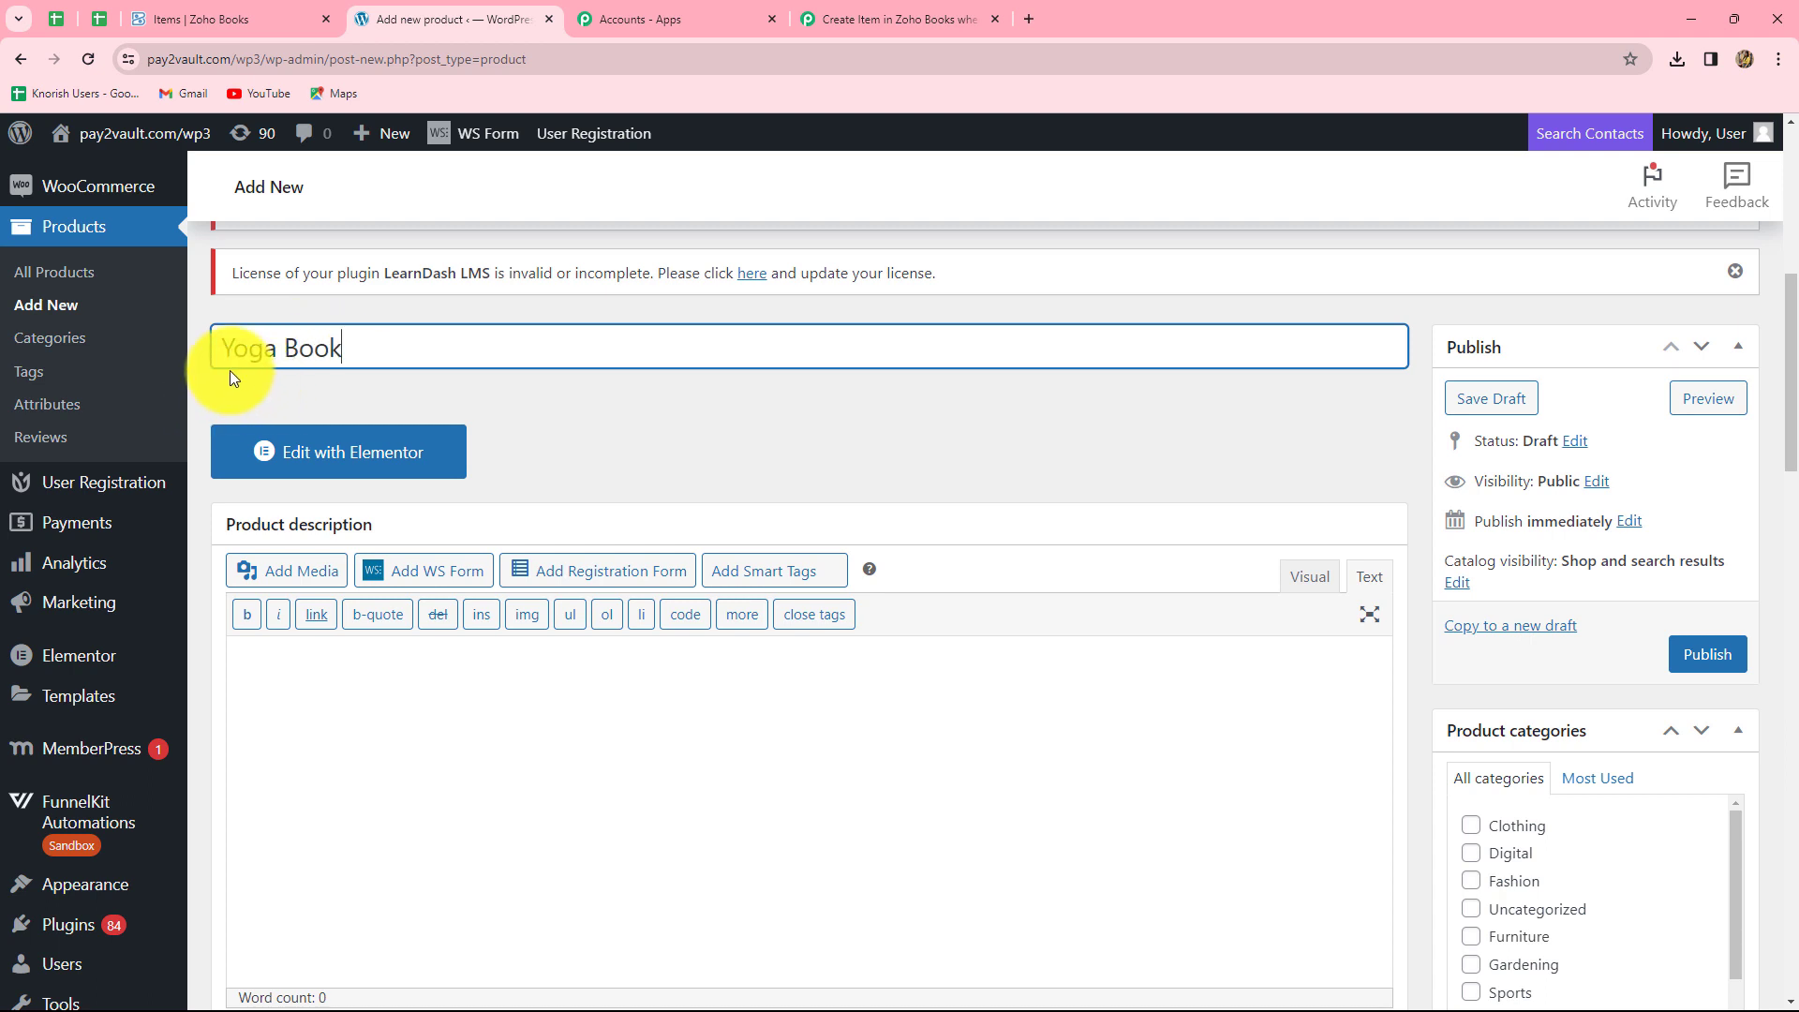
# Step: Insert the meditation image a-complete-guide-to-meditation-722x406-1.jpg from the media library into the product description
pyautogui.scroll(-1, 503, 767)
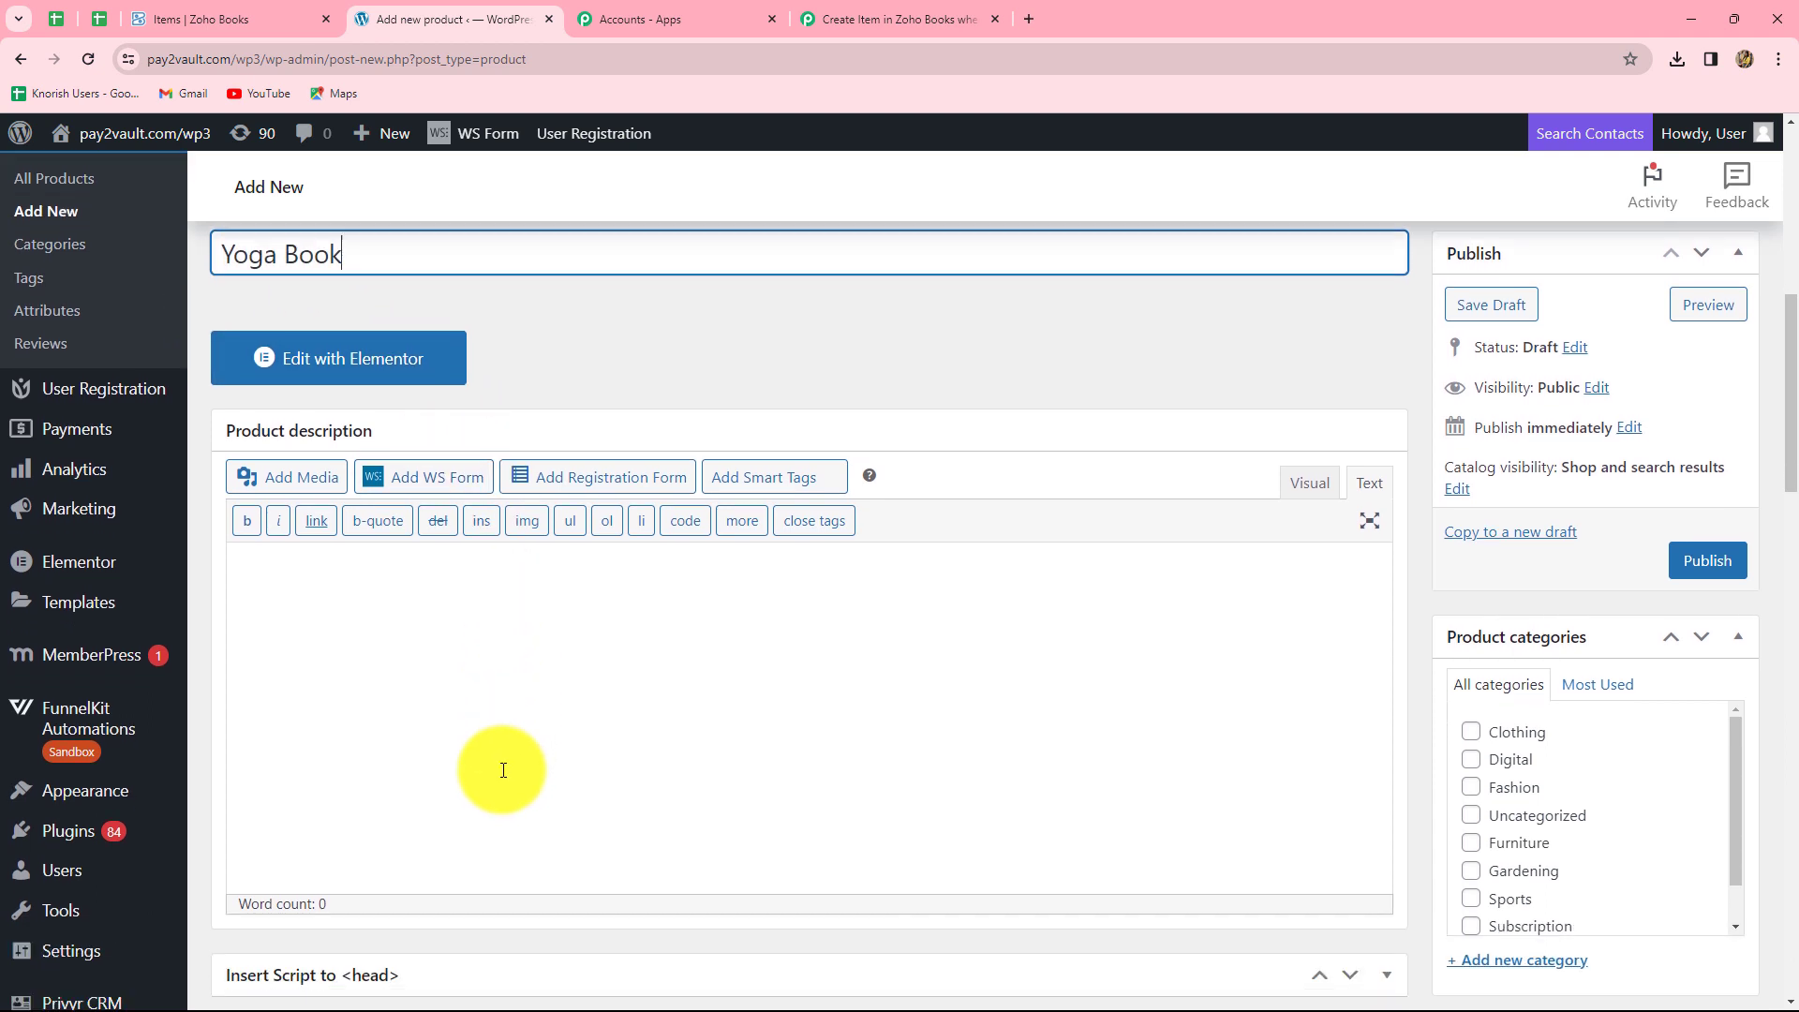
pyautogui.click(301, 483)
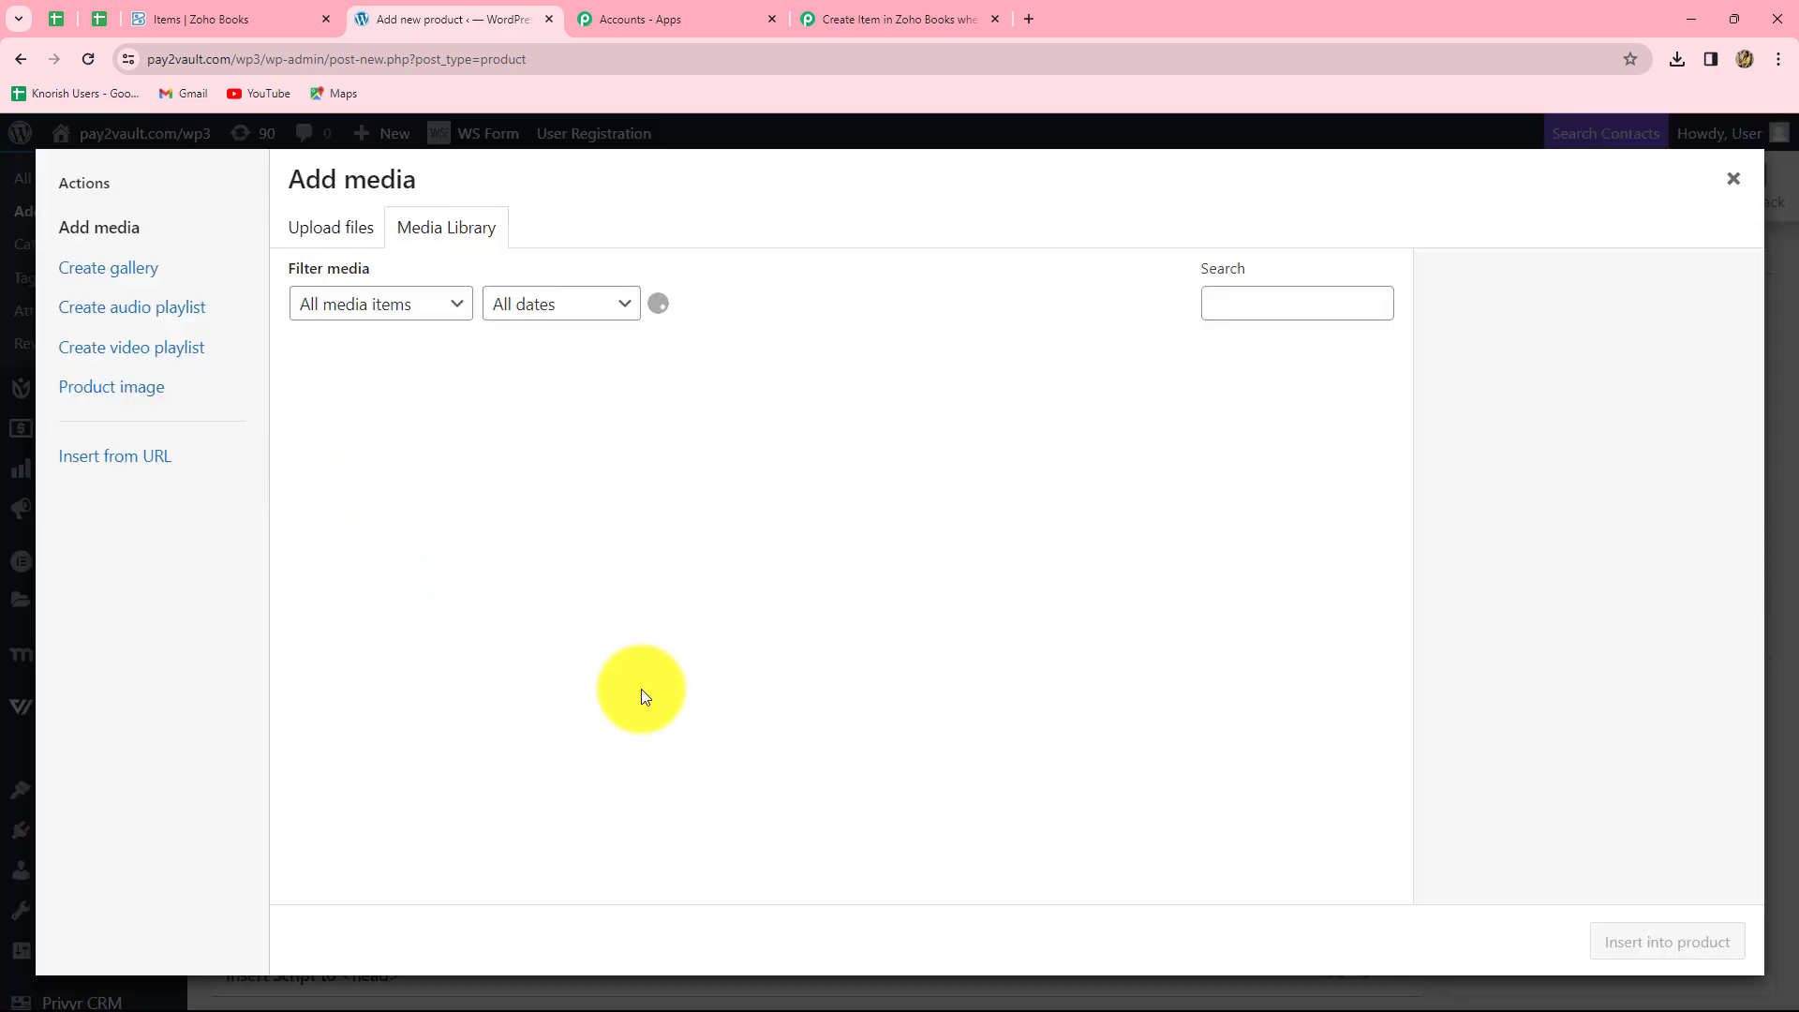
pyautogui.scroll(-3, 1035, 795)
pyautogui.click(1134, 740)
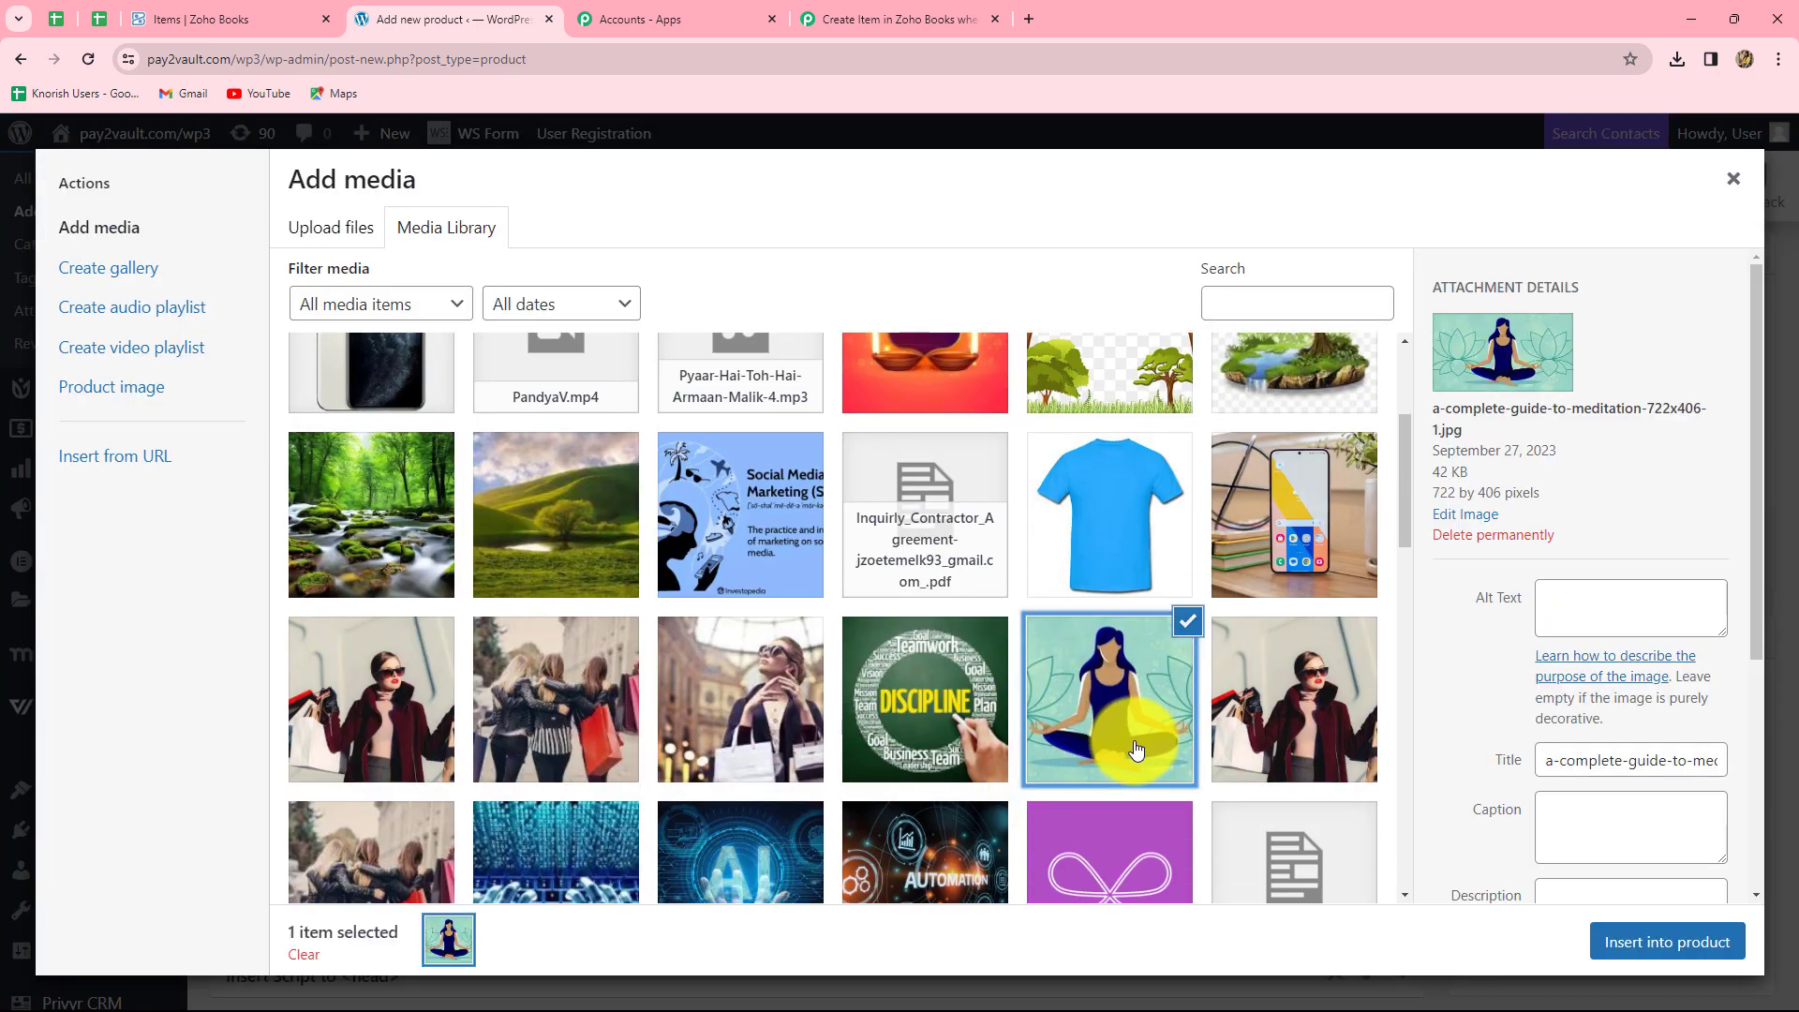
pyautogui.click(1628, 940)
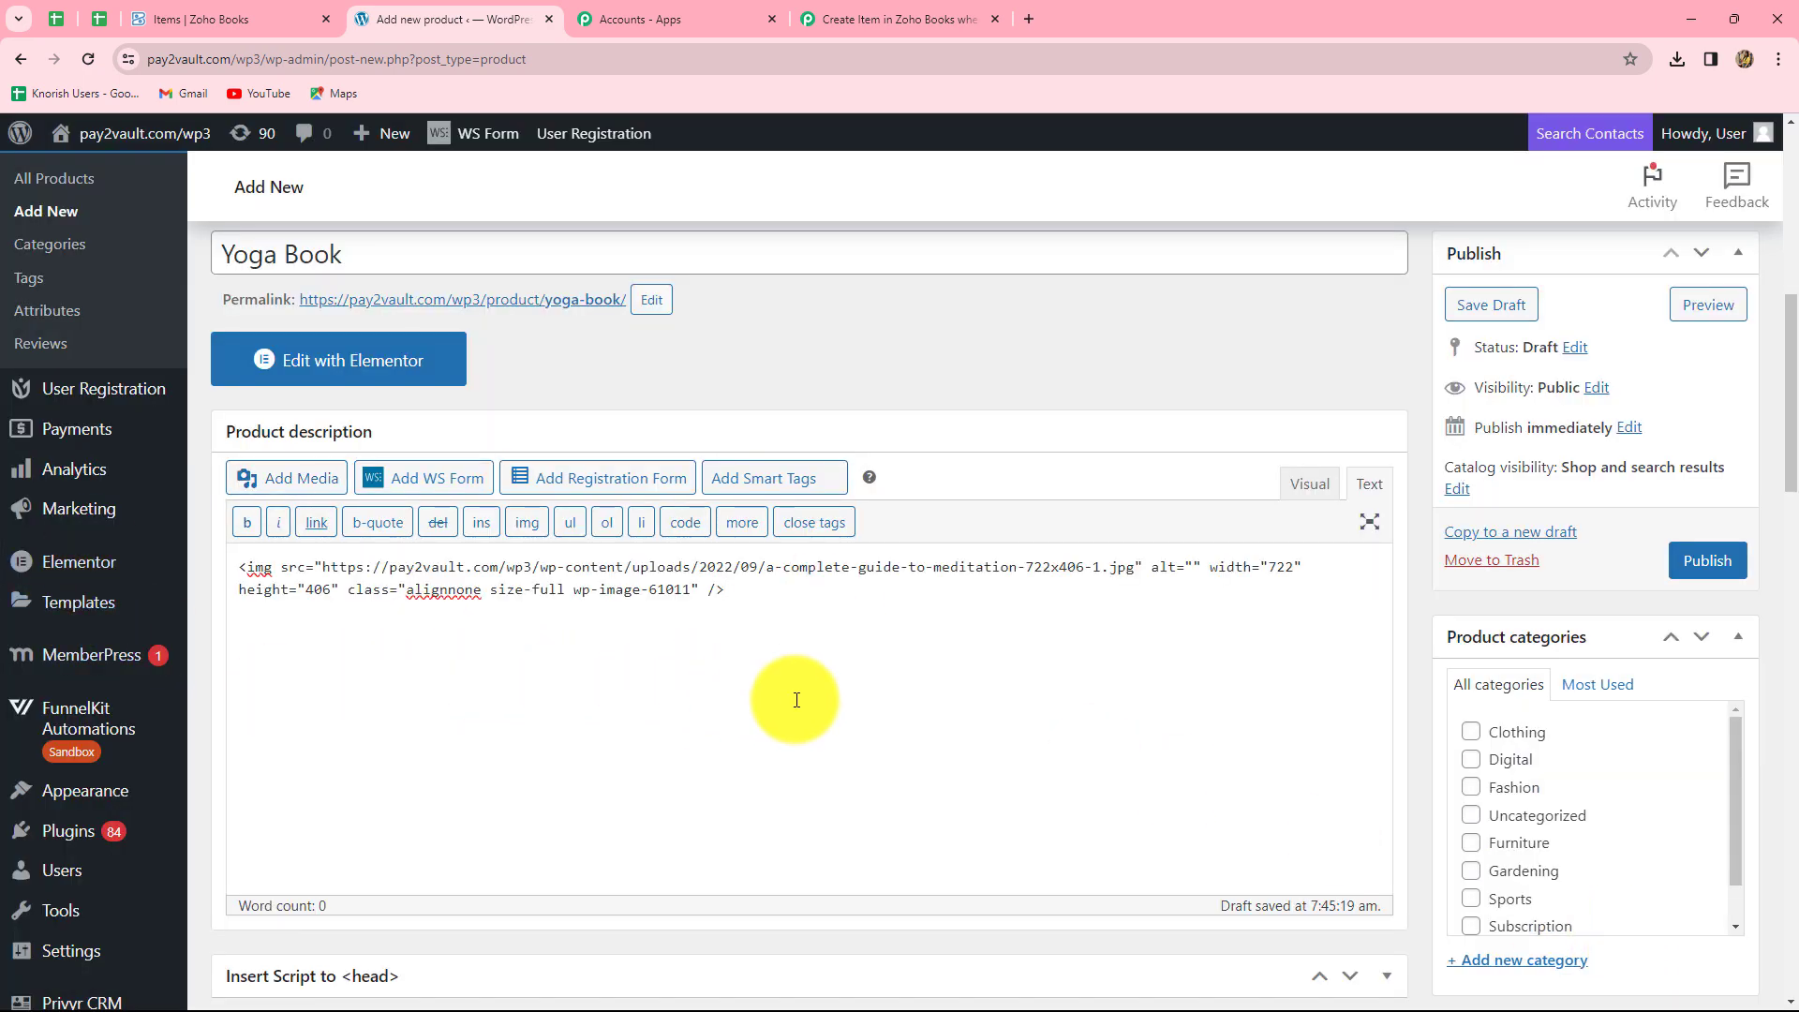
# Step: Set the product's regular price to 200 and its sale price to 149
pyautogui.scroll(-6, 795, 699)
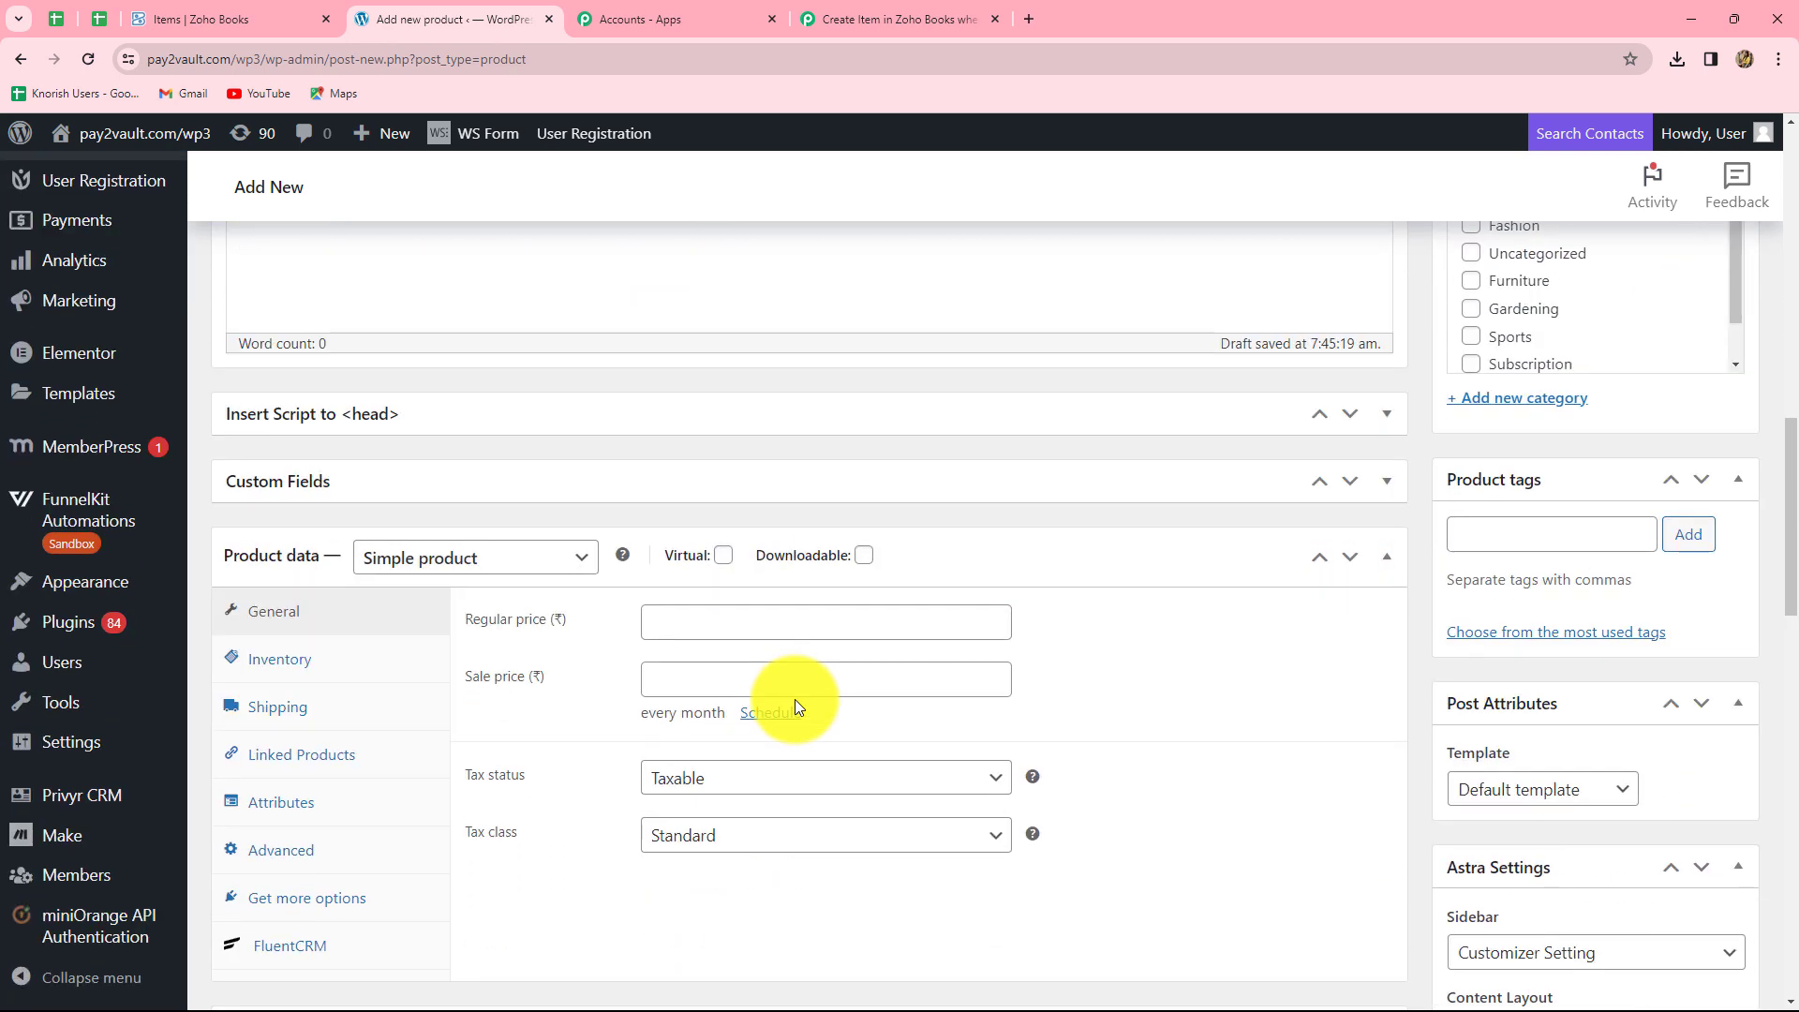
pyautogui.click(674, 624)
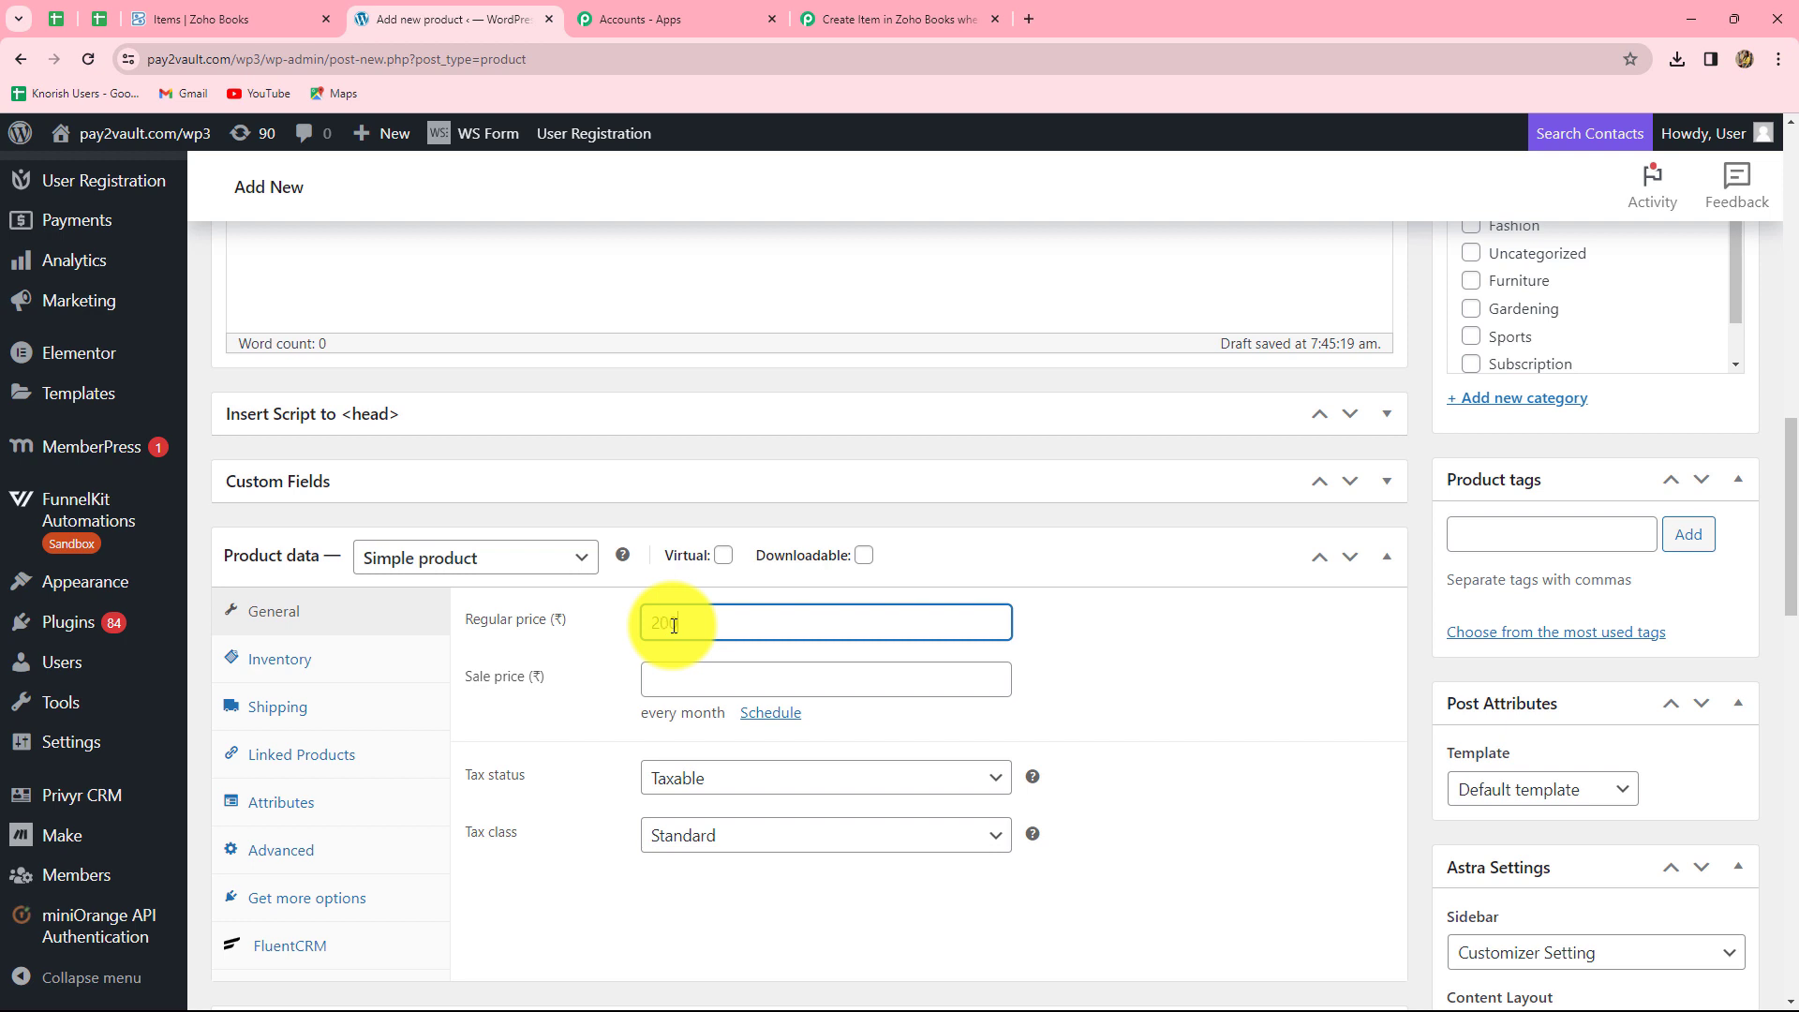
pyautogui.write('200')
pyautogui.click(673, 677)
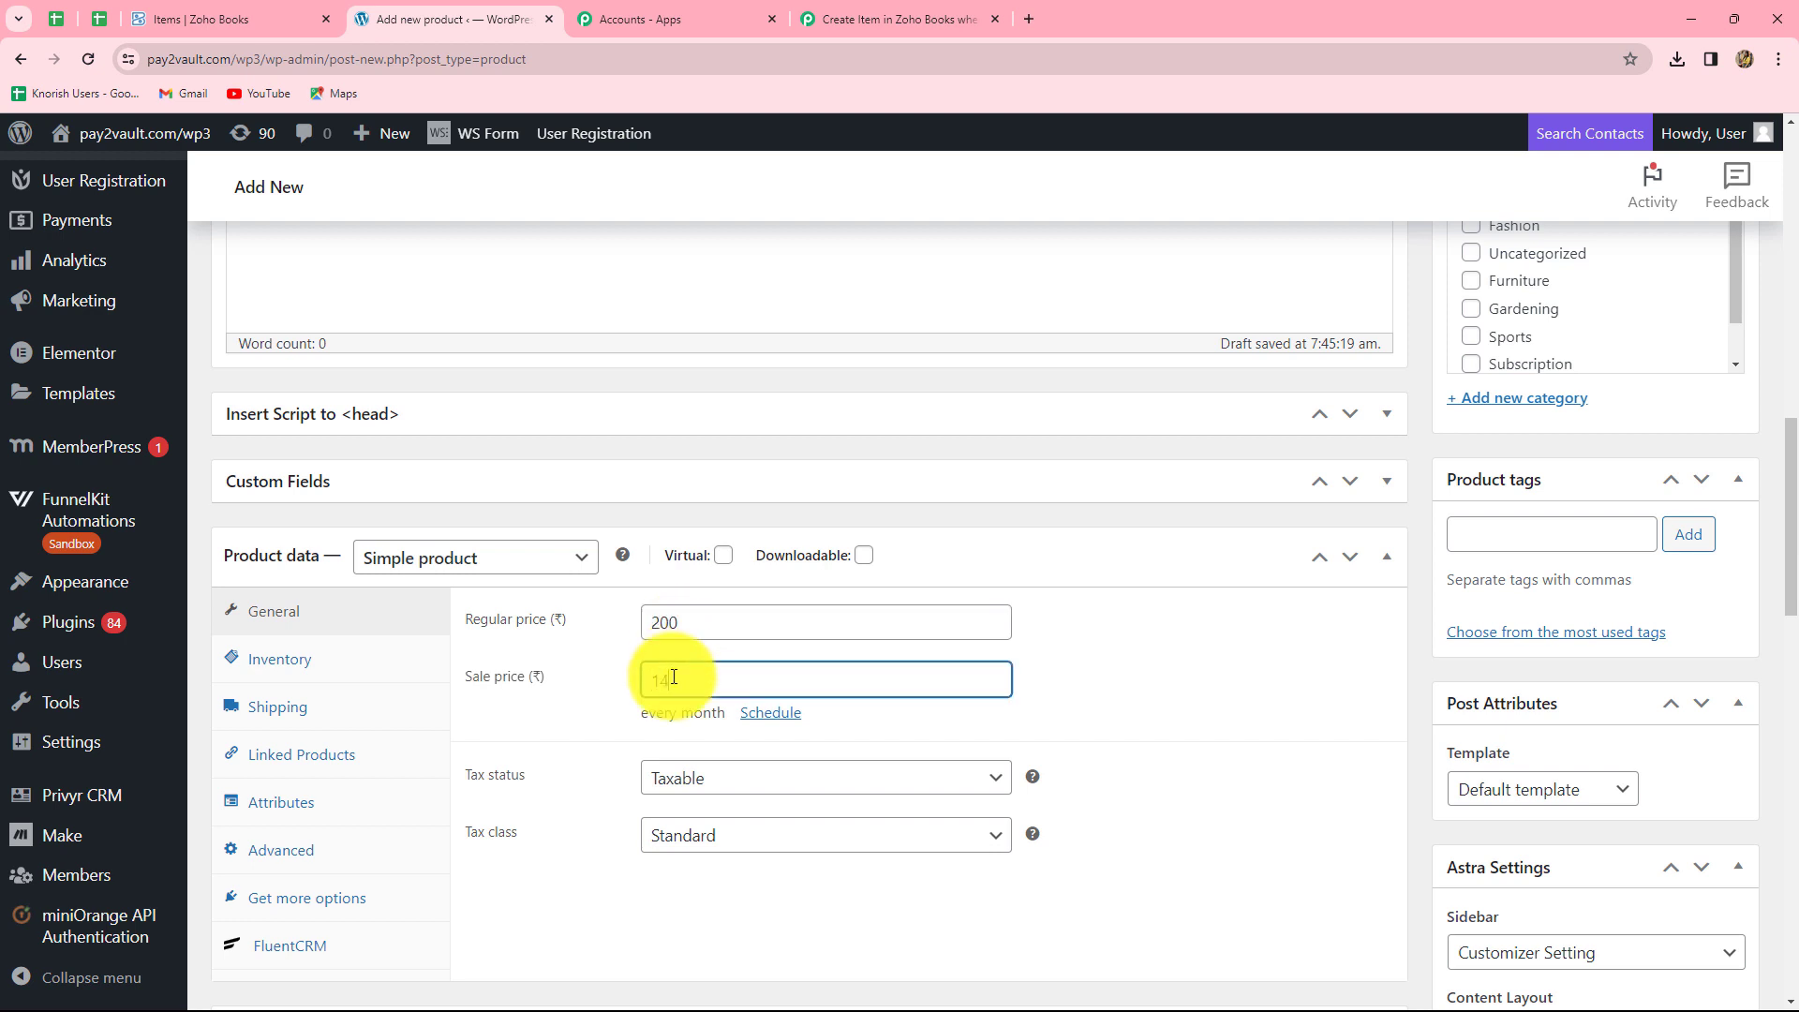
# Step: Enter "This is an amazing book on Yoga." as the product short description
pyautogui.scroll(-8, 1048, 744)
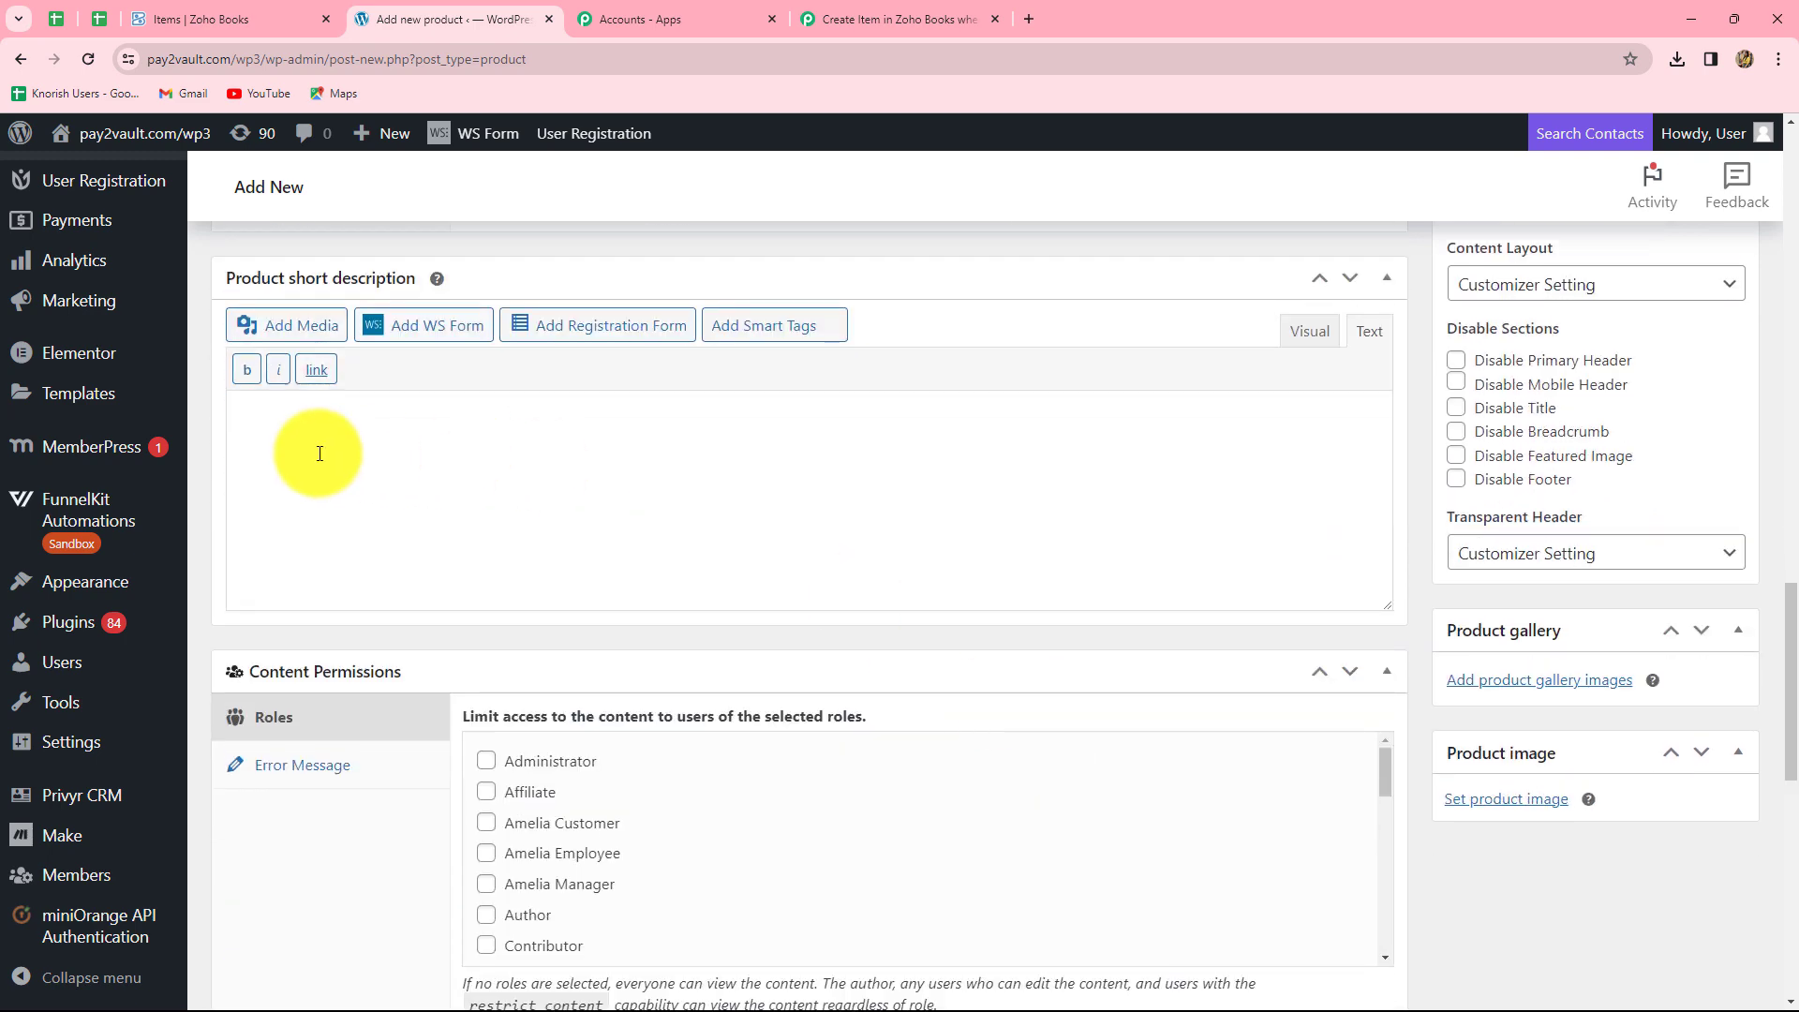
pyautogui.click(265, 424)
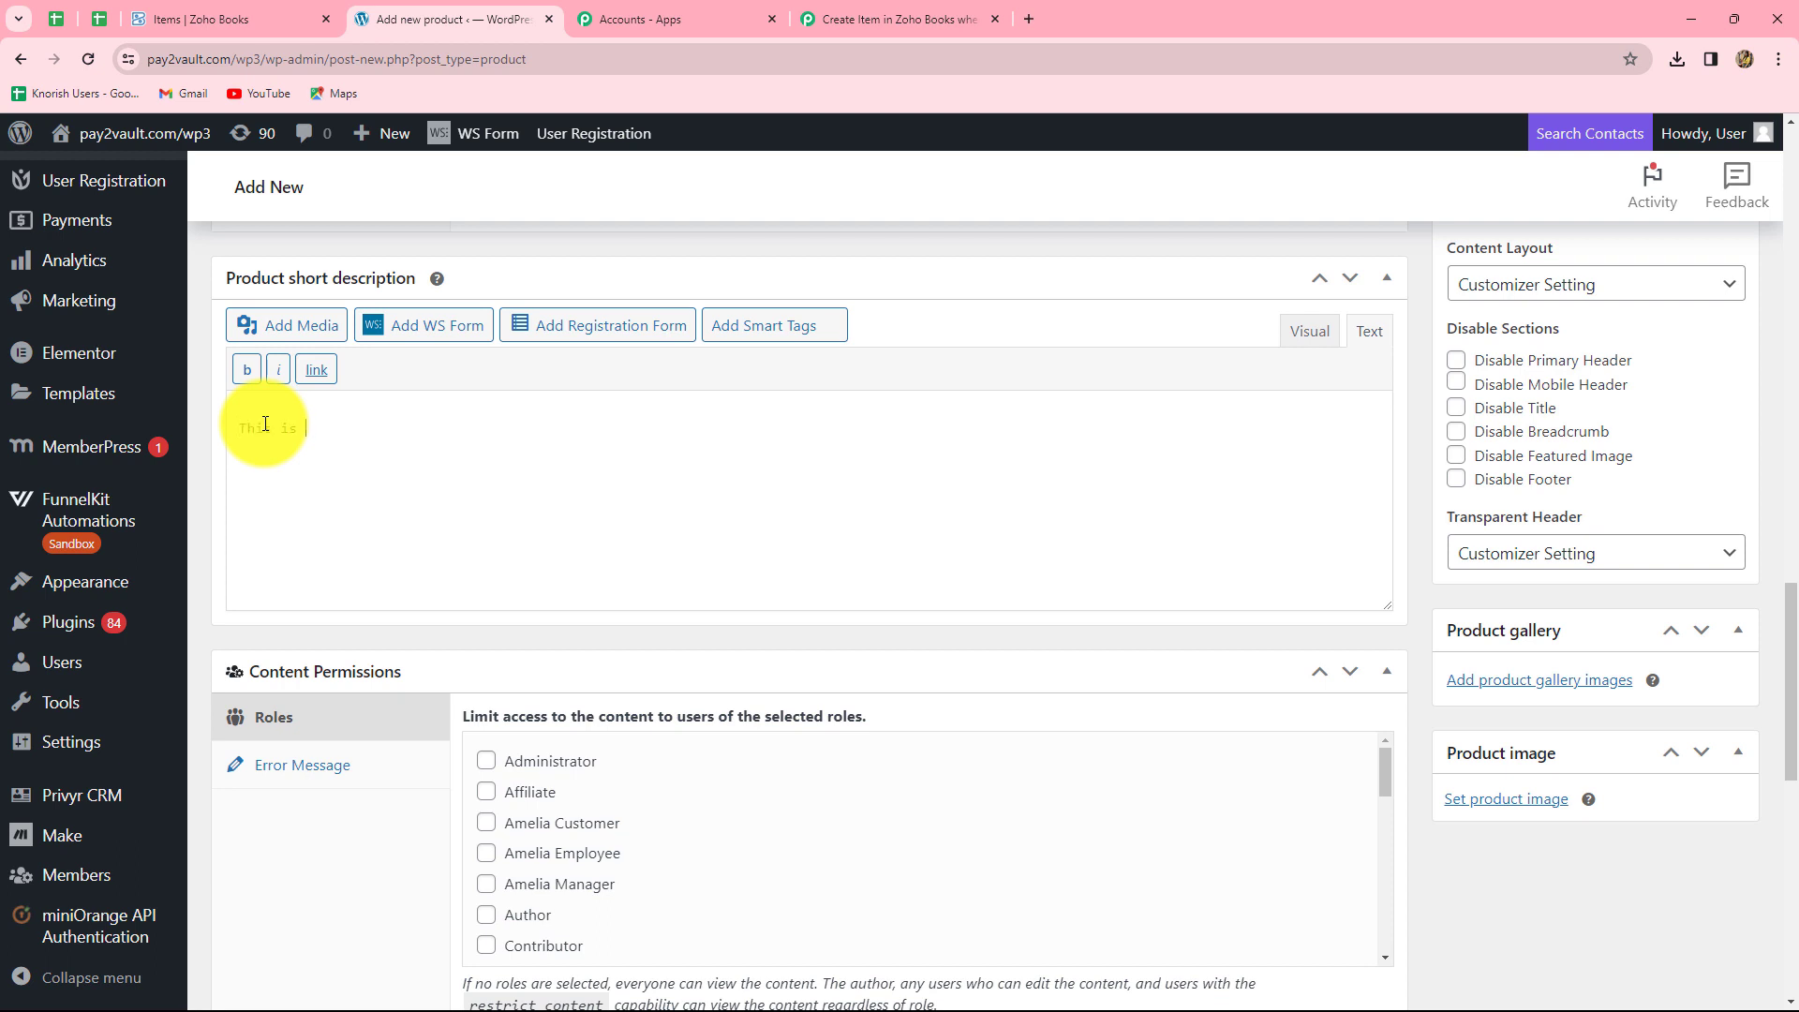
pyautogui.write('This is an amazing book on Yoga.')
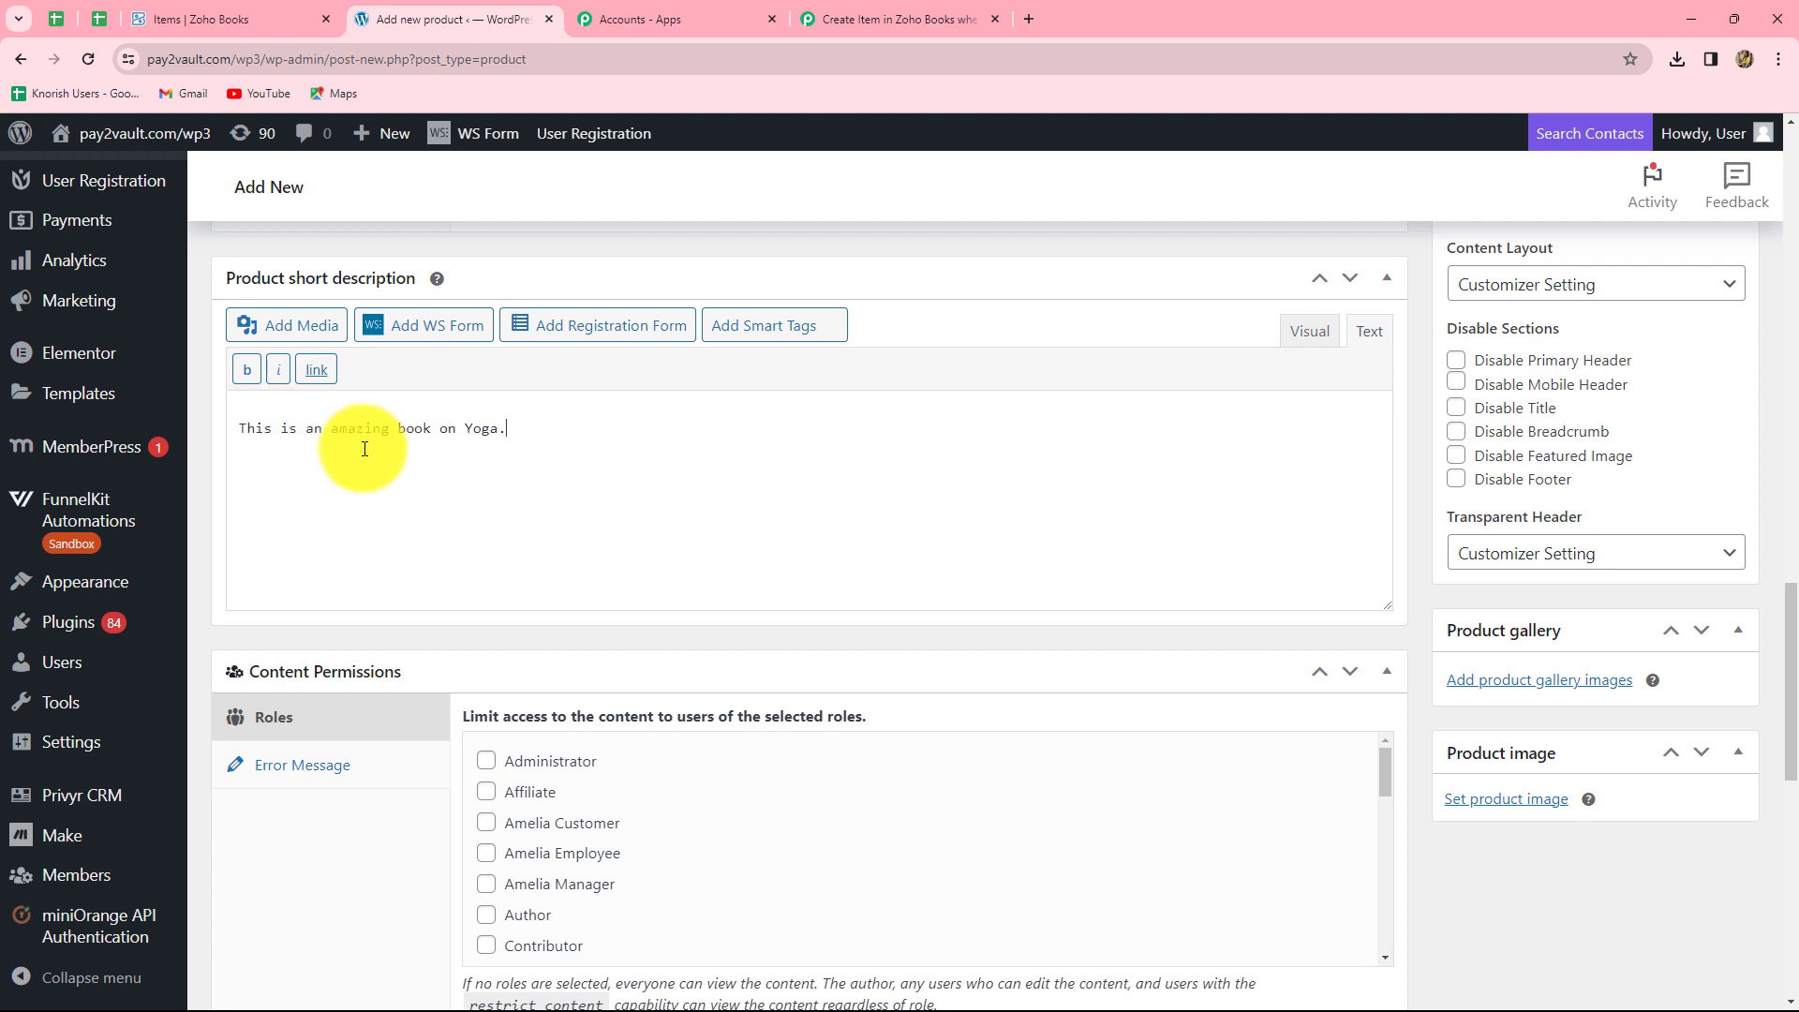
# Step: Assign the product to the Uncategorized category and publish it
pyautogui.scroll(-2, 599, 489)
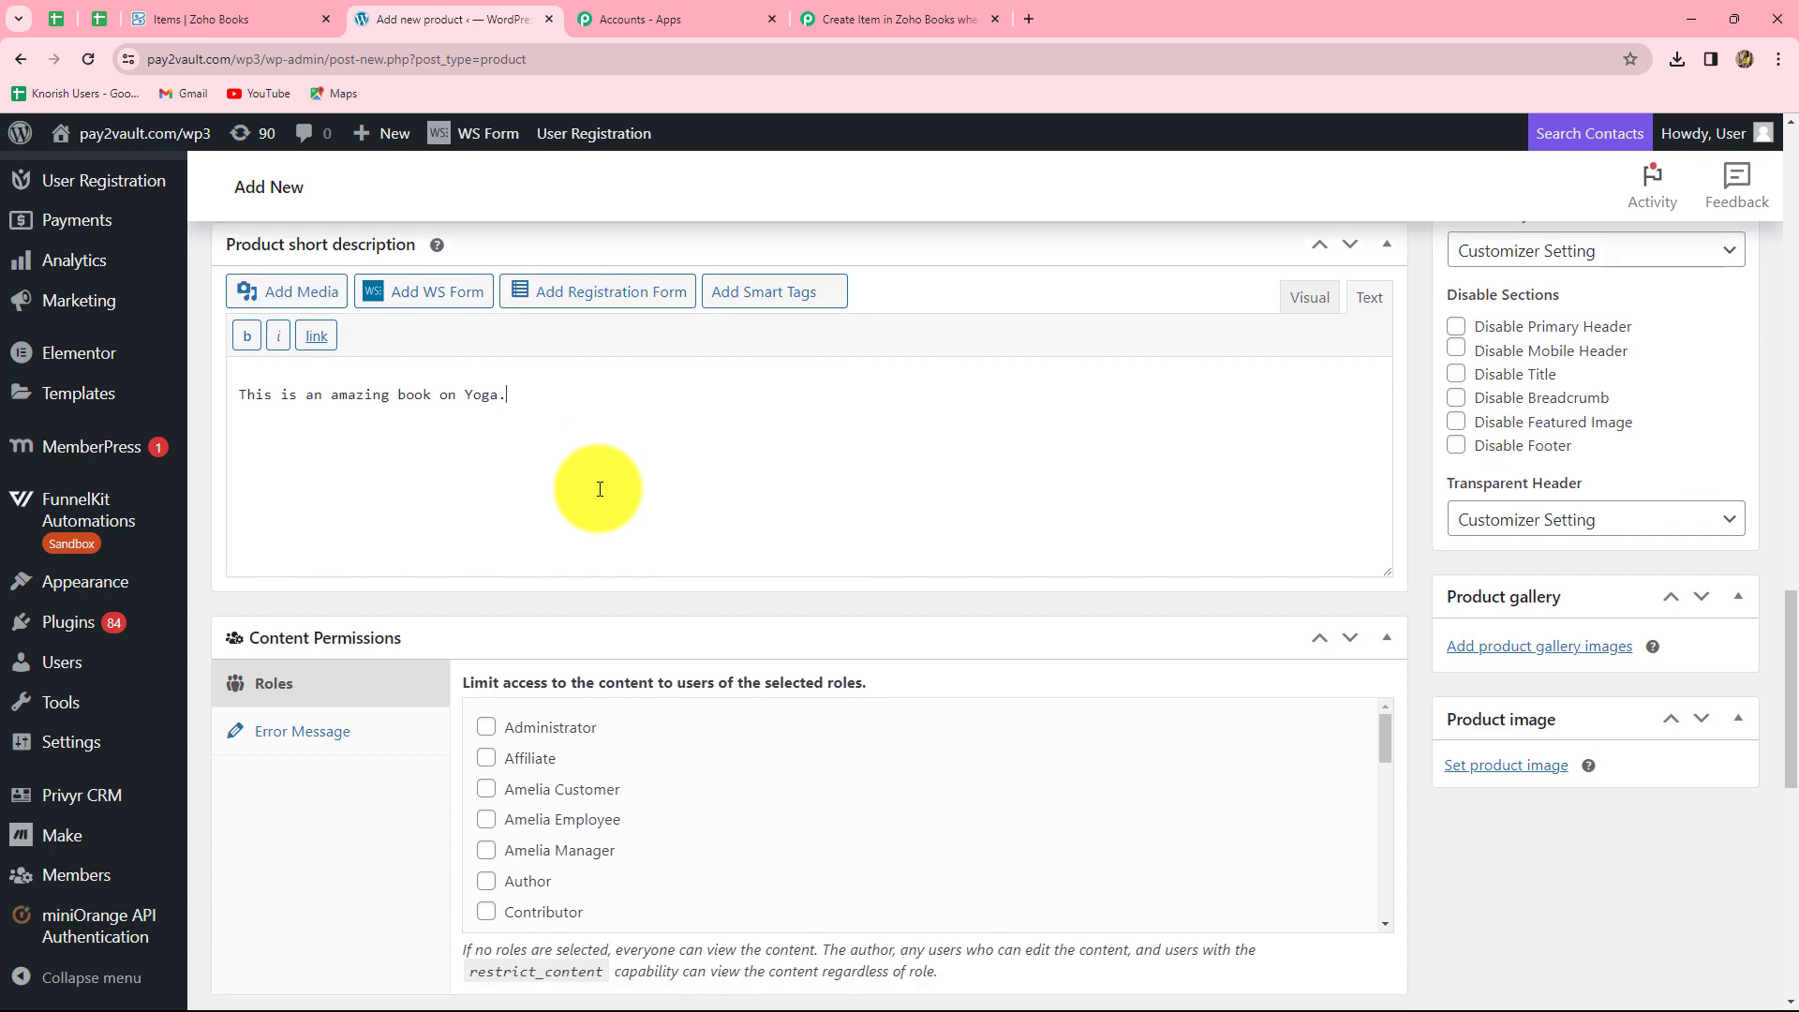
pyautogui.scroll(4, 599, 488)
pyautogui.scroll(10, 1190, 641)
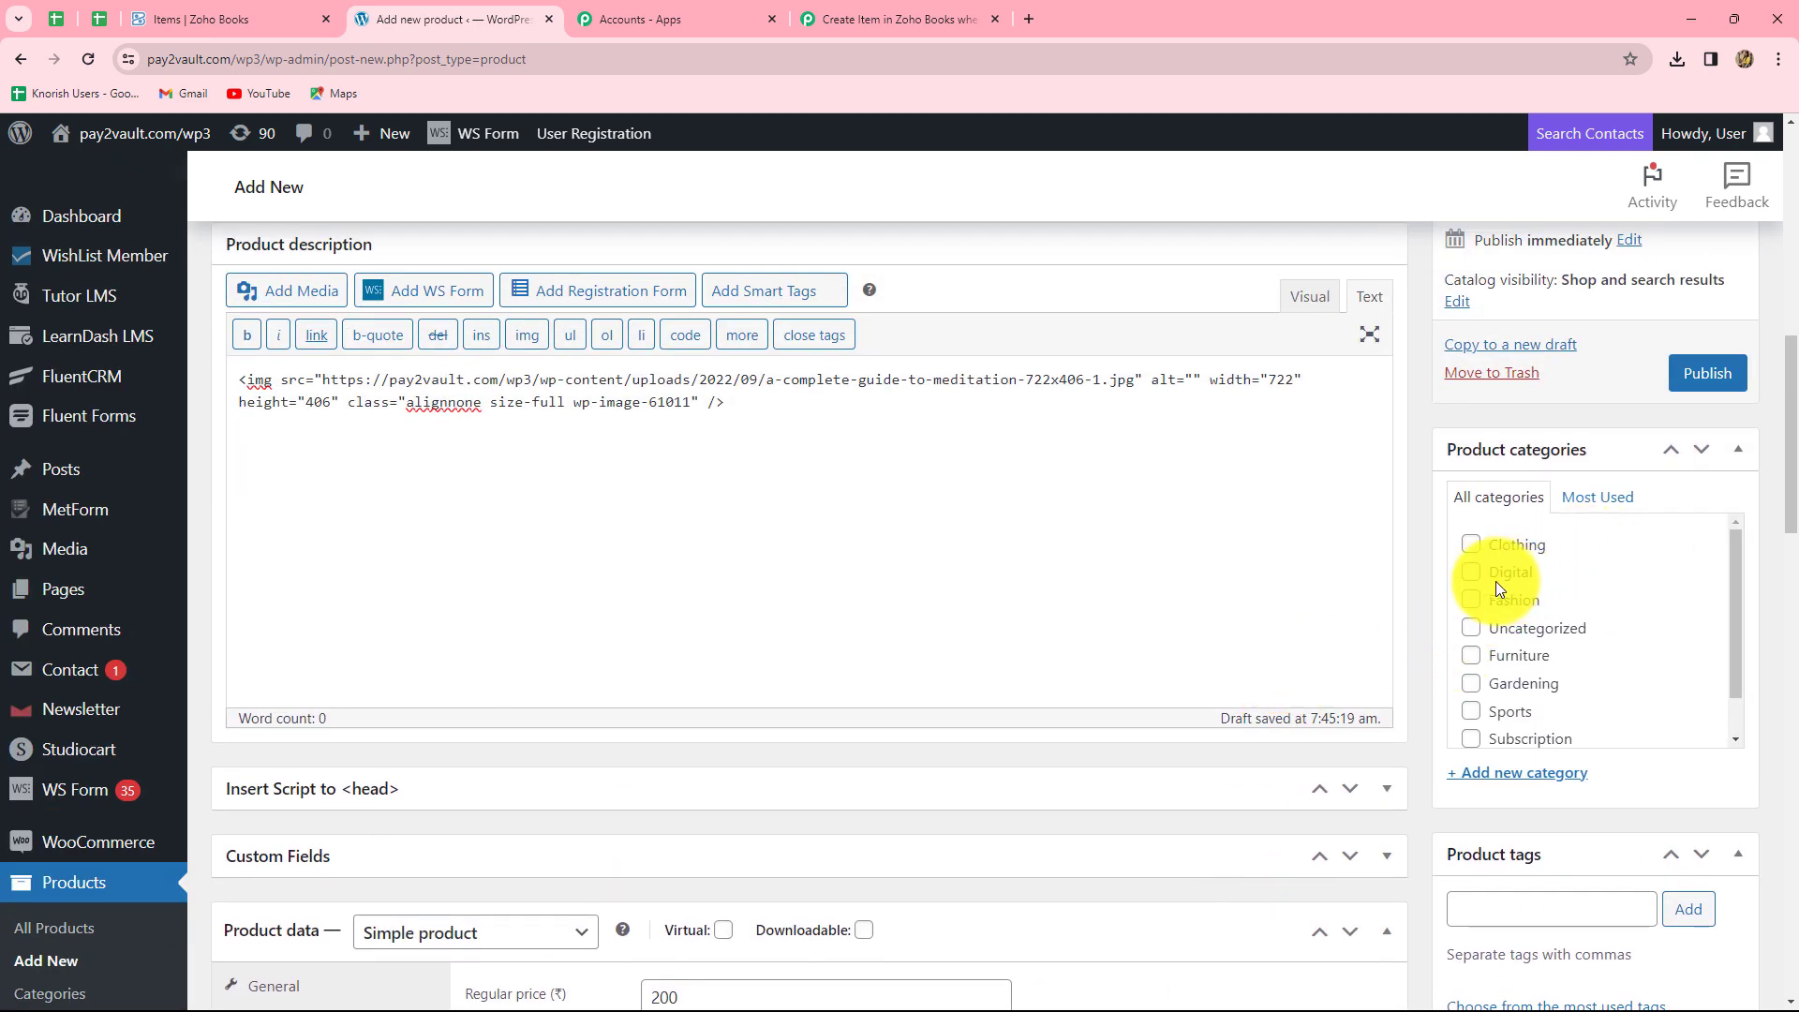
pyautogui.click(1470, 627)
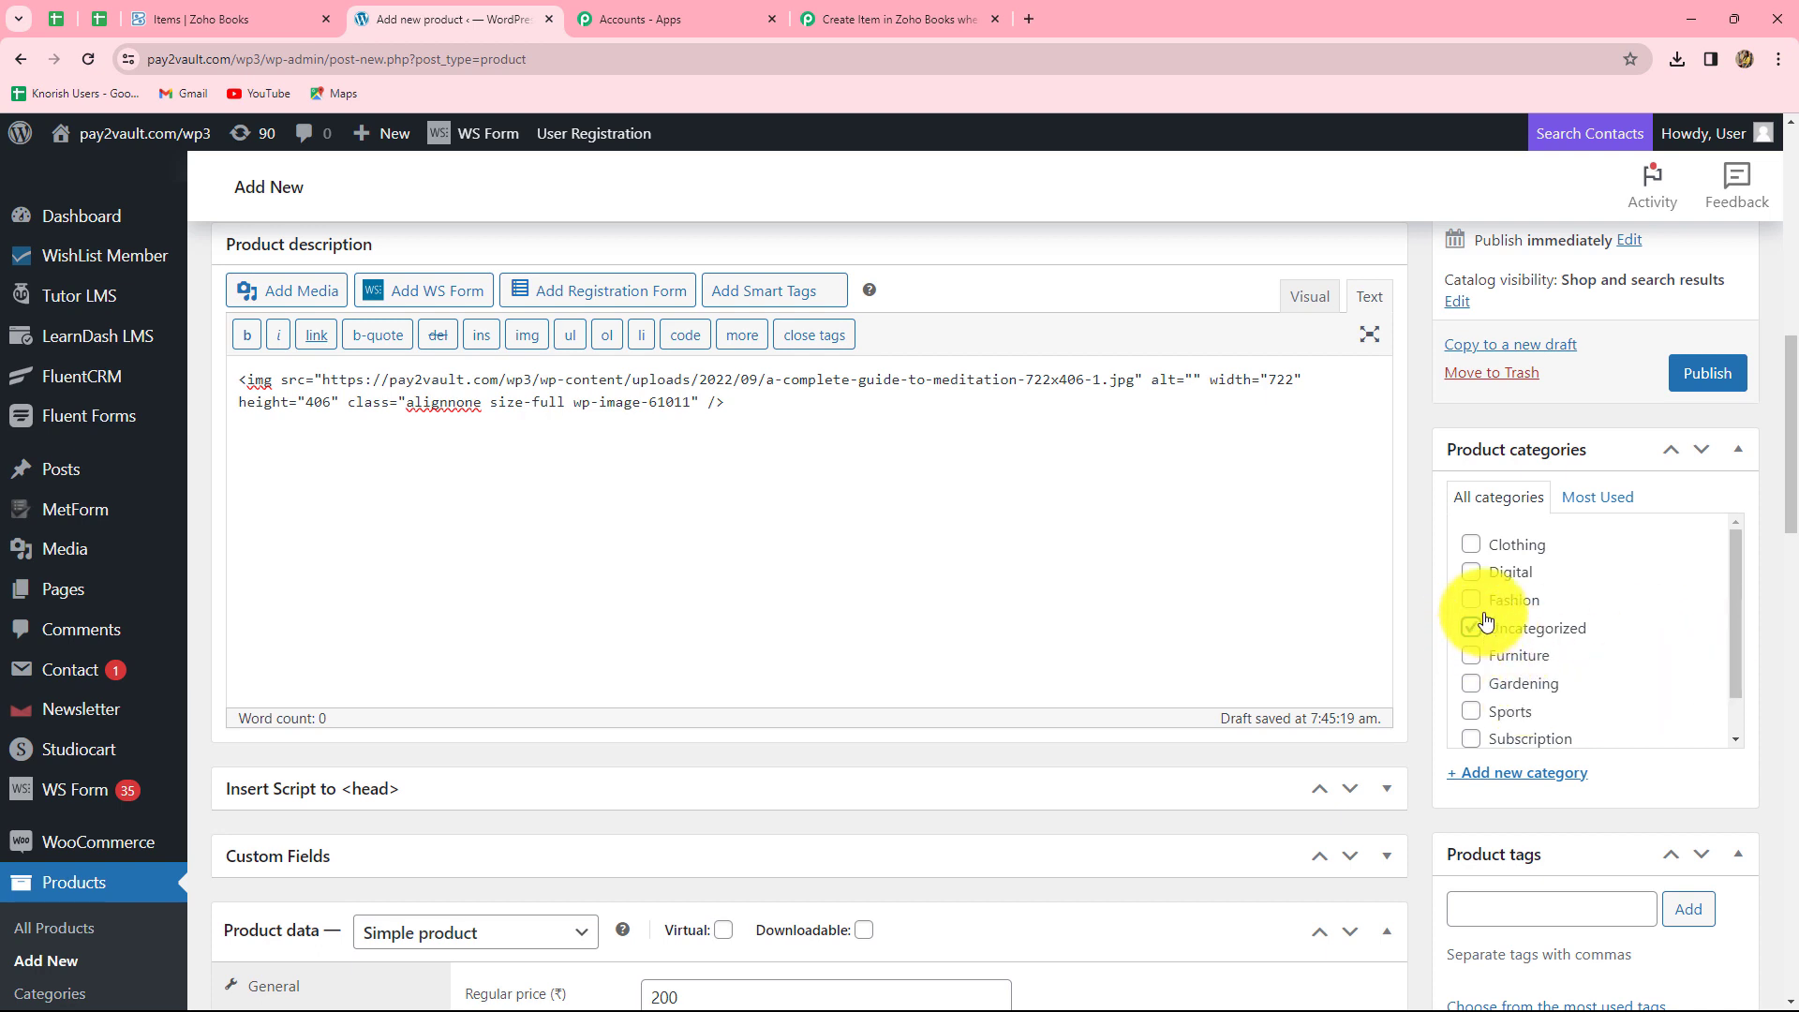
pyautogui.scroll(-1, 1567, 666)
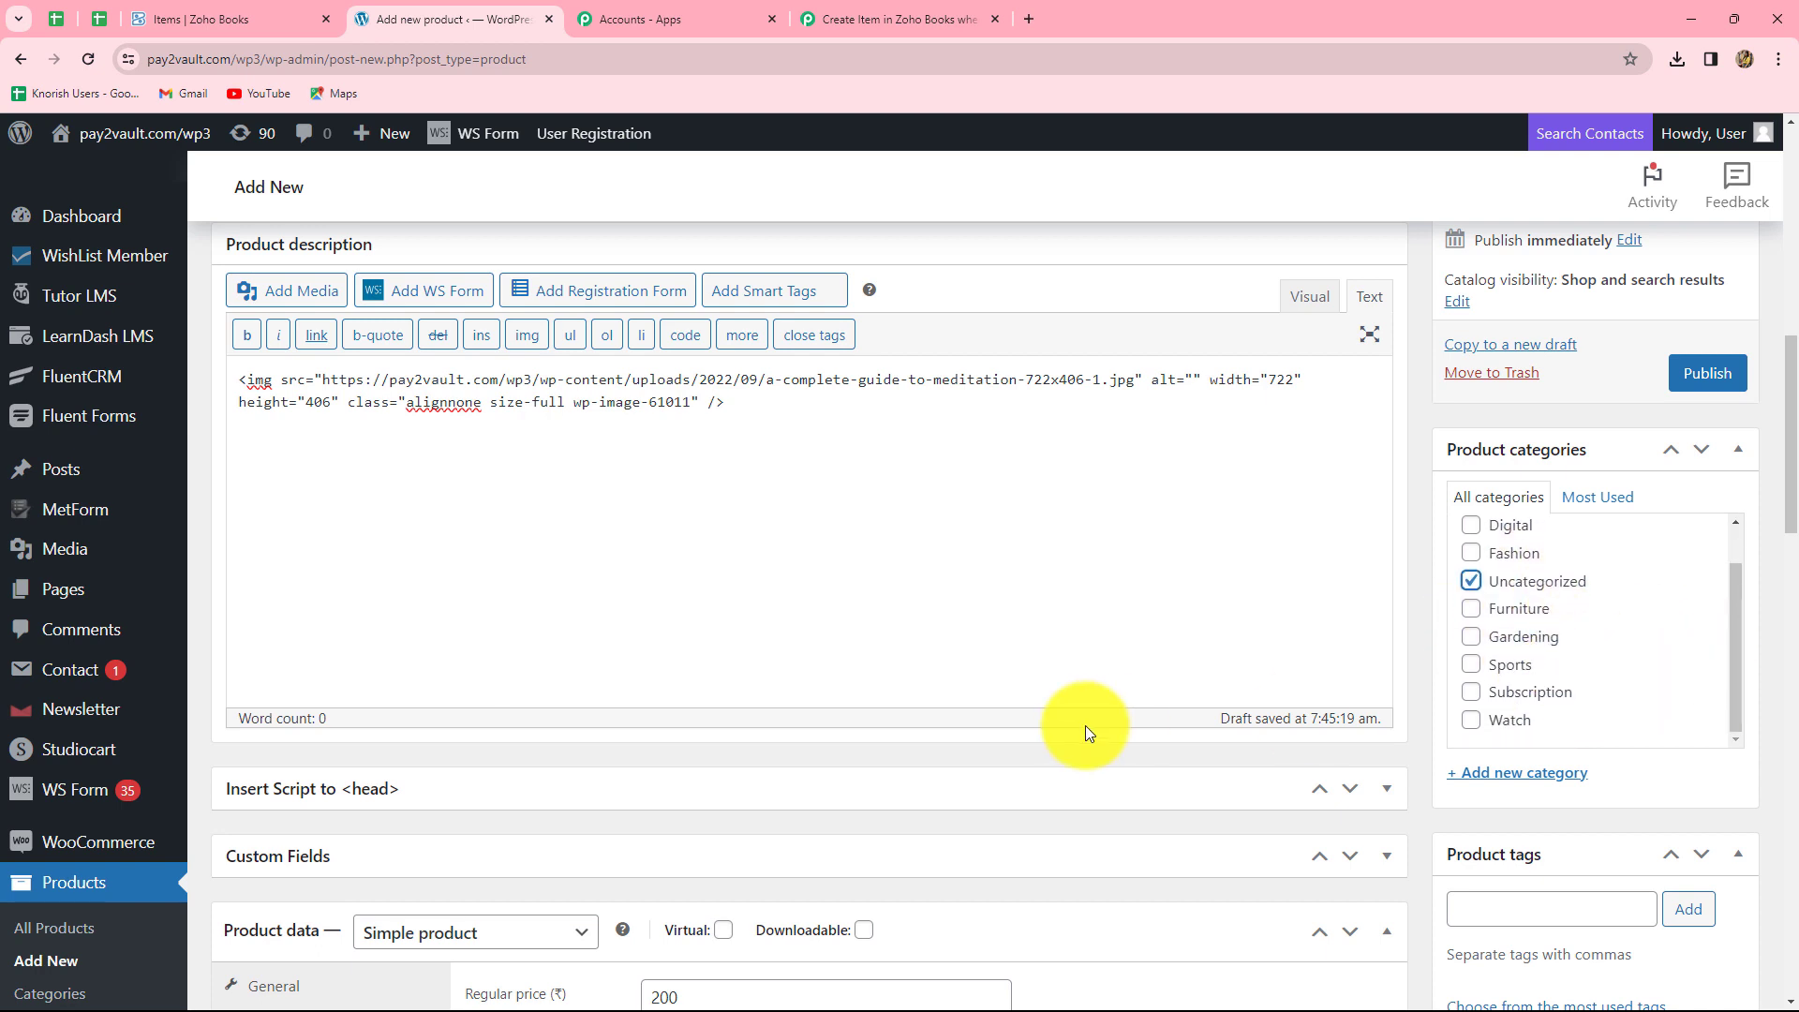
pyautogui.scroll(3, 1085, 725)
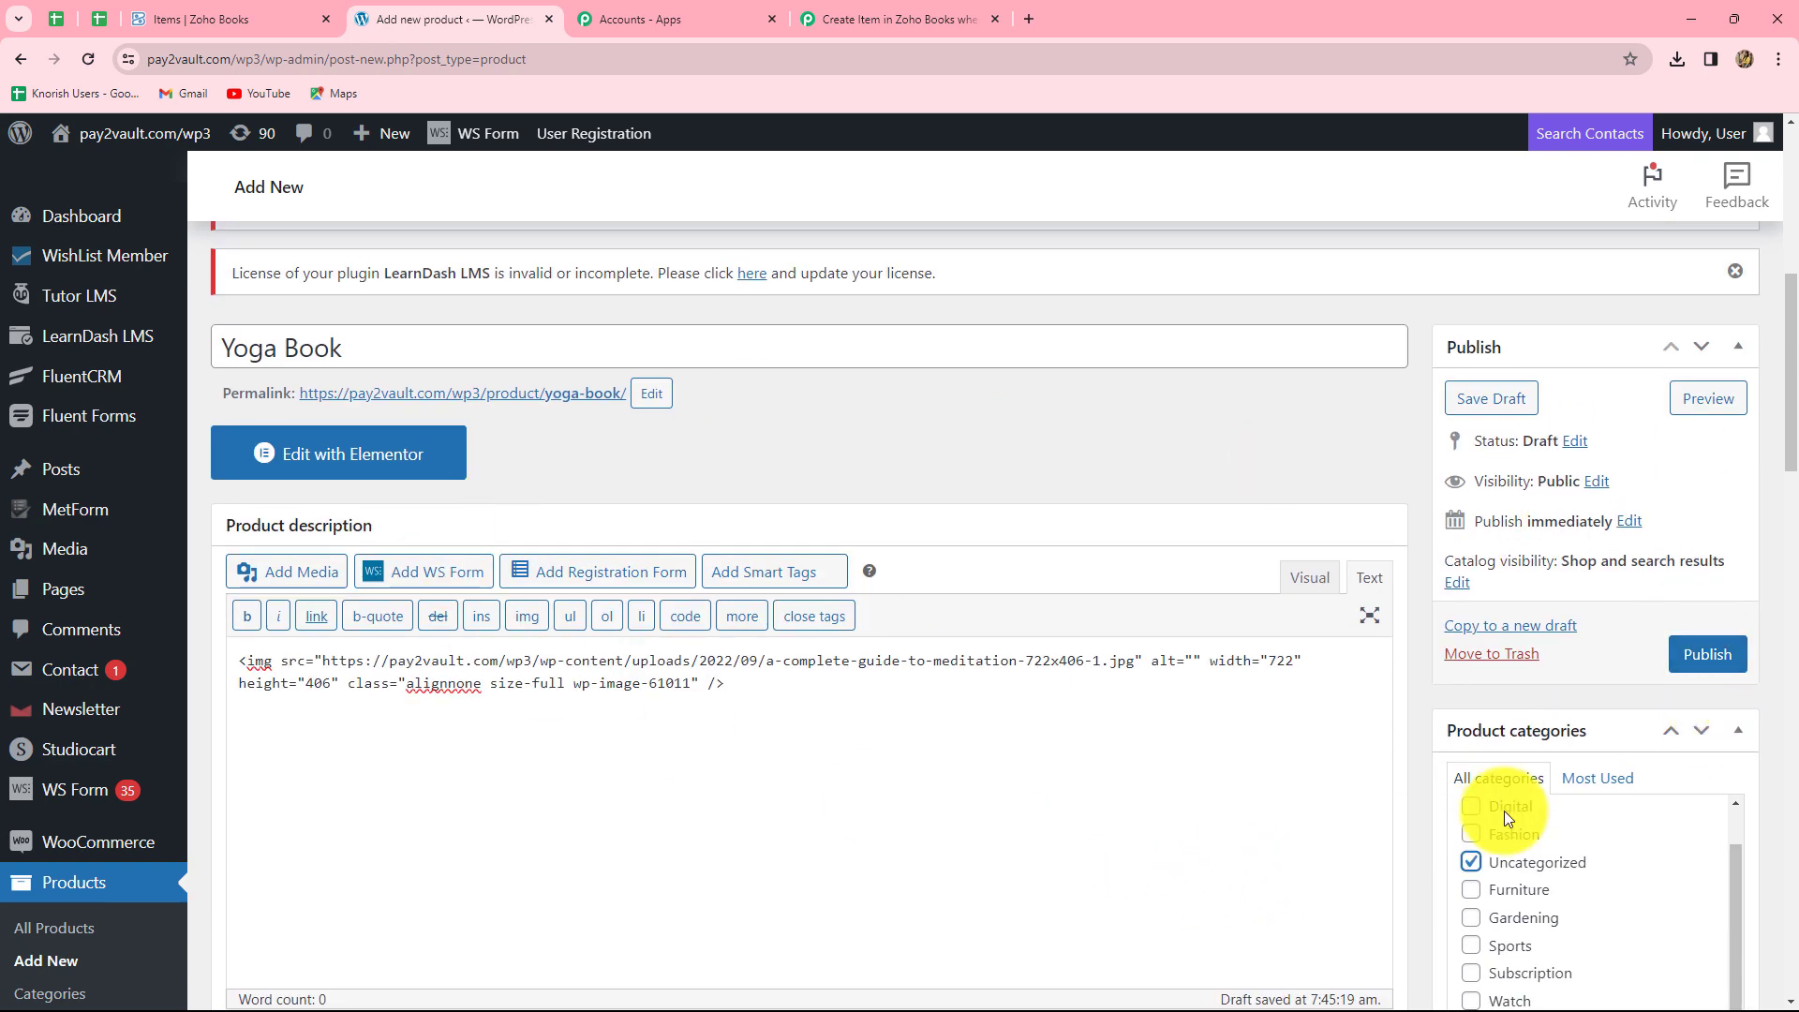
pyautogui.click(1710, 656)
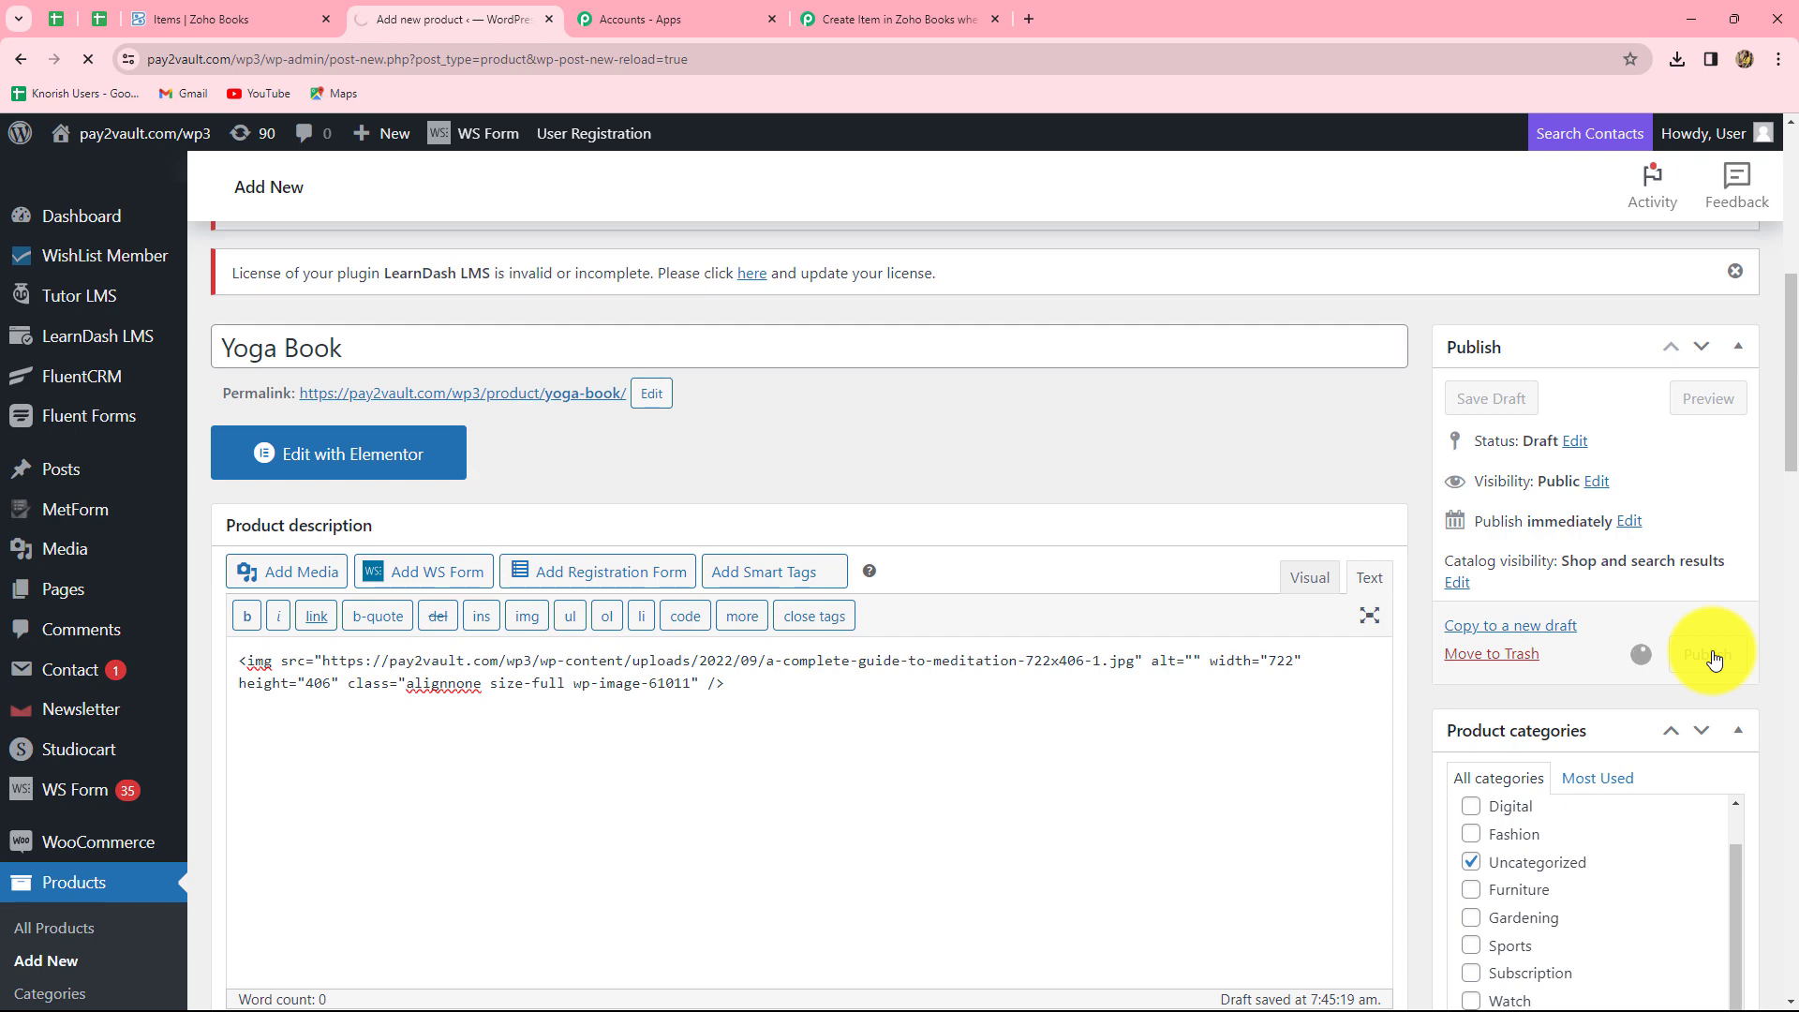
pyautogui.scroll(-8, 347, 796)
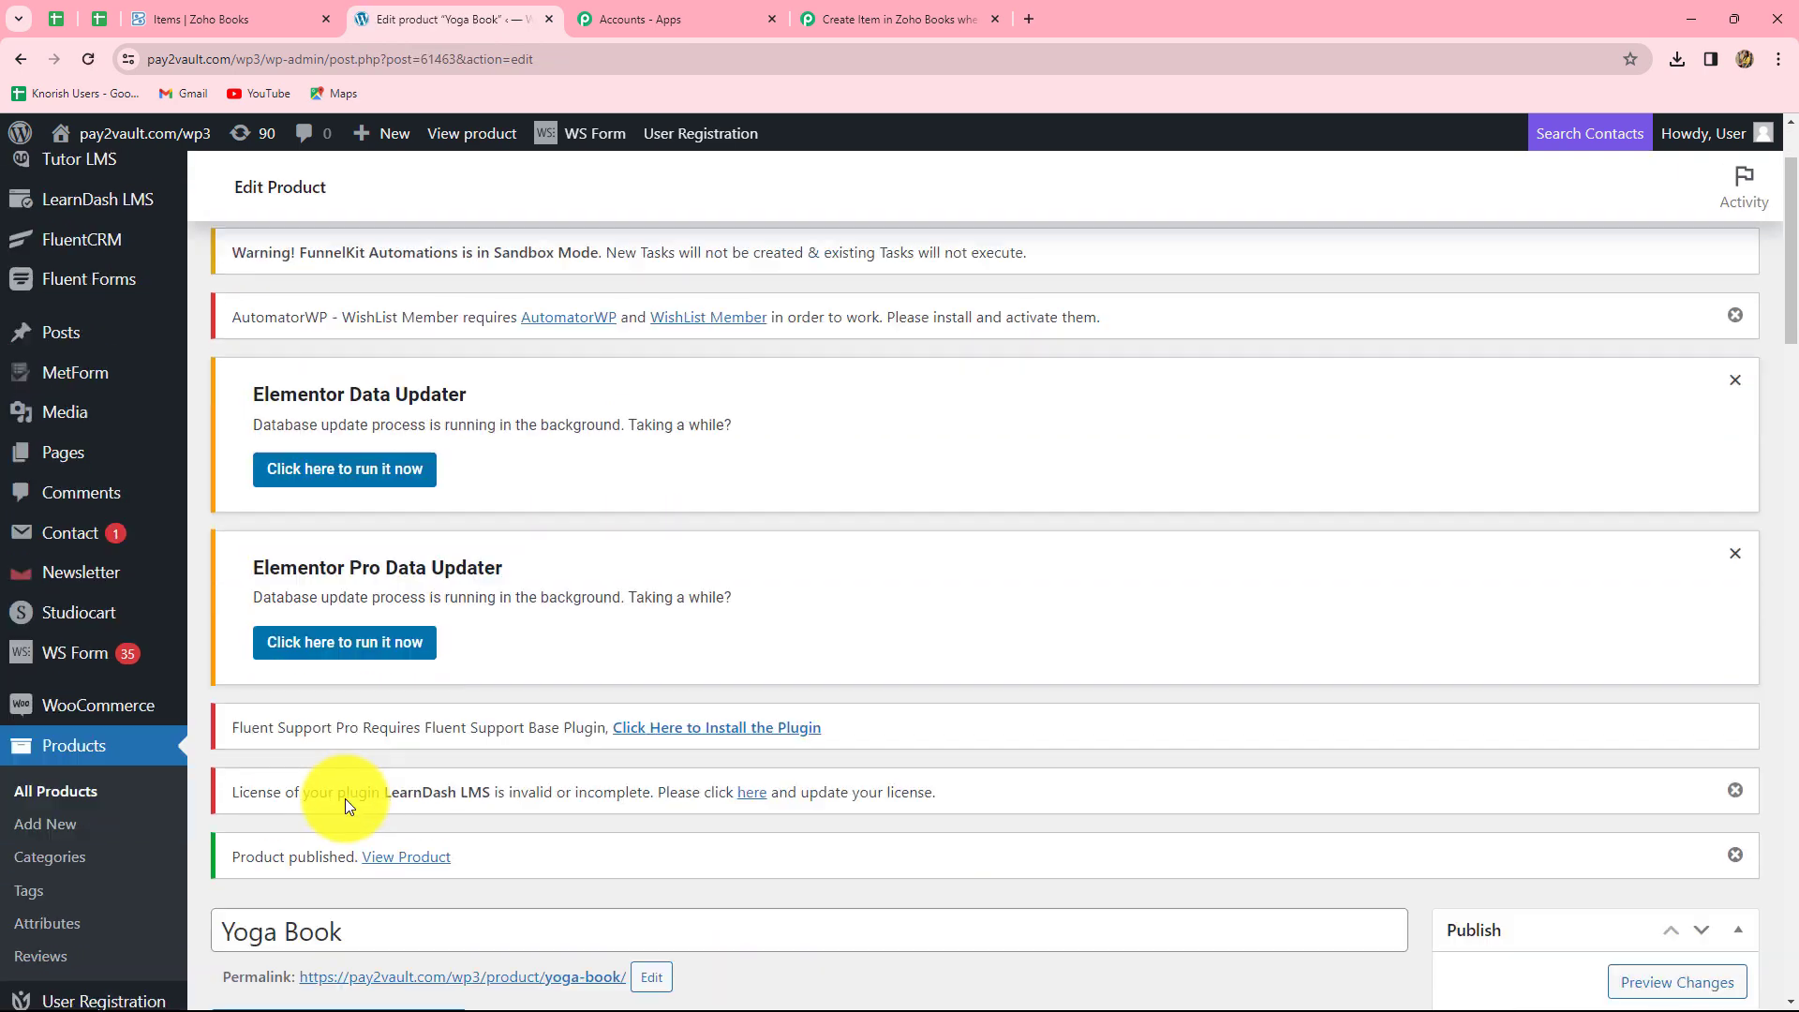
pyautogui.scroll(2, 347, 808)
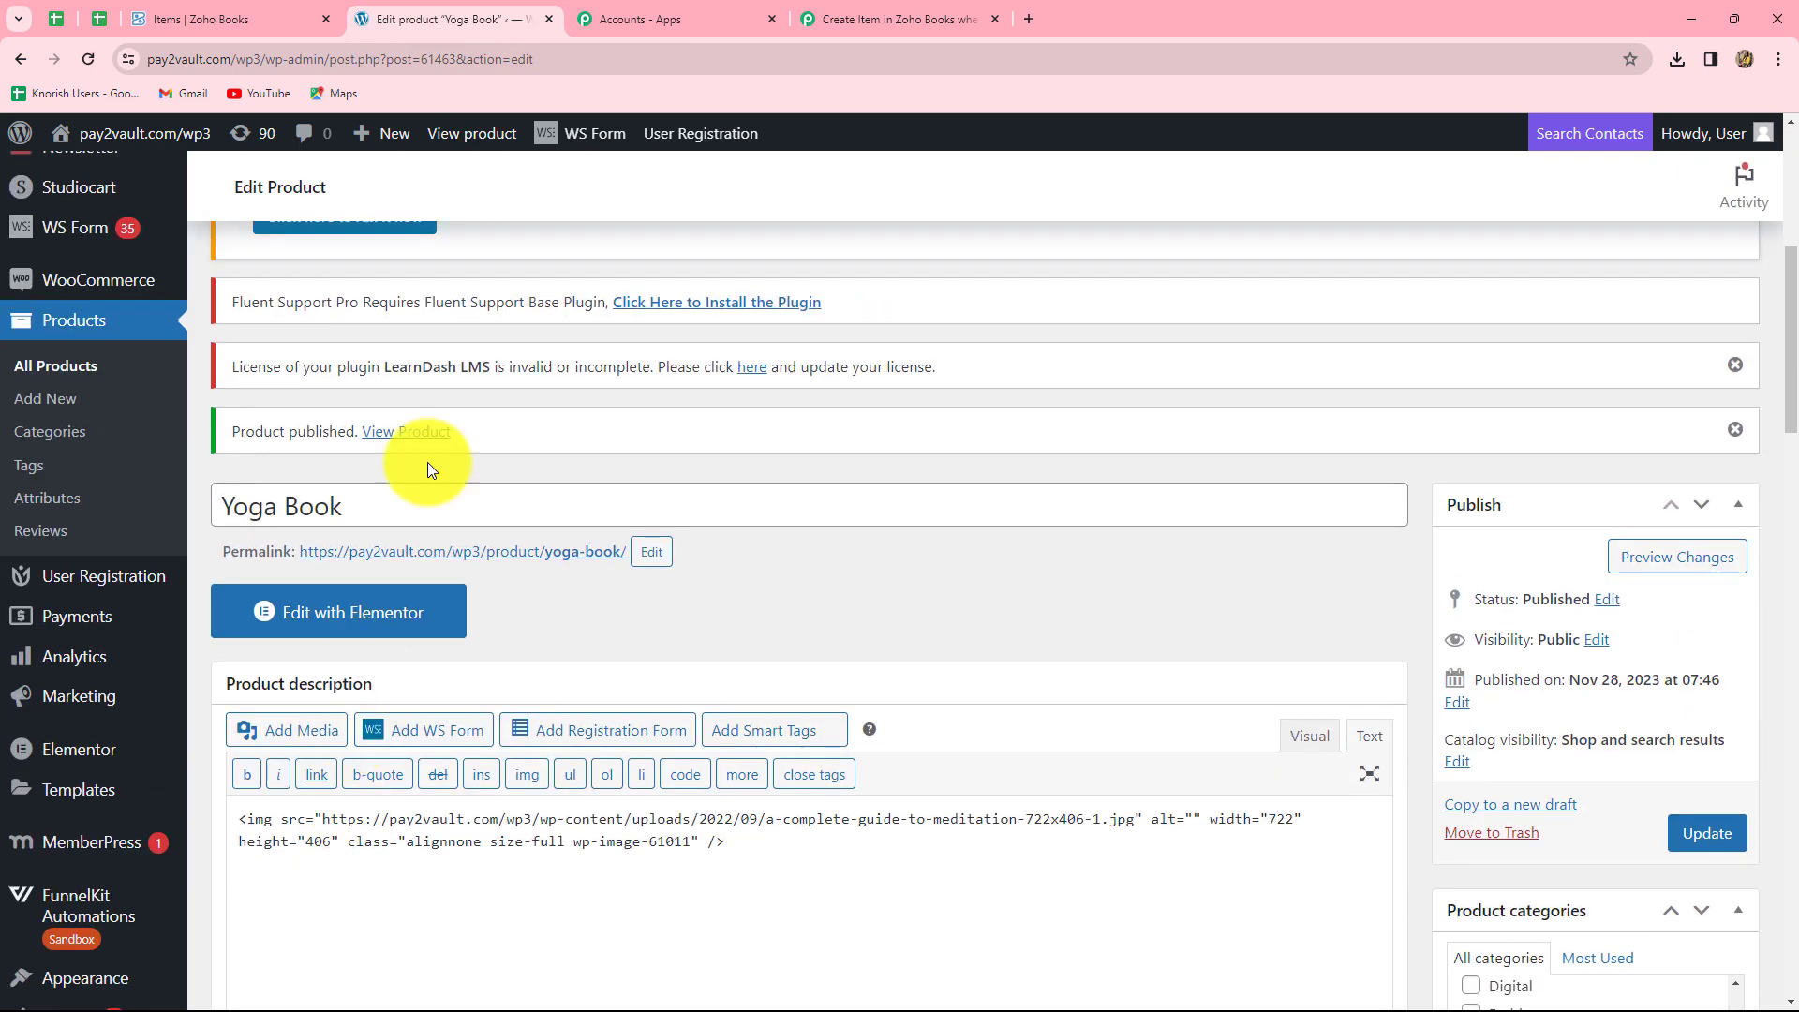
# Step: Switch to the Pabbly Connect workflow and examine the captured response for the new product's slug, short description and prices
pyautogui.click(873, 13)
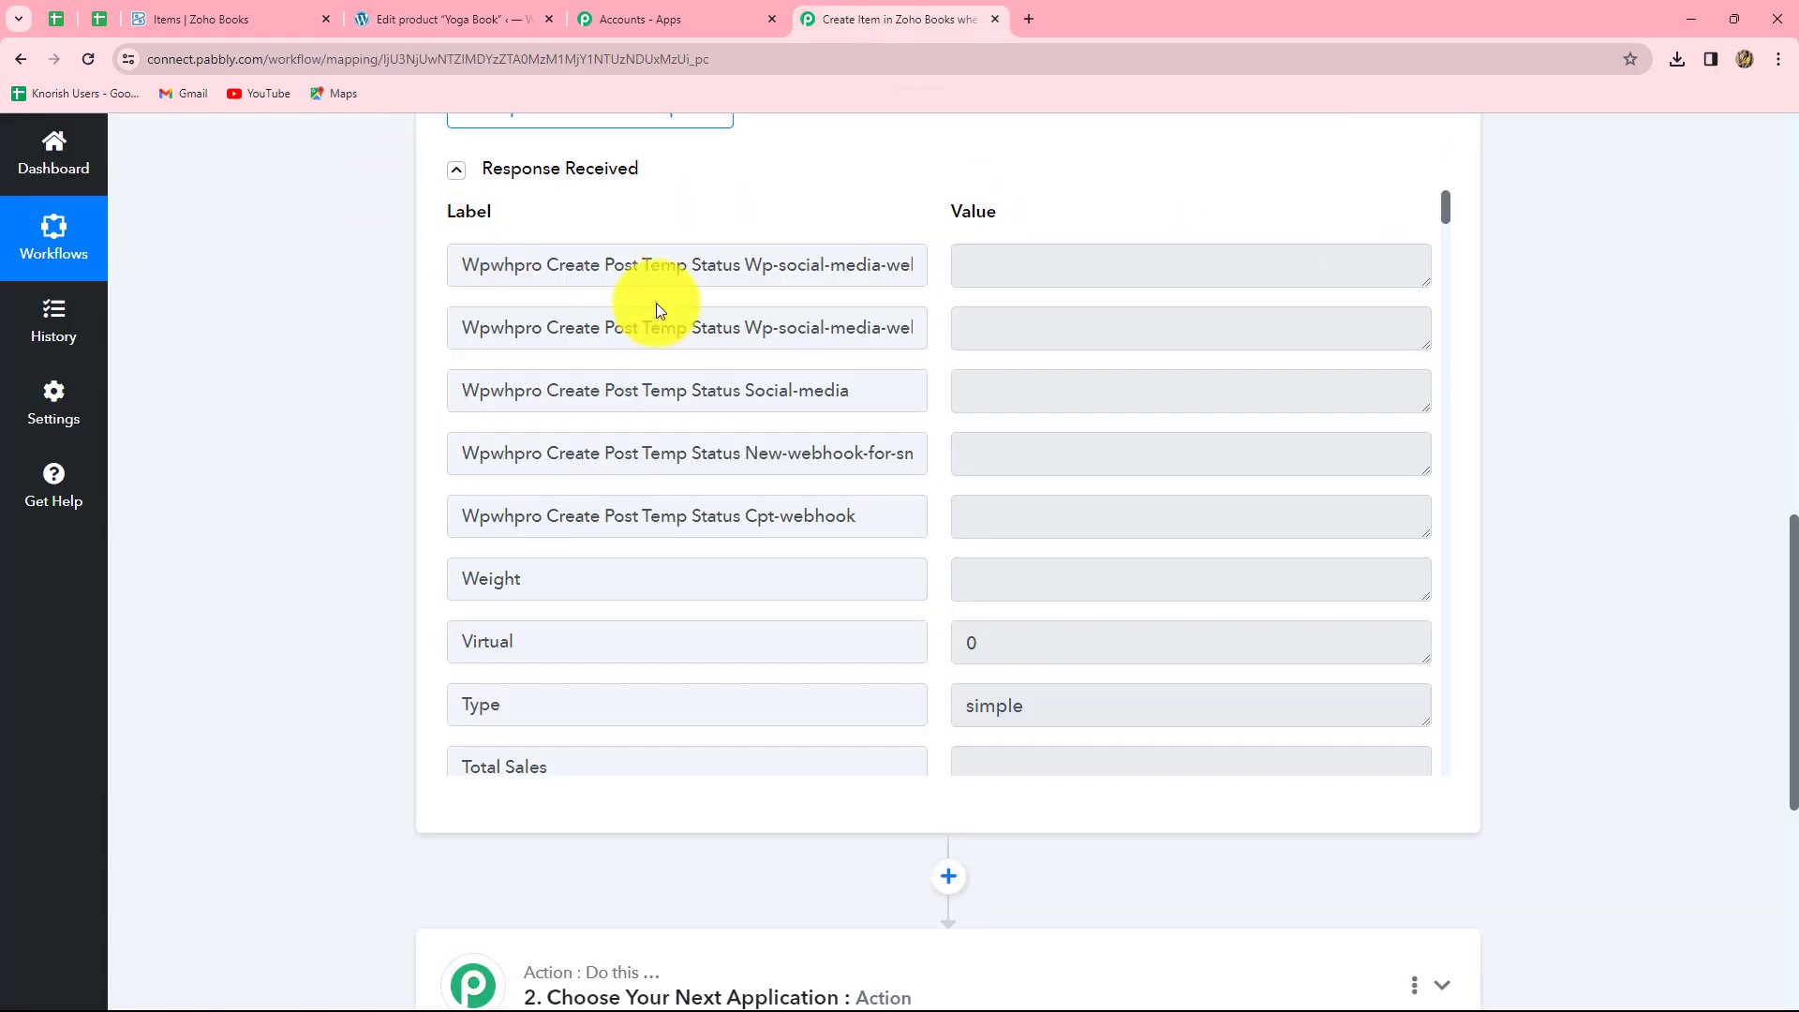
pyautogui.scroll(-4, 1008, 426)
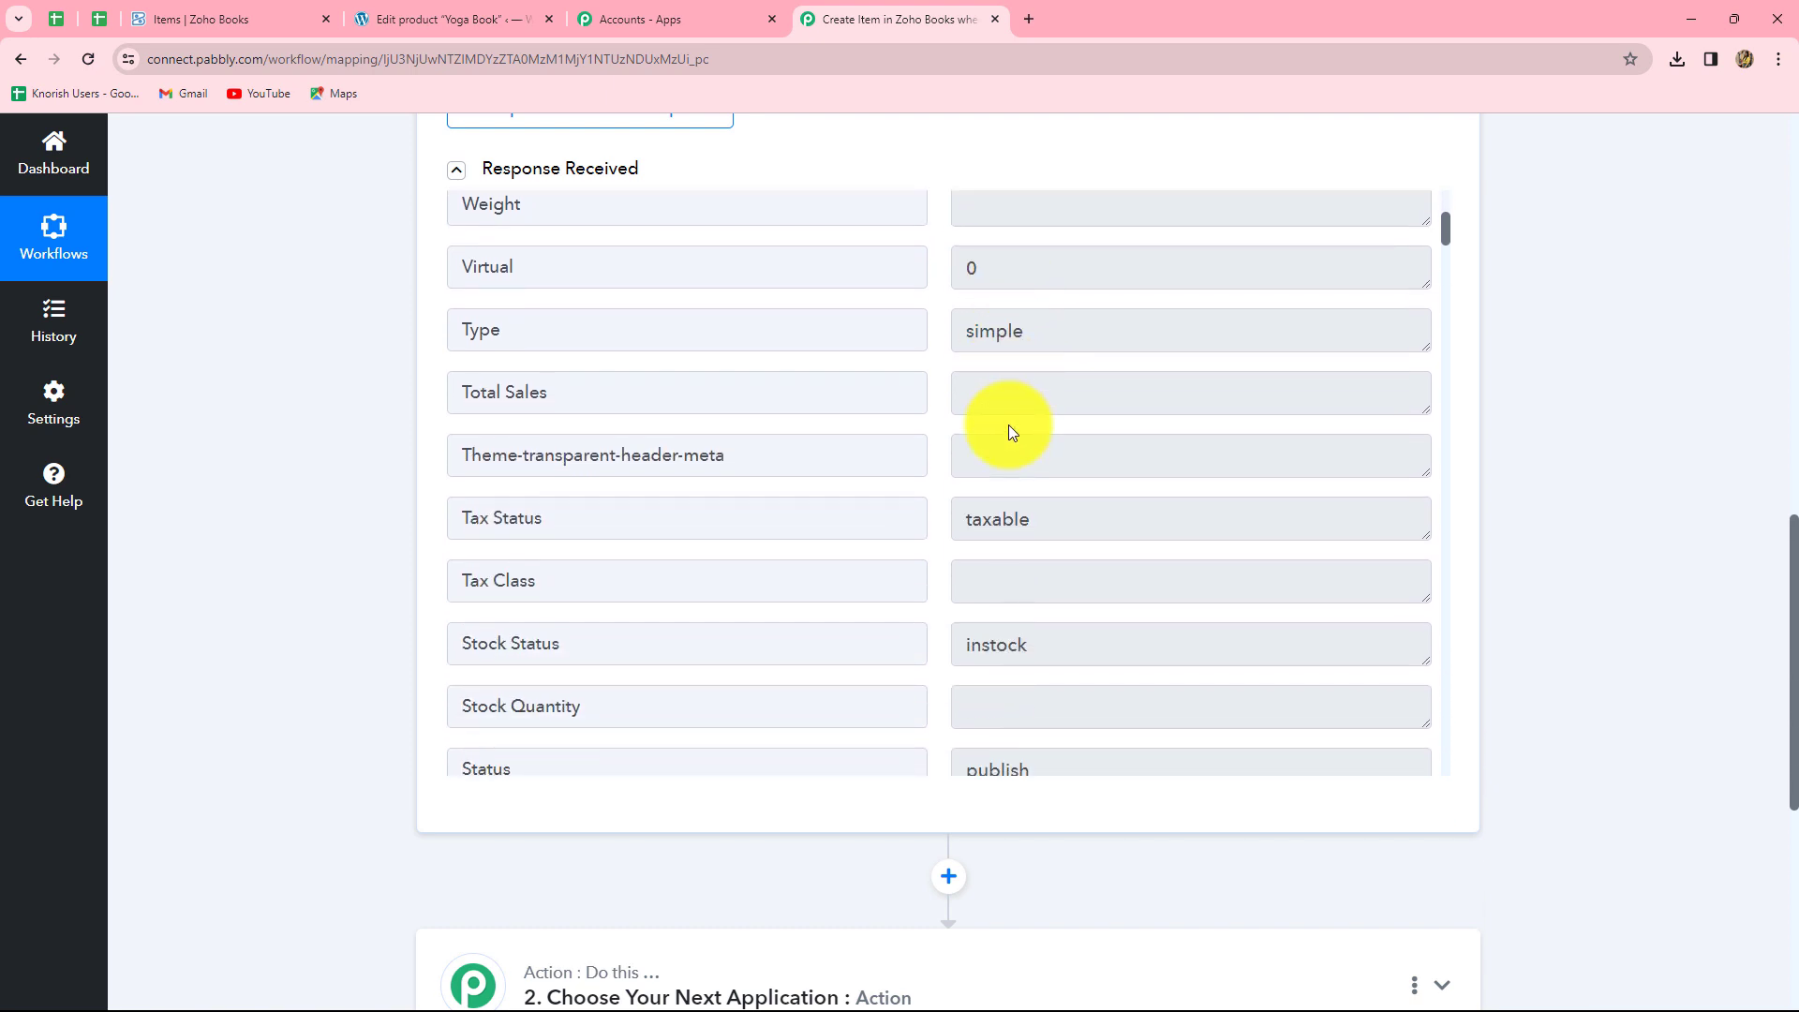
pyautogui.scroll(-2, 795, 467)
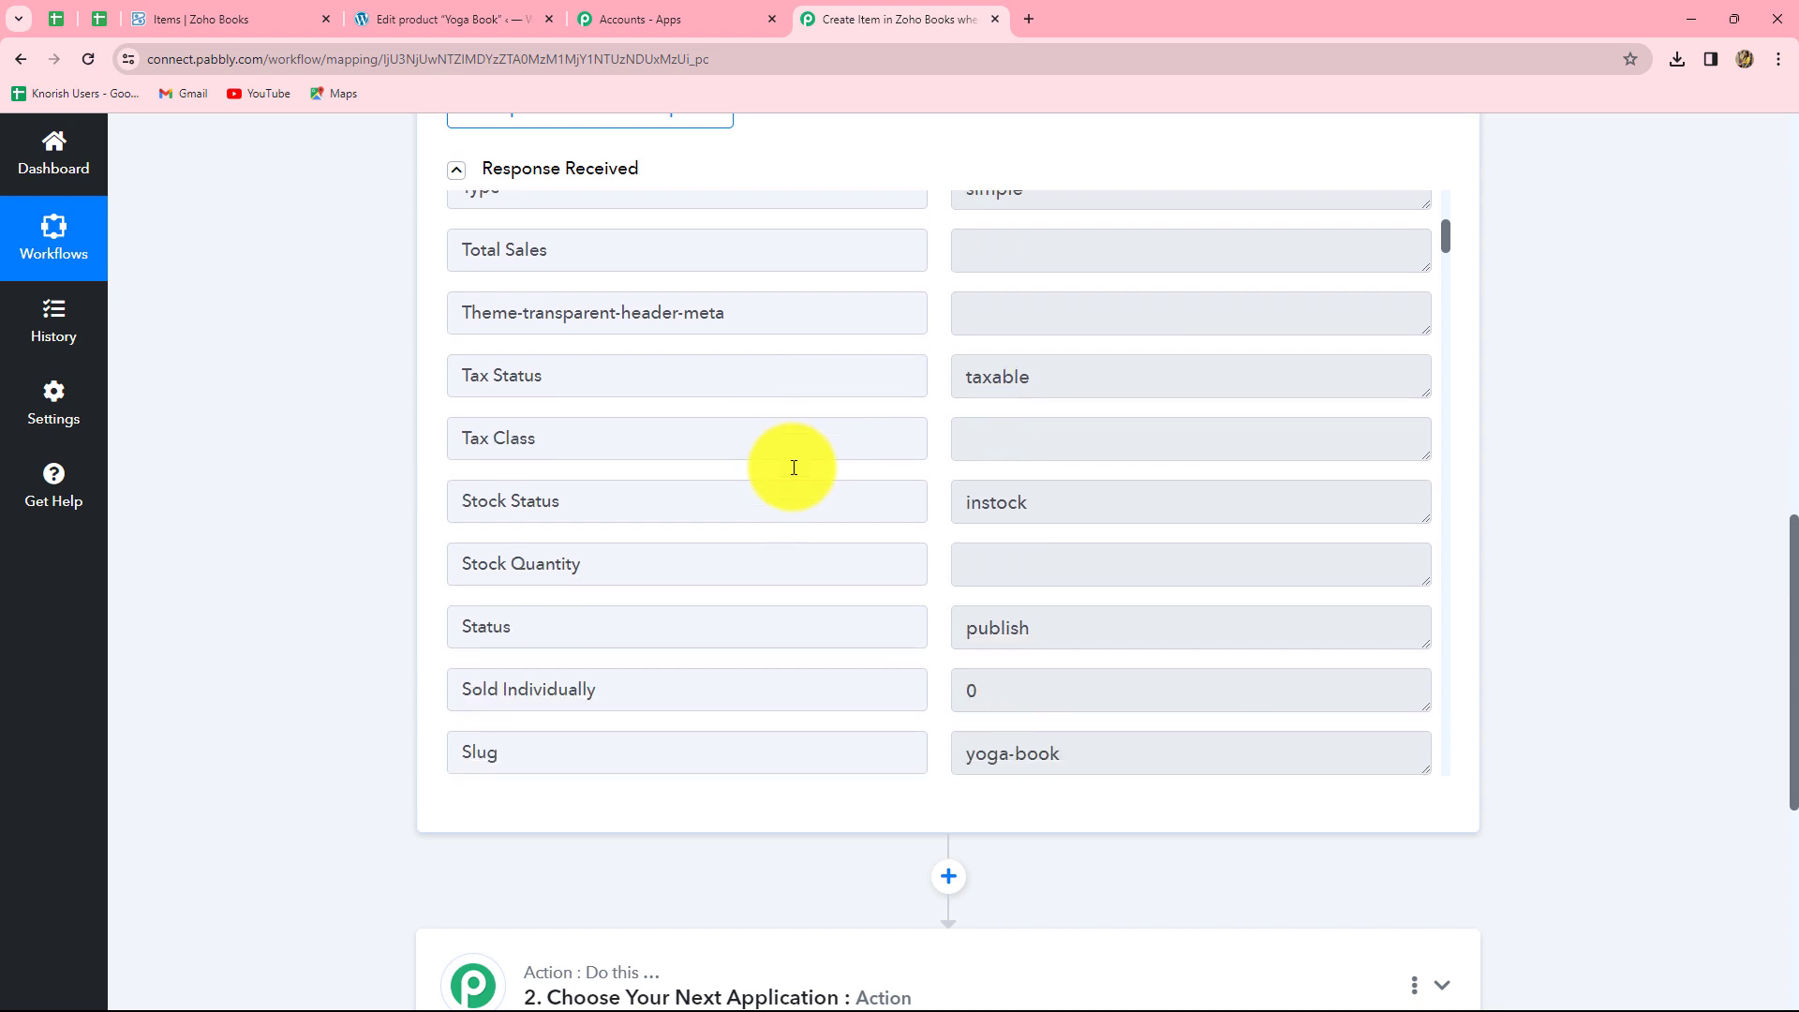
pyautogui.scroll(-2, 794, 468)
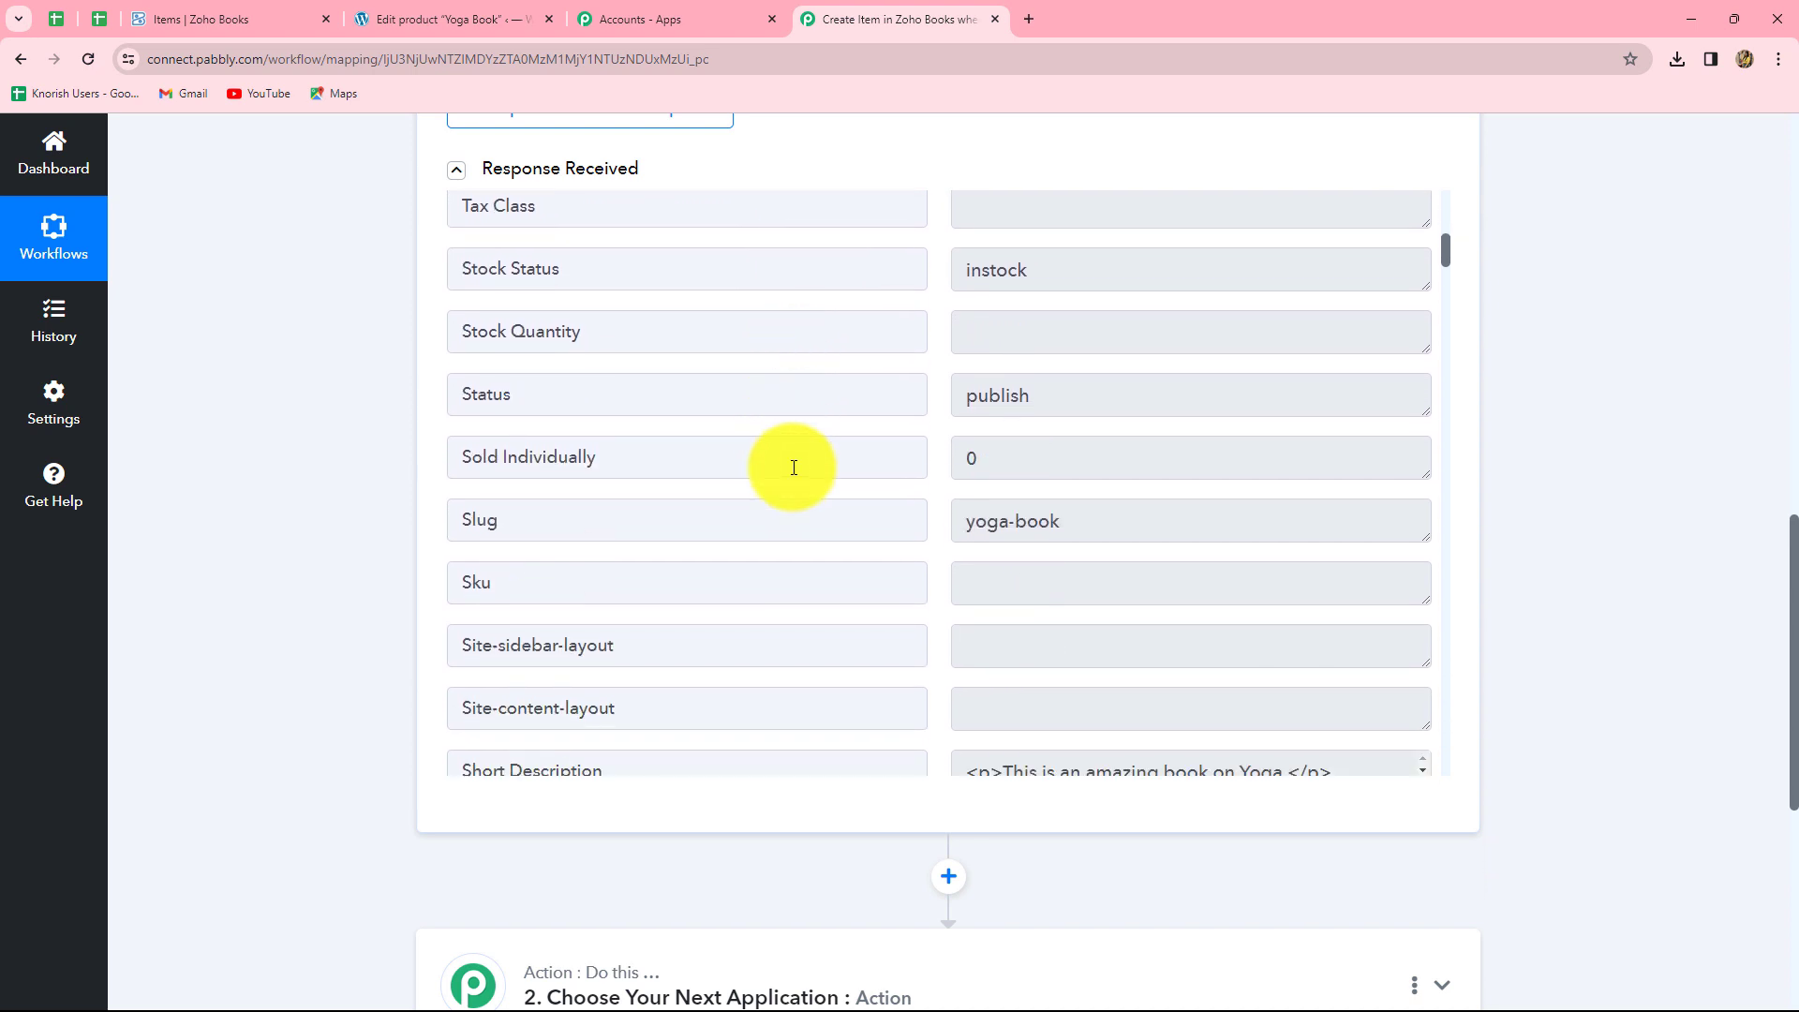
pyautogui.scroll(-1, 793, 468)
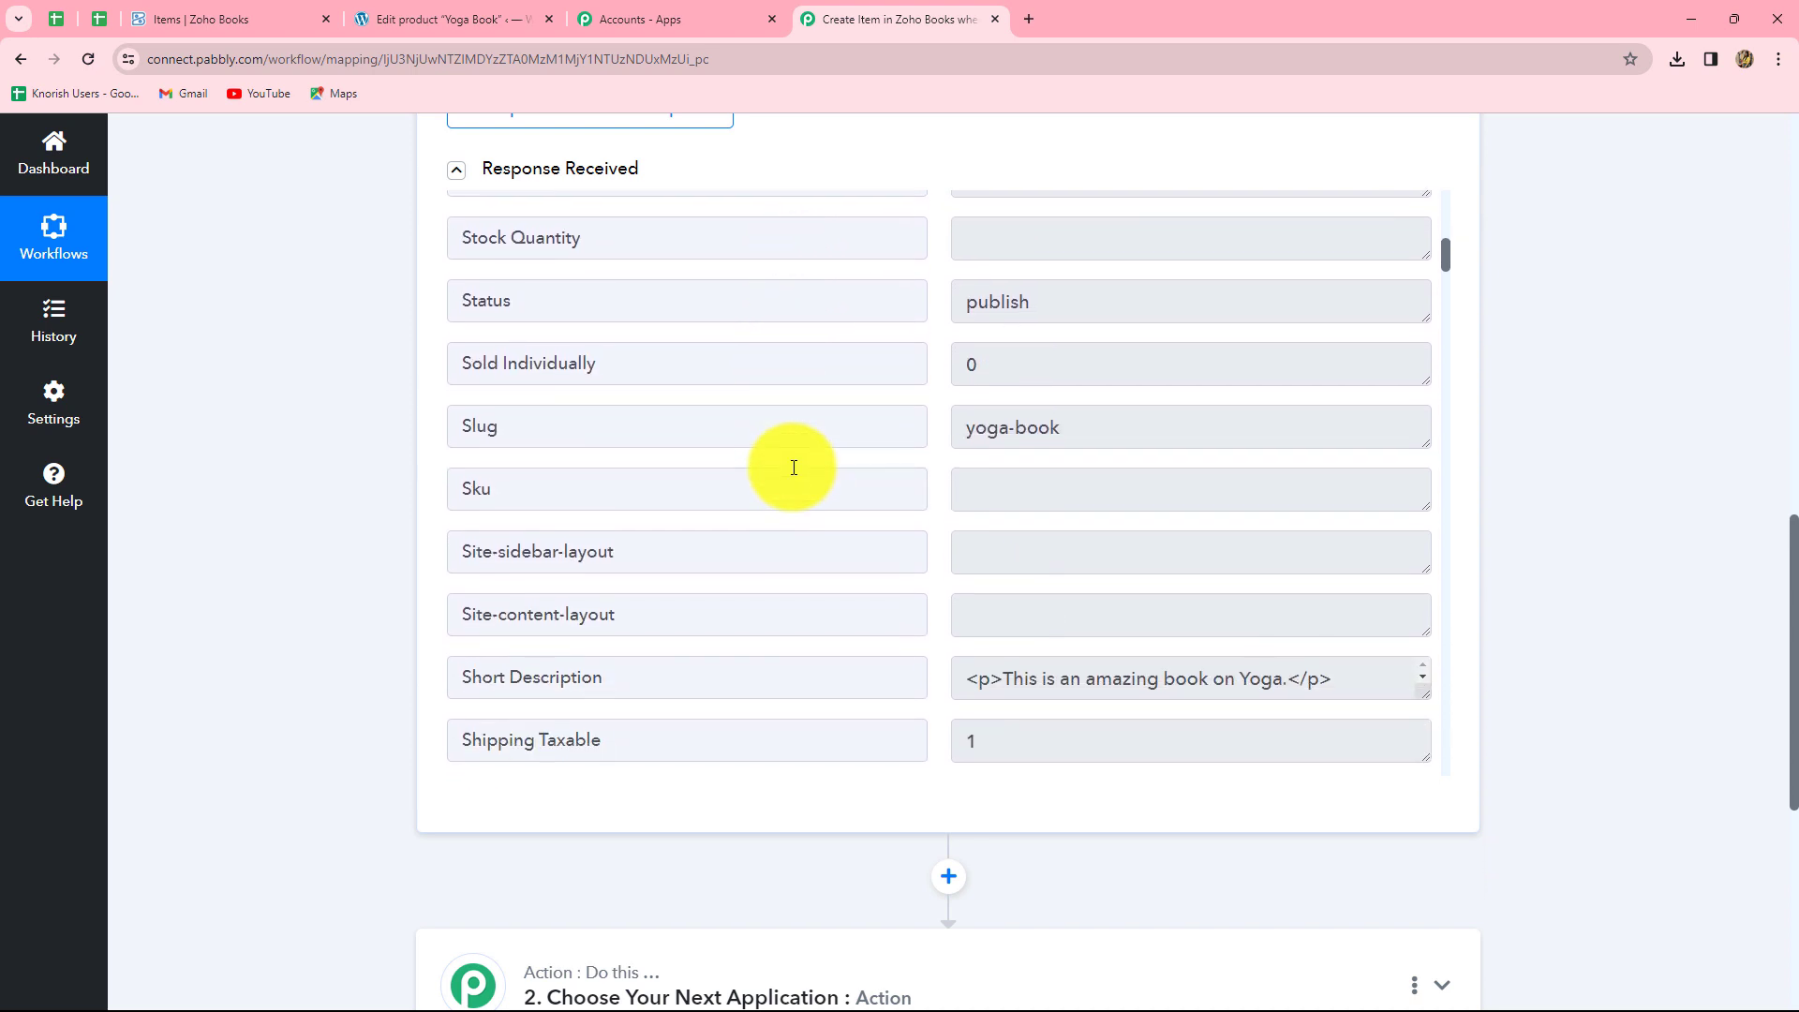
pyautogui.scroll(-1, 794, 468)
pyautogui.click(1077, 334)
pyautogui.moveTo(1077, 333); pyautogui.dragTo(947, 345)
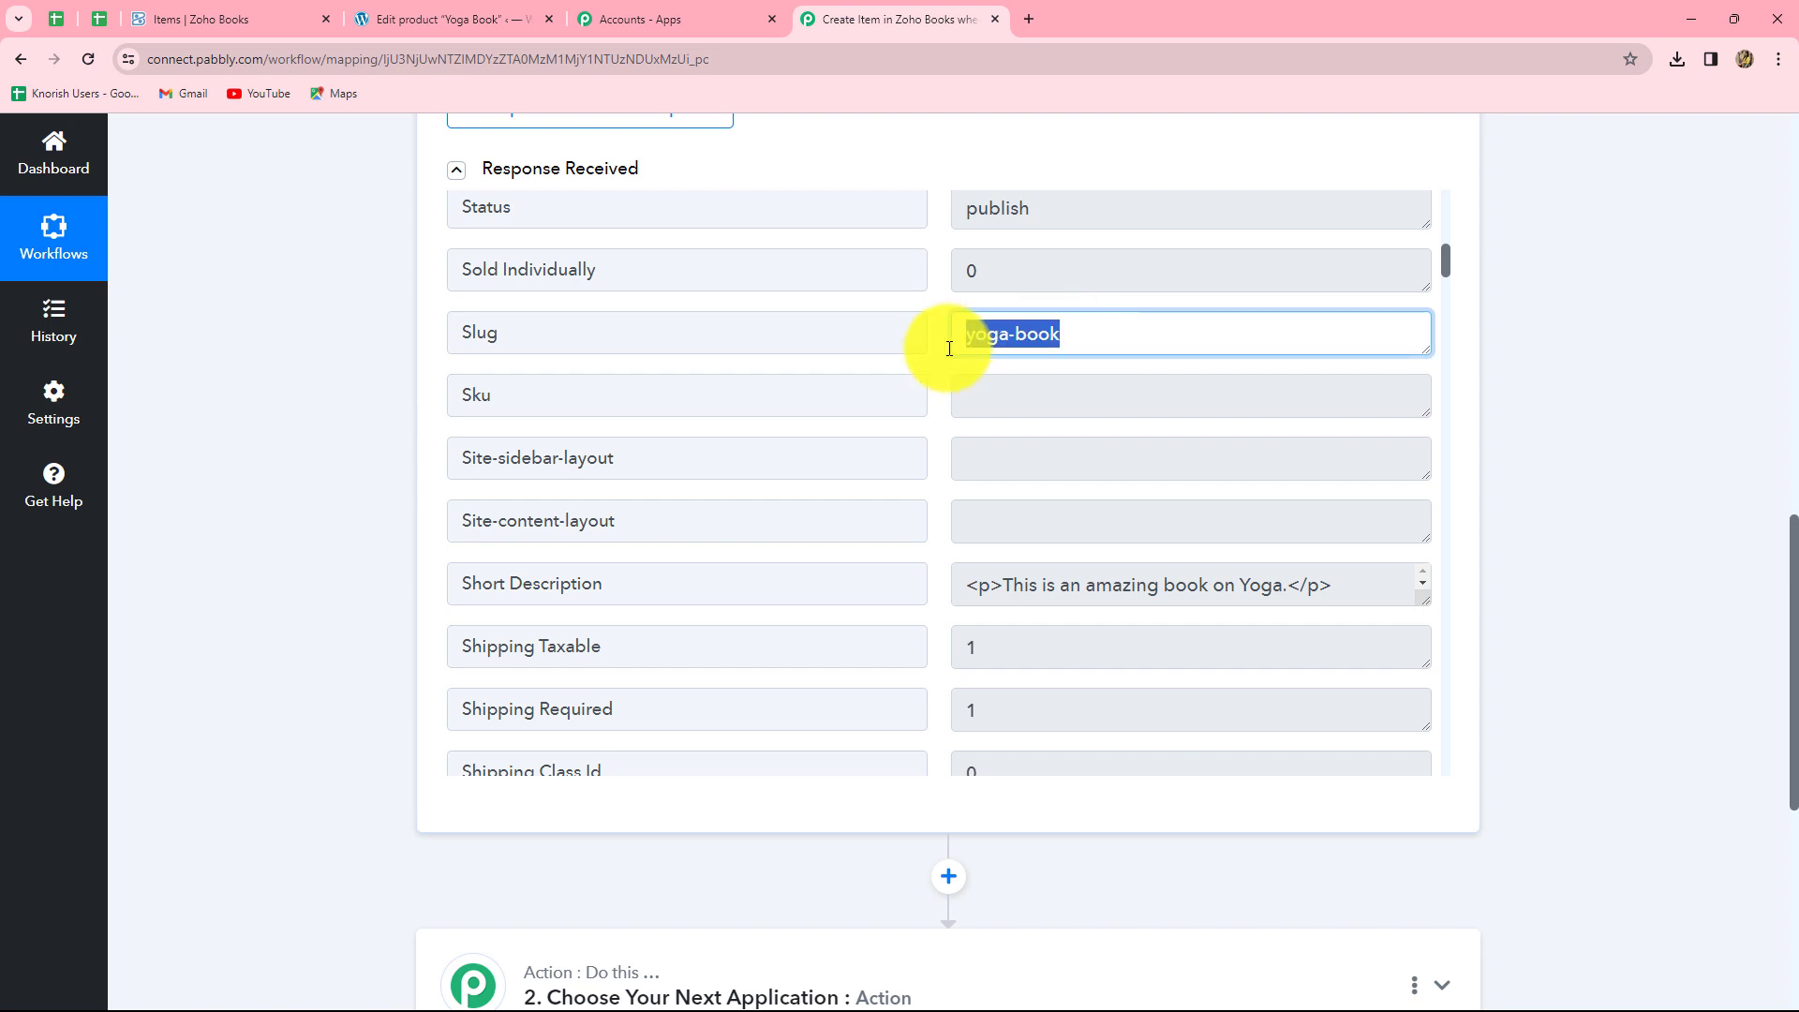
pyautogui.click(1125, 330)
pyautogui.scroll(-2, 1021, 506)
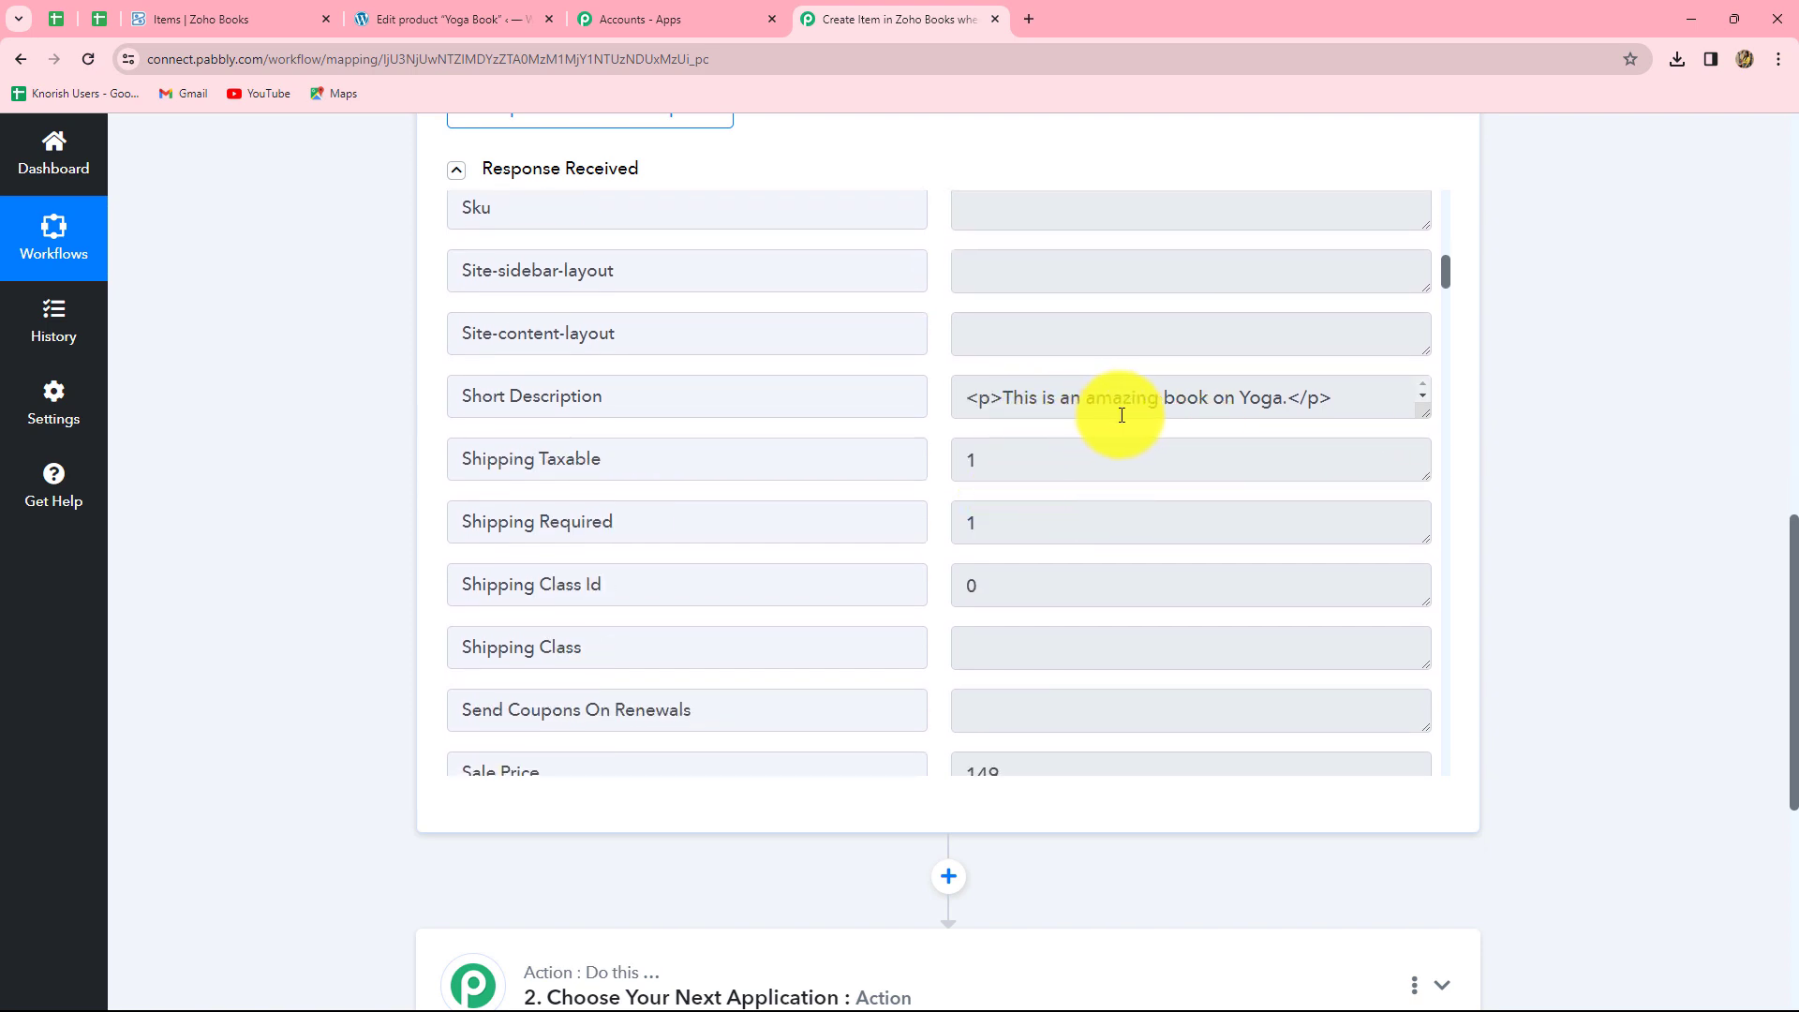
pyautogui.scroll(-5, 1148, 500)
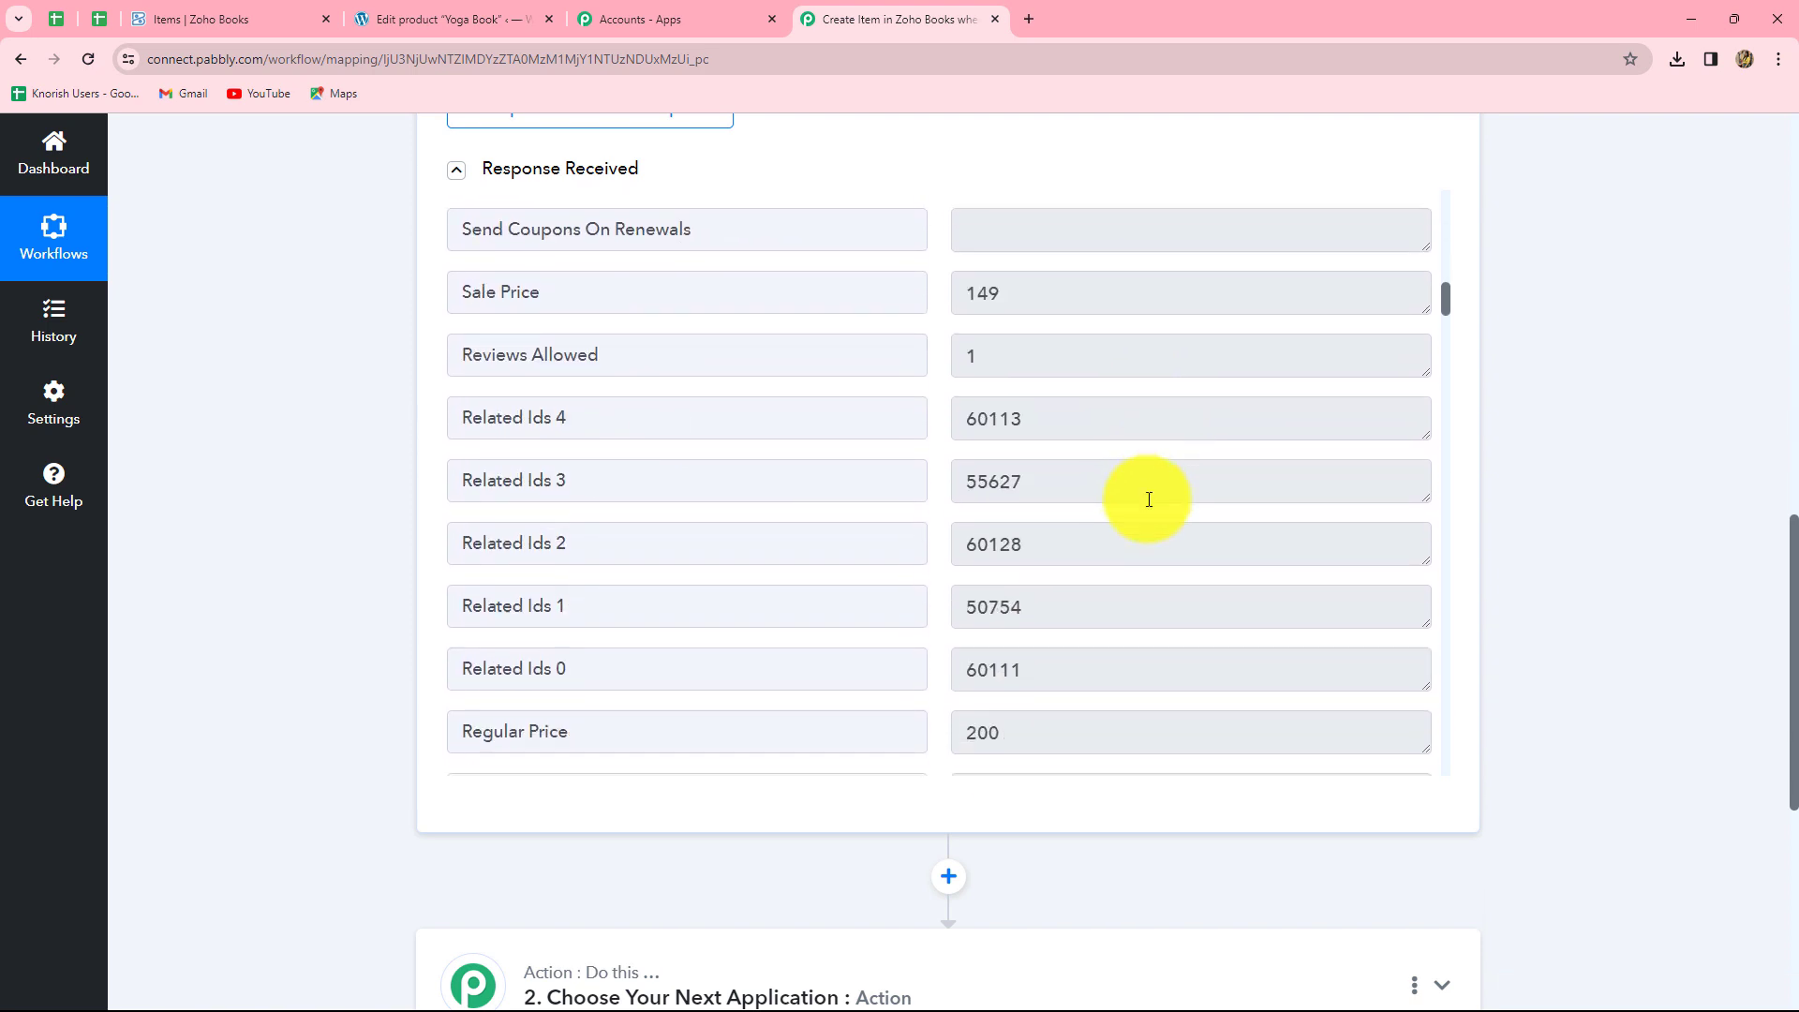
pyautogui.scroll(-15, 1146, 498)
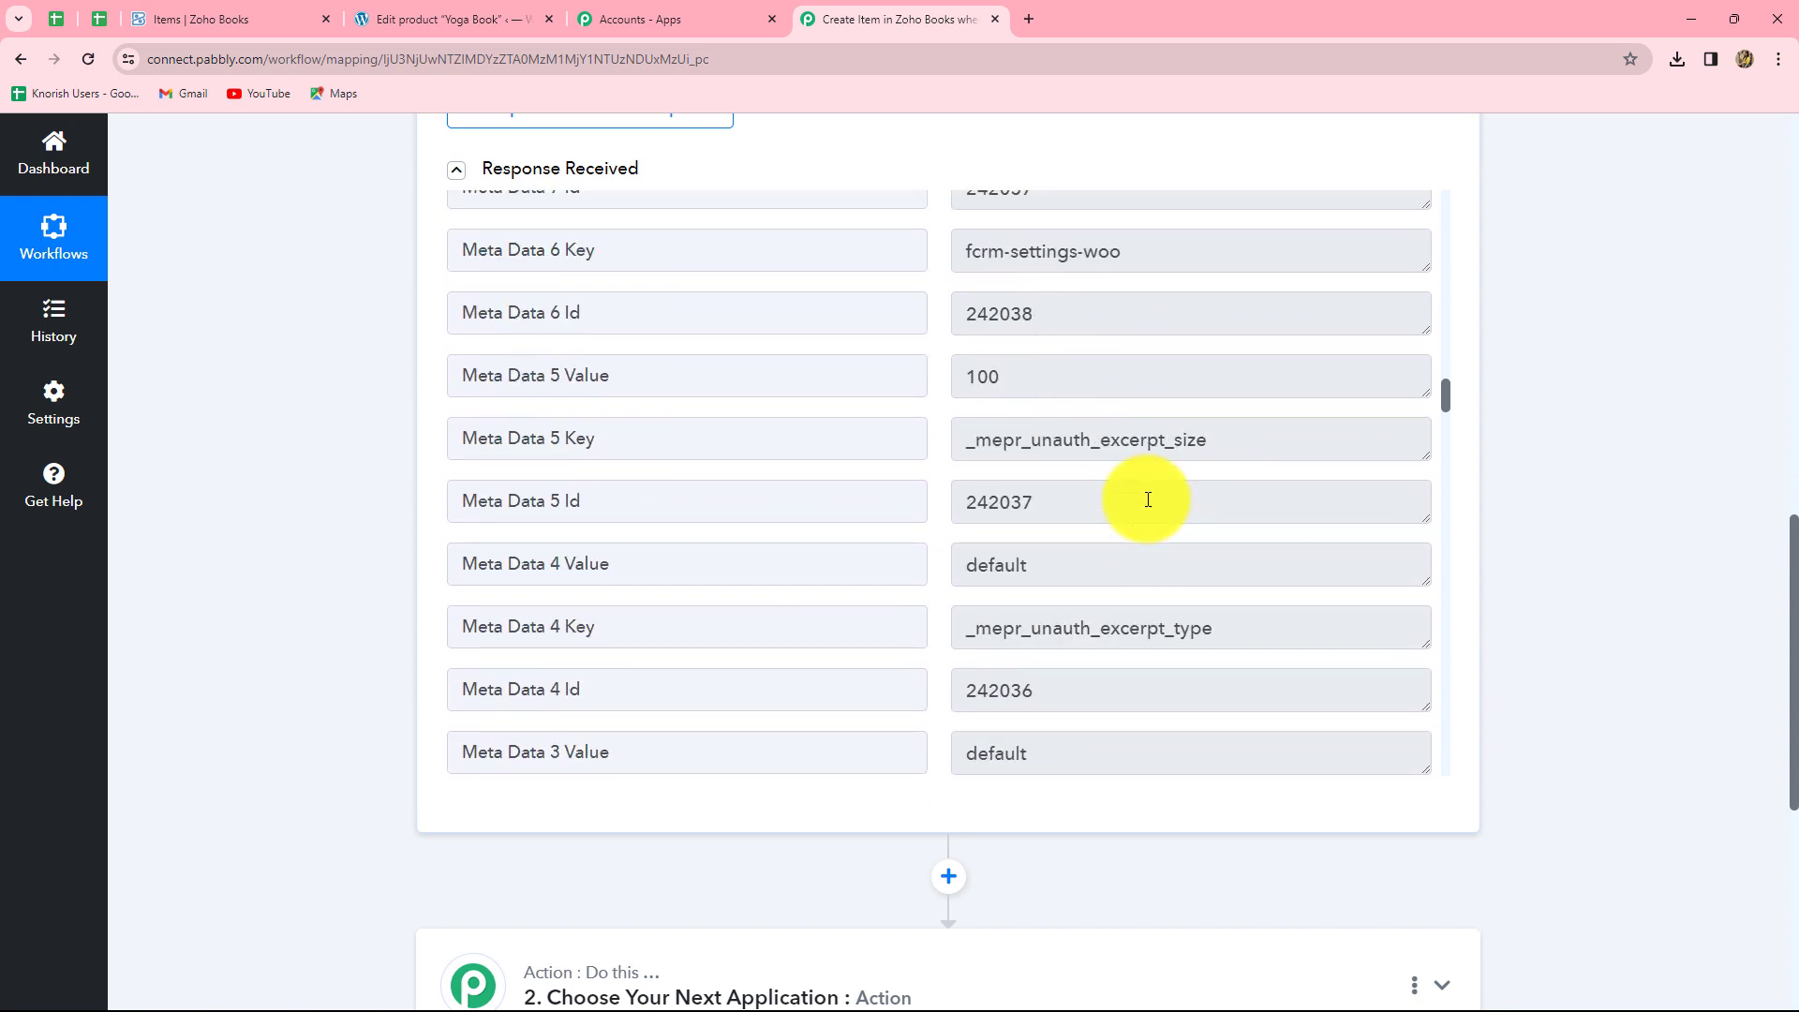
# Step: Finish reviewing the captured trigger response, check the item list in Zoho Books, and return to the Pabbly Connect workflow
pyautogui.scroll(-3, 1148, 499)
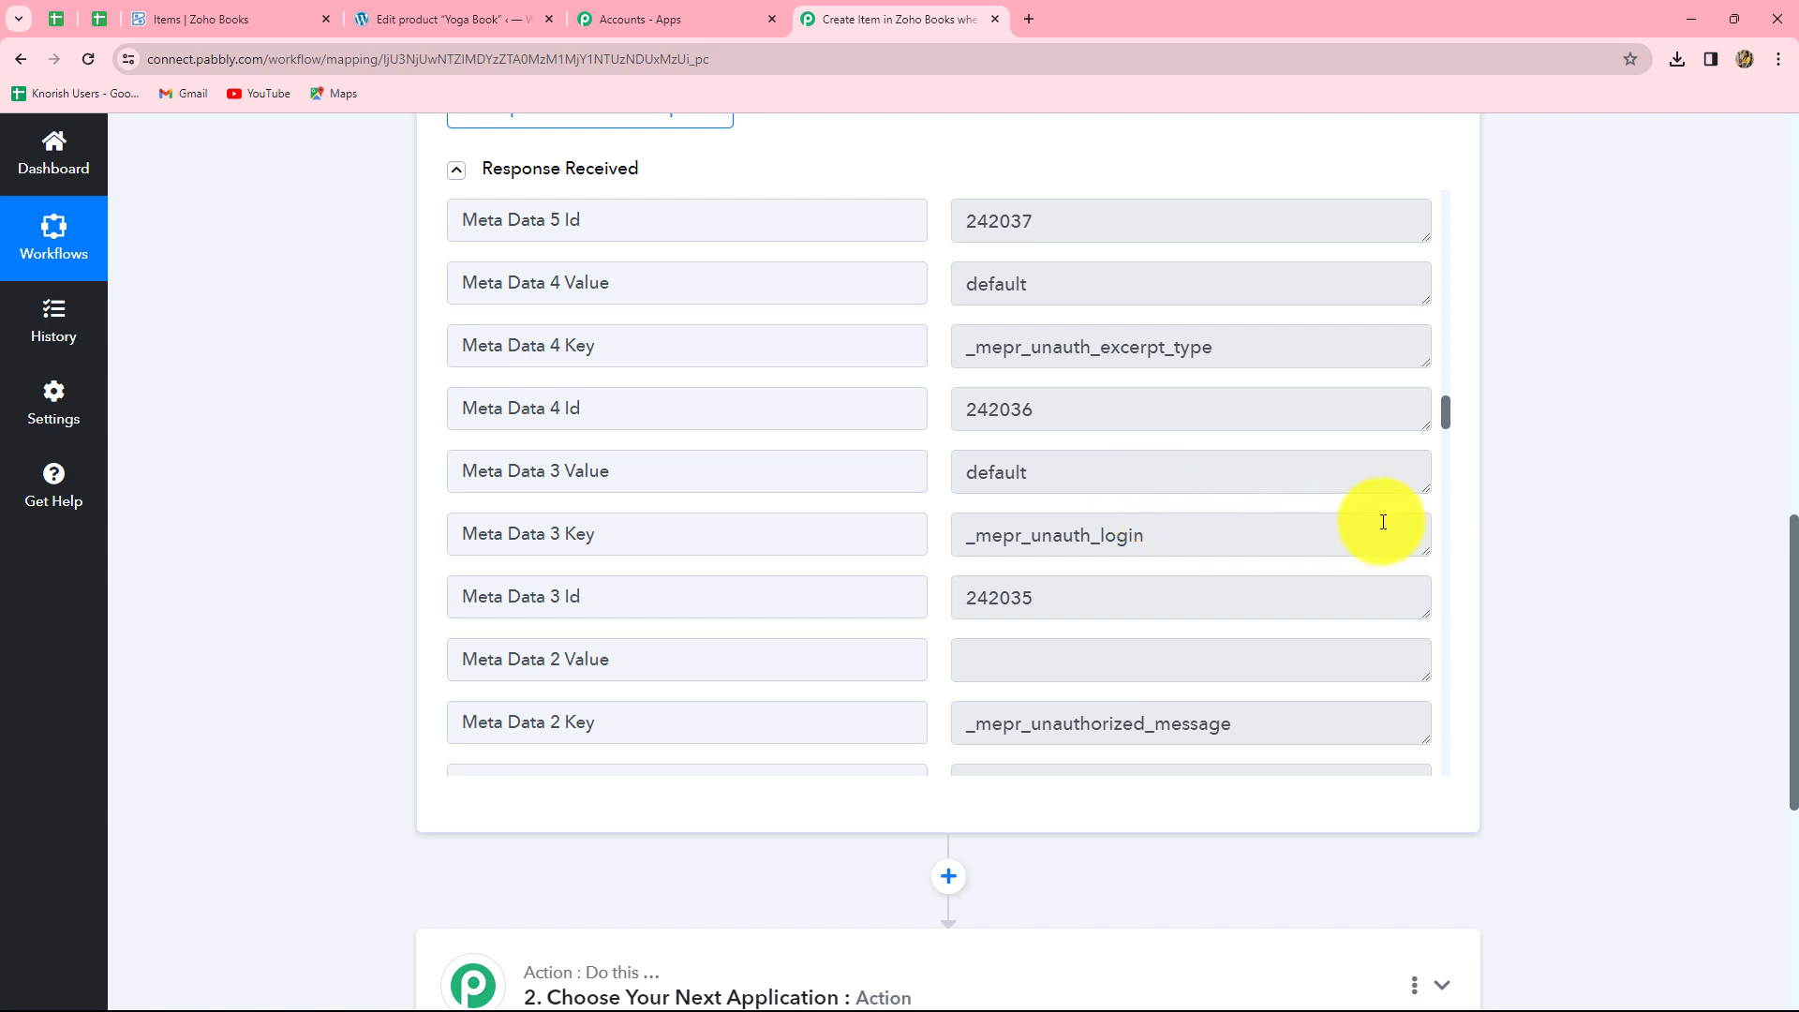
pyautogui.scroll(-2, 1555, 517)
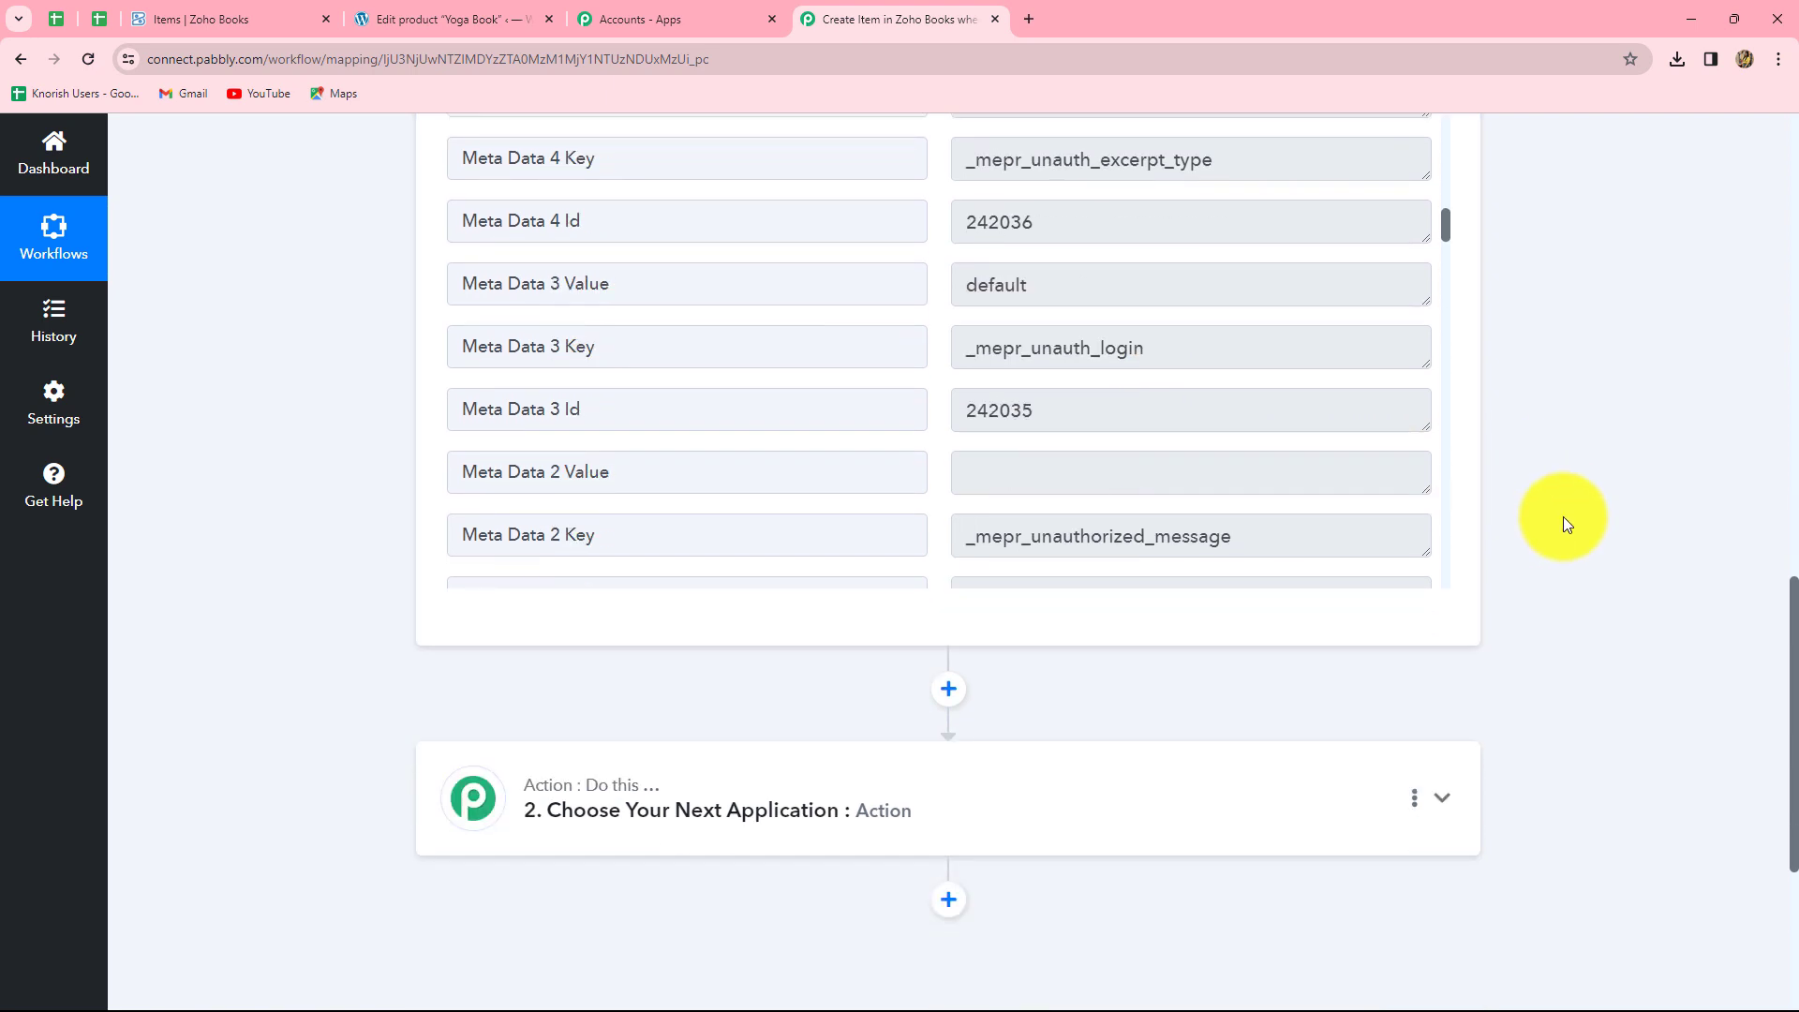
pyautogui.click(253, 18)
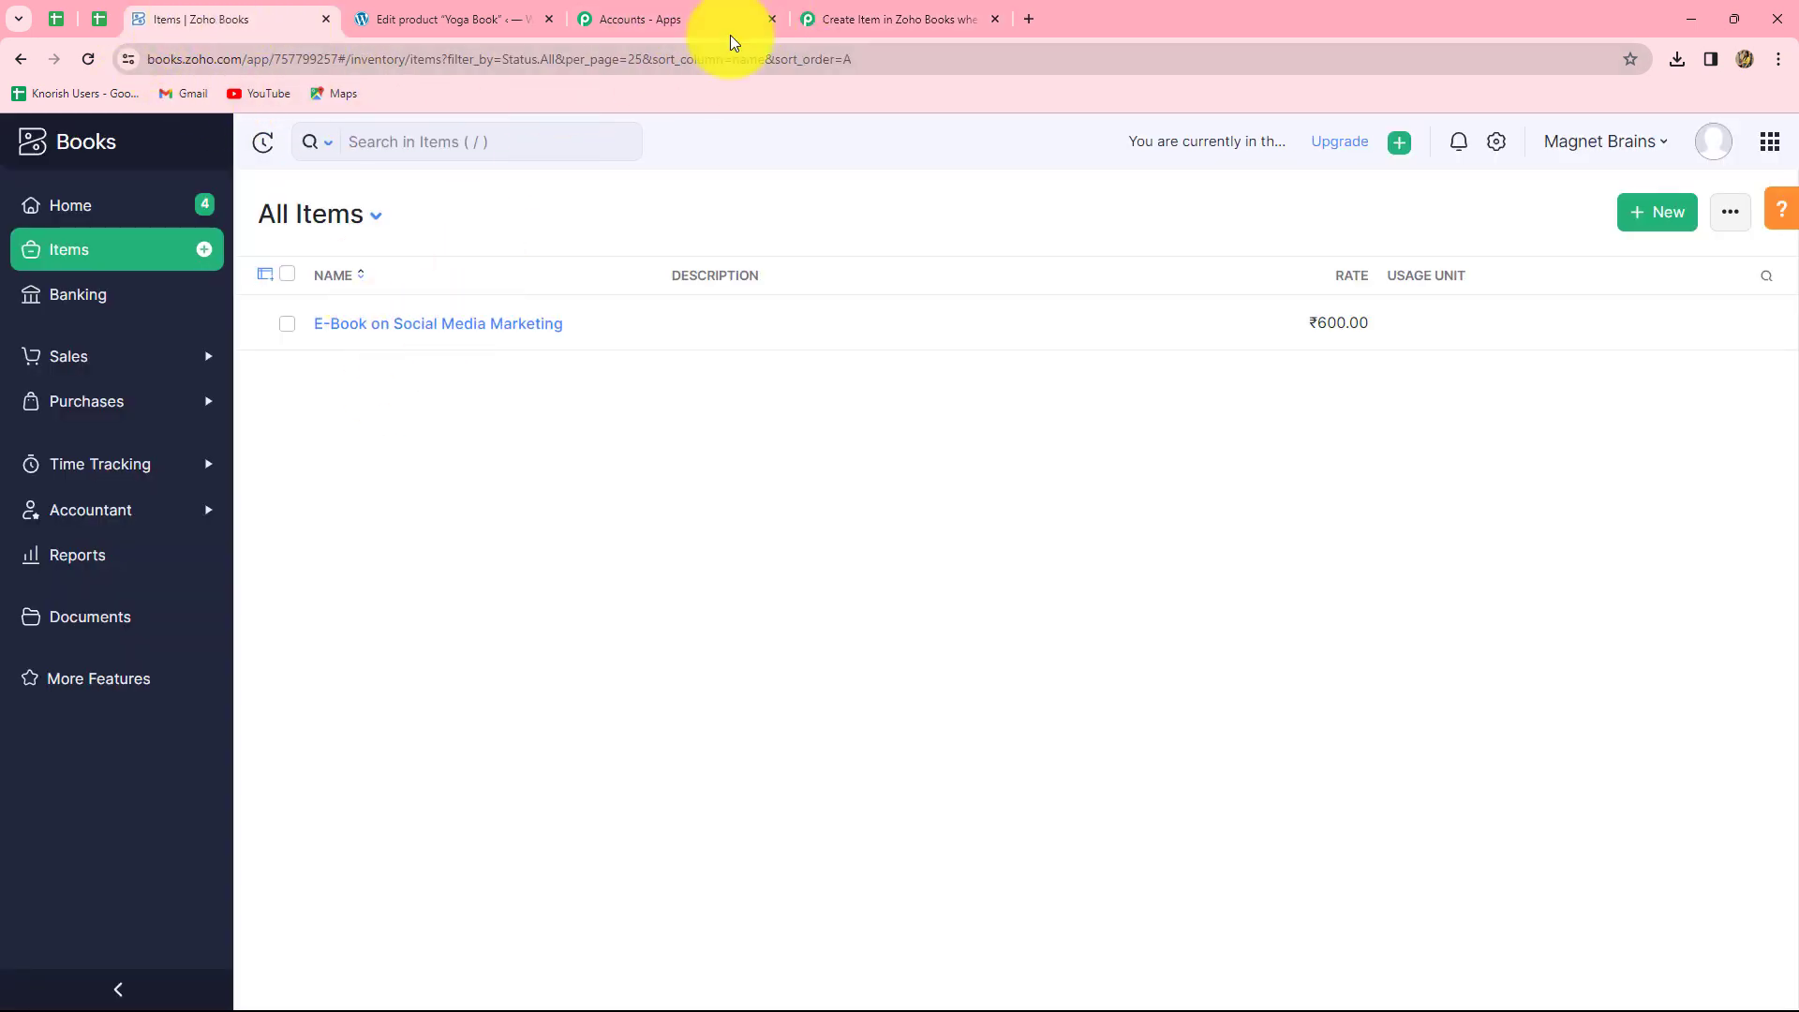
pyautogui.click(867, 19)
# Step: Set the workflow's action step to the Zoho Books app with the Create Item event
pyautogui.scroll(-4, 1584, 504)
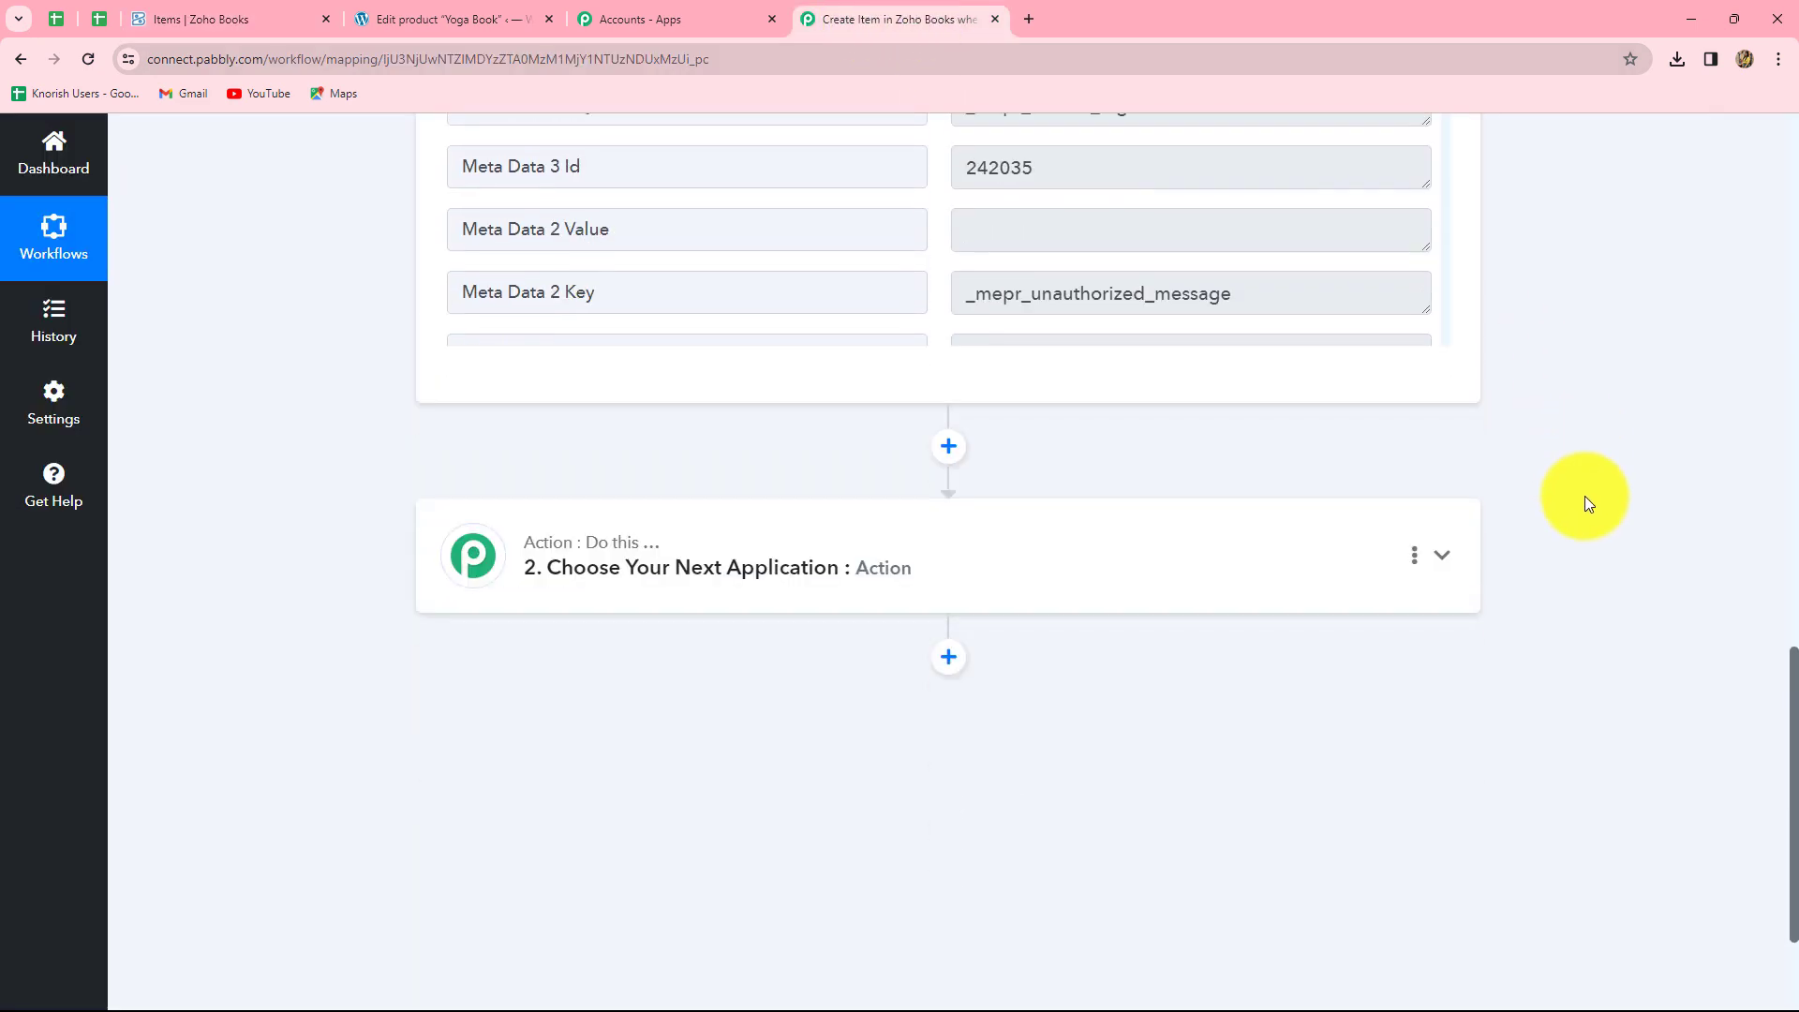
pyautogui.click(705, 439)
pyautogui.click(566, 546)
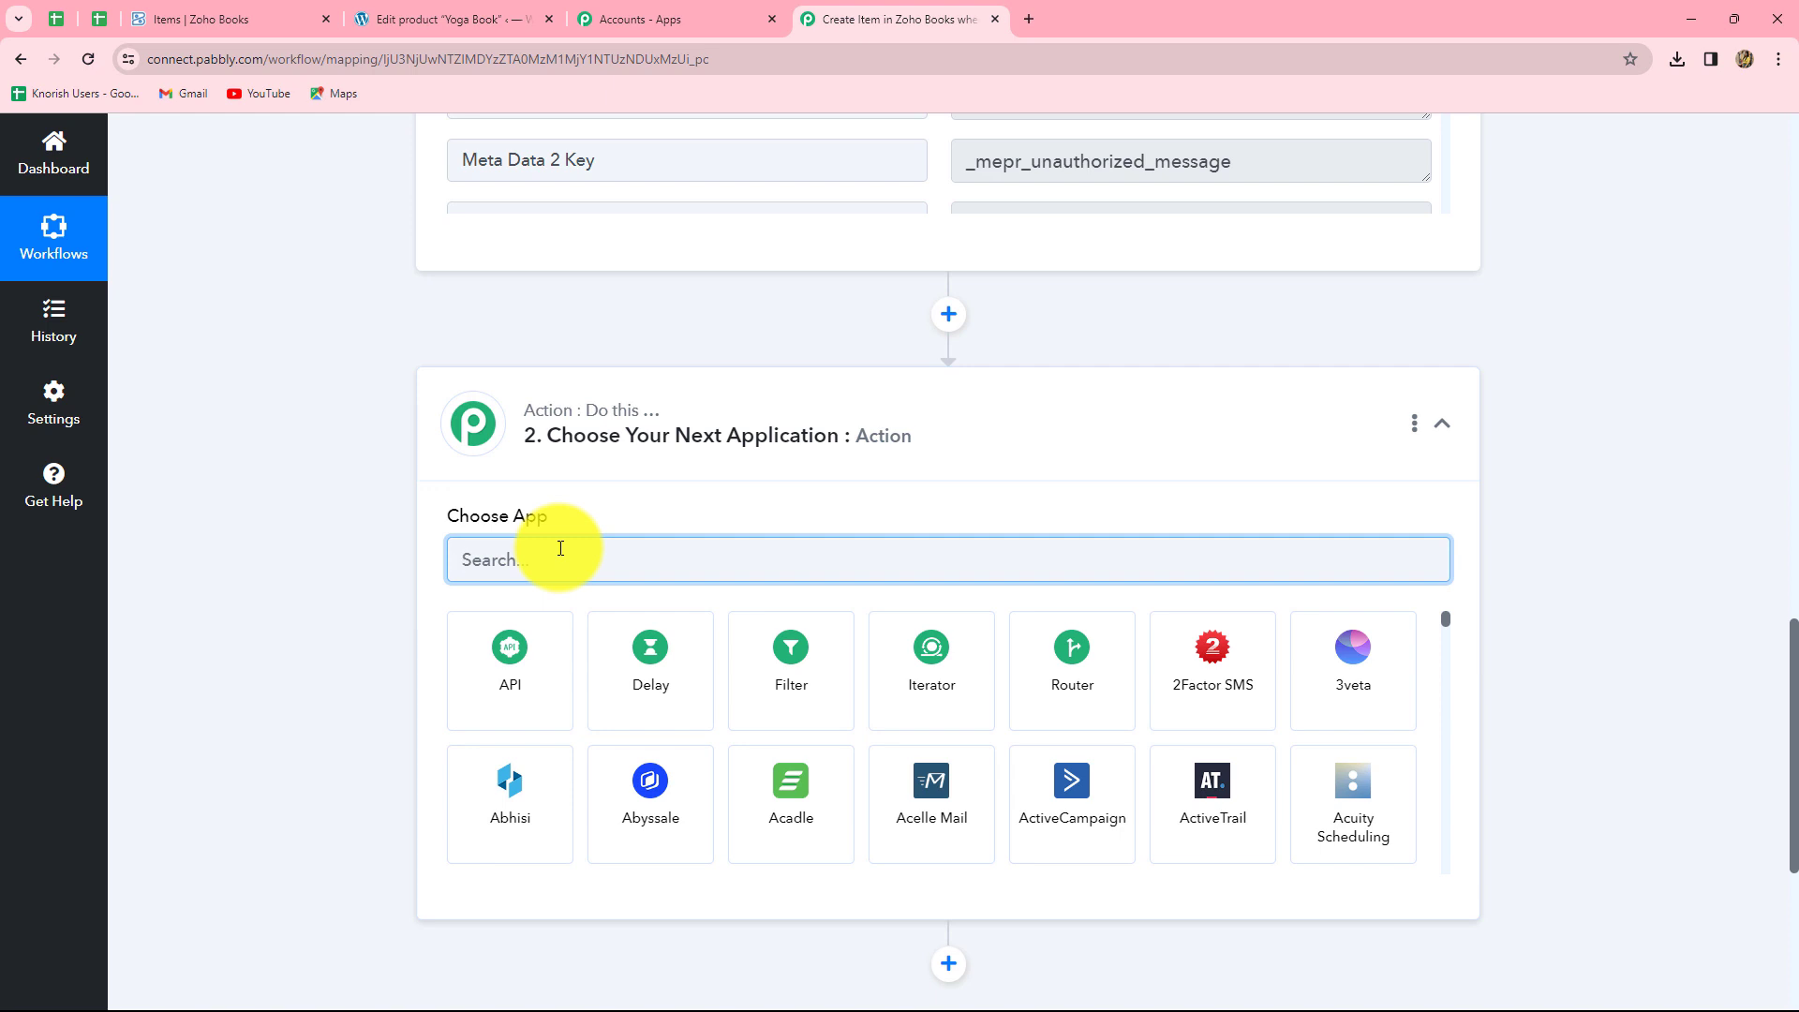
pyautogui.write('zoho')
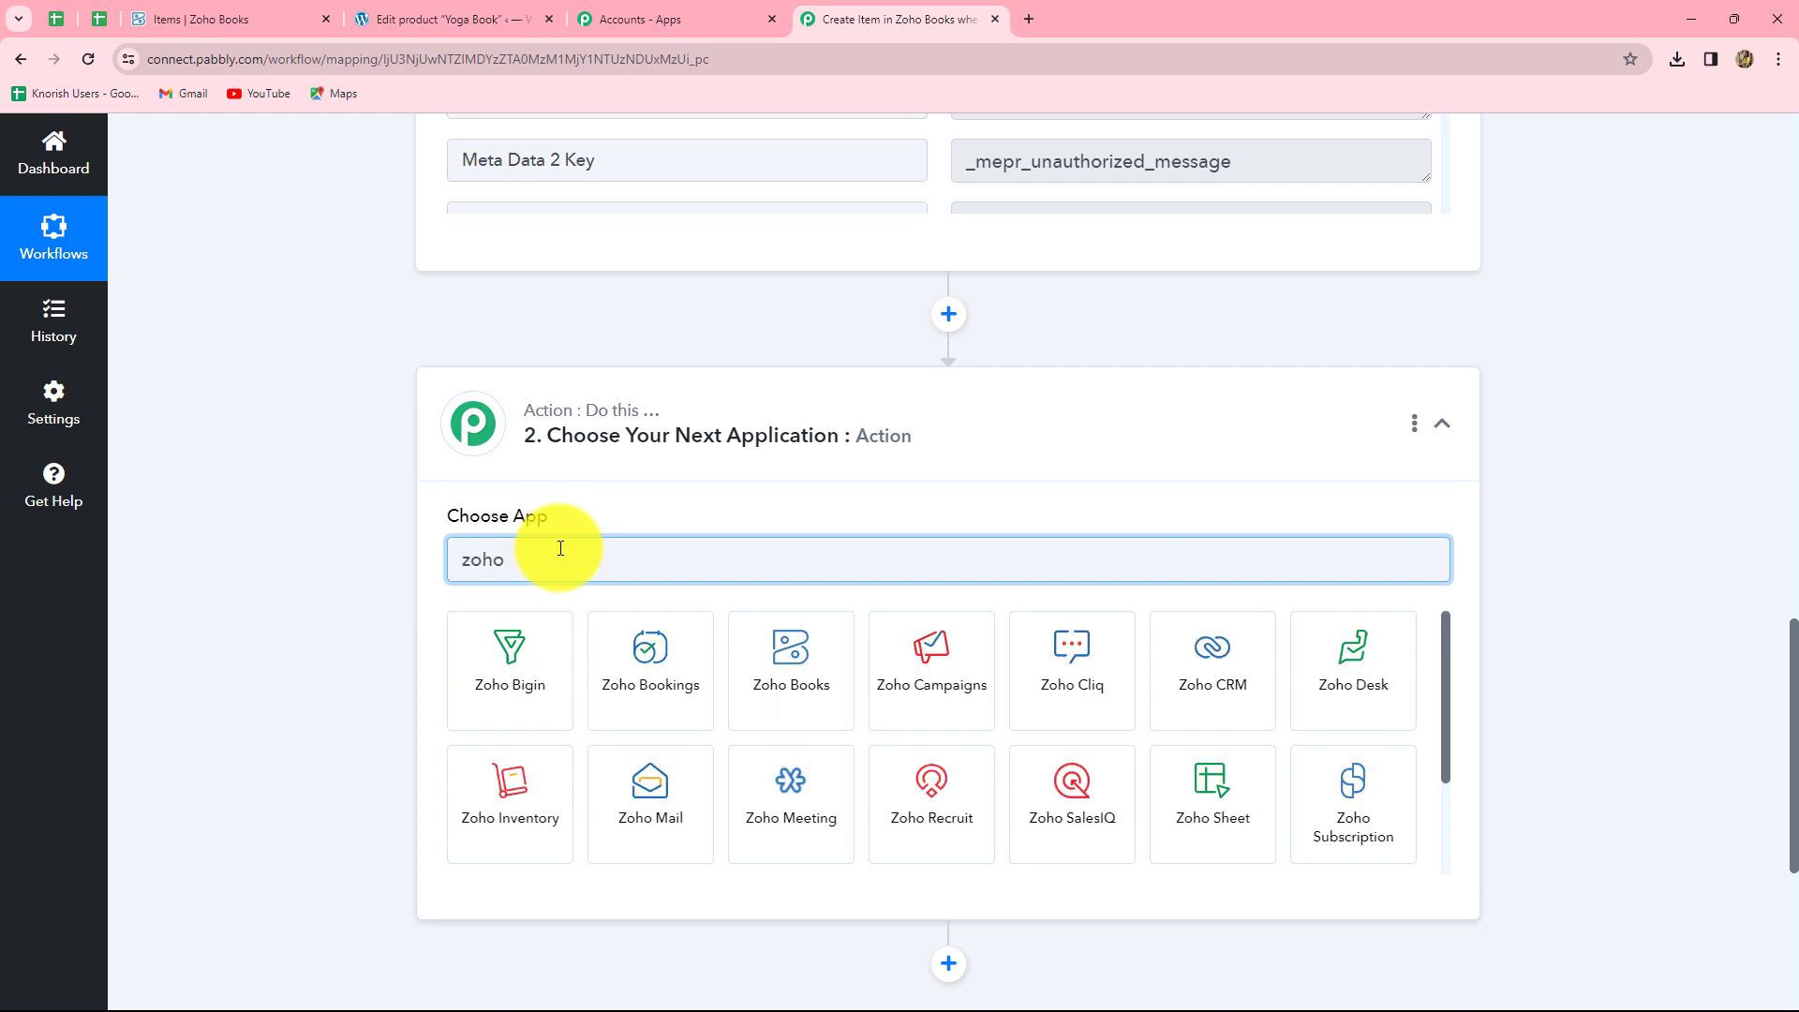
pyautogui.click(804, 692)
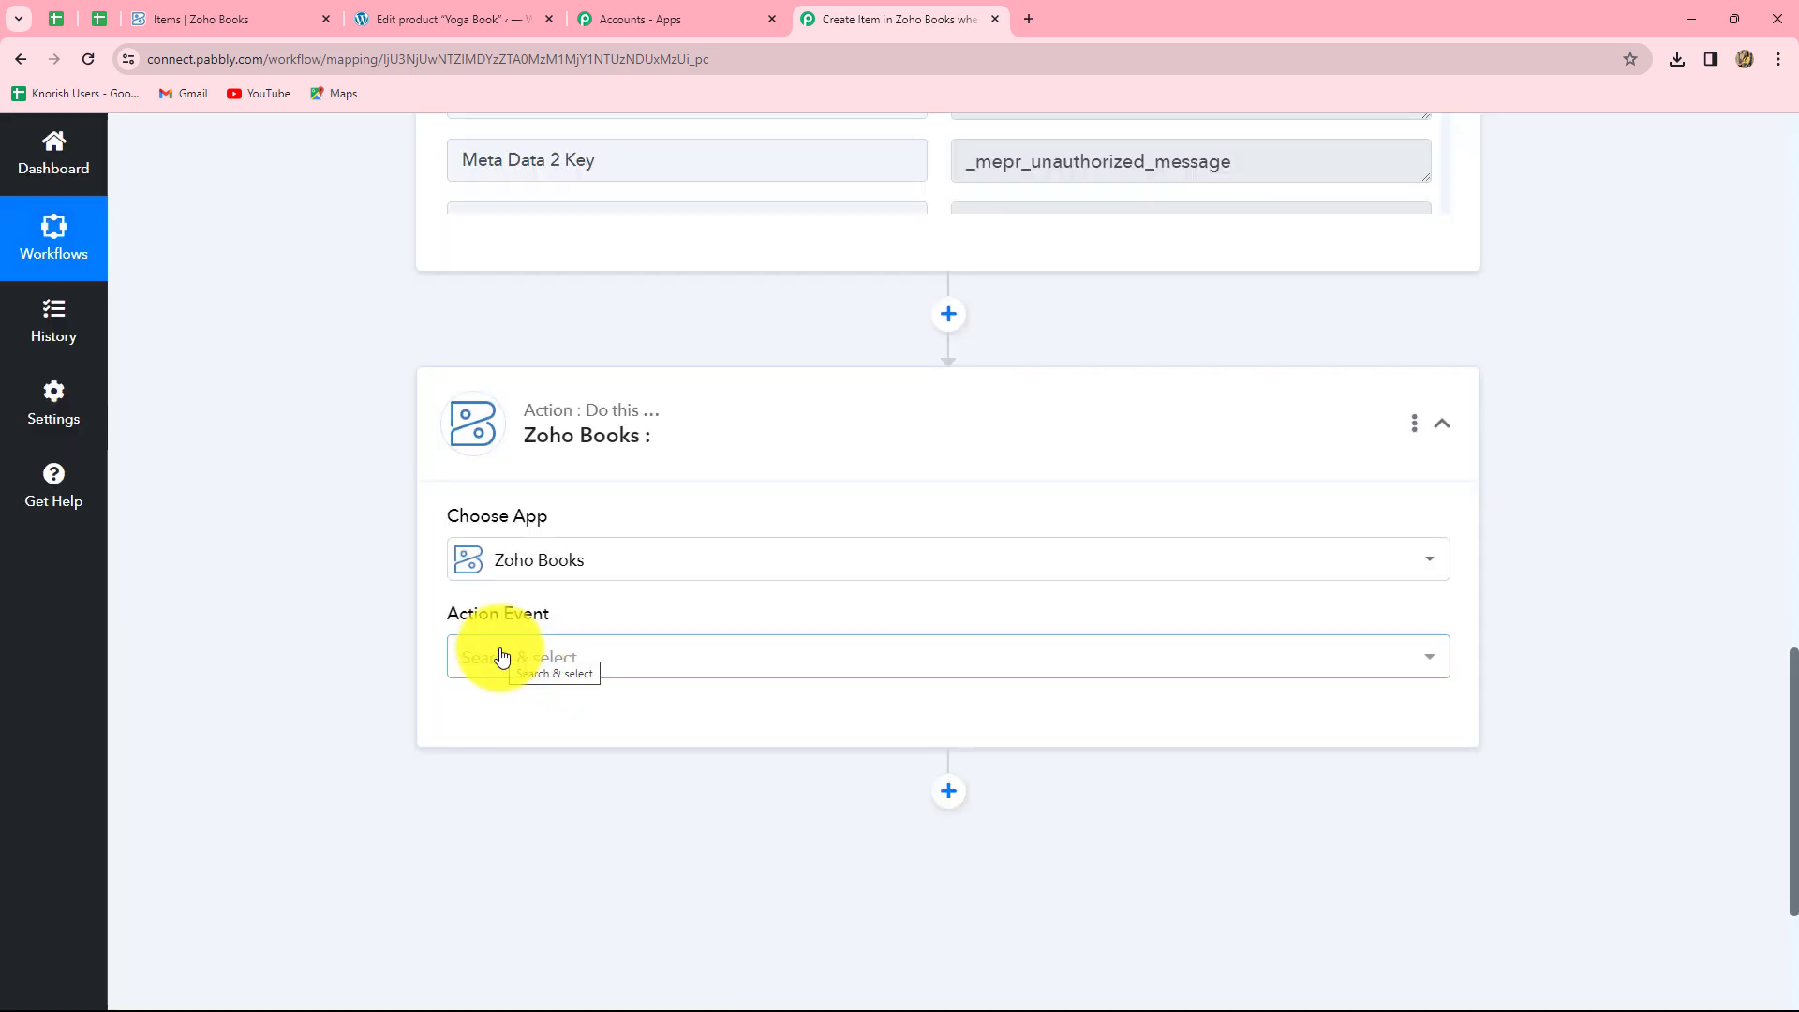
pyautogui.click(503, 658)
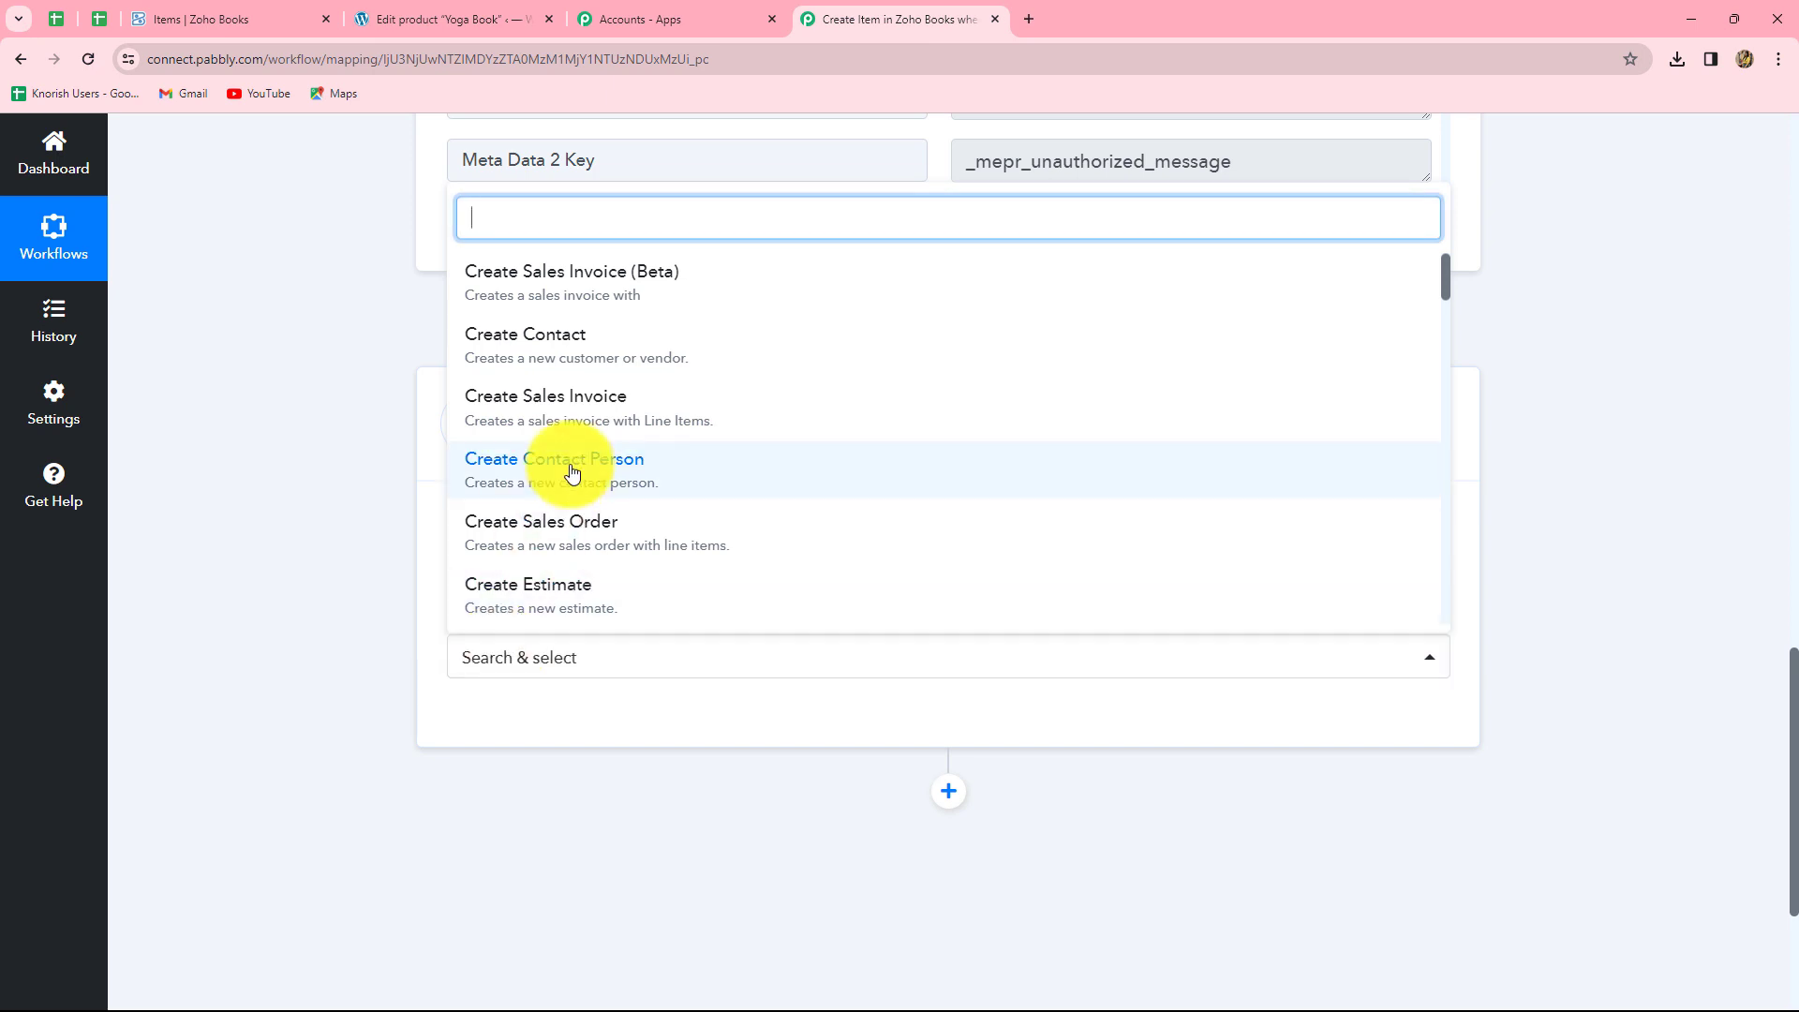
pyautogui.scroll(-3, 568, 472)
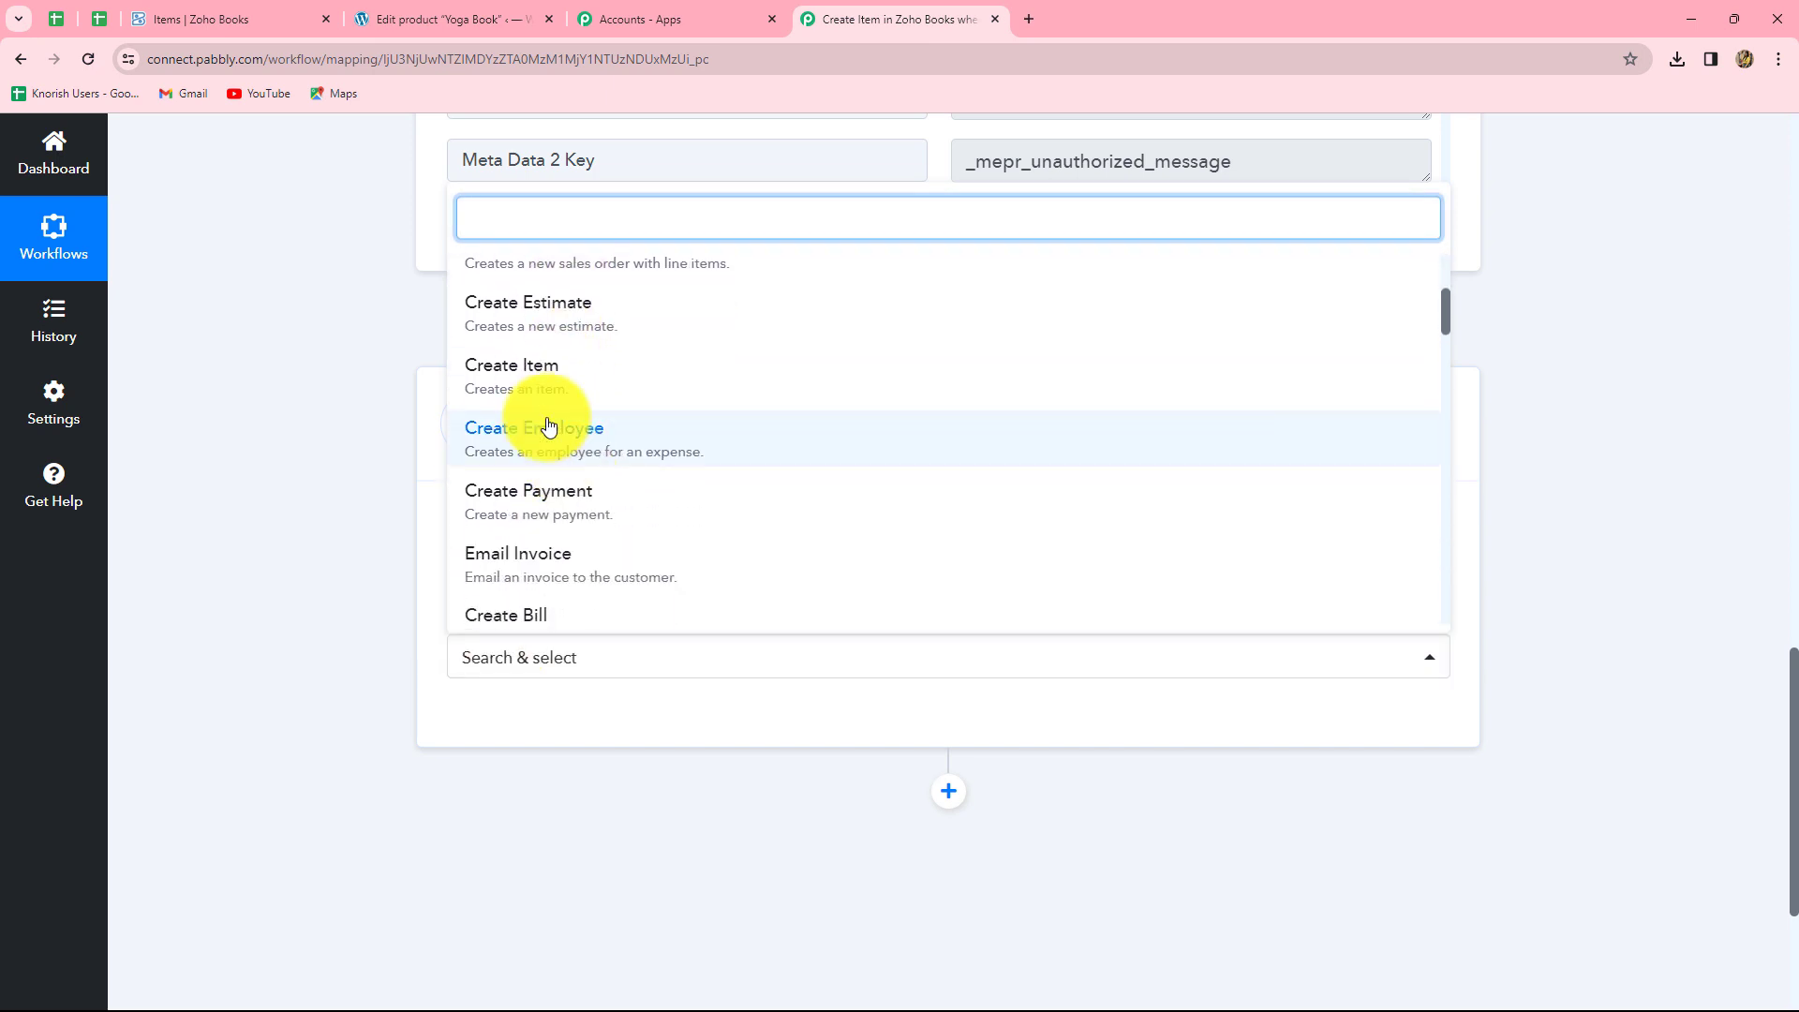
pyautogui.click(511, 386)
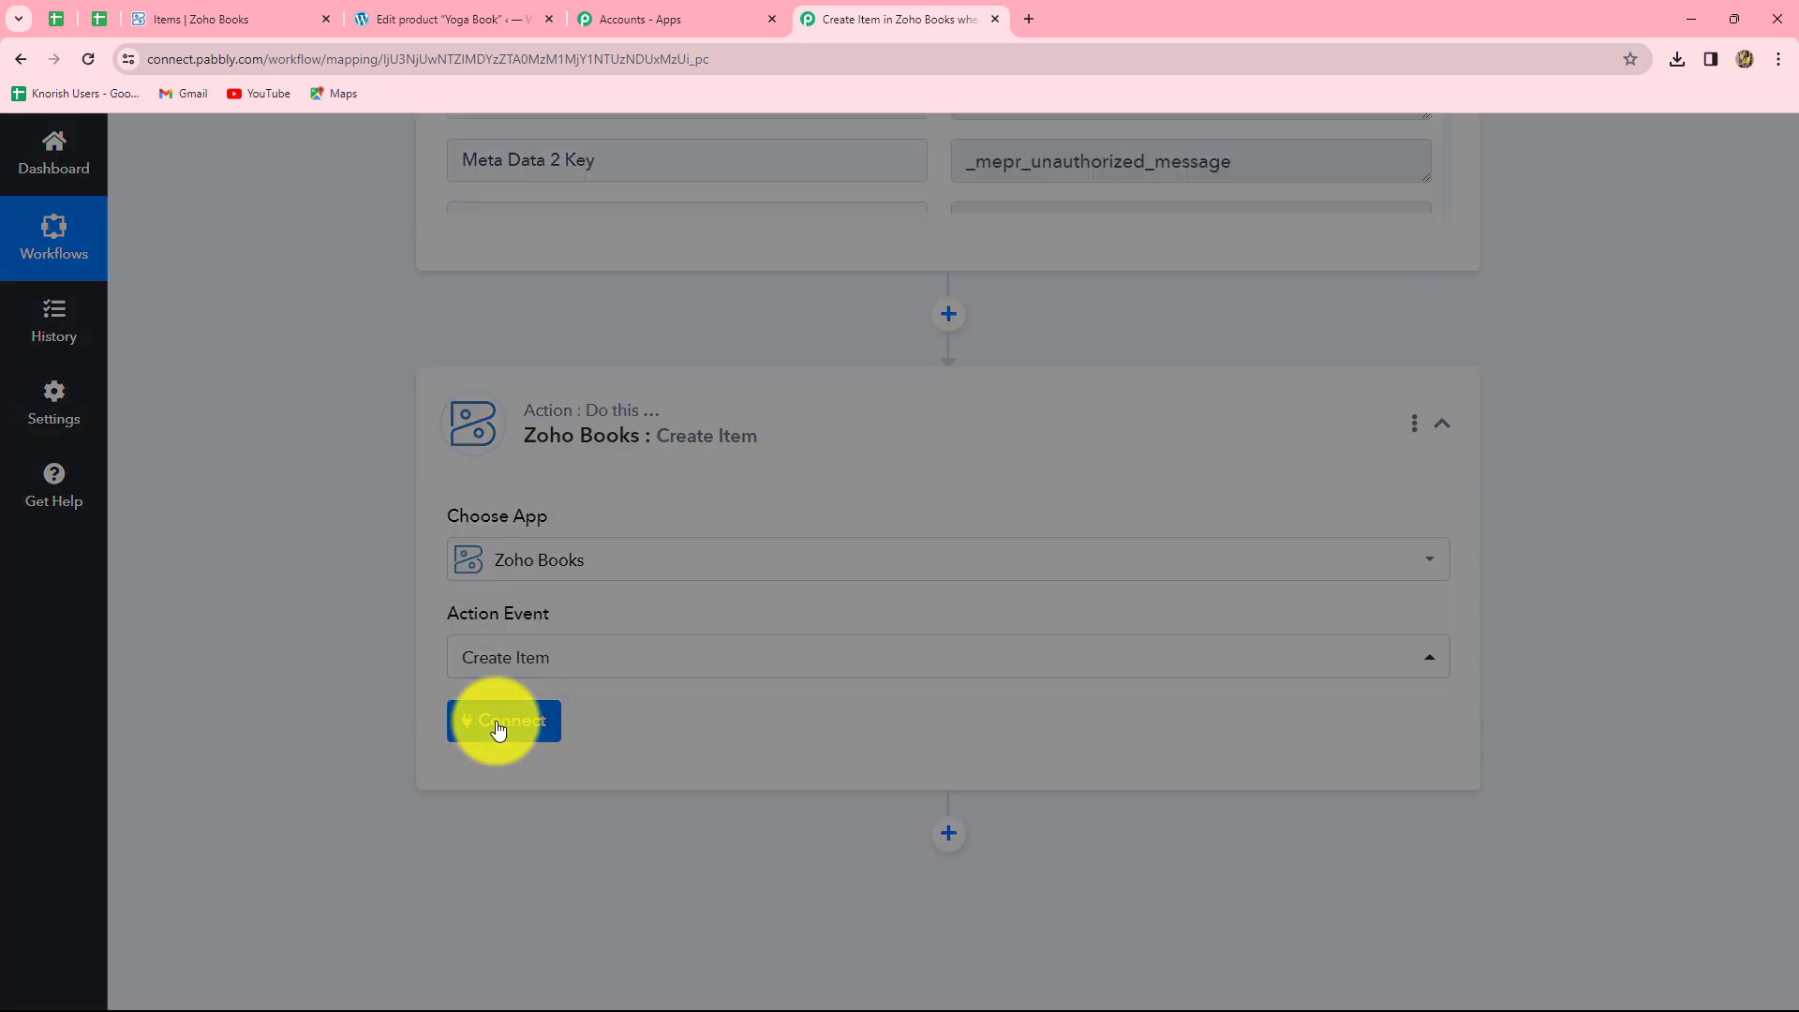
# Step: Add a new Zoho Books connection with the domain zoho.com, as in the Zoho Books URL, and grant Pabbly Connect access
pyautogui.click(496, 722)
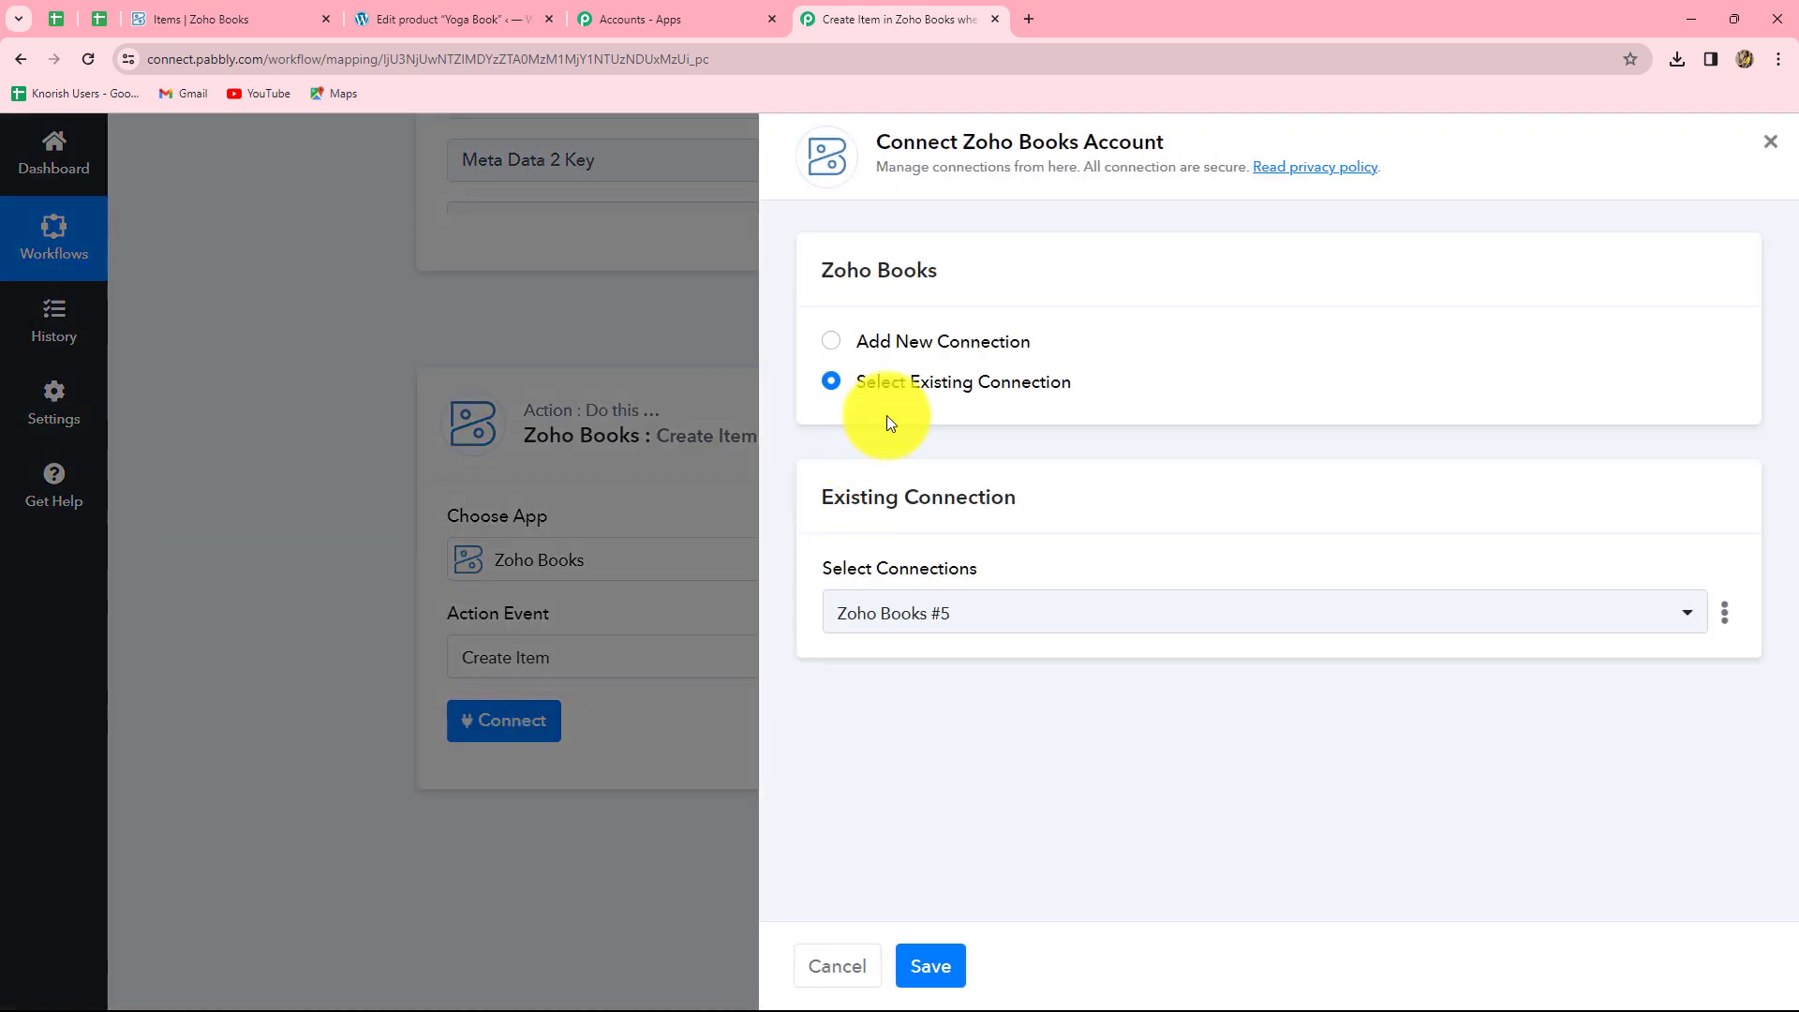
pyautogui.click(832, 347)
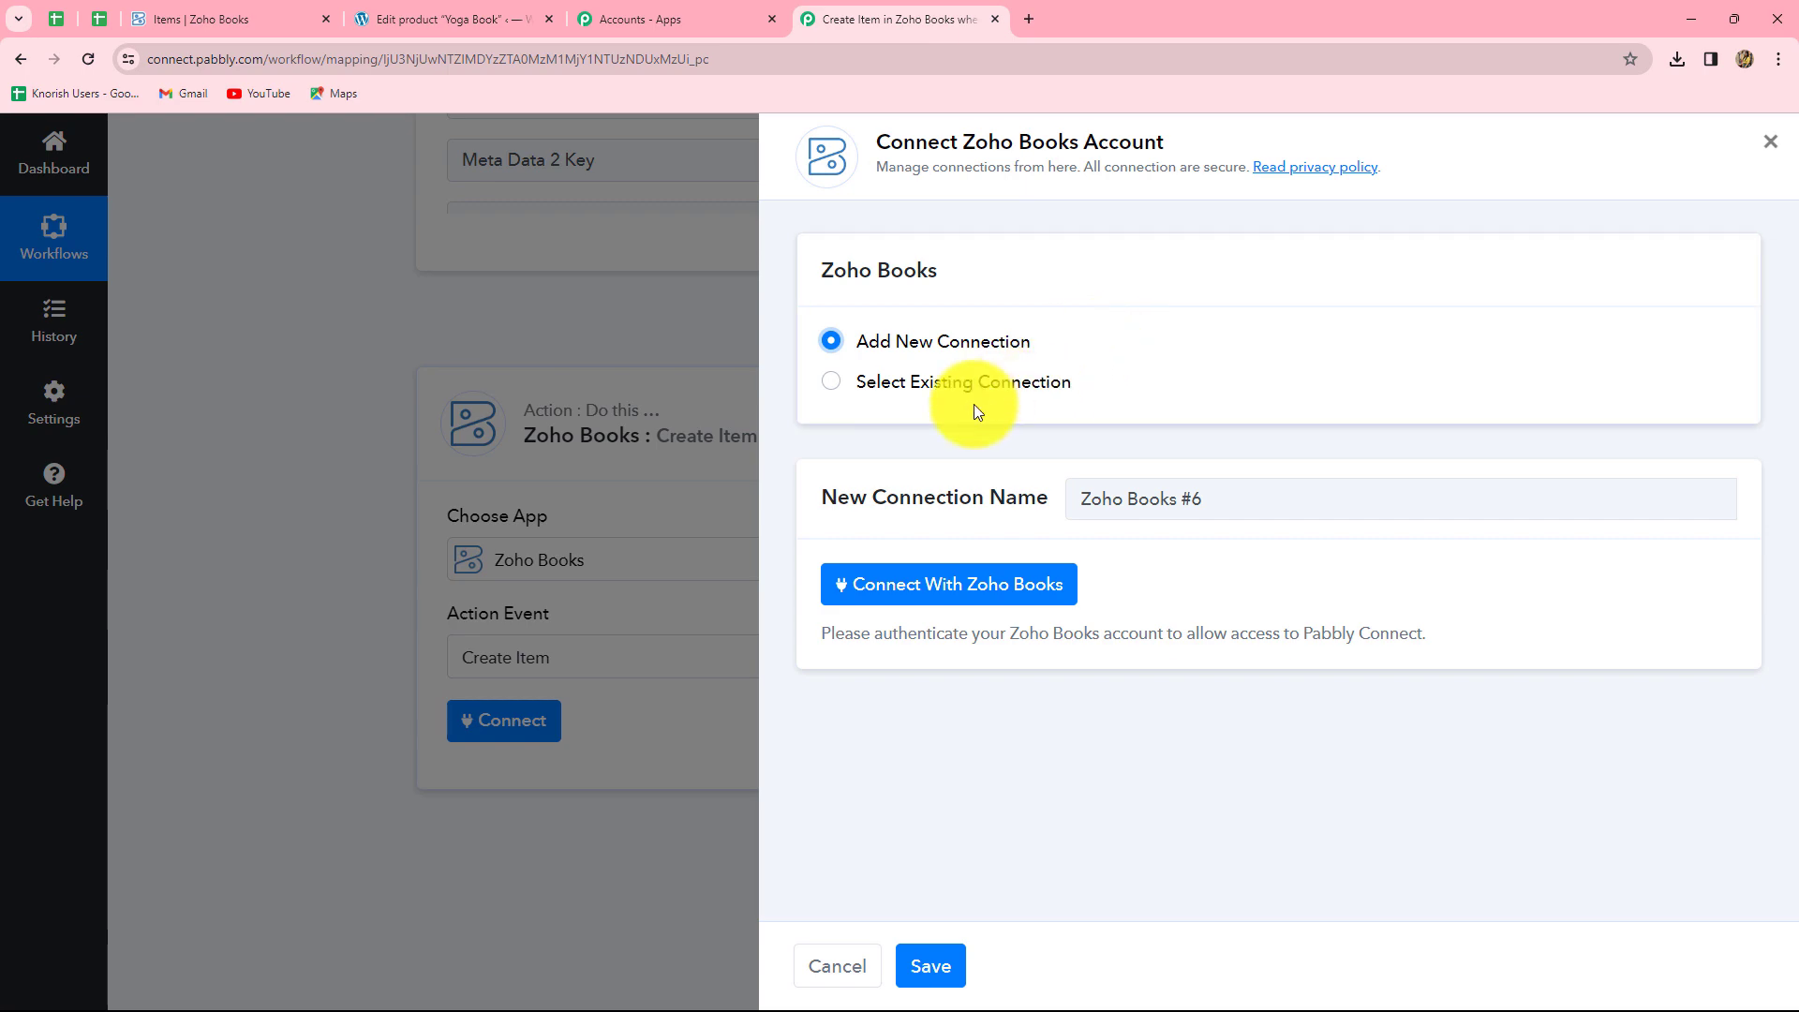
pyautogui.click(984, 588)
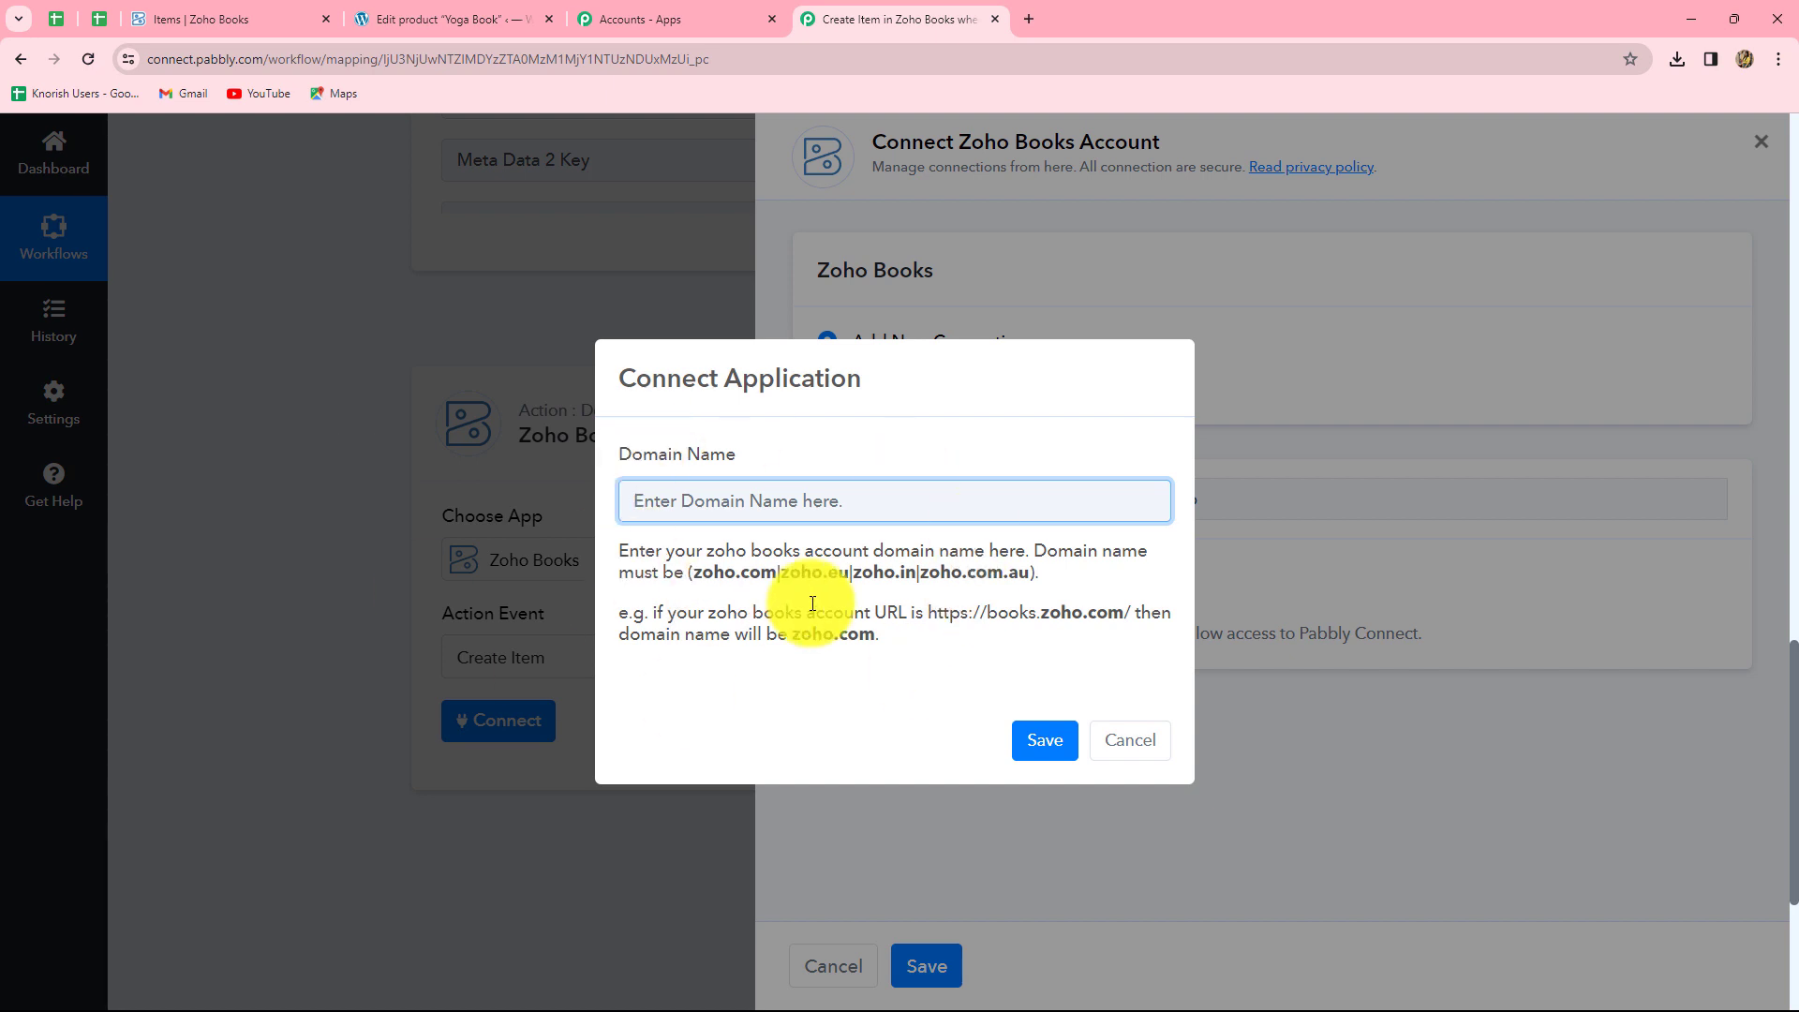
pyautogui.click(675, 498)
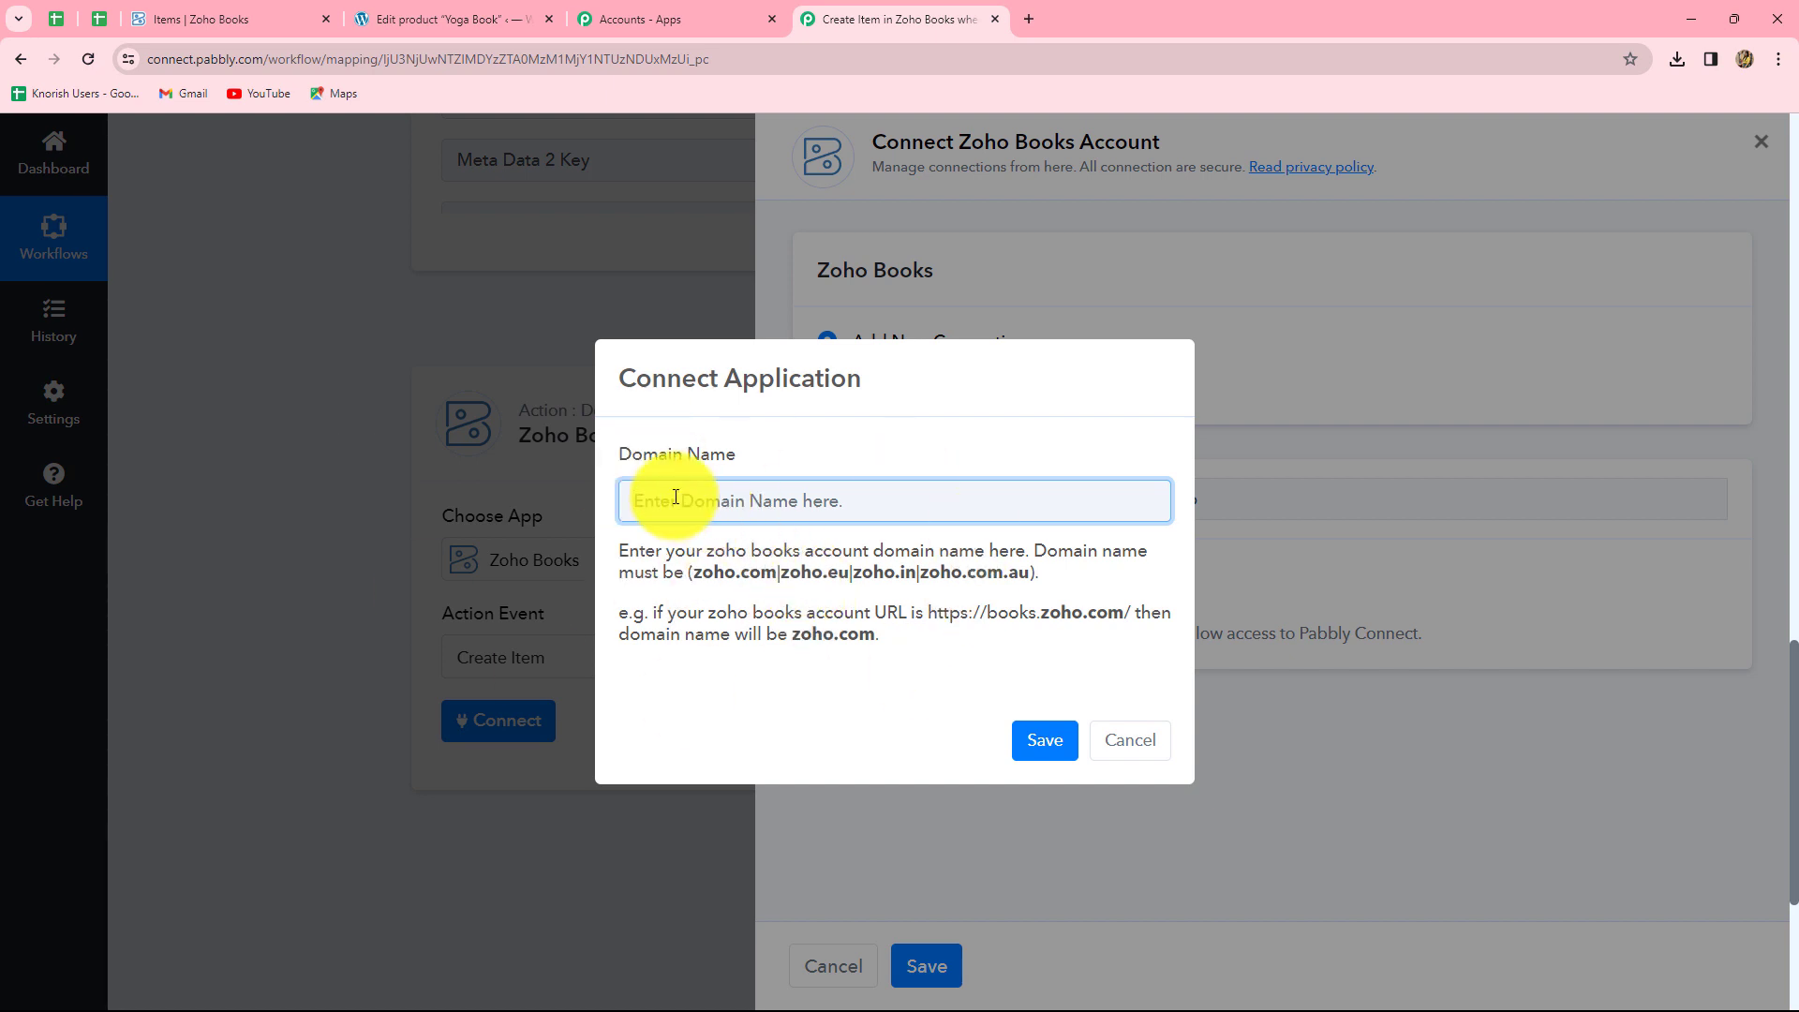
pyautogui.click(233, 18)
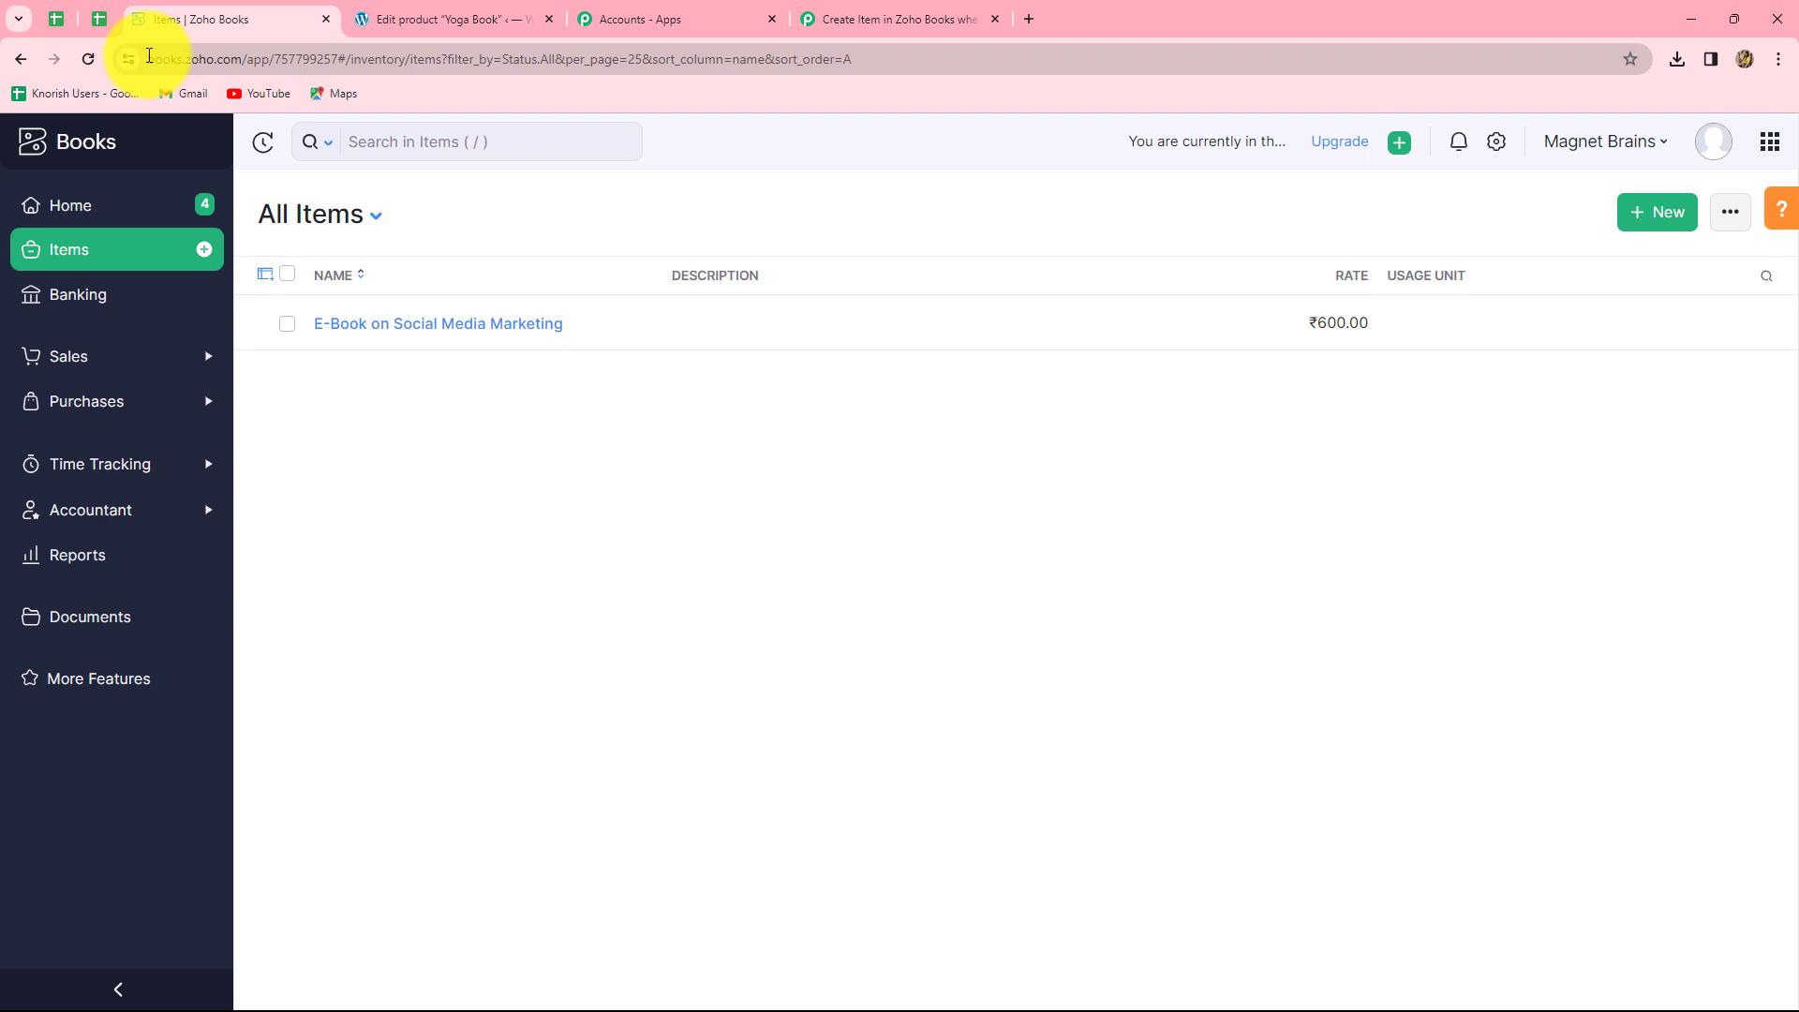
pyautogui.click(186, 57)
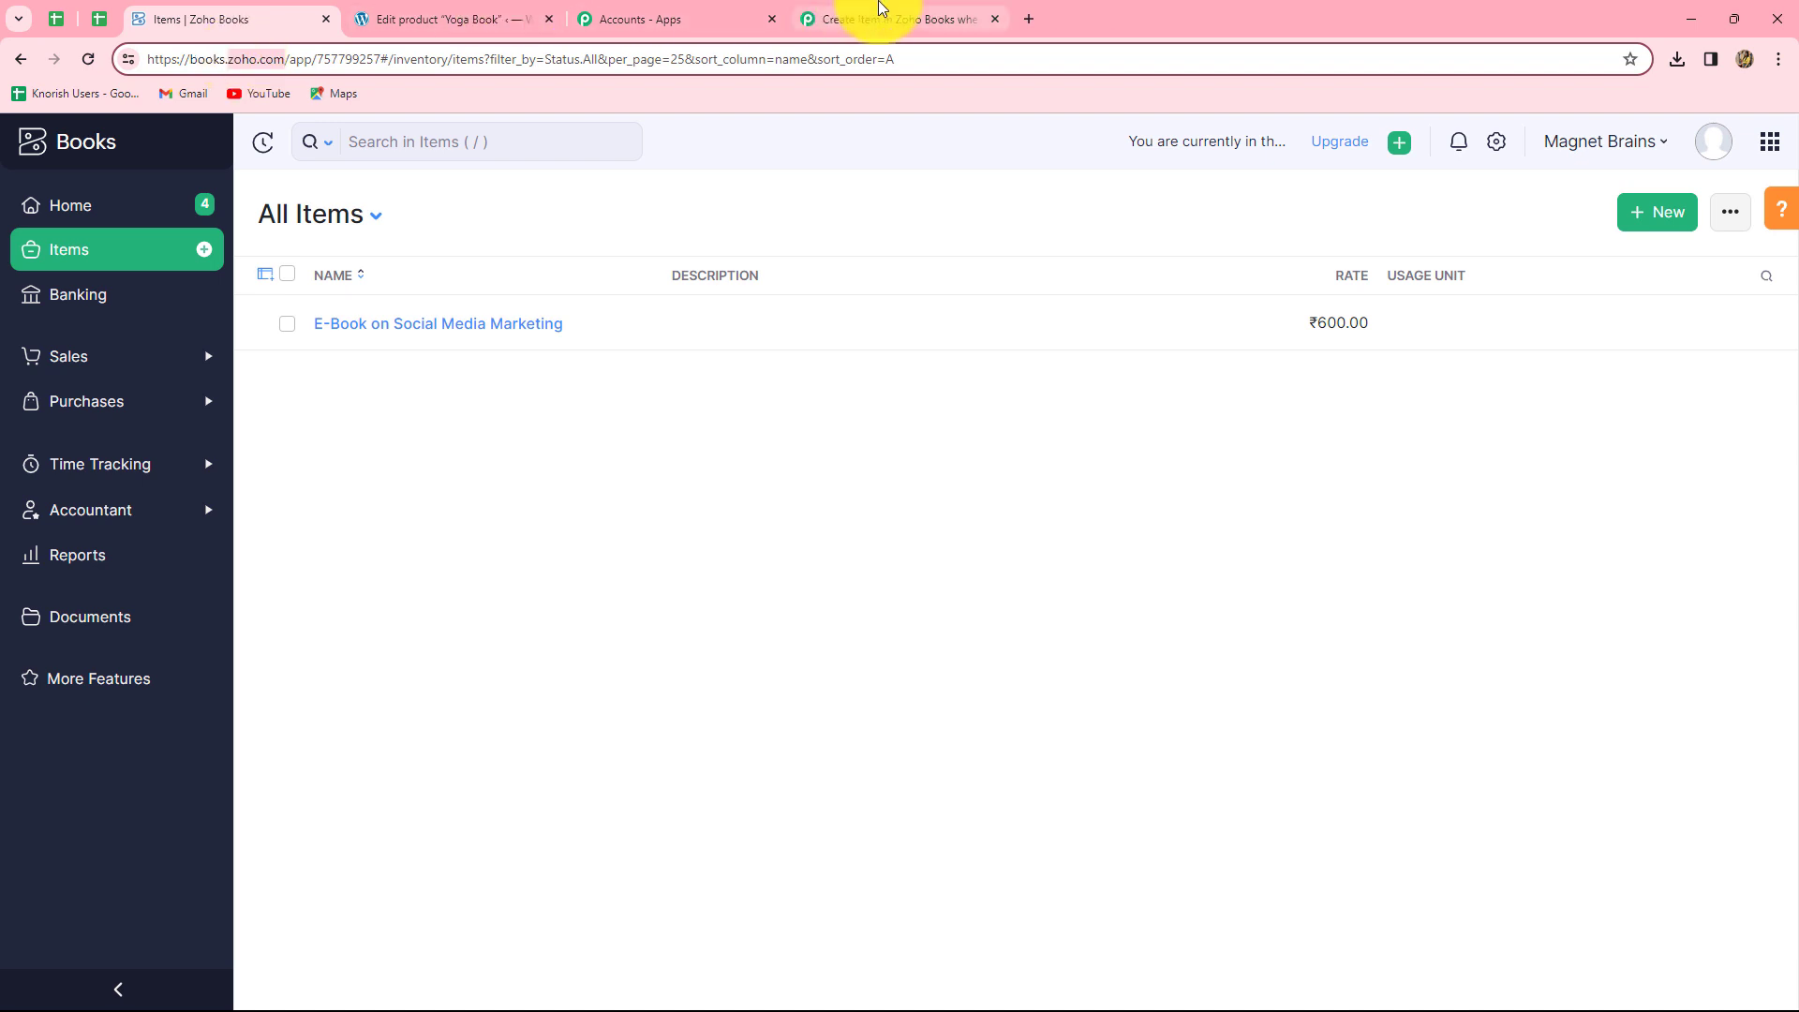
pyautogui.click(880, 11)
pyautogui.write('zoho.com')
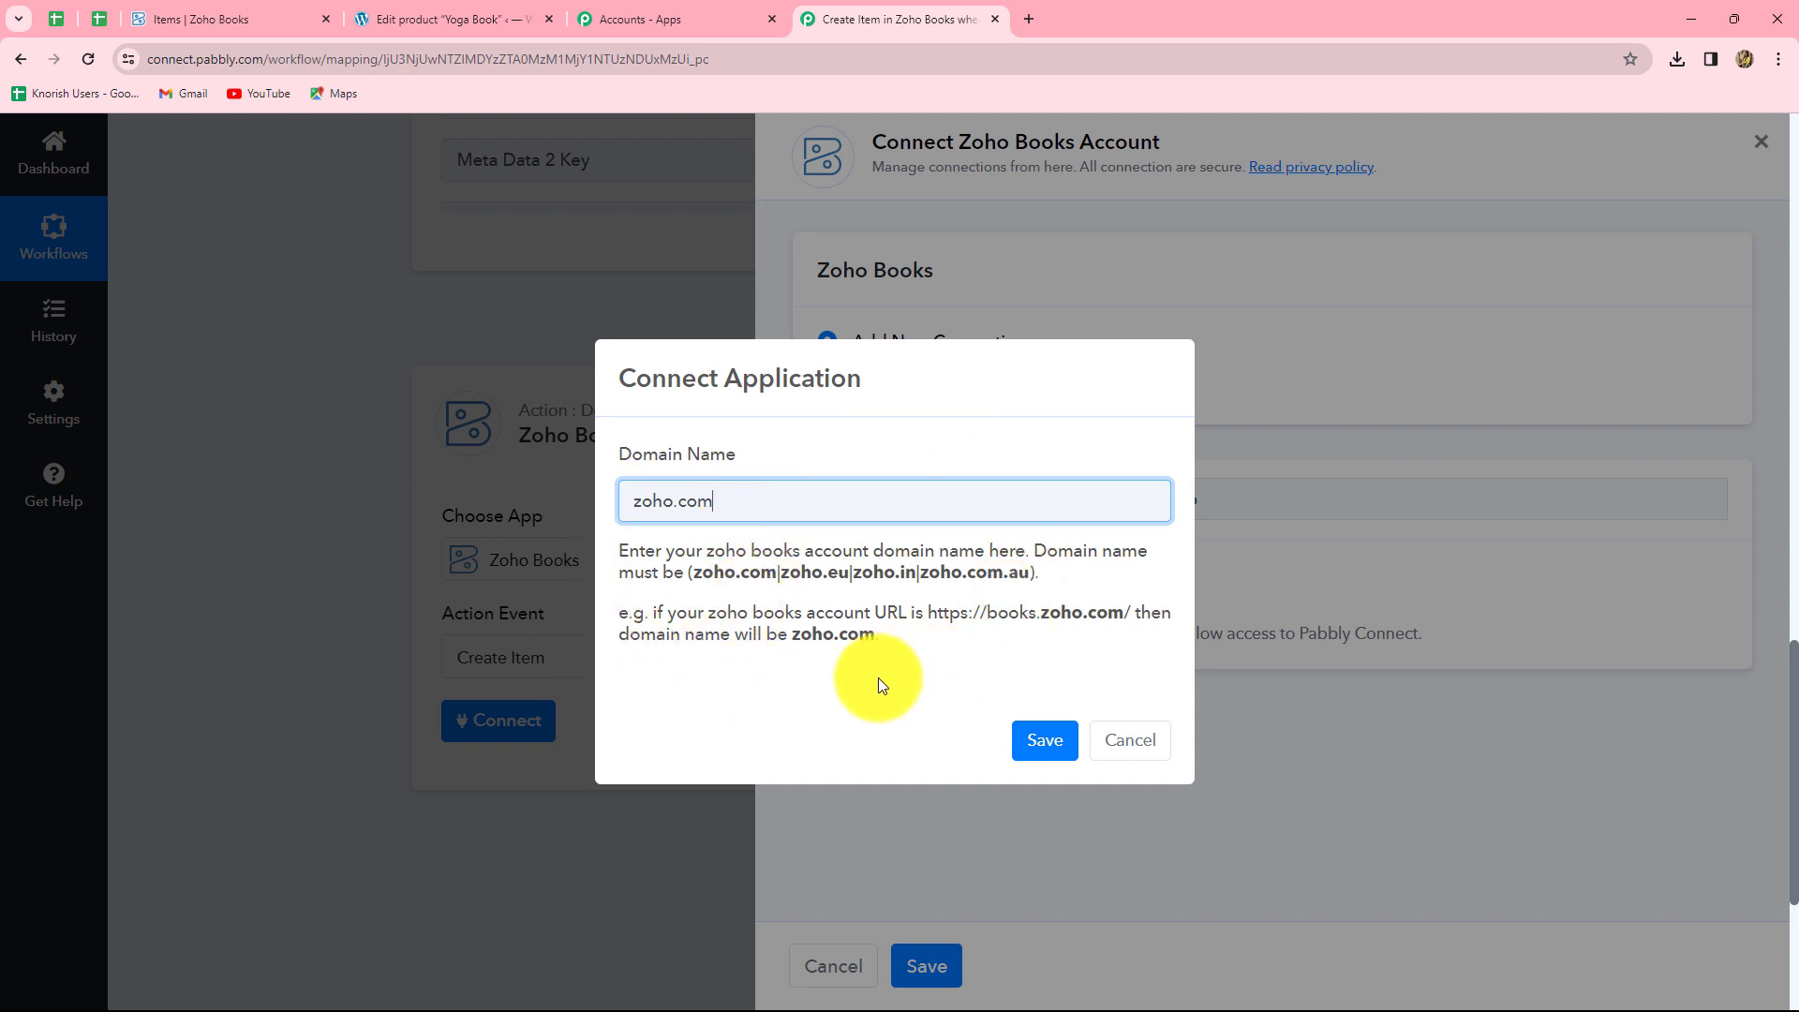
pyautogui.click(1036, 742)
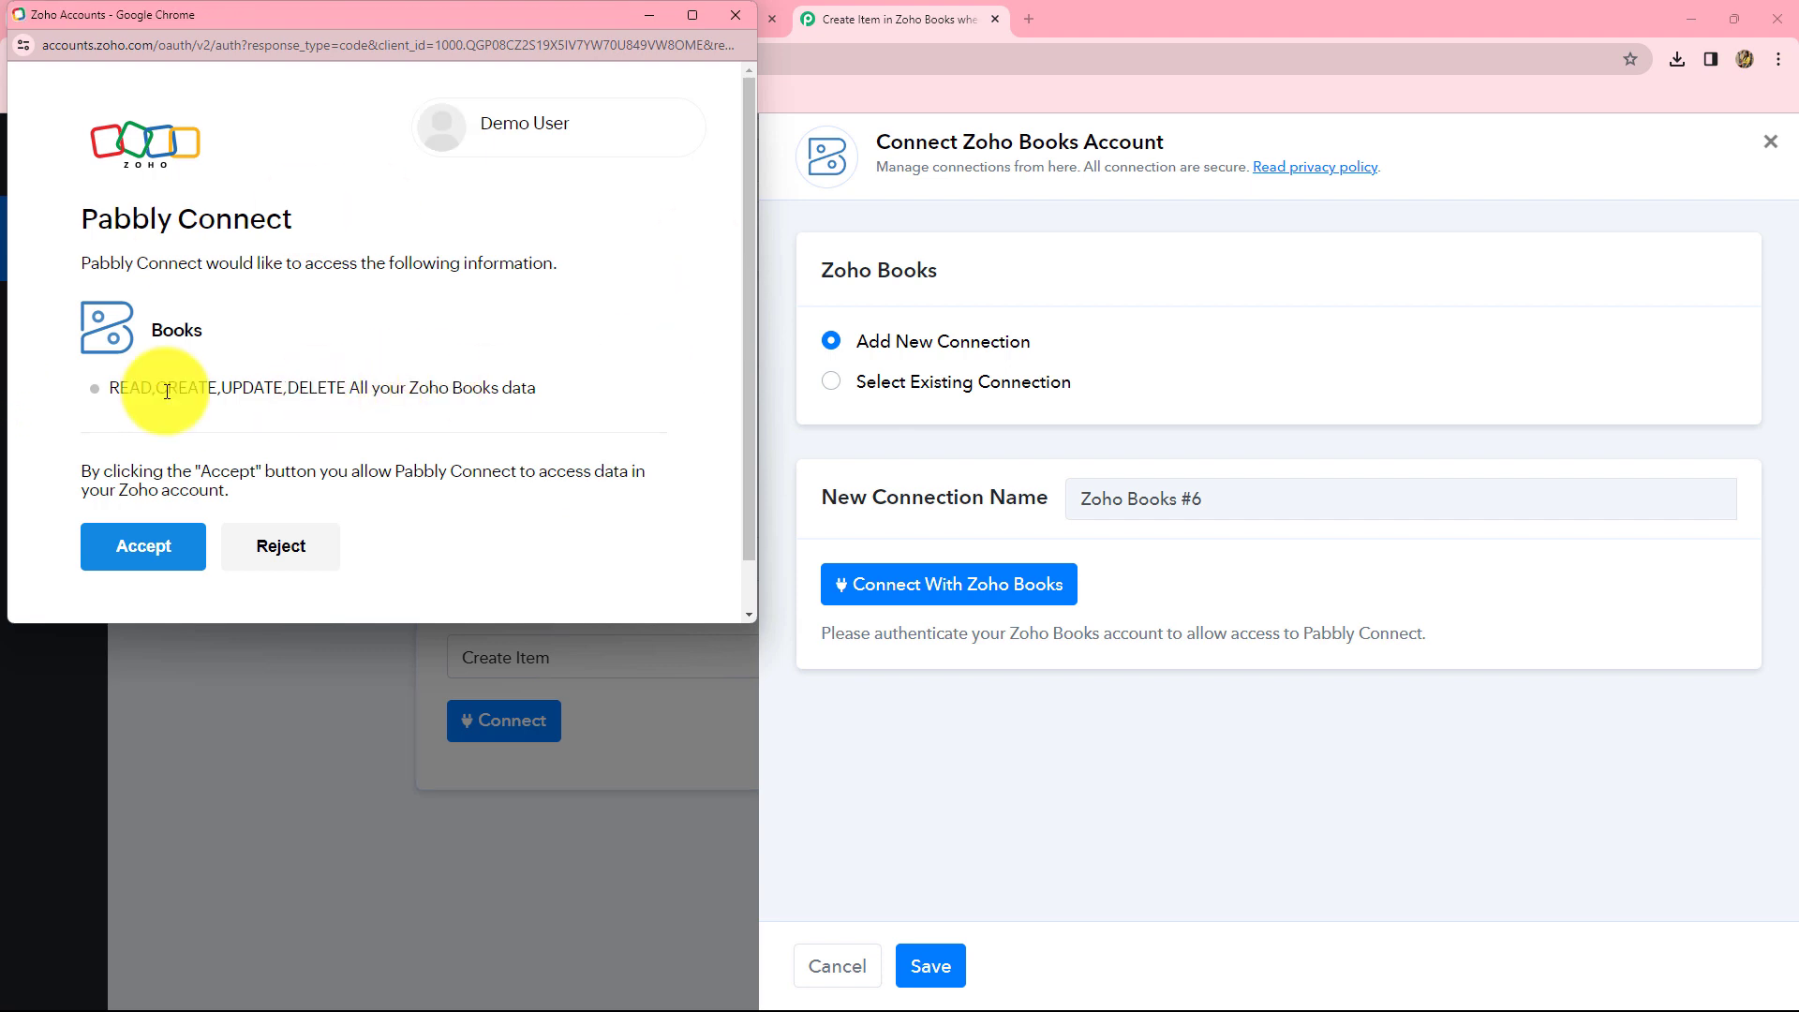
pyautogui.click(122, 554)
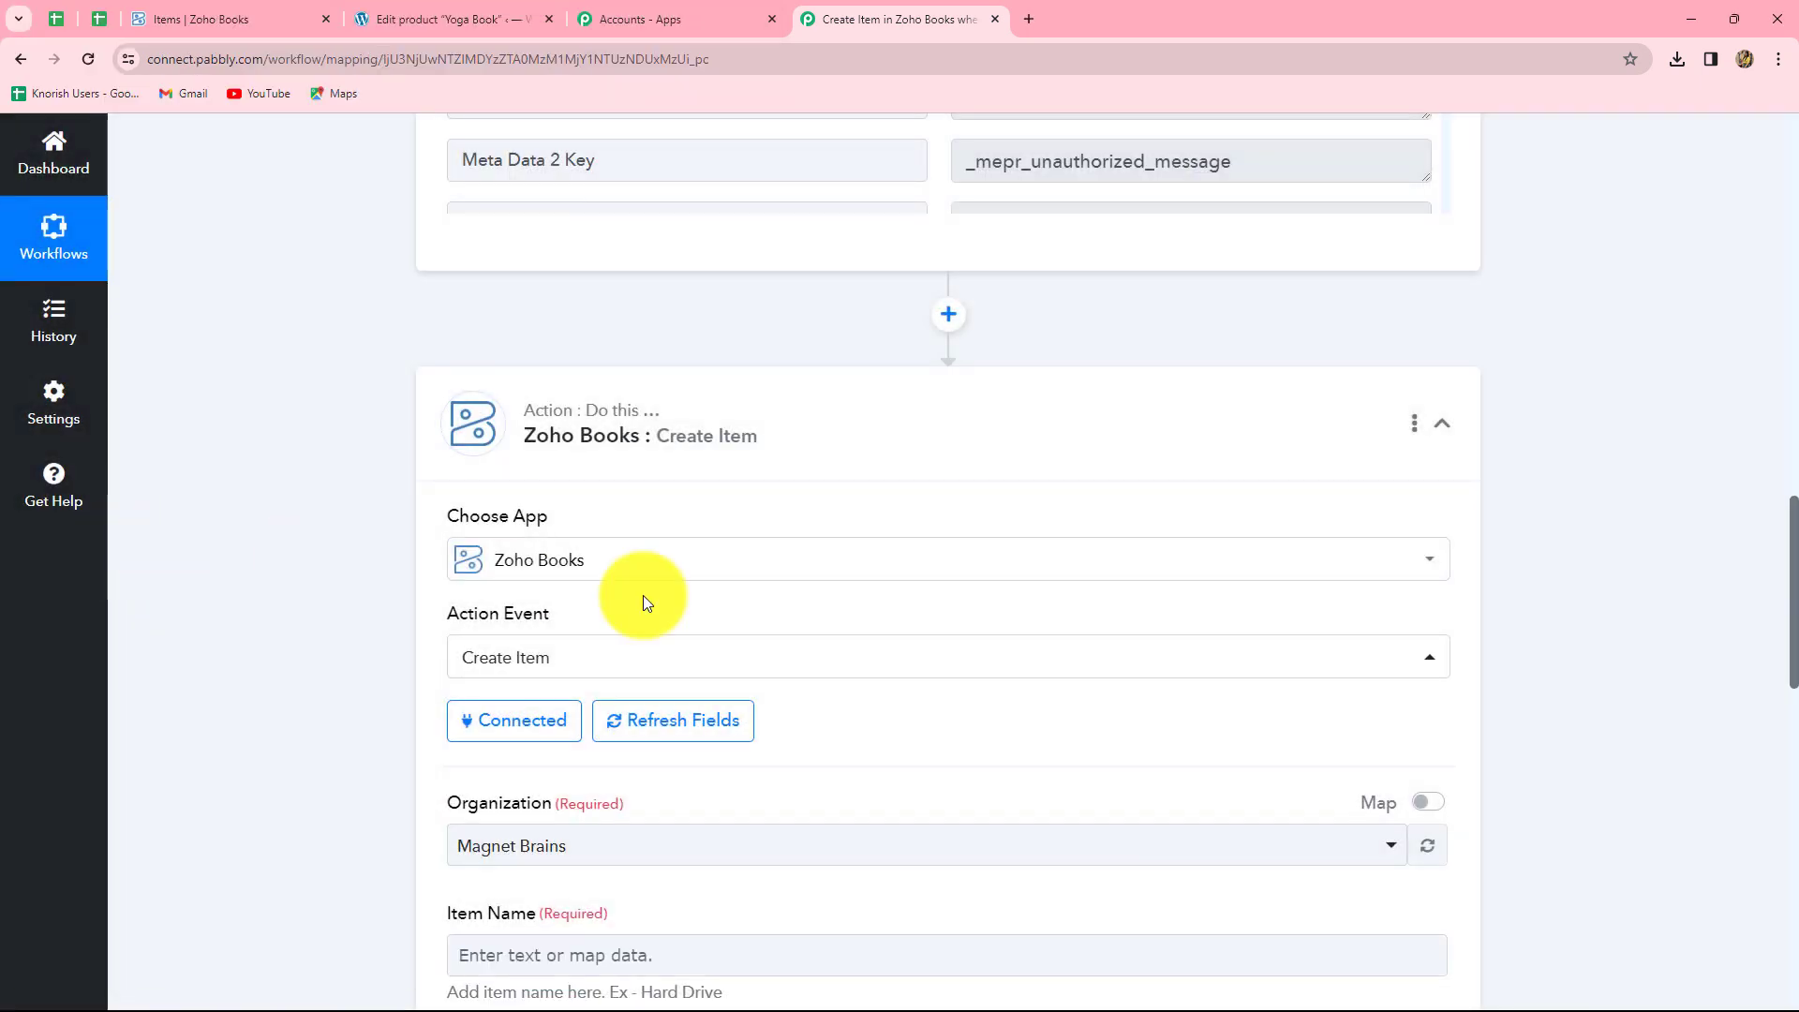
# Step: Examine the Create Item fields and the trigger response, and compare the selected organization with the one in Zoho Books
pyautogui.click(254, 20)
pyautogui.click(852, 14)
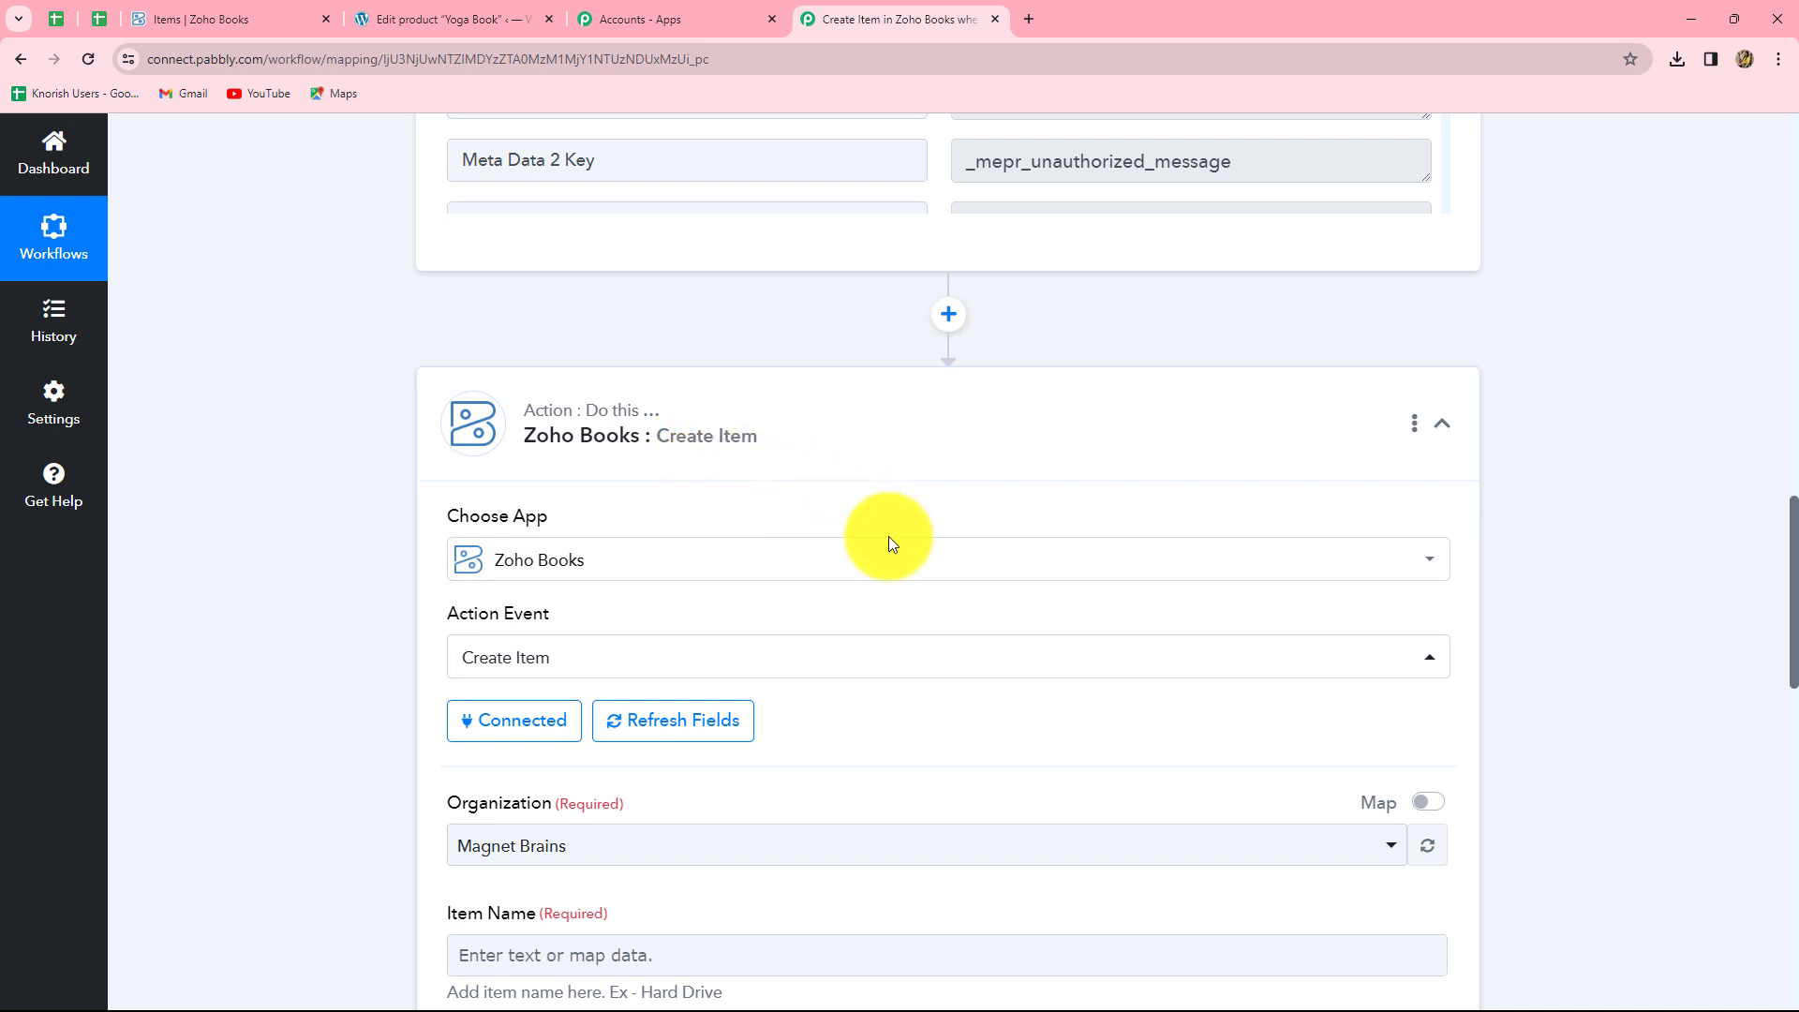
pyautogui.scroll(-3, 888, 536)
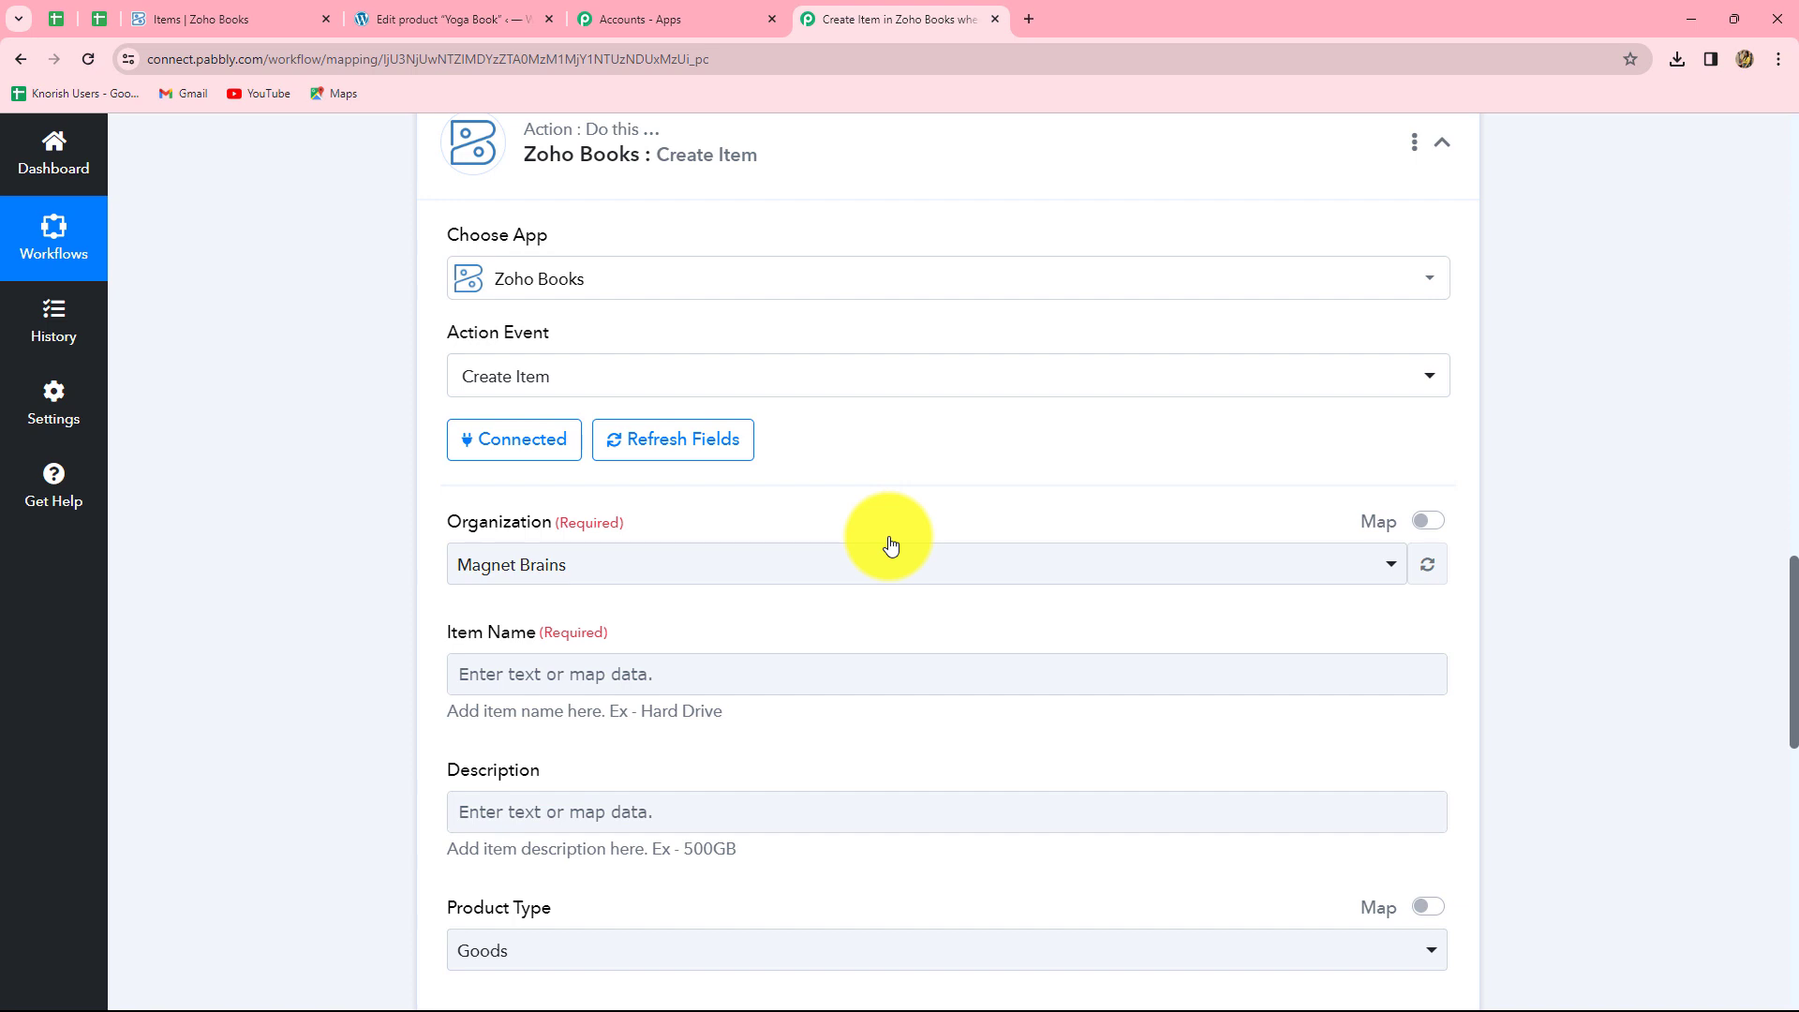
pyautogui.scroll(-10, 890, 545)
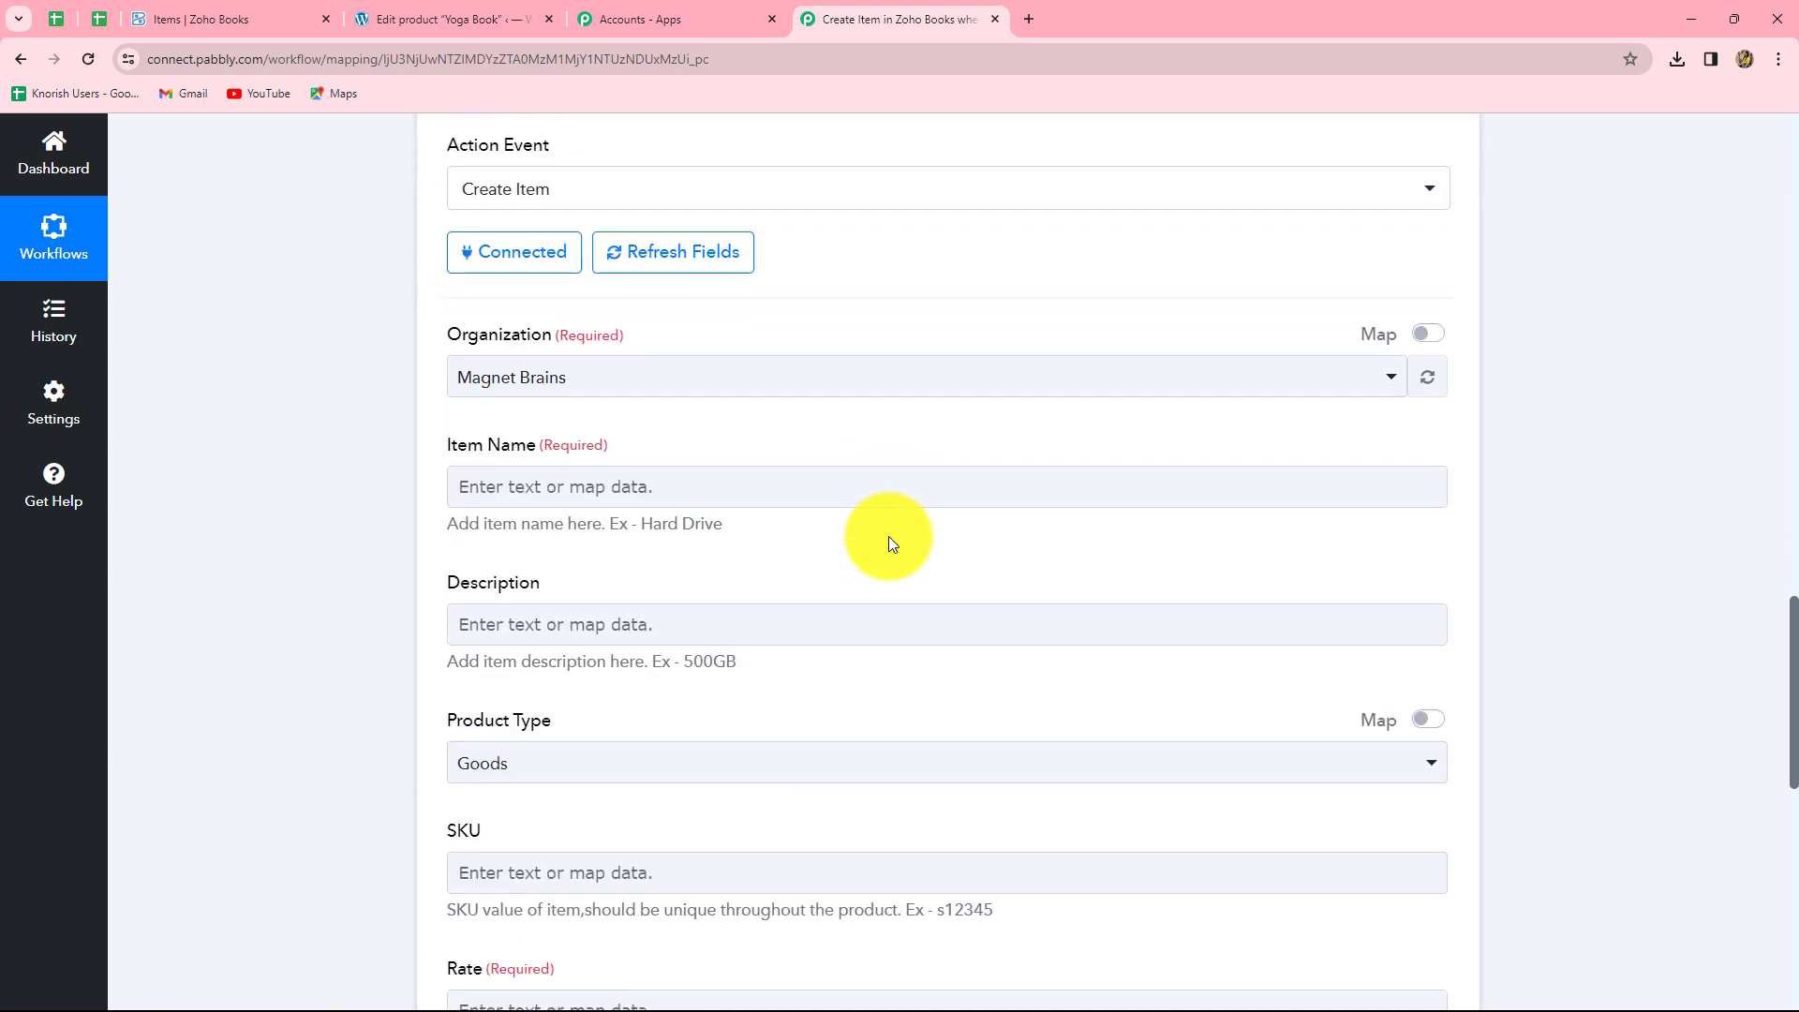
pyautogui.scroll(8, 888, 536)
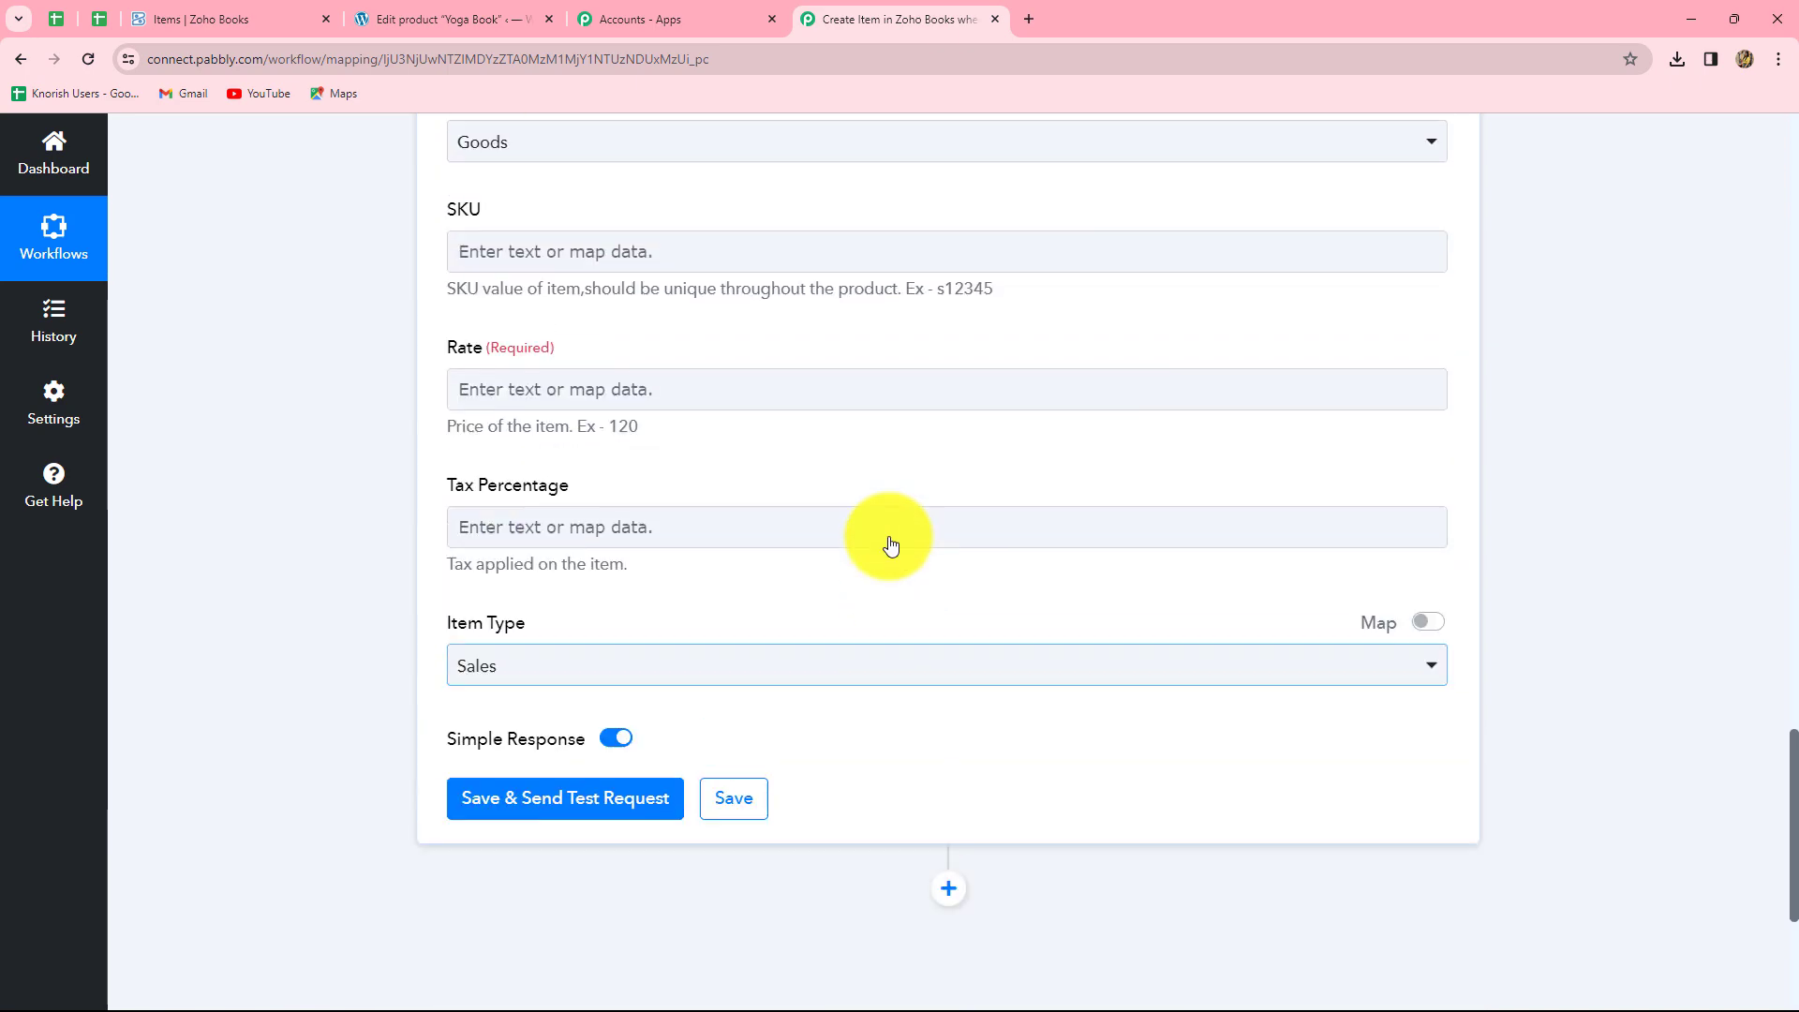
pyautogui.scroll(1, 888, 536)
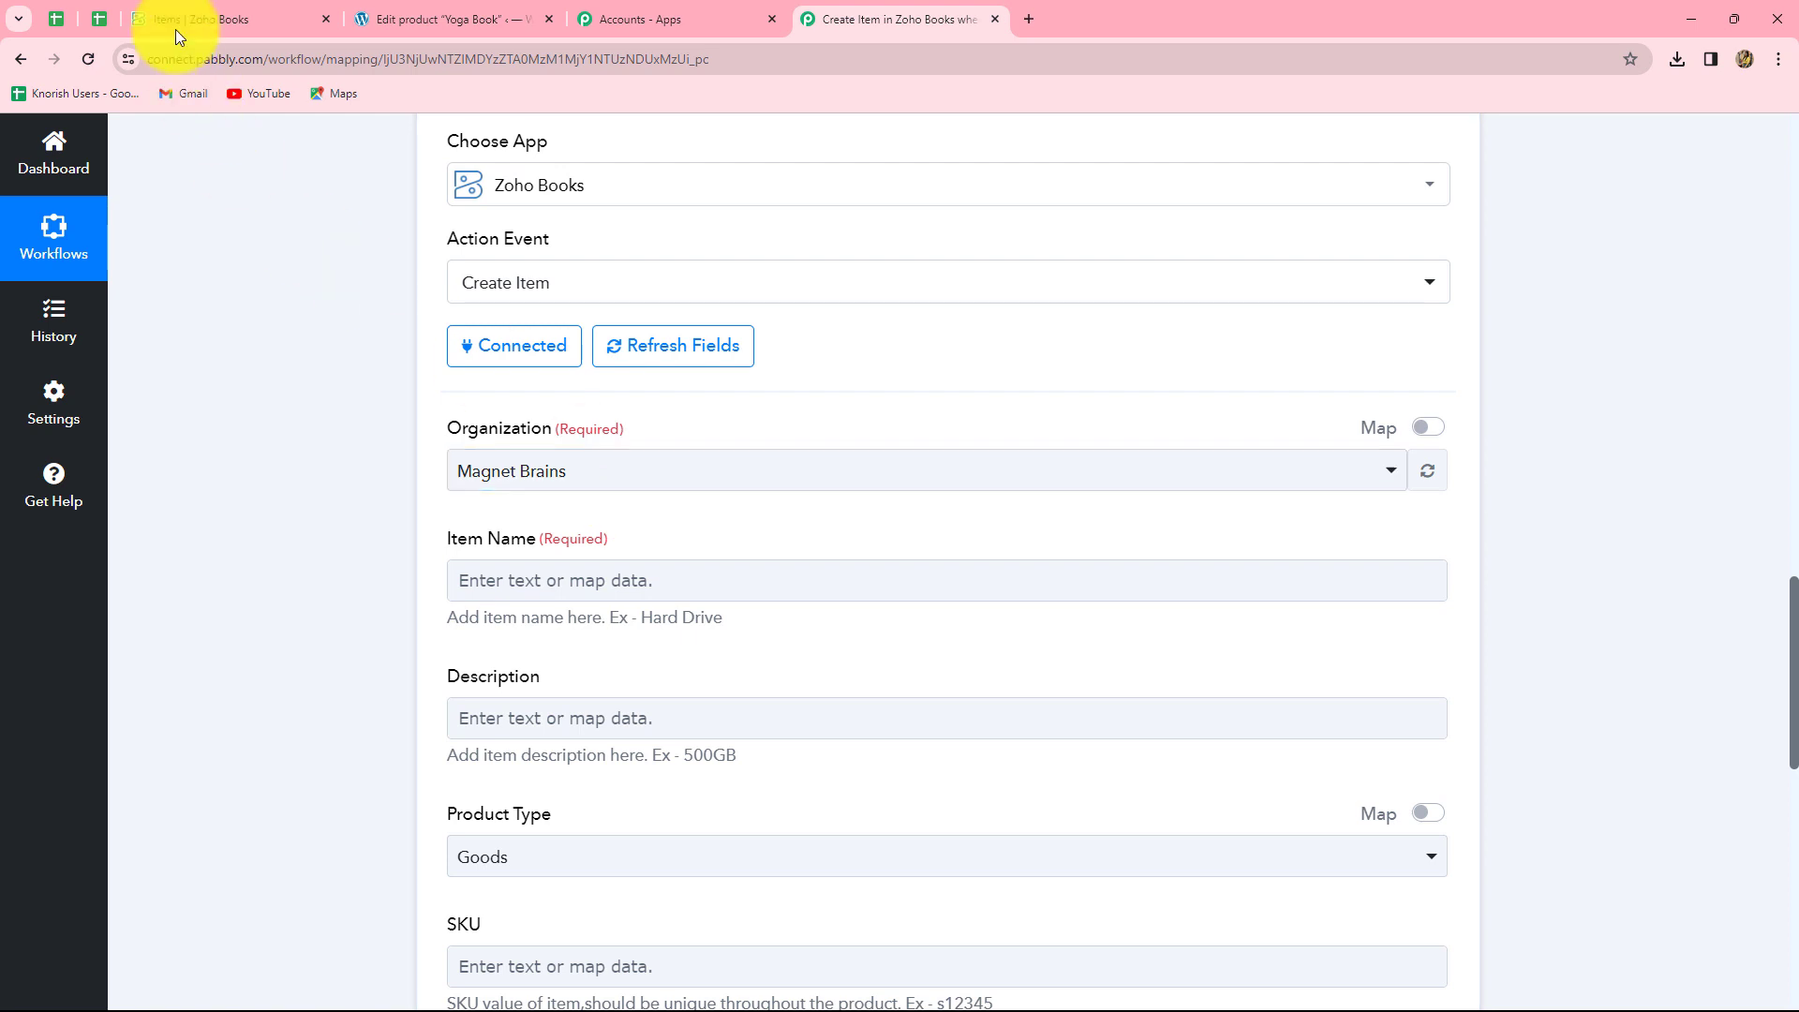
pyautogui.click(221, 13)
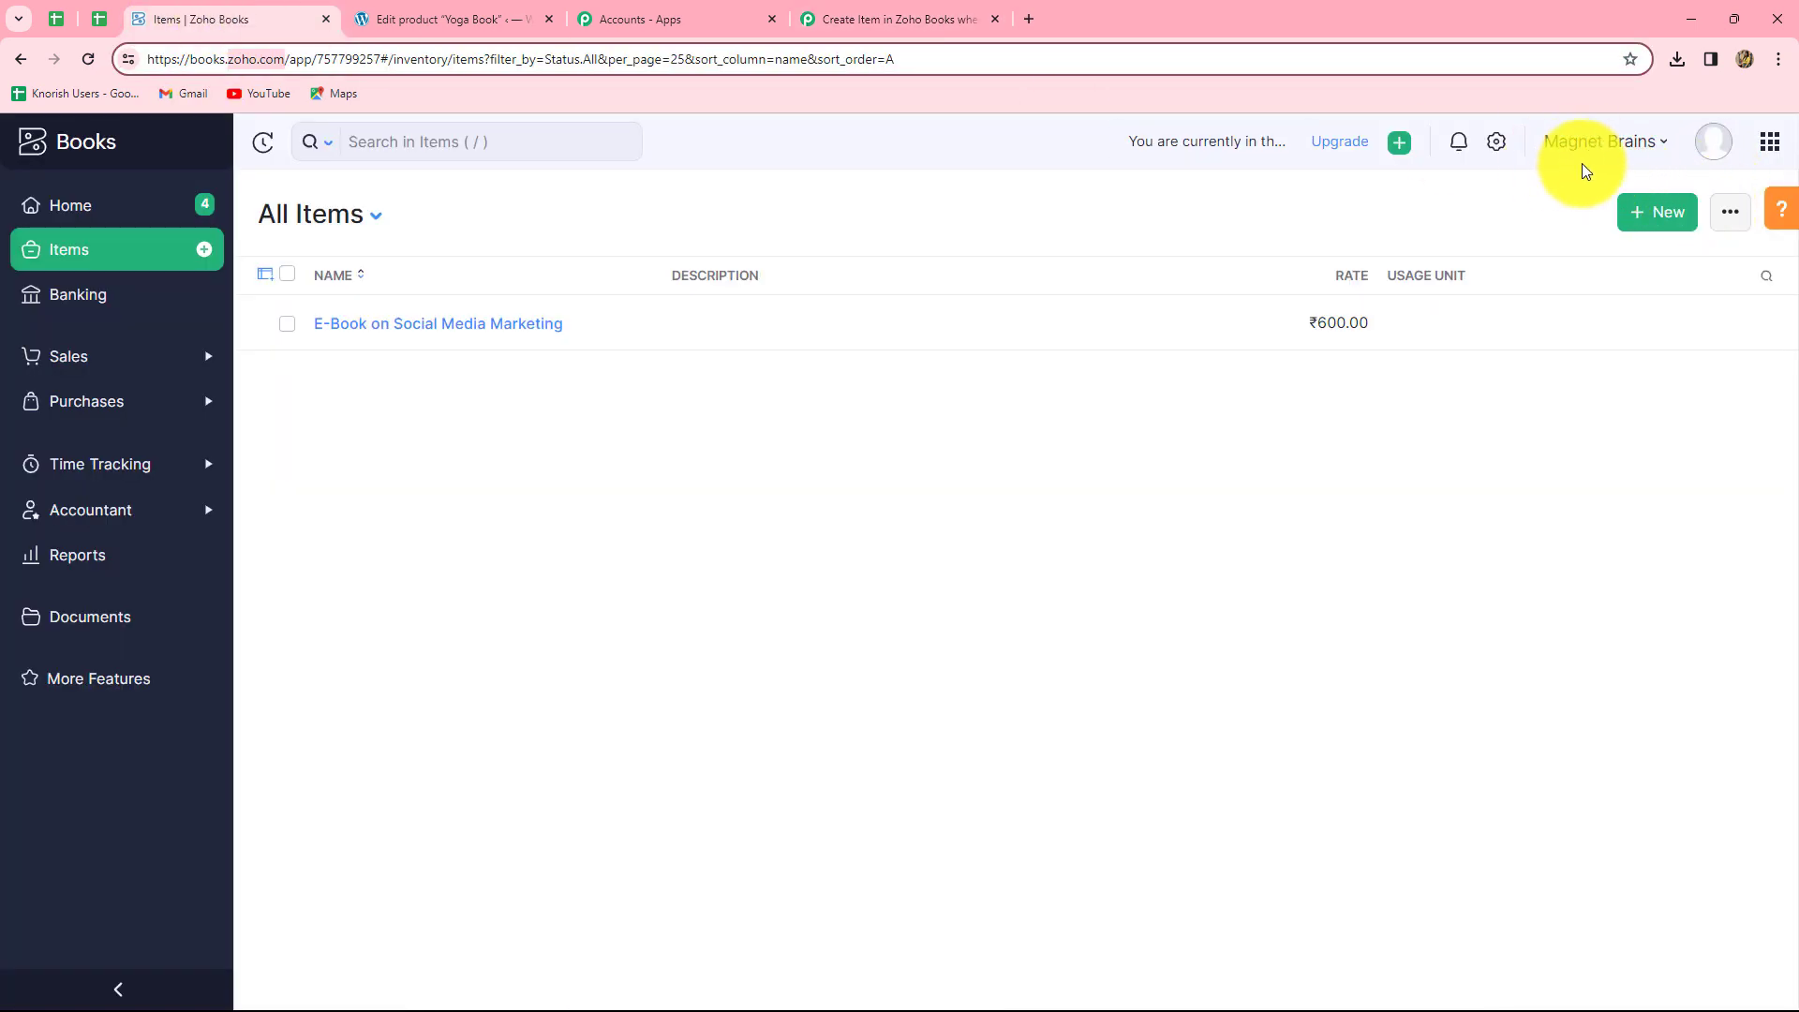
pyautogui.click(894, 11)
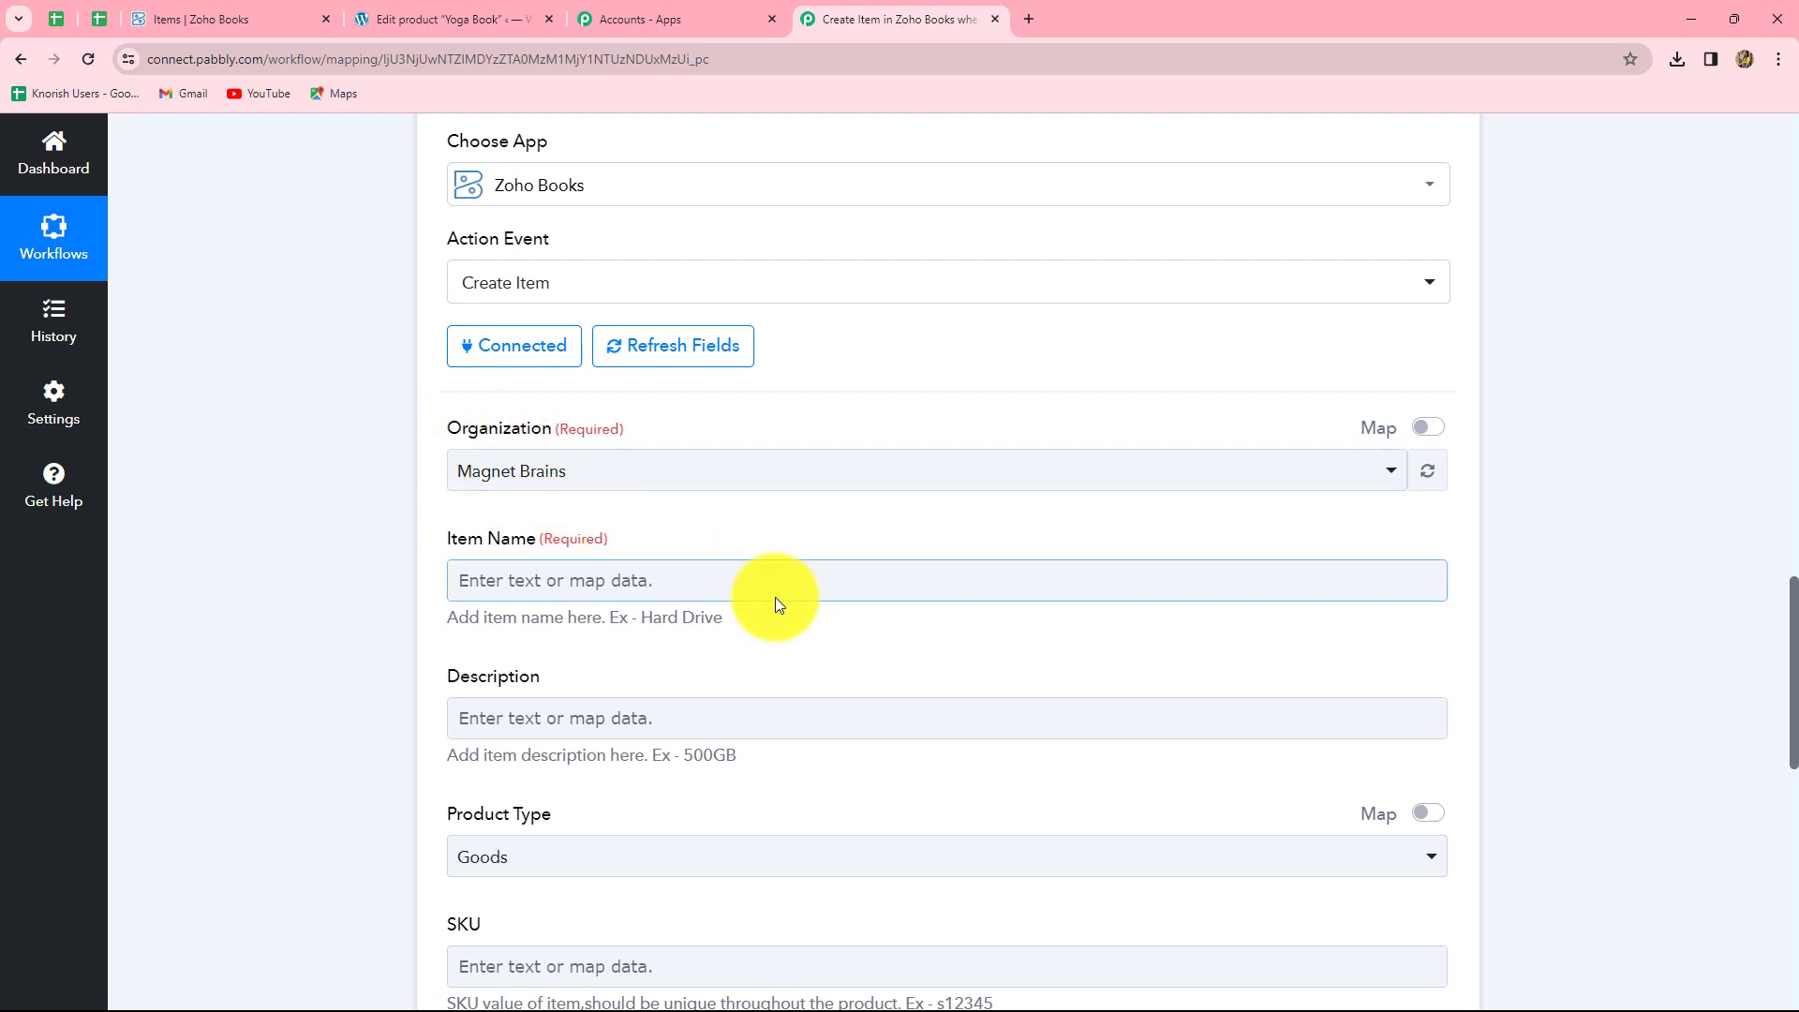
pyautogui.scroll(-3, 774, 598)
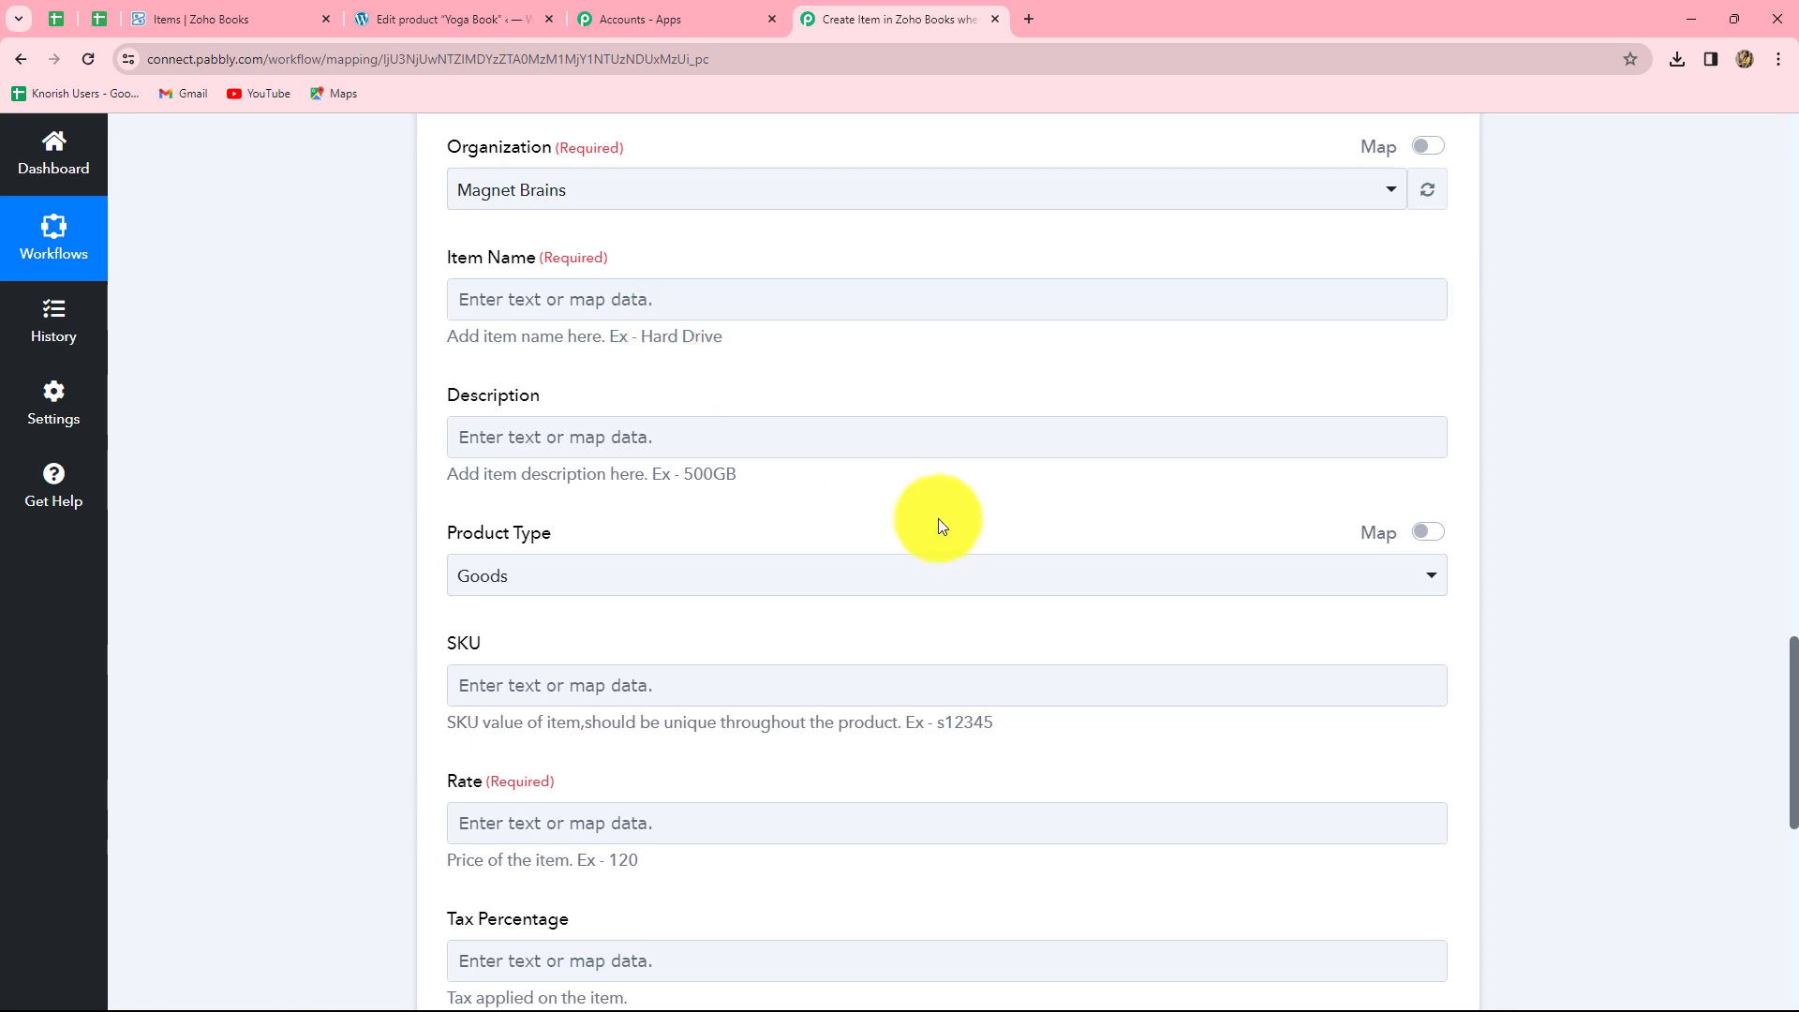
pyautogui.scroll(2, 935, 619)
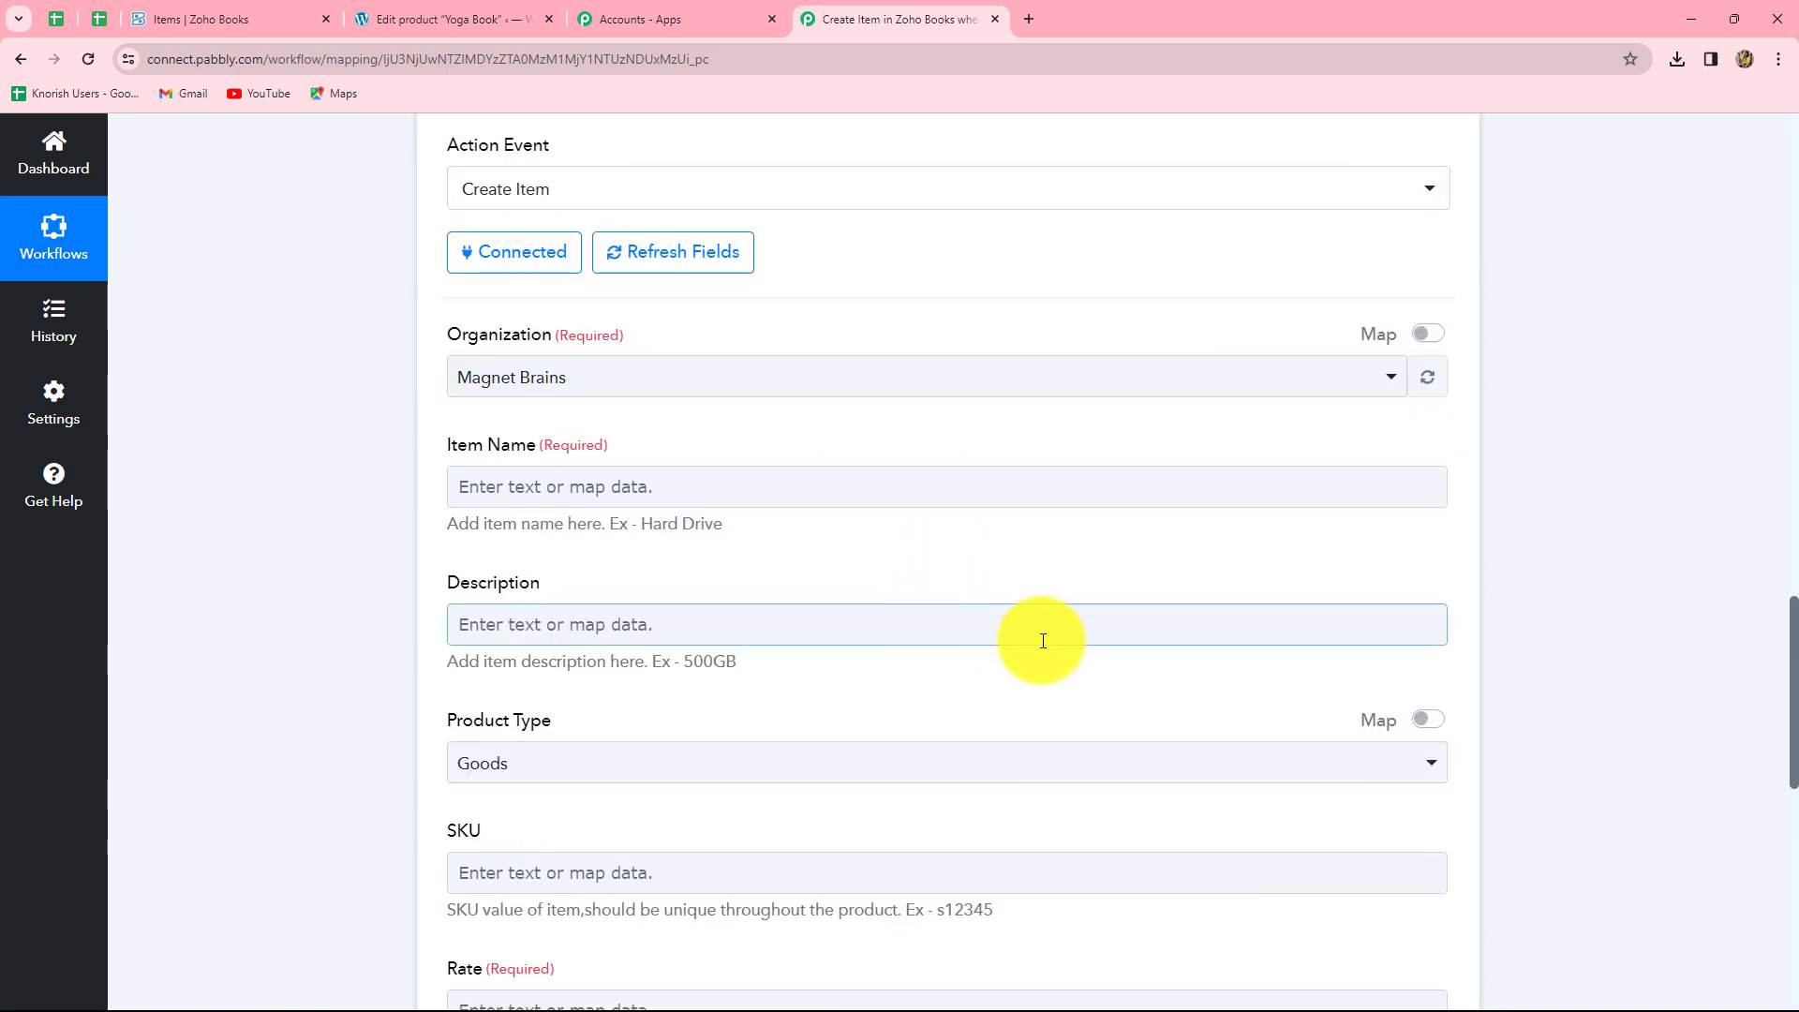
pyautogui.scroll(10, 1040, 635)
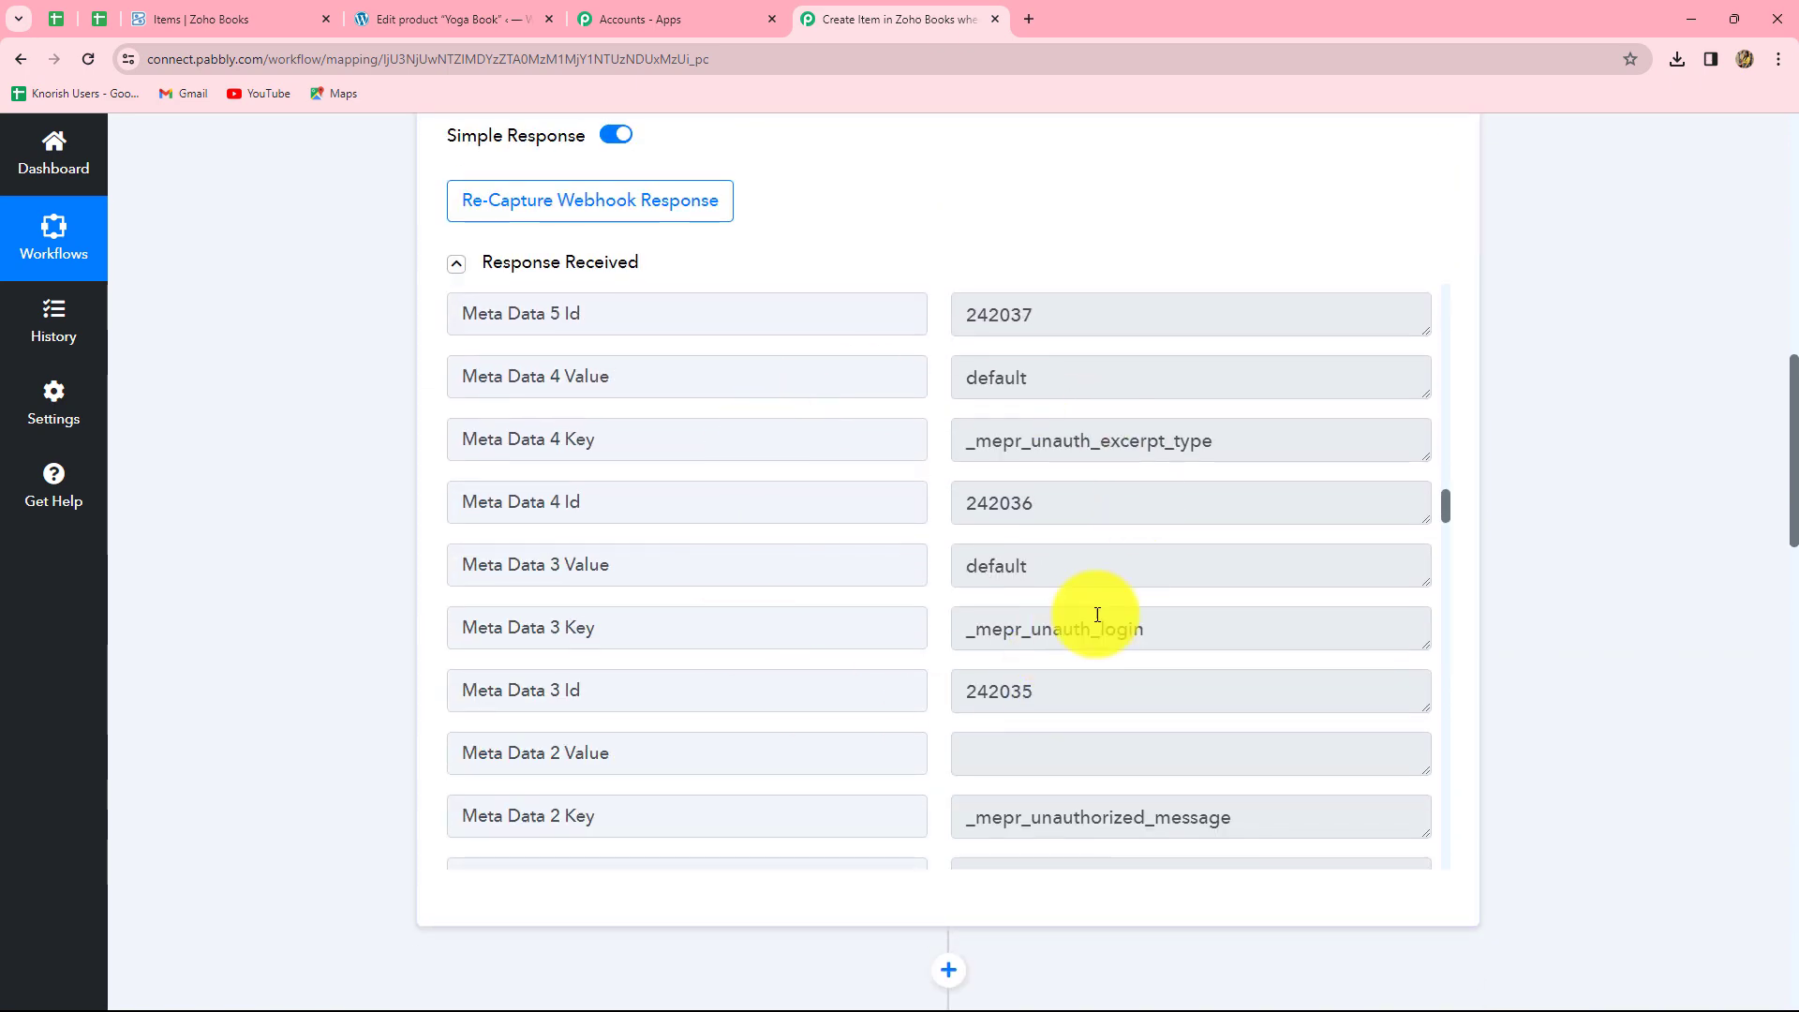
pyautogui.scroll(-1, 1506, 602)
pyautogui.scroll(-10, 1507, 605)
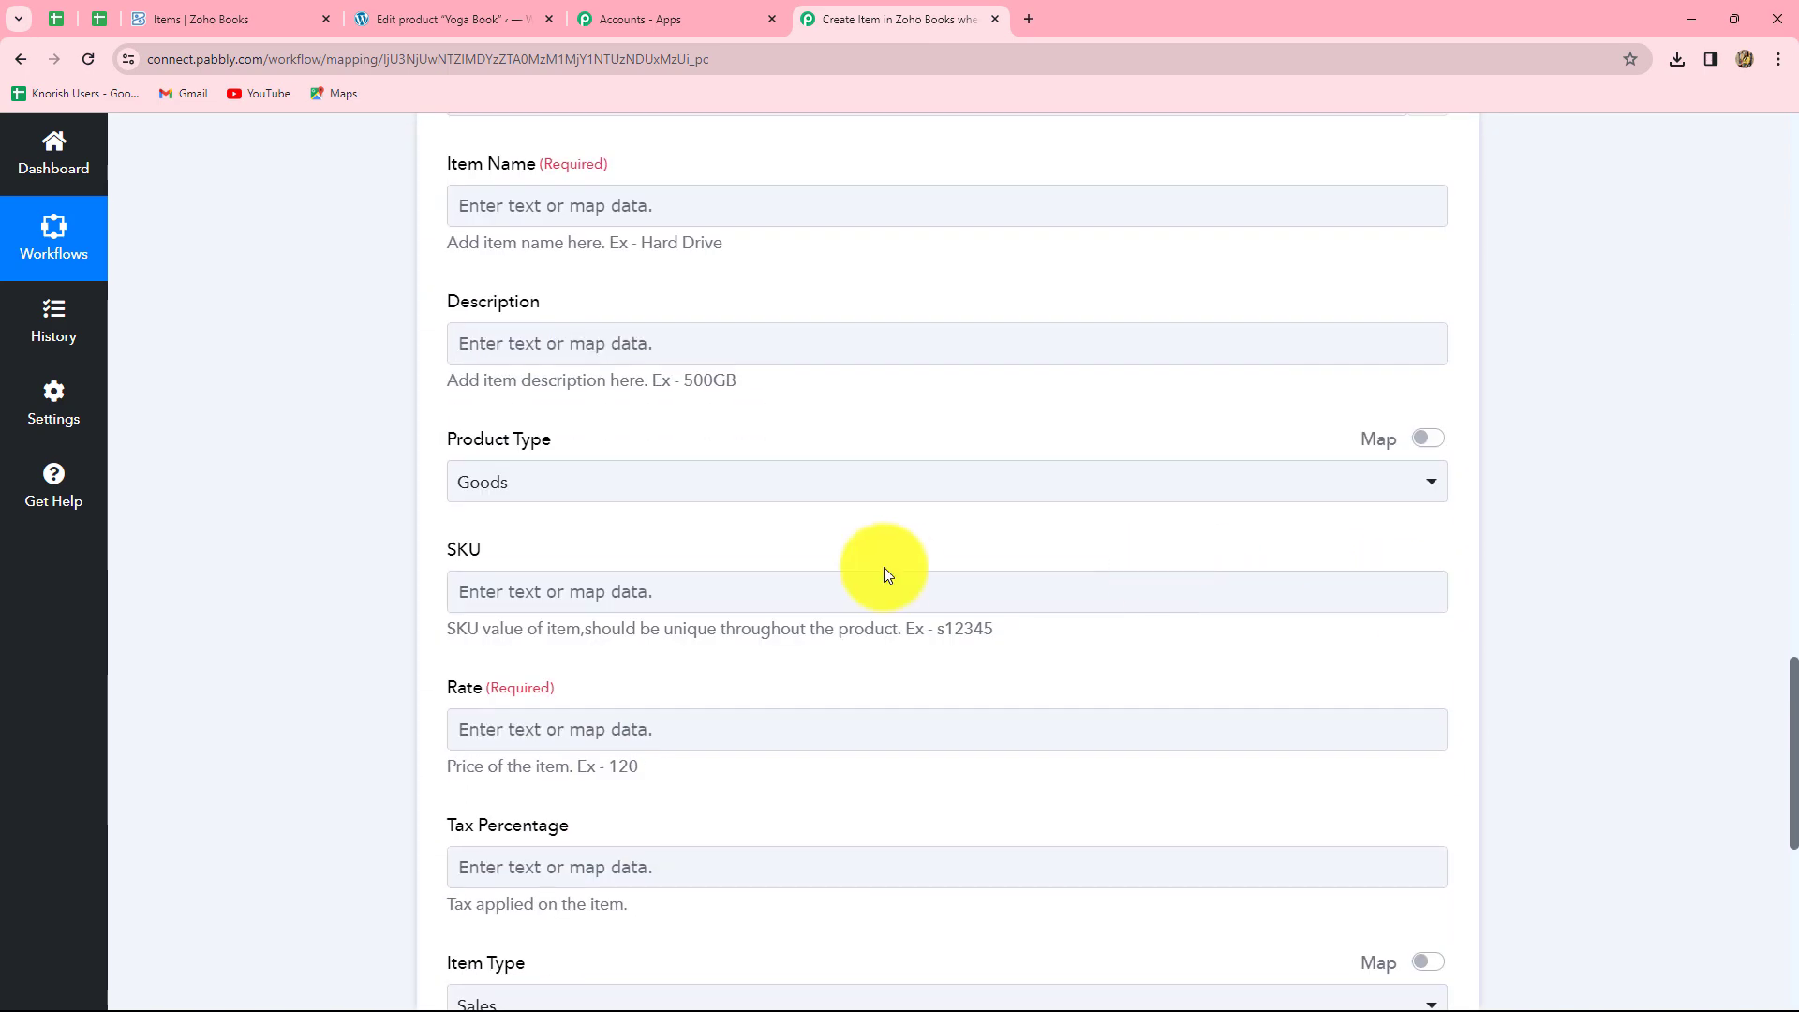
# Step: Map the Item Name field to the Name value from the WooCommerce New Product Created trigger
pyautogui.scroll(2, 620, 415)
pyautogui.click(553, 409)
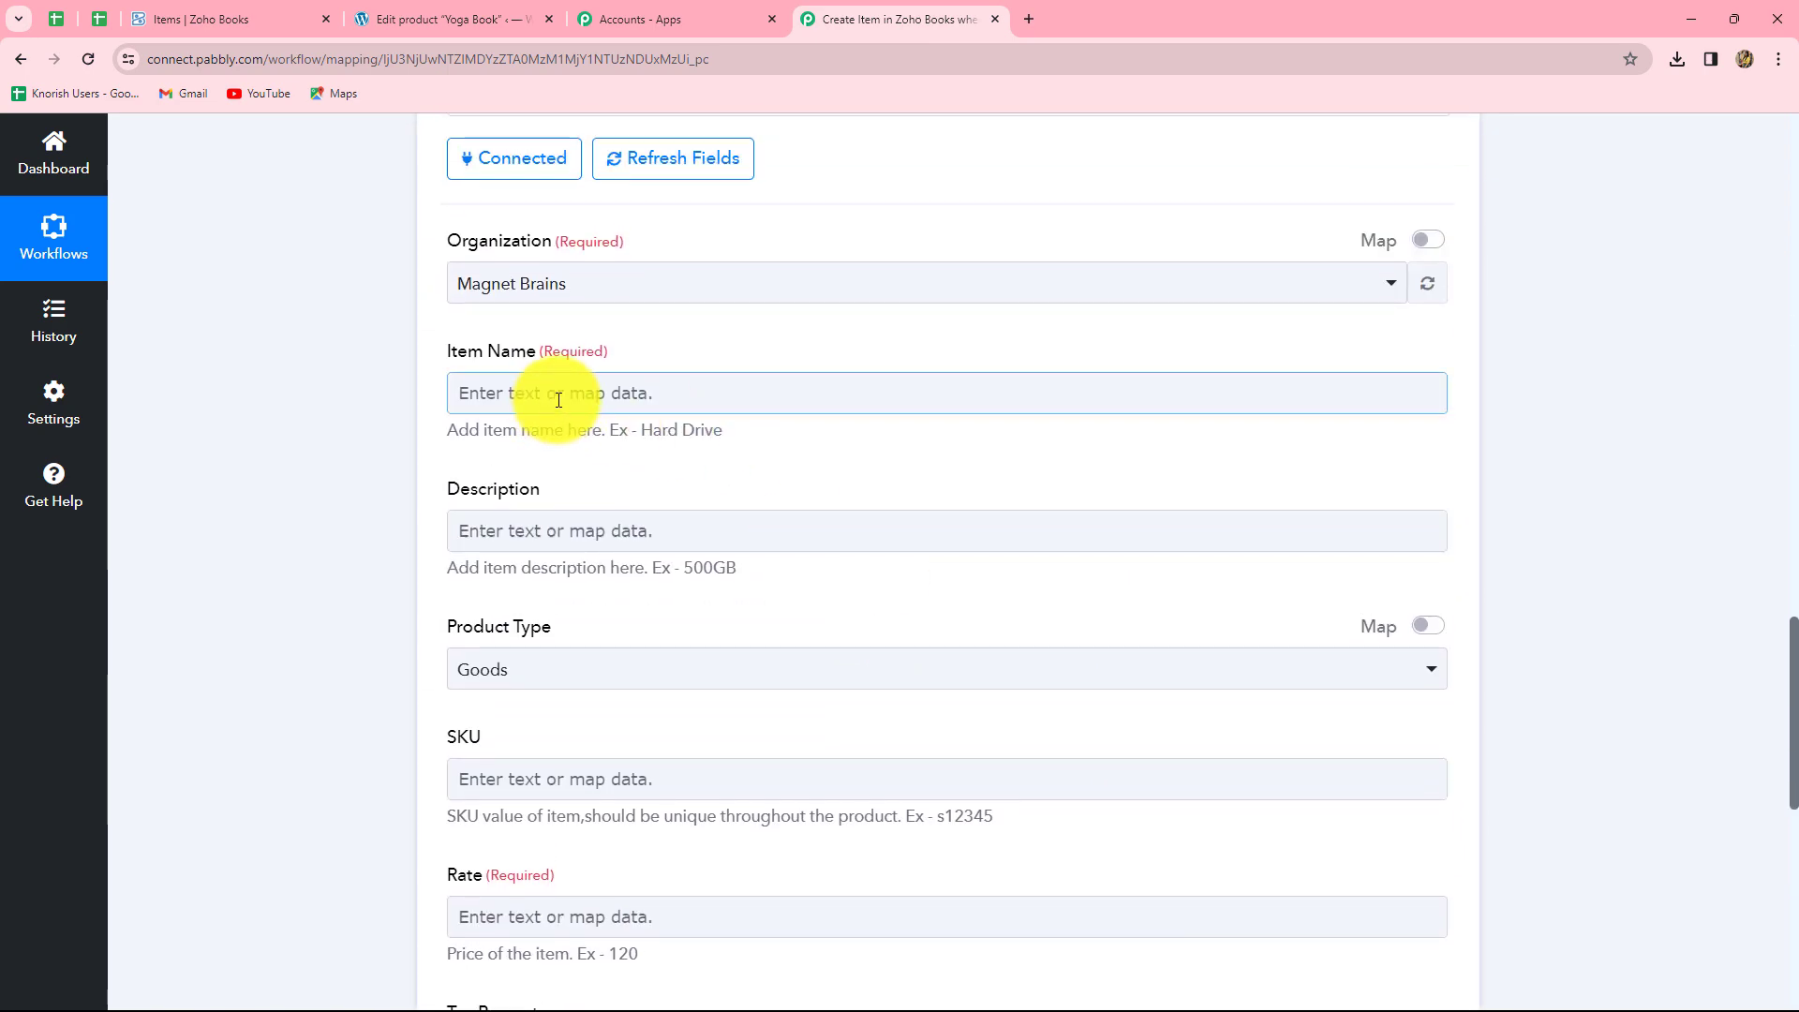
pyautogui.click(559, 400)
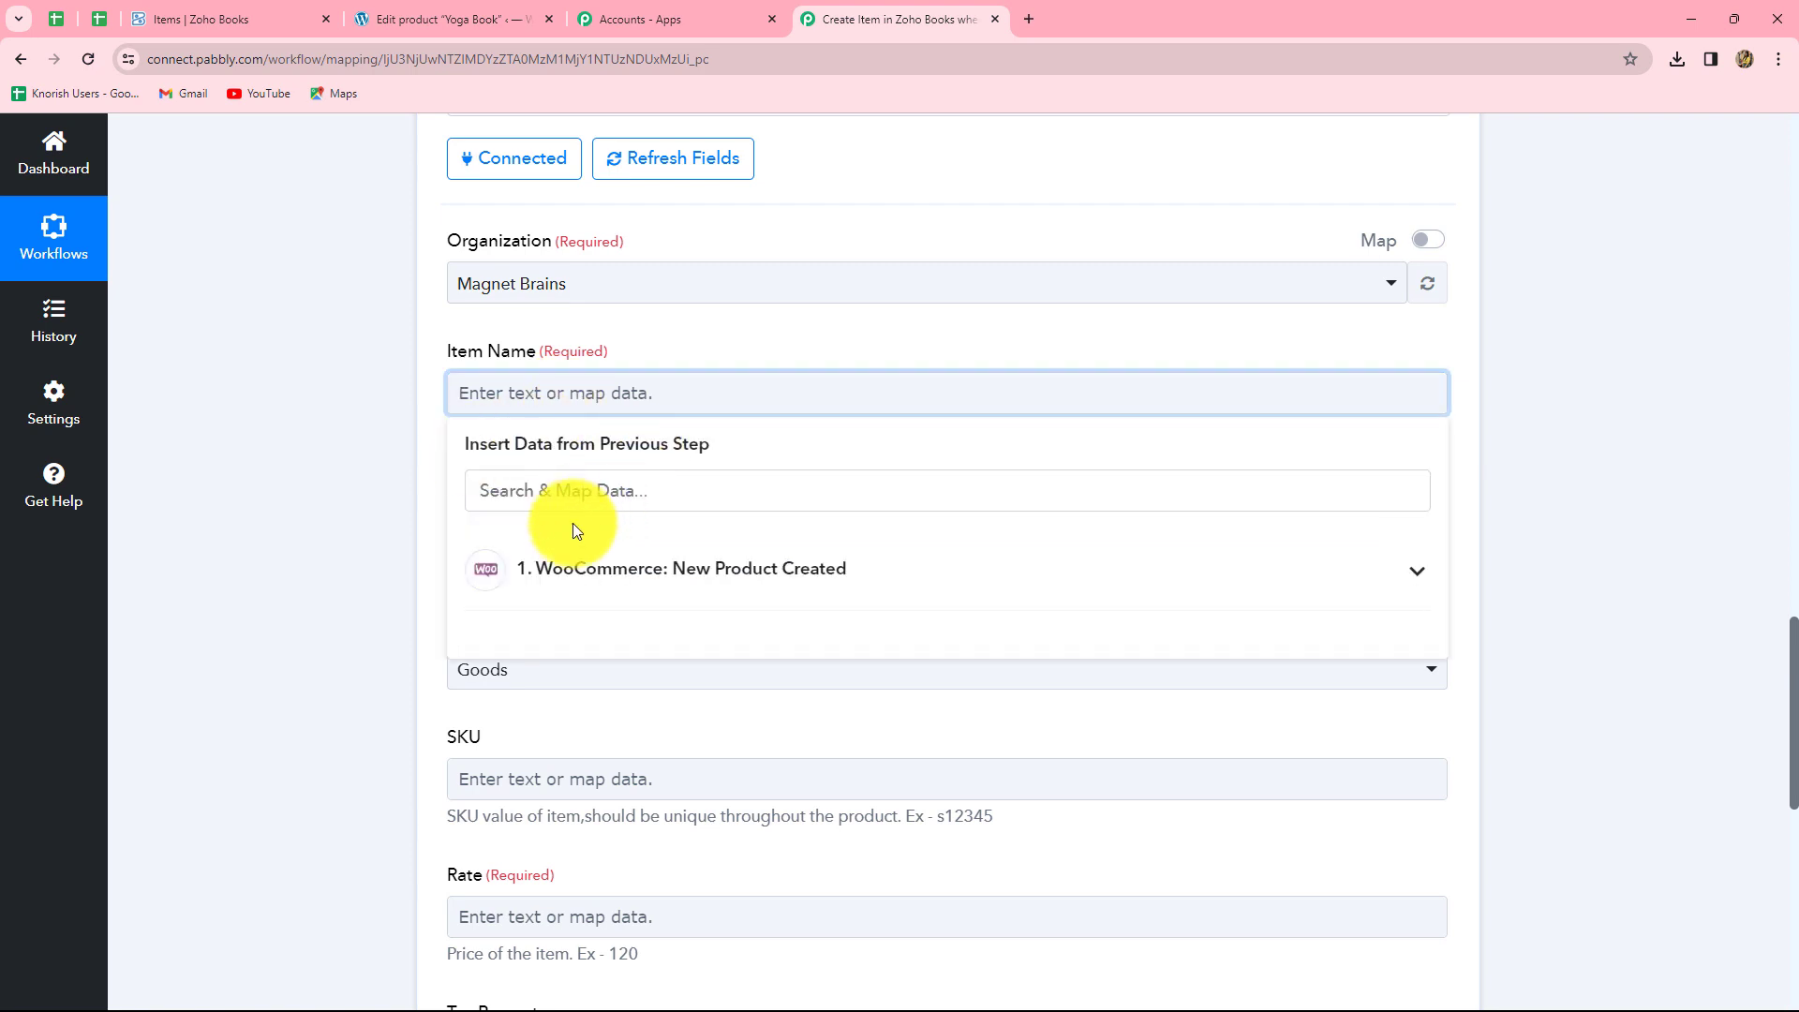
pyautogui.click(636, 574)
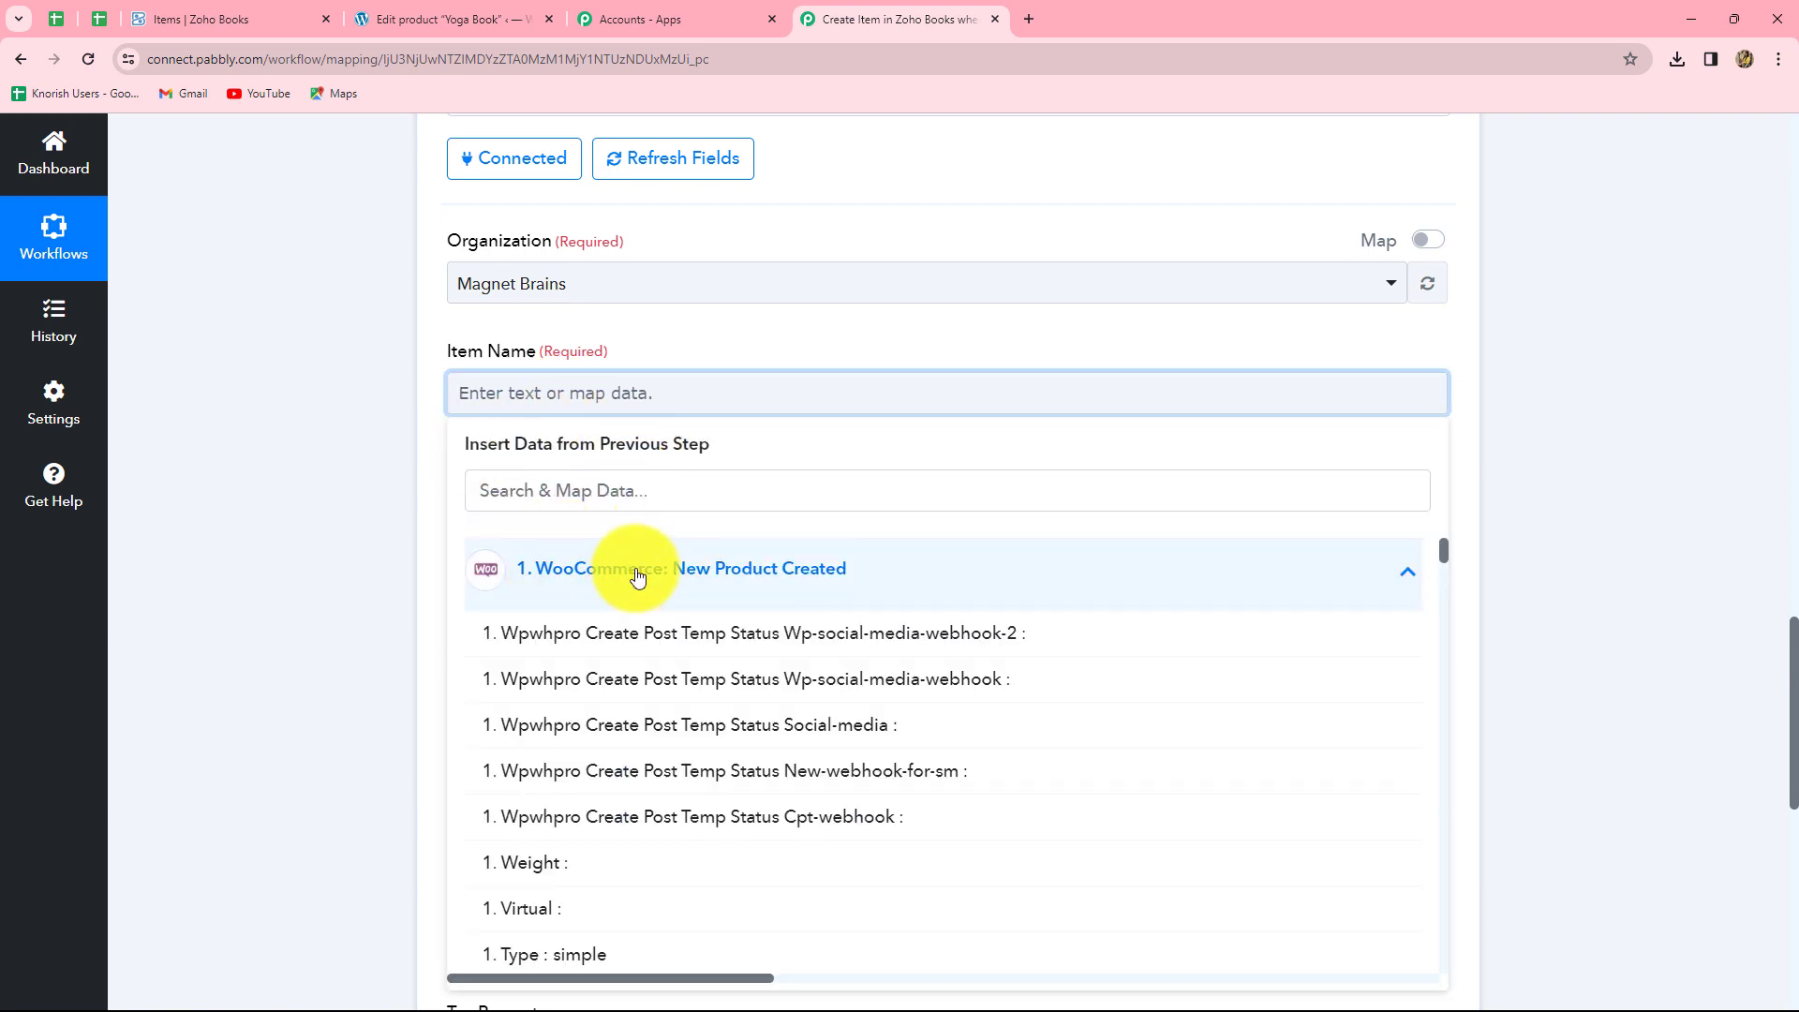
pyautogui.scroll(-8, 684, 693)
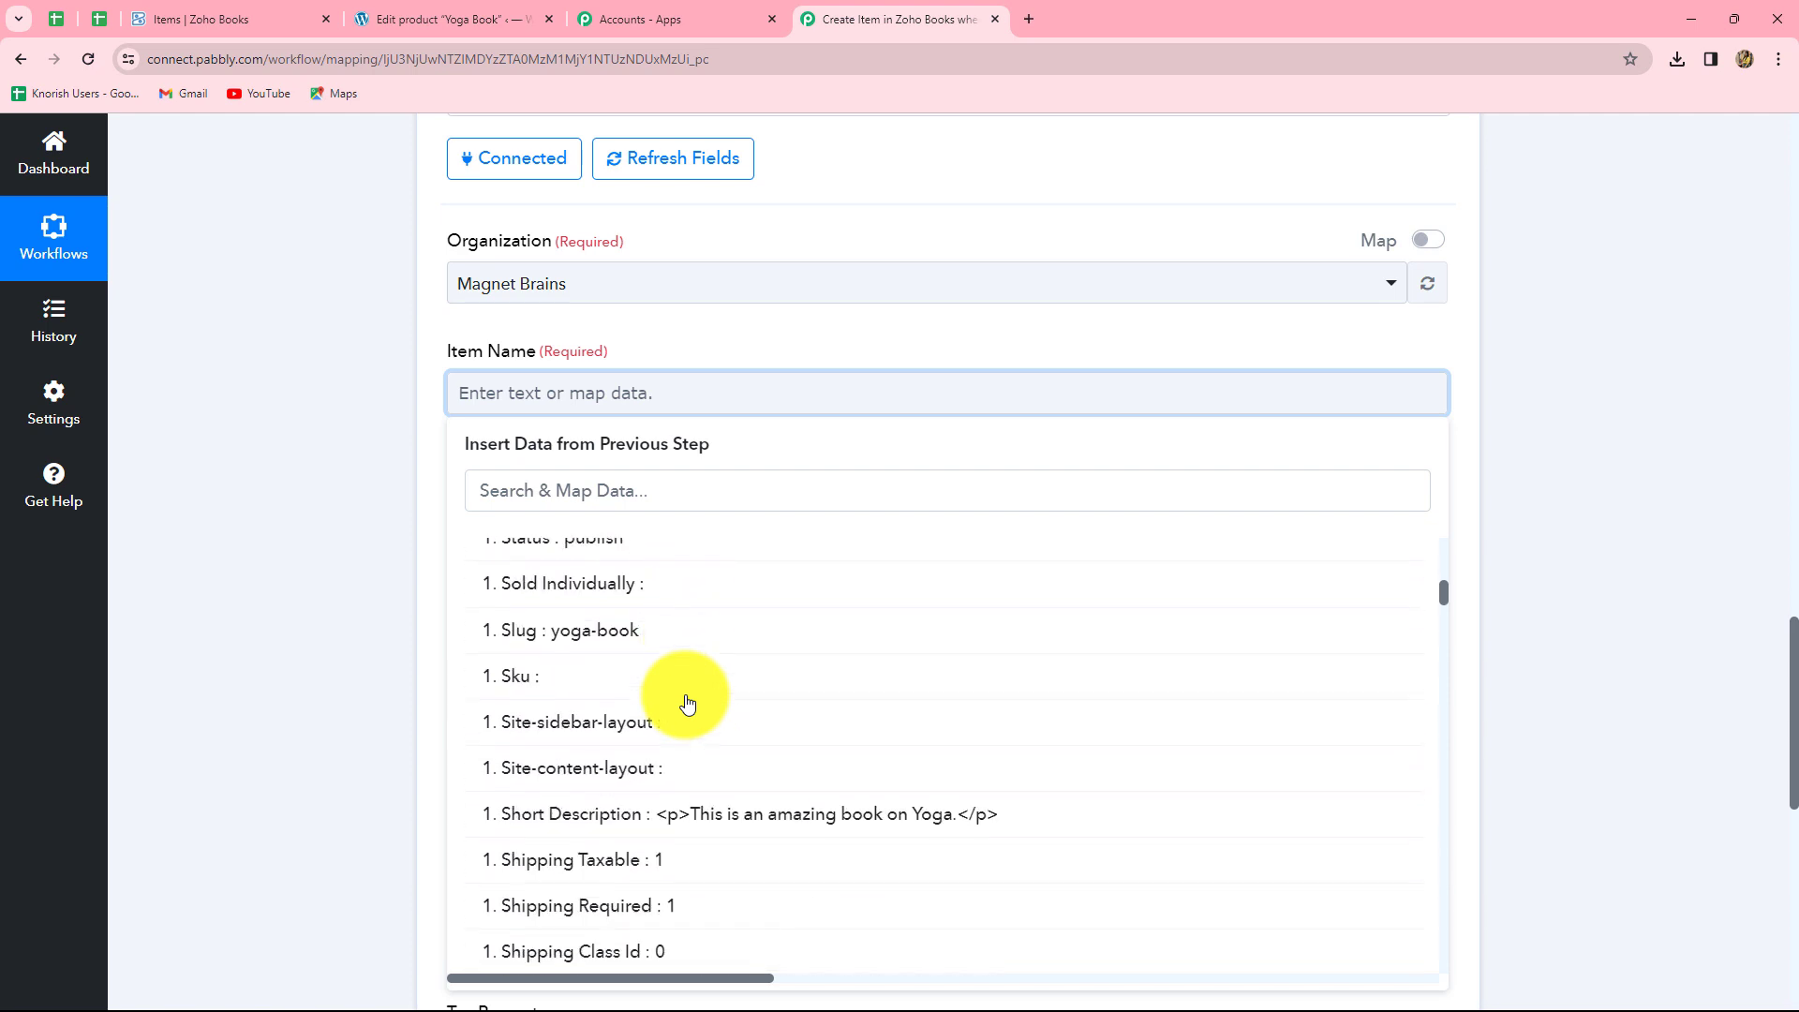
pyautogui.scroll(-10, 688, 703)
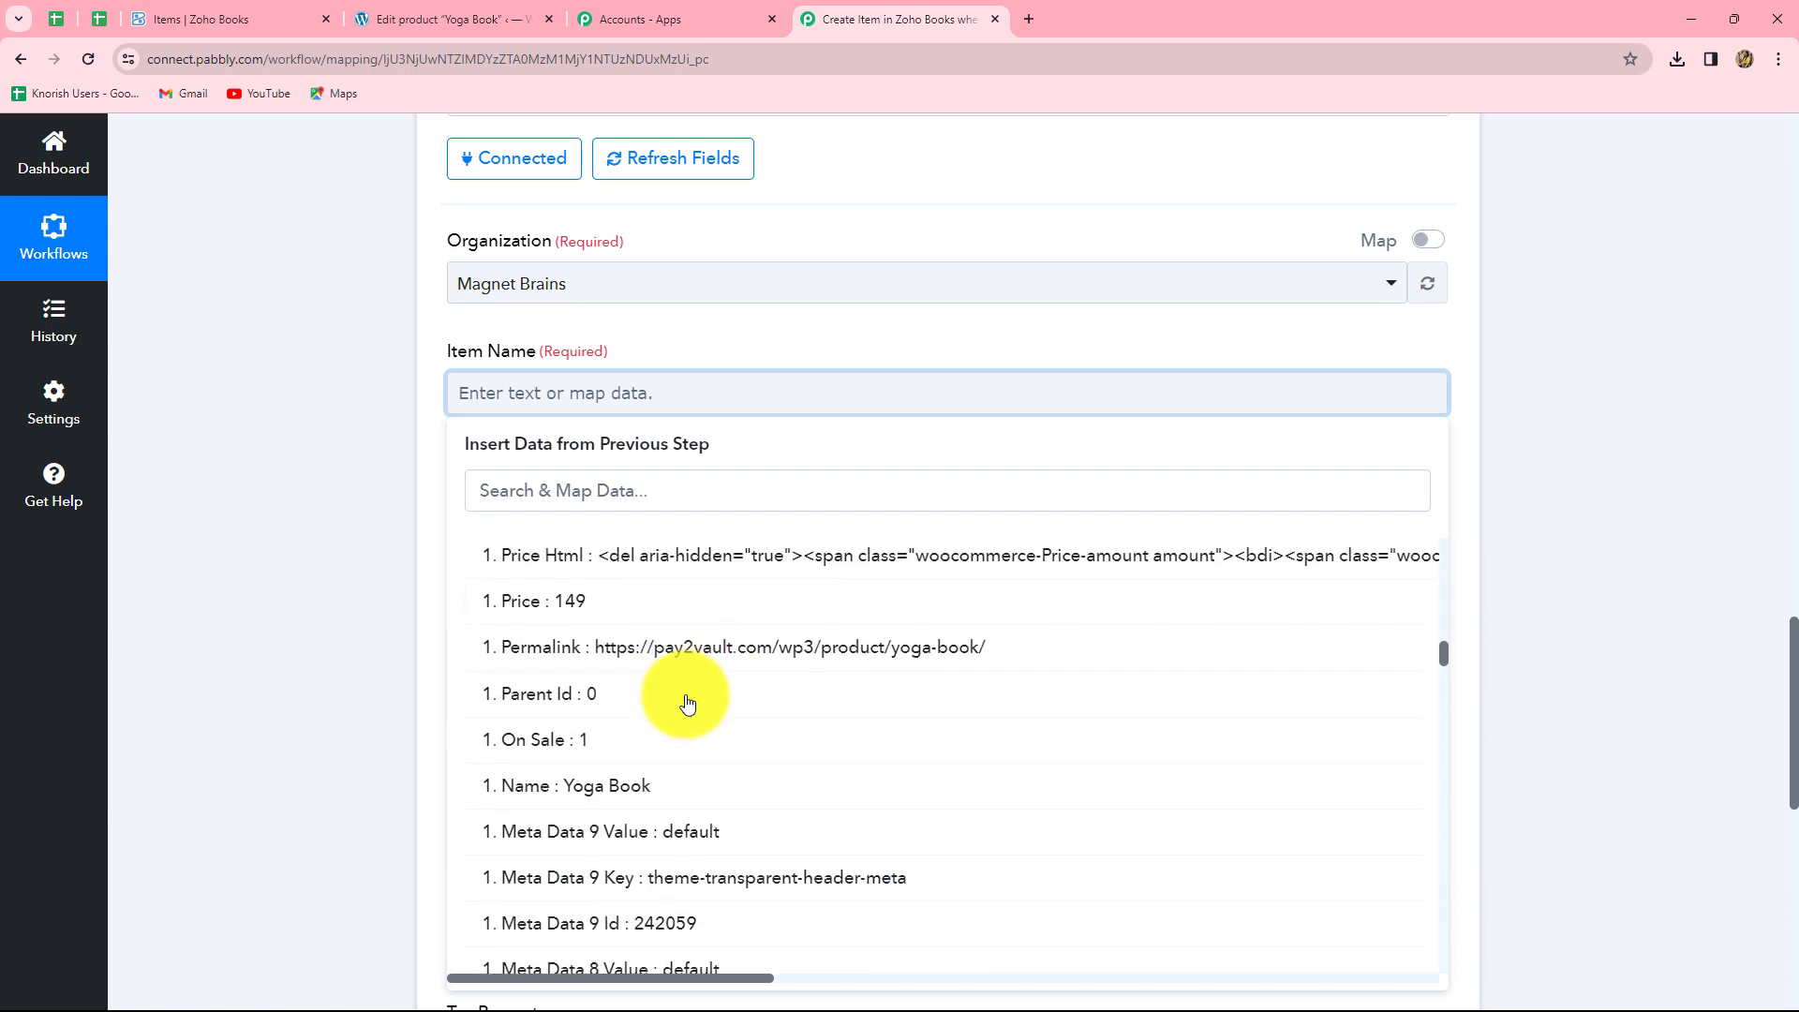
pyautogui.scroll(-6, 686, 703)
pyautogui.scroll(3, 637, 655)
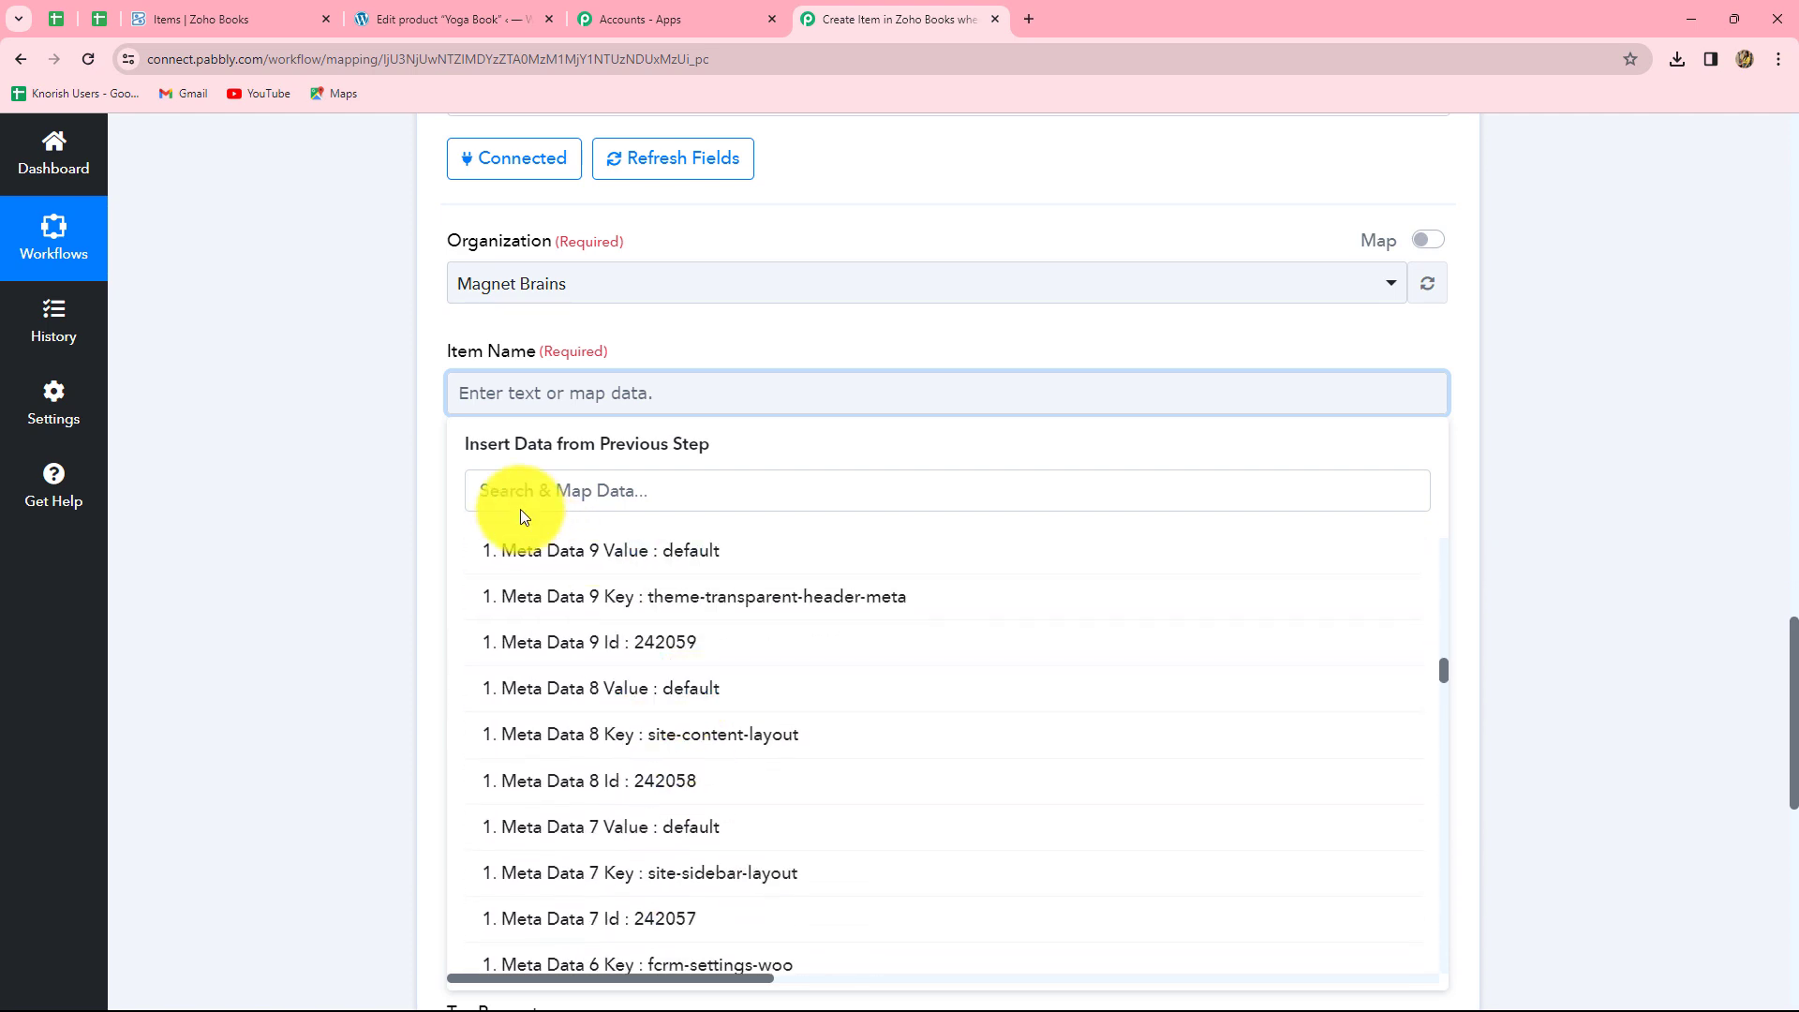
pyautogui.click(508, 493)
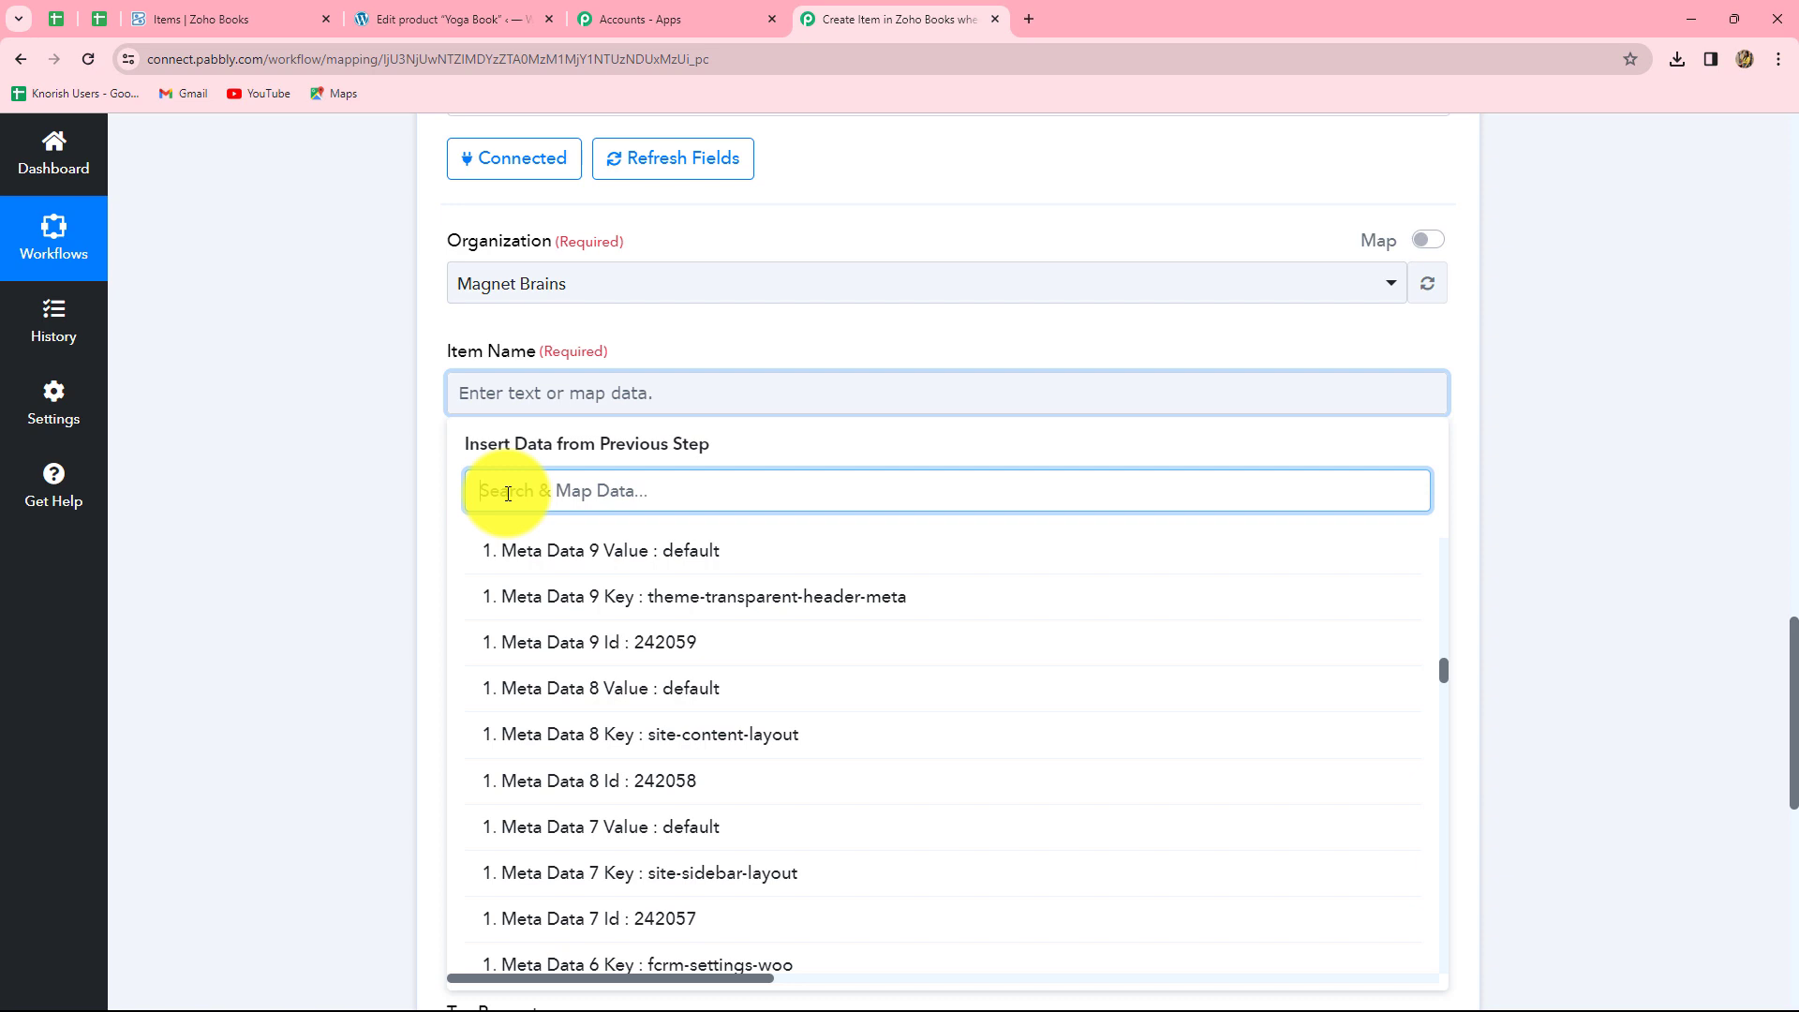
pyautogui.write('name')
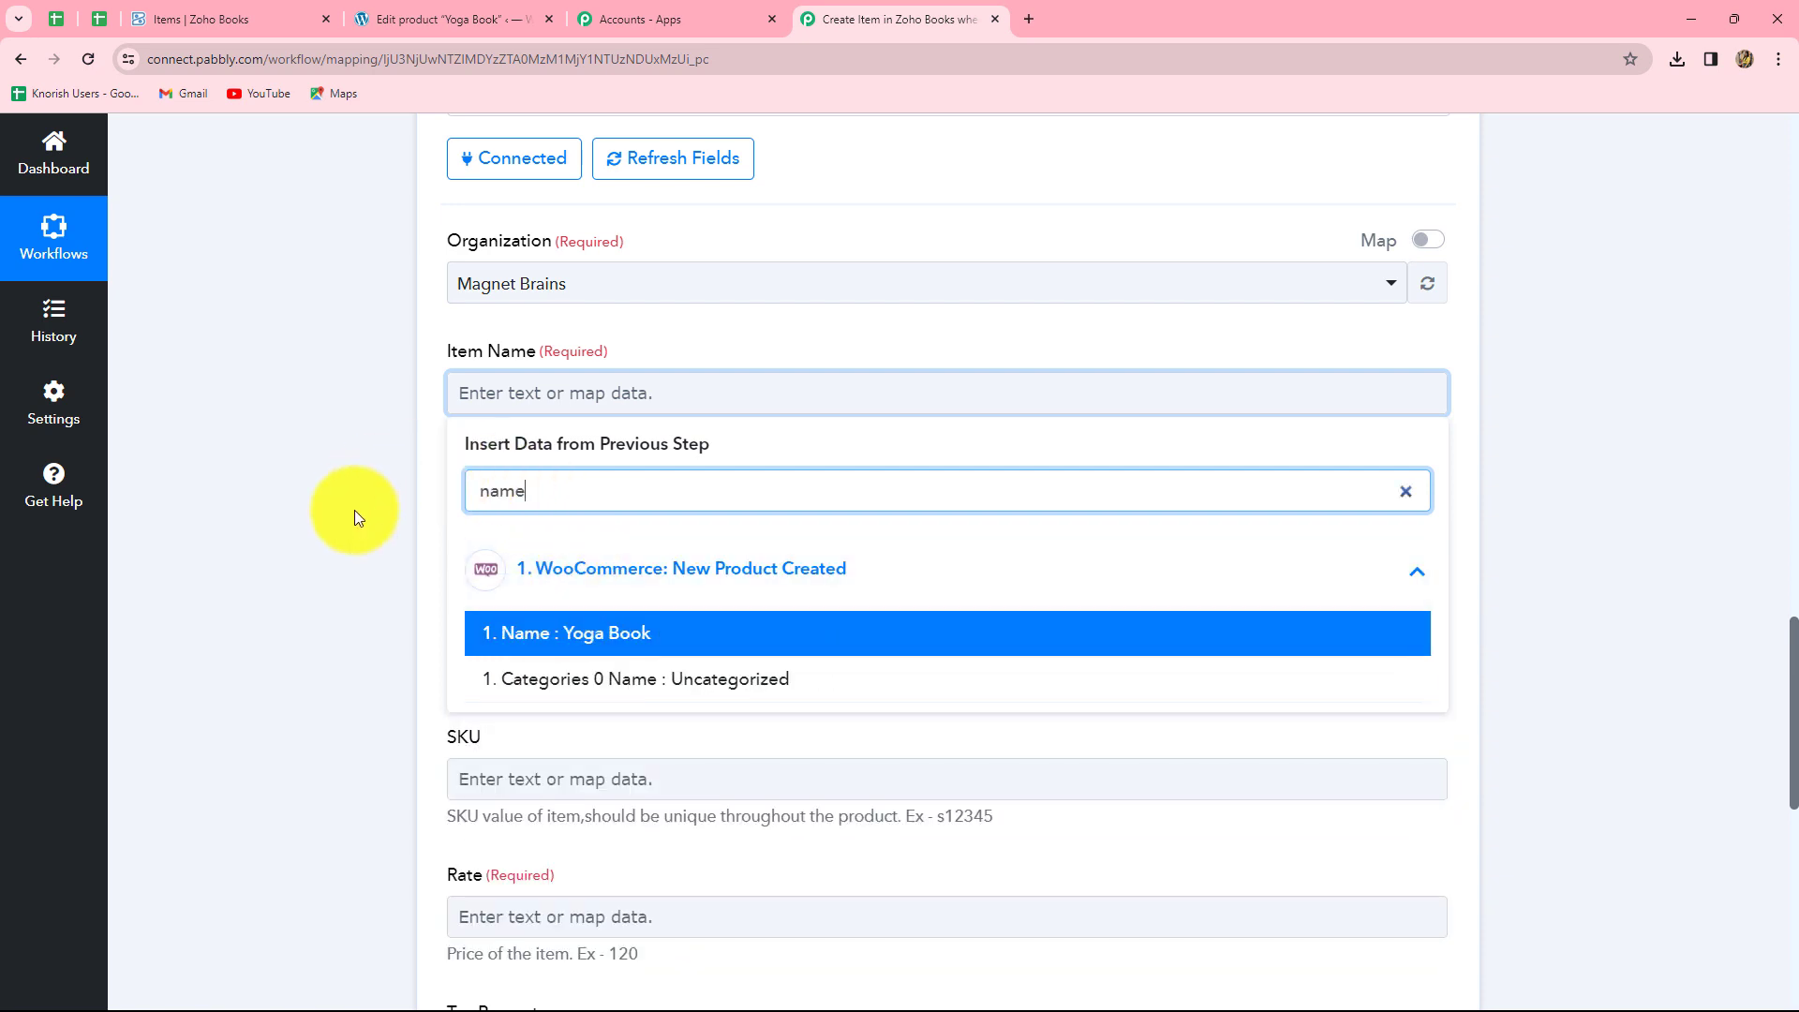
pyautogui.click(616, 636)
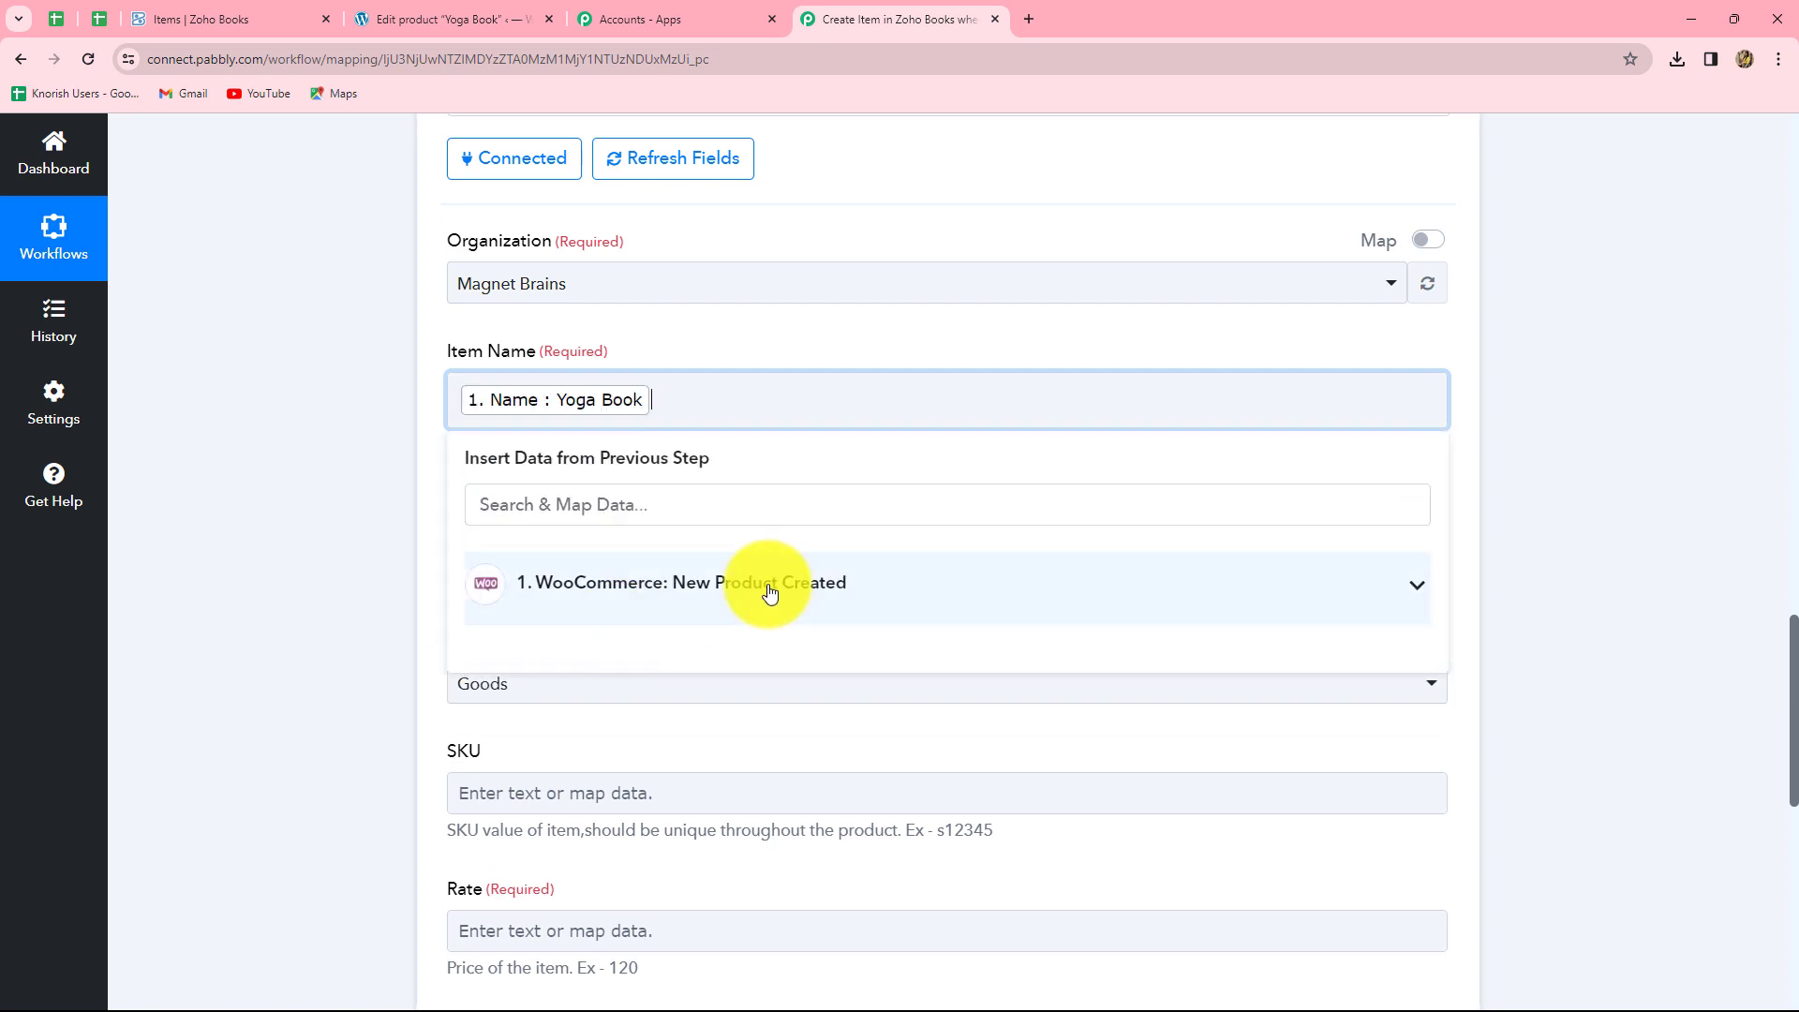
pyautogui.click(1628, 560)
pyautogui.scroll(-1, 1395, 555)
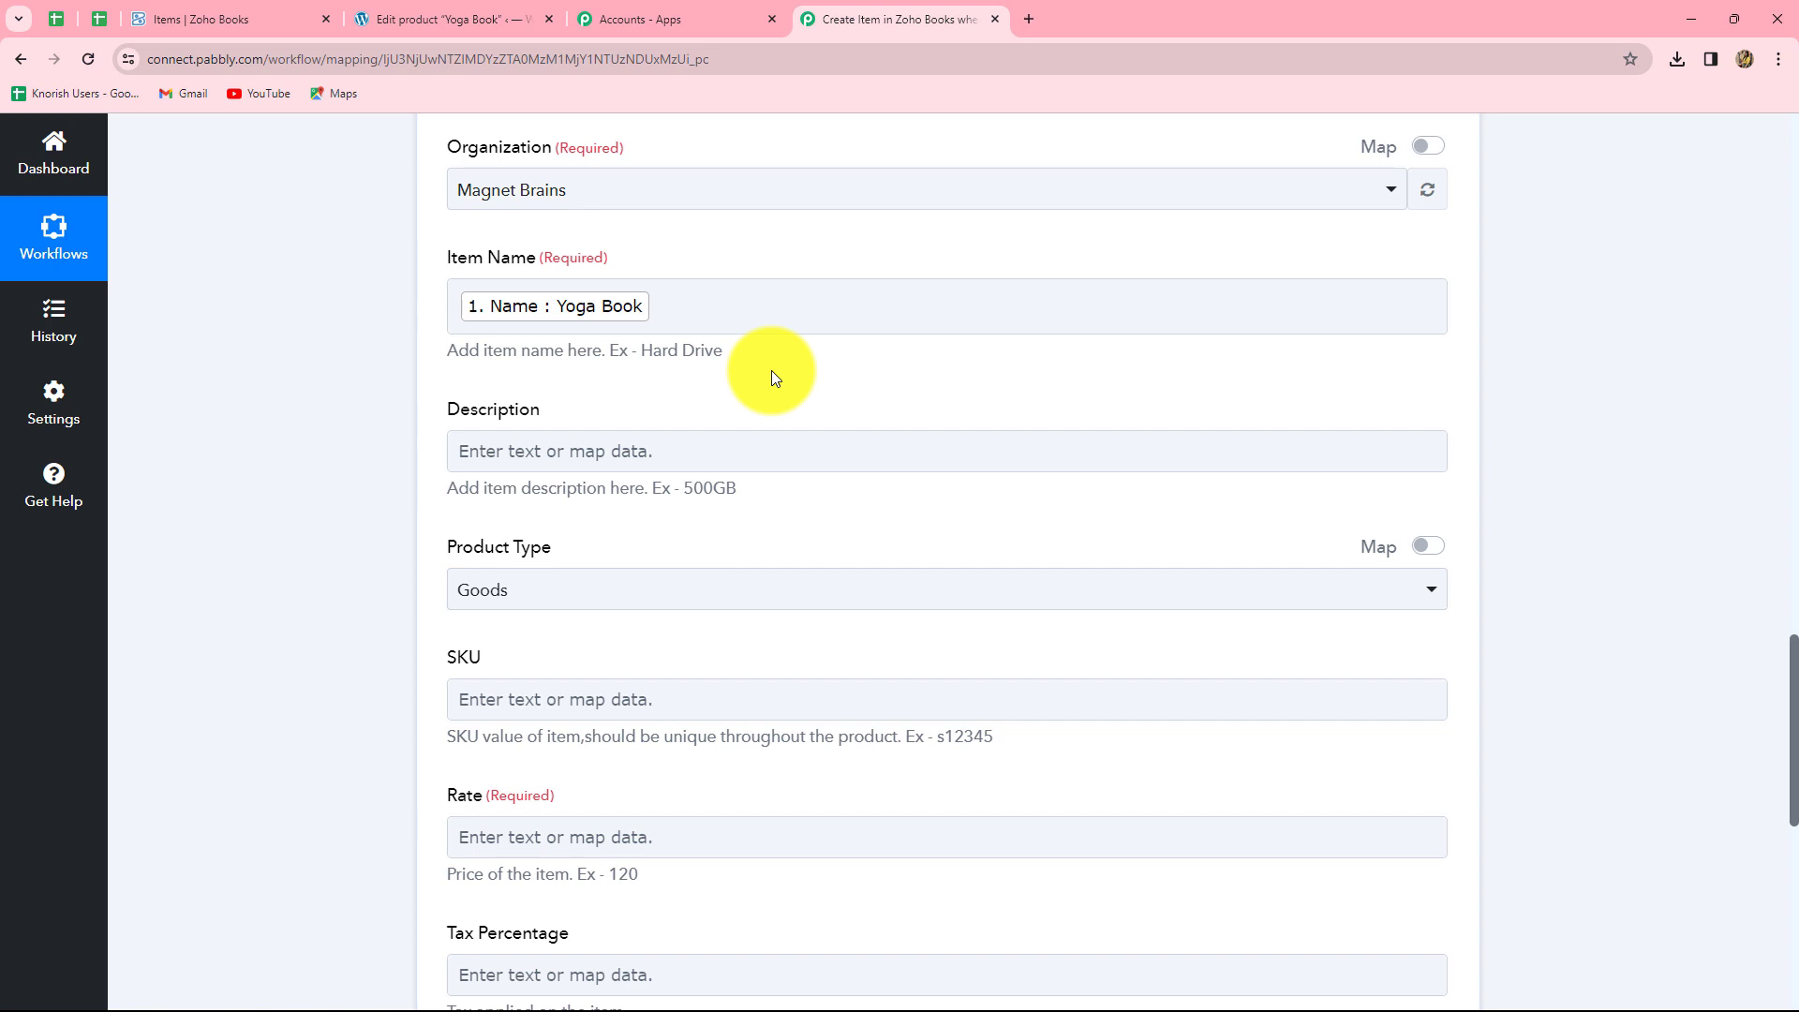
# Step: Map the Description field to the Short Description value from the WooCommerce trigger data
pyautogui.click(675, 447)
pyautogui.scroll(-2, 672, 447)
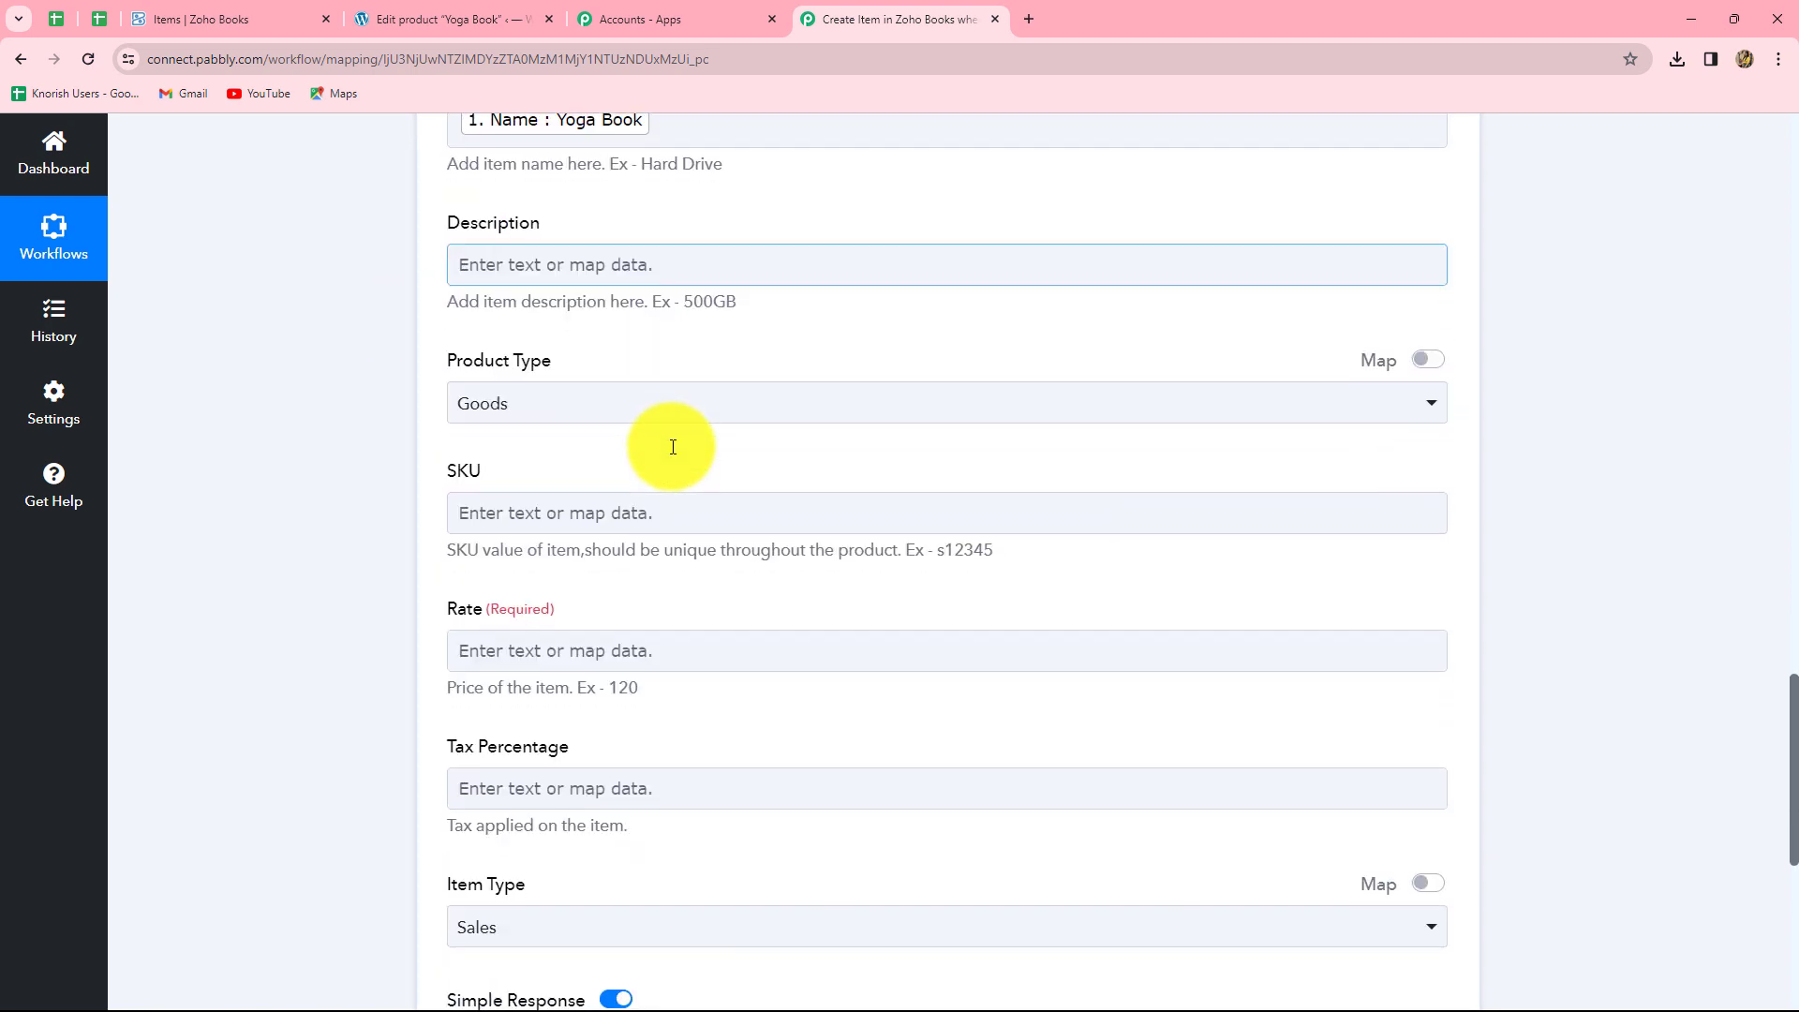
pyautogui.click(629, 266)
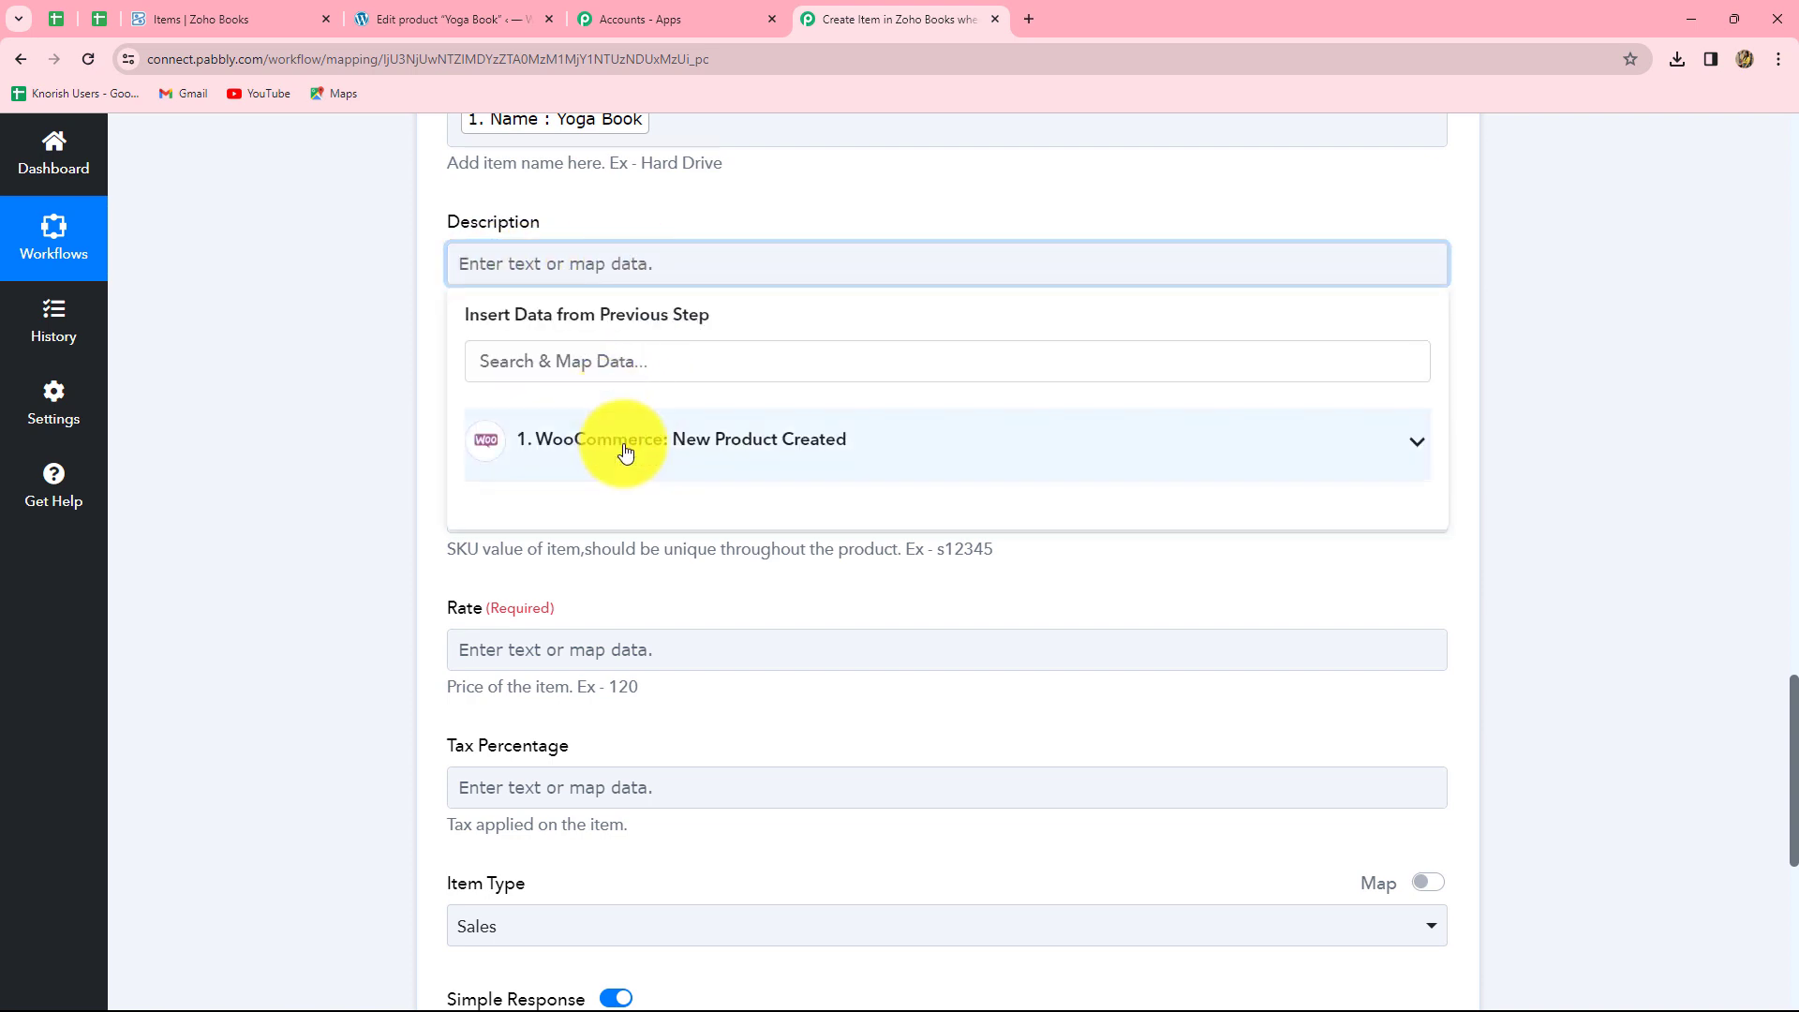
pyautogui.click(635, 442)
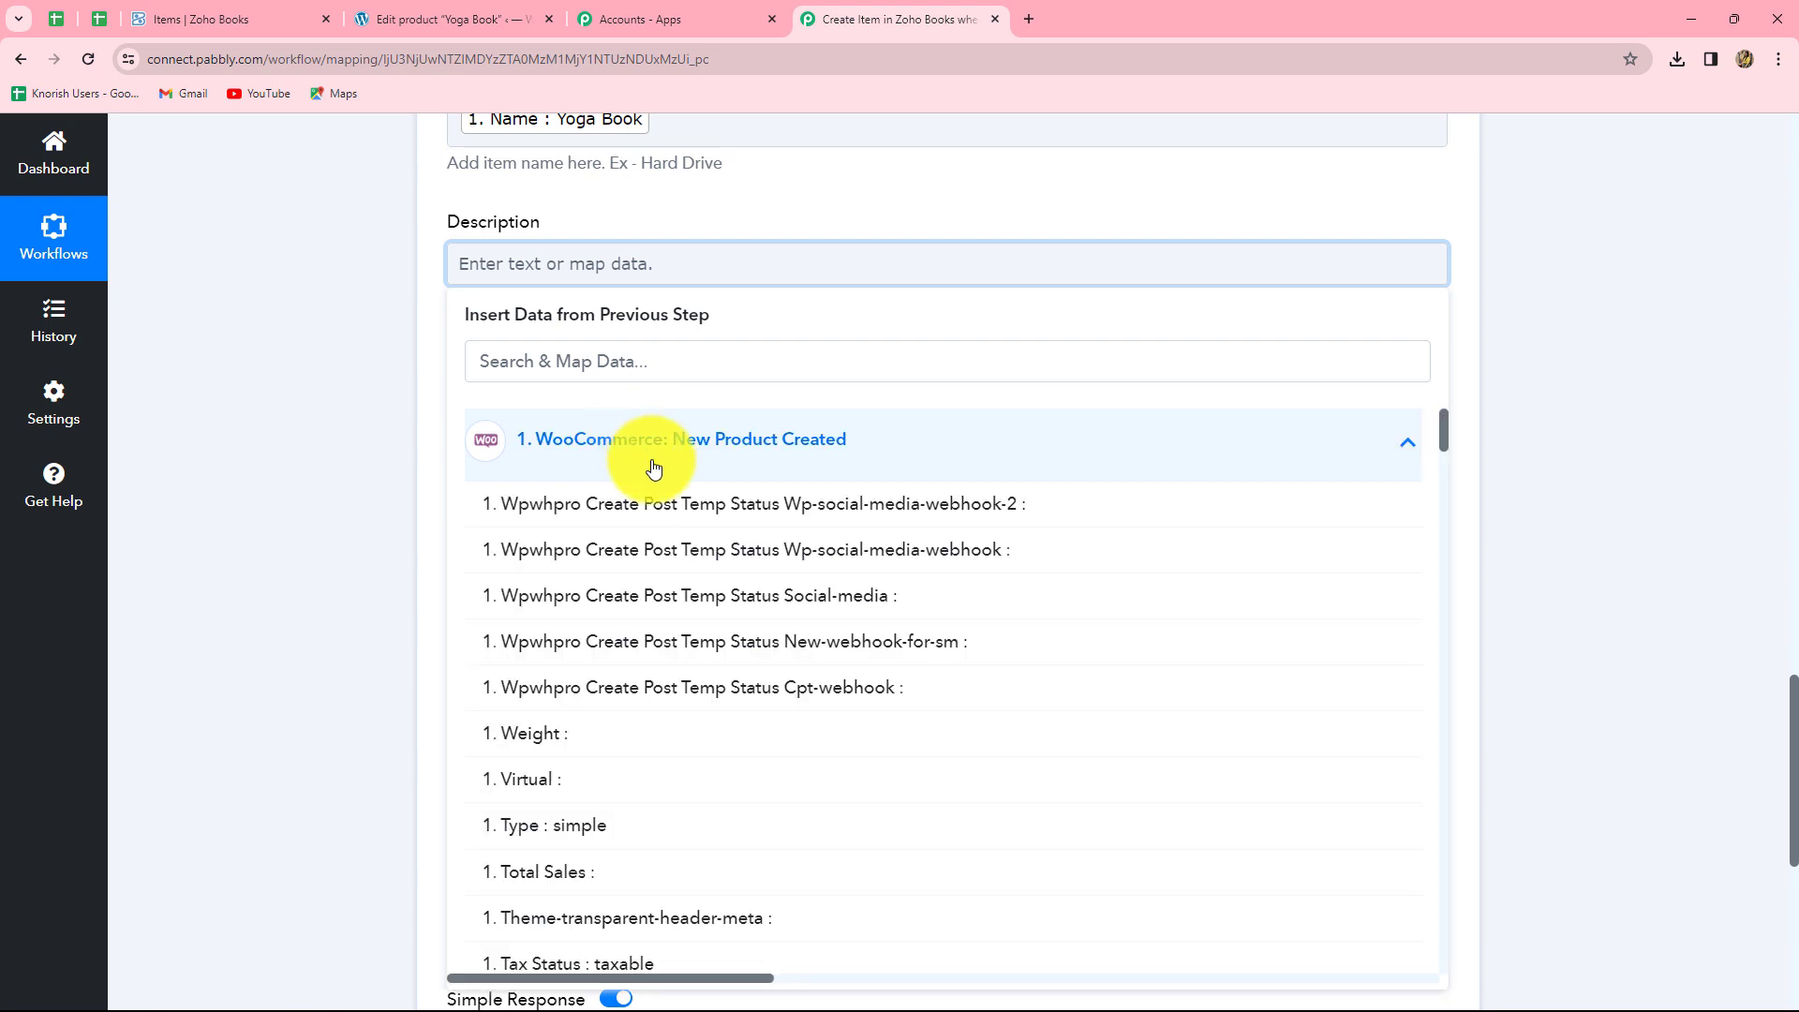
pyautogui.click(610, 361)
pyautogui.write('desc')
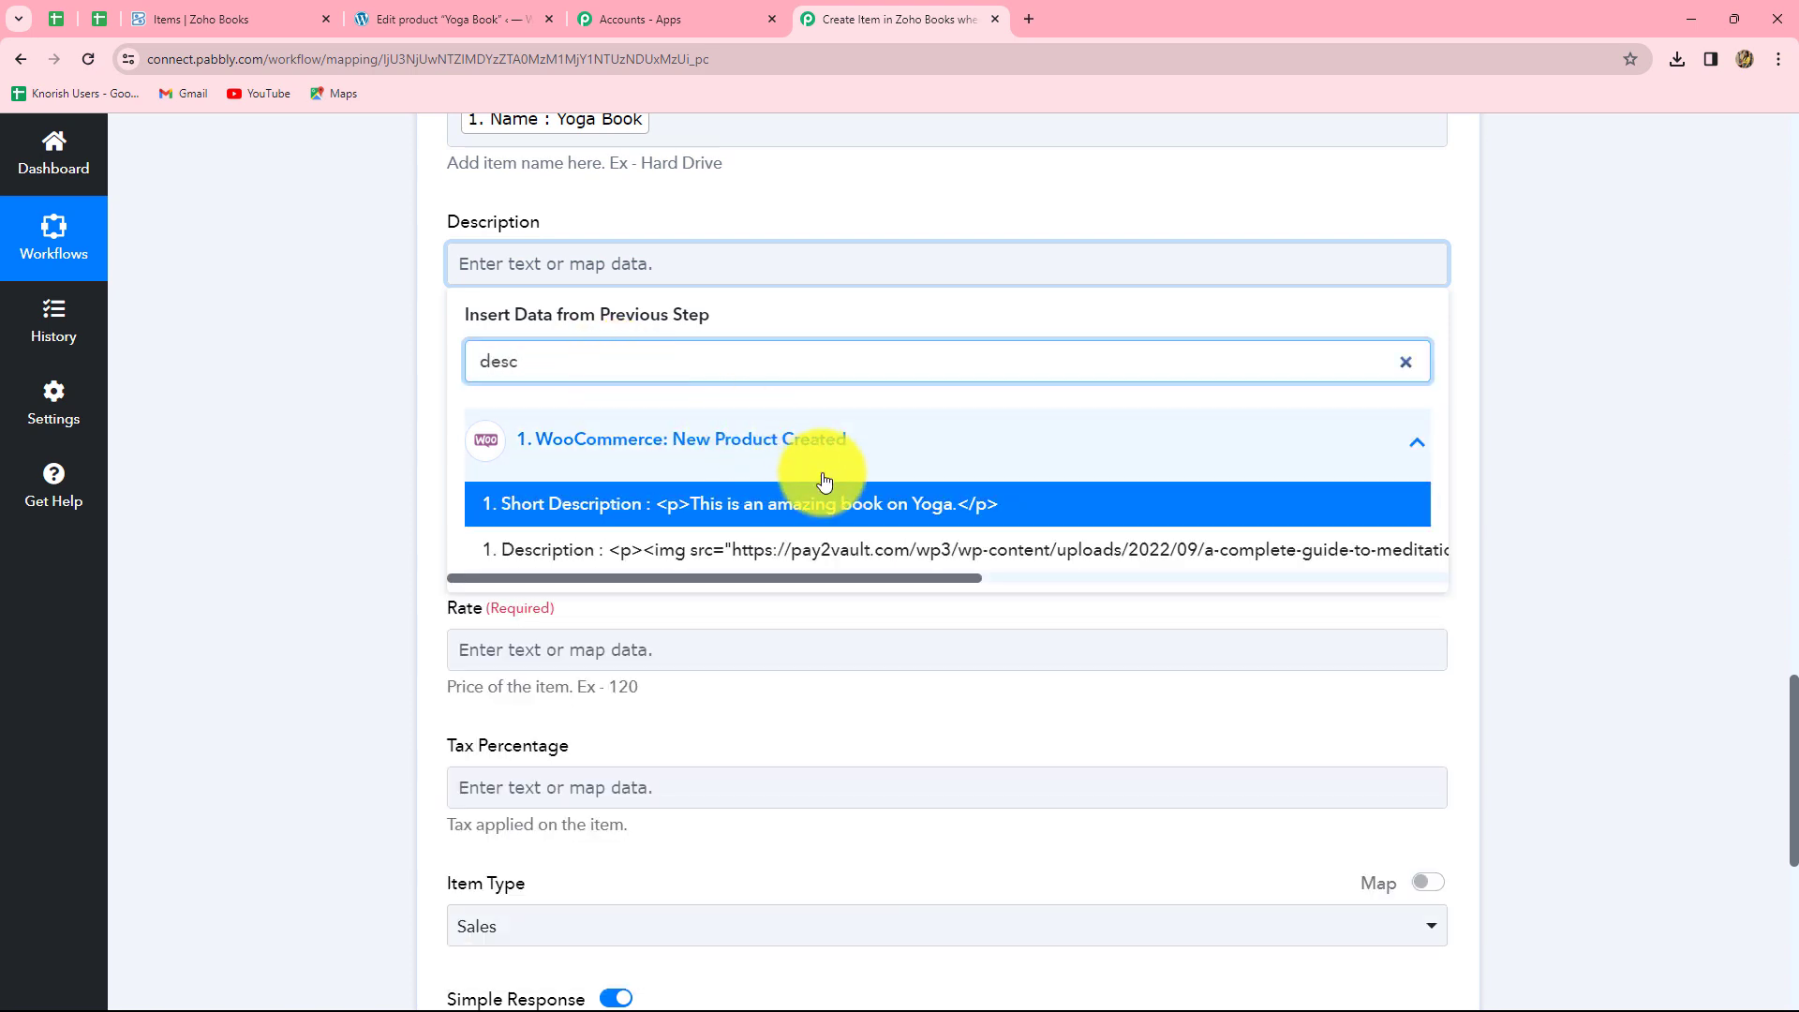
pyautogui.click(740, 510)
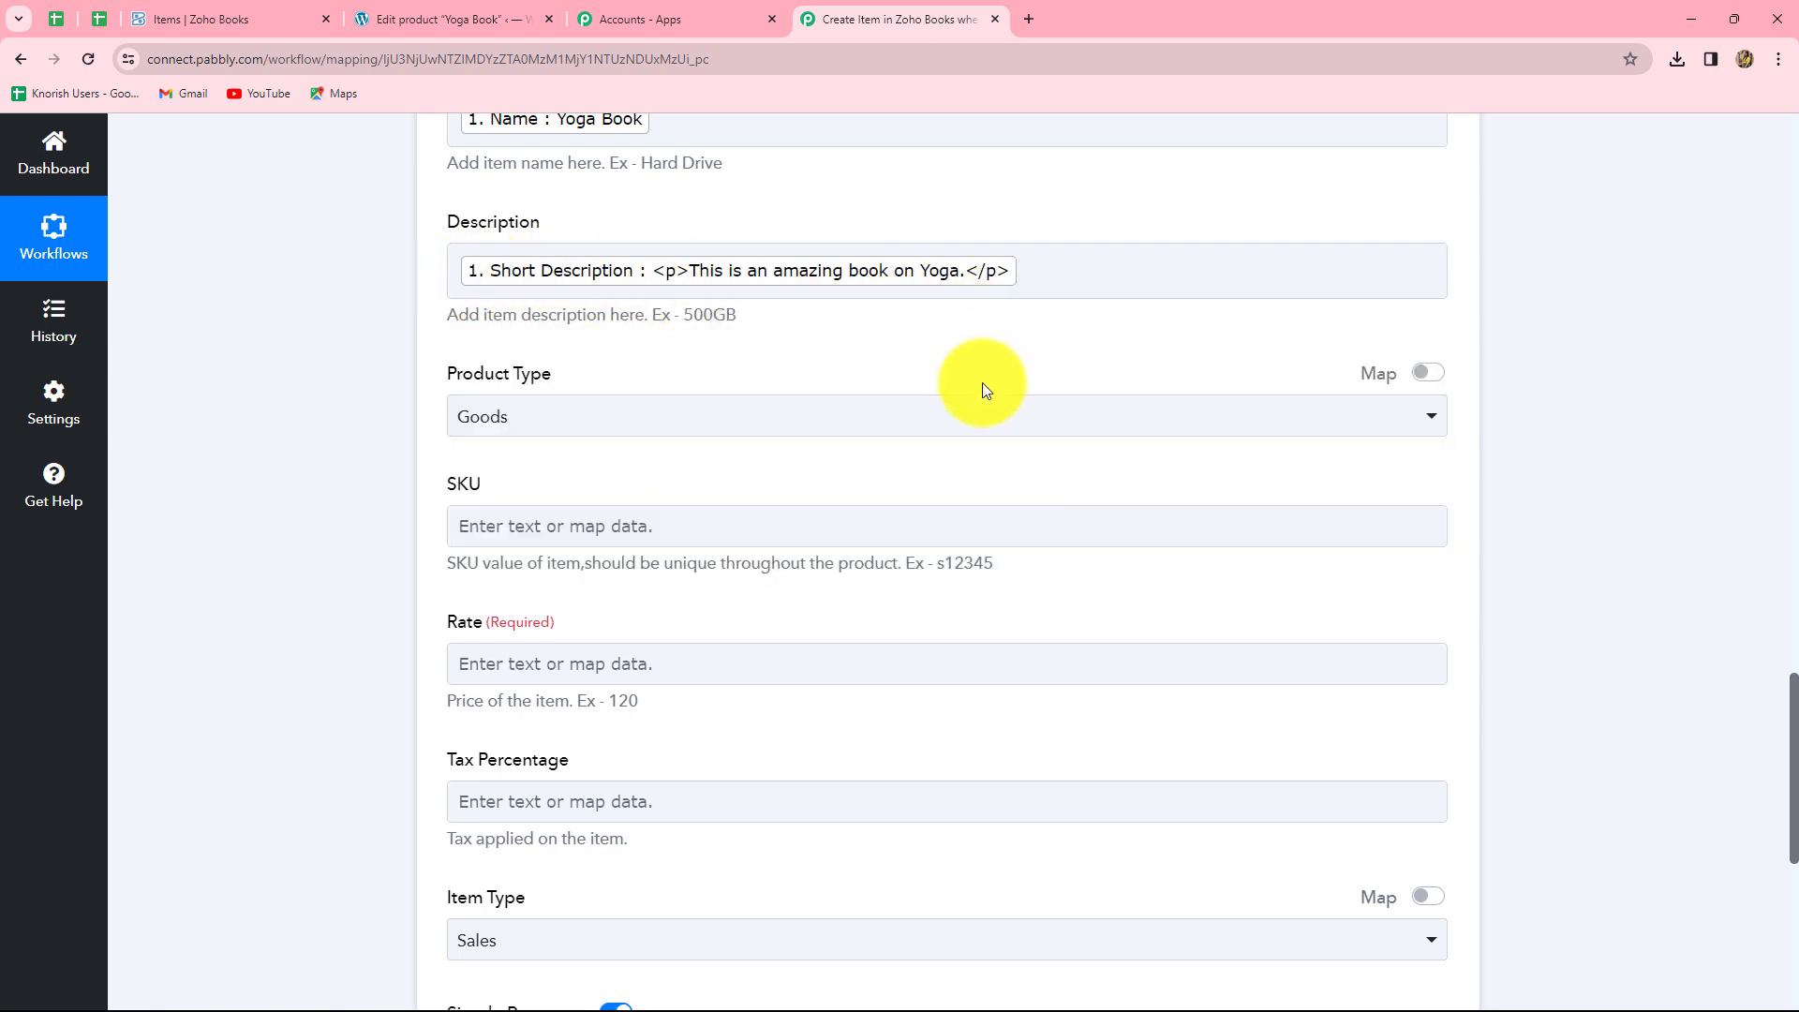
# Step: Choose Goods as the Product Type for the Zoho Books item
pyautogui.scroll(-3, 982, 383)
pyautogui.scroll(2, 983, 383)
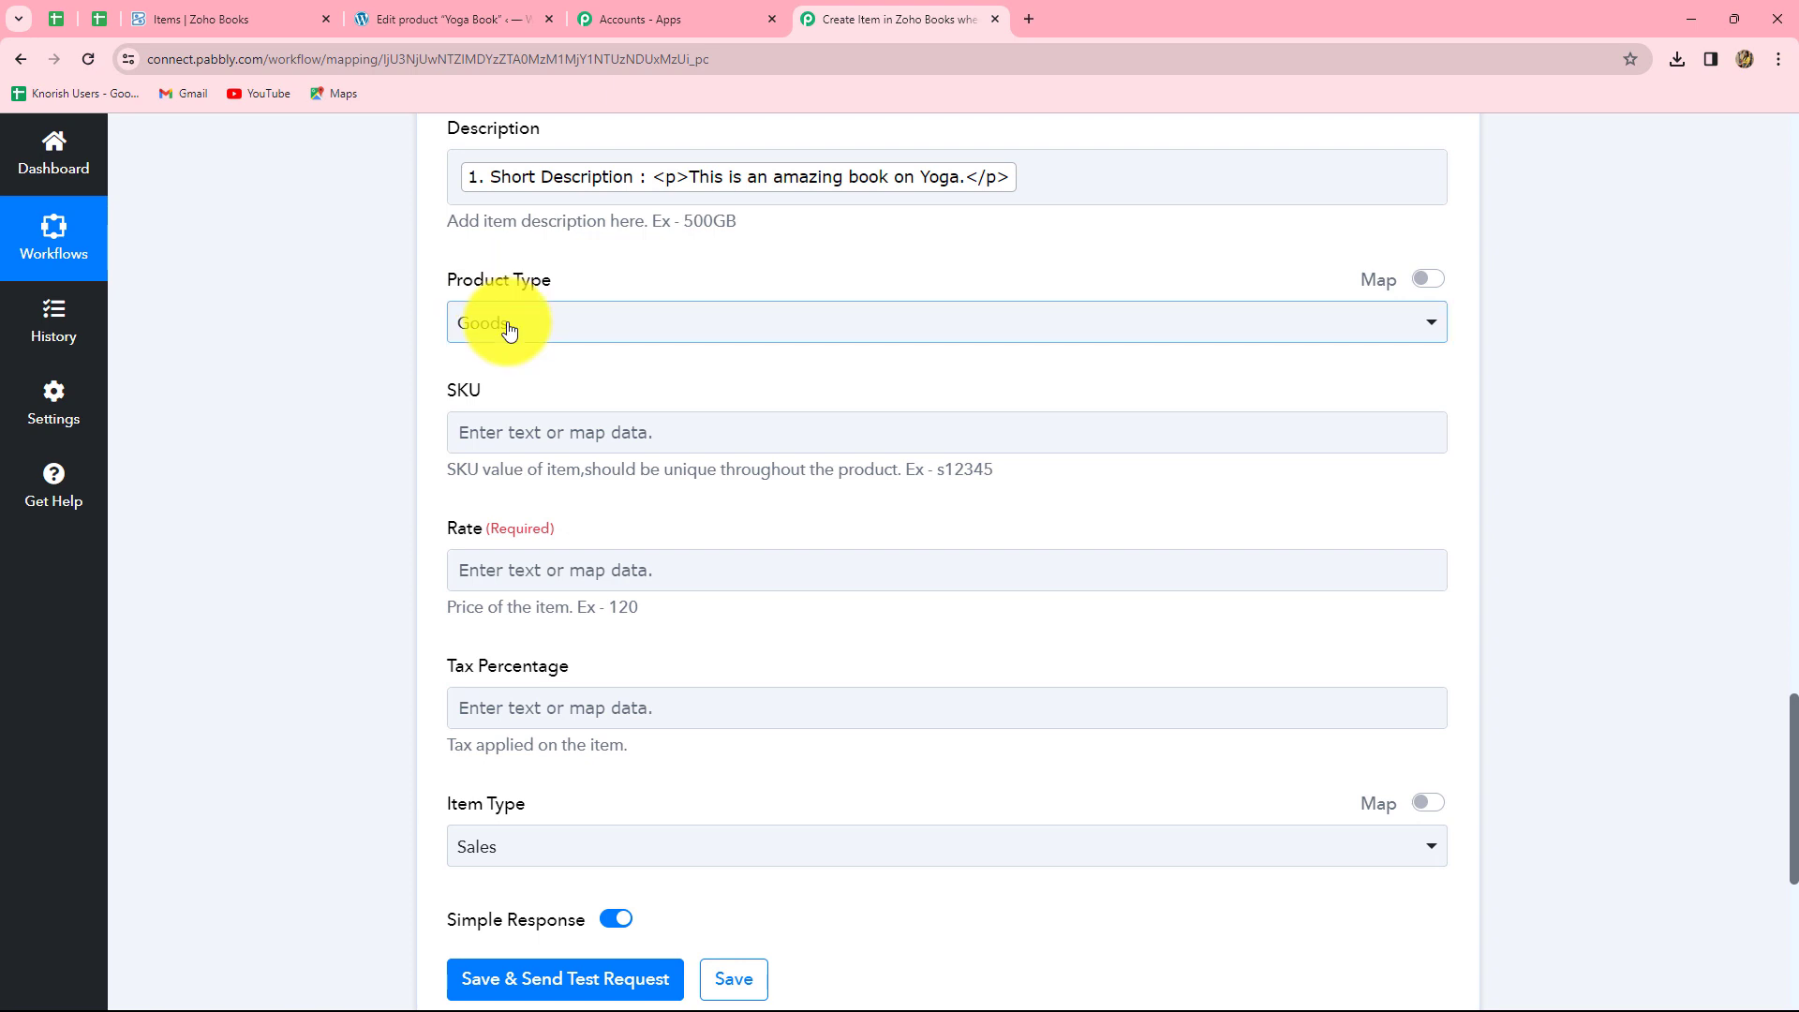
pyautogui.click(522, 330)
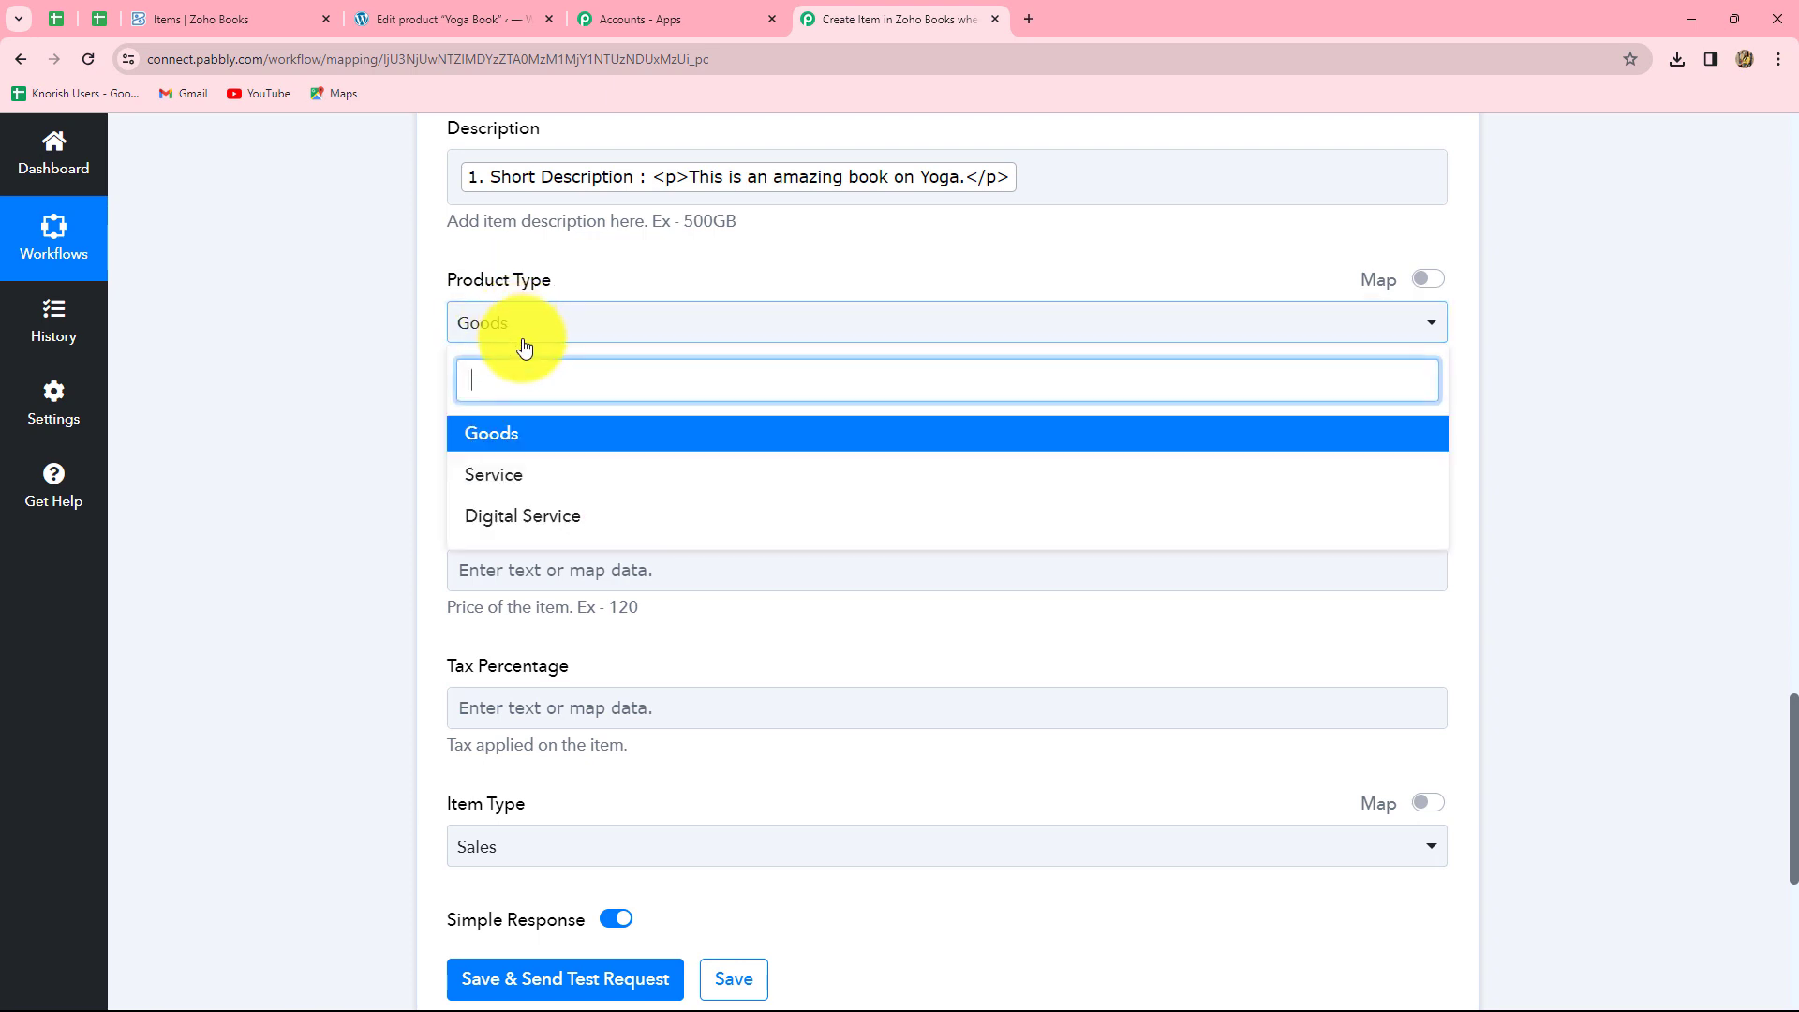
pyautogui.click(503, 434)
# Step: Map the SKU field to the Sku value from the WooCommerce trigger data
pyautogui.scroll(-1, 375, 384)
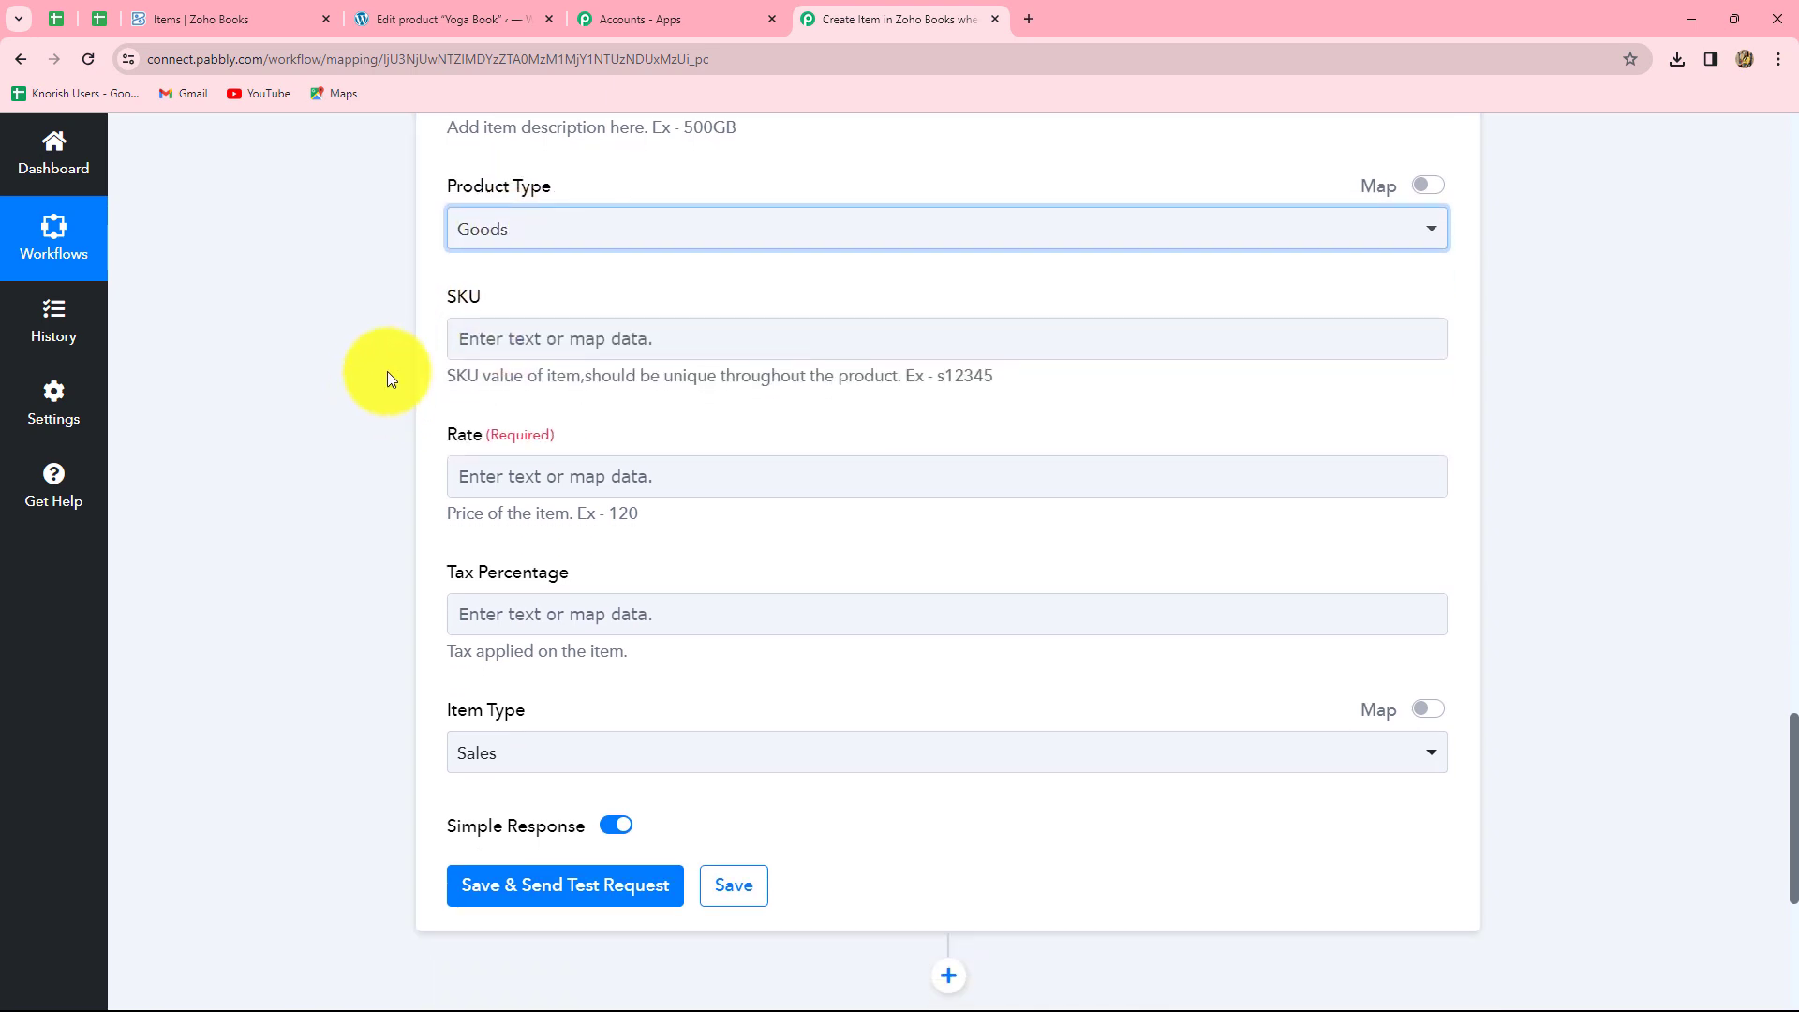
pyautogui.click(562, 339)
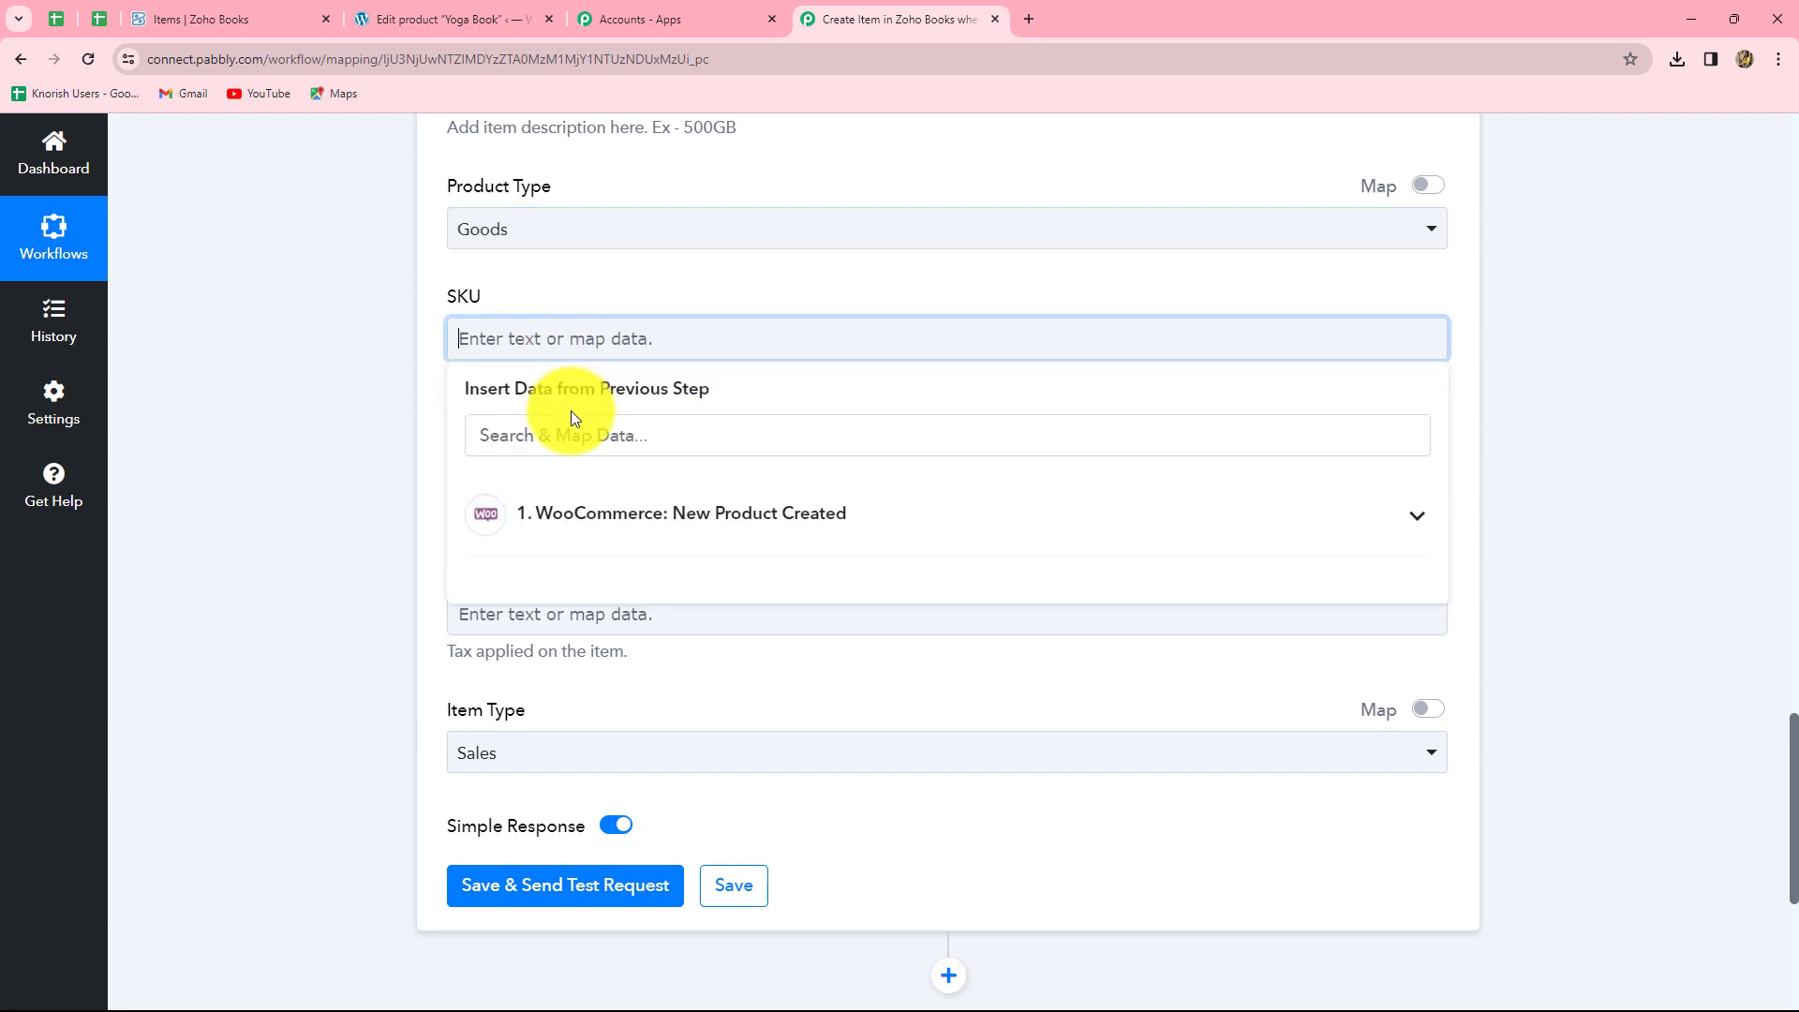
pyautogui.click(594, 524)
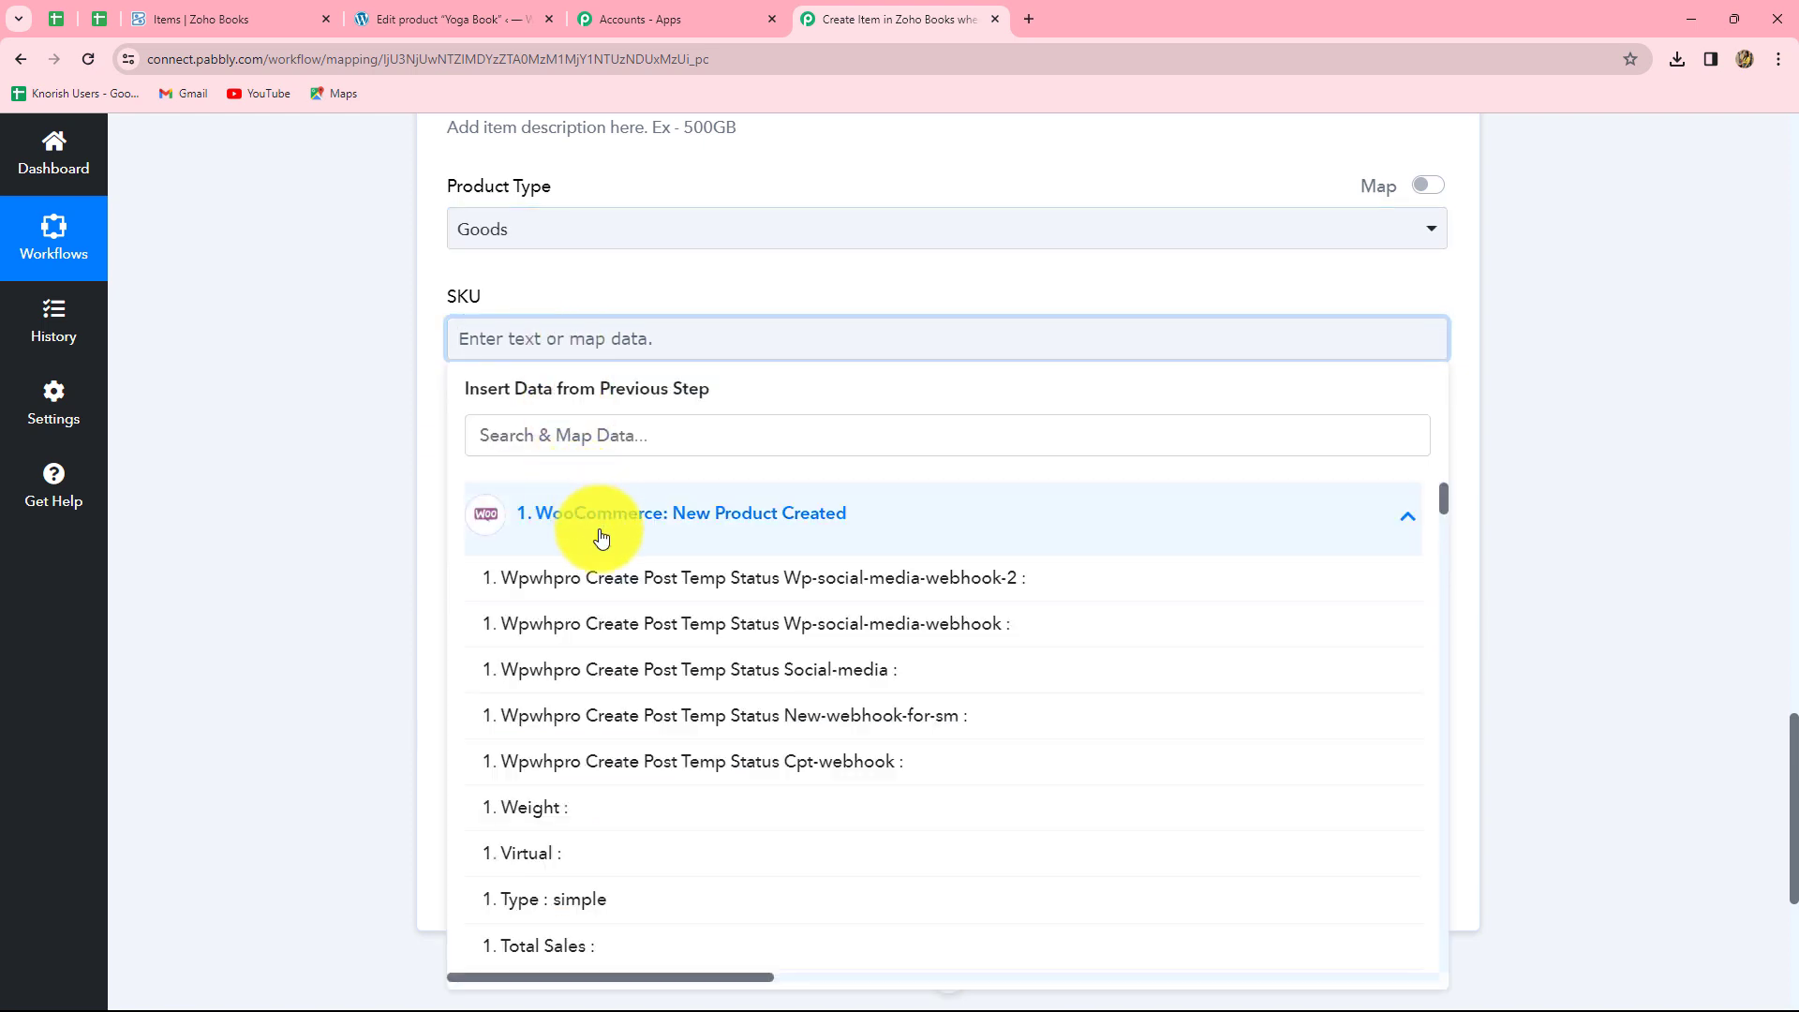
pyautogui.click(563, 436)
pyautogui.write('sku')
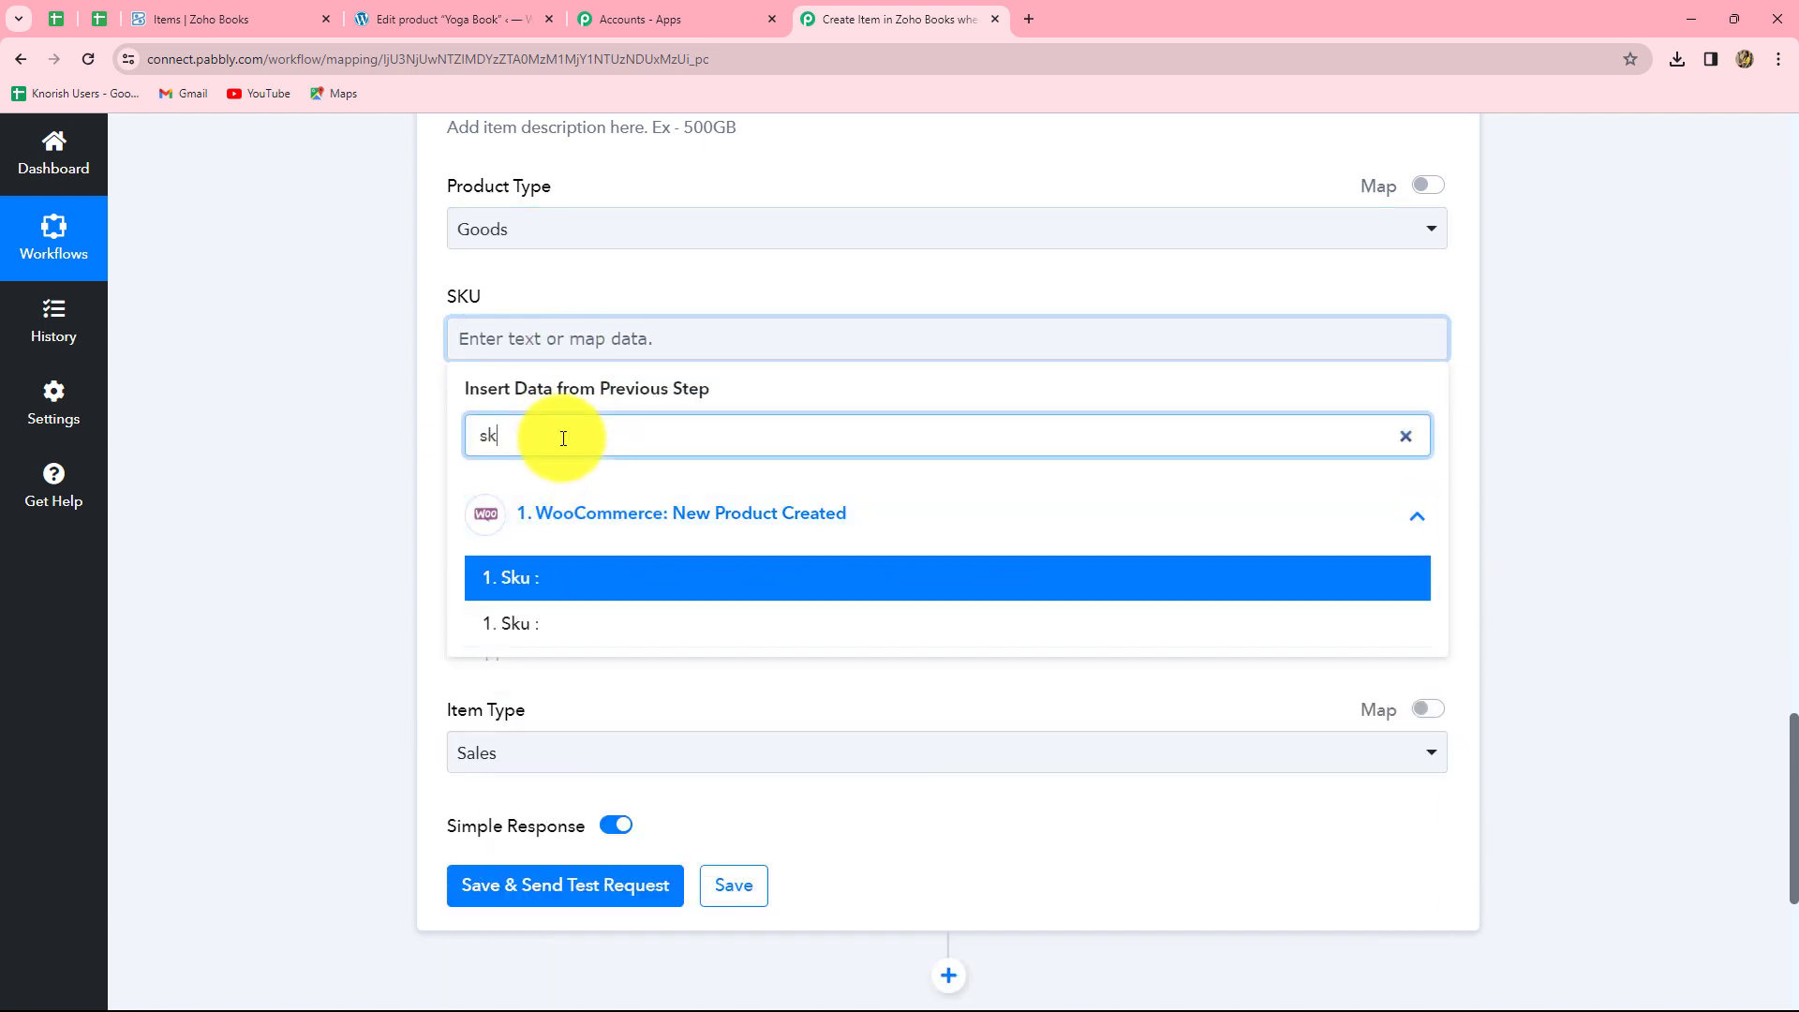
pyautogui.click(543, 586)
pyautogui.click(1542, 496)
# Step: Map the Rate field to the Regular Price value from the WooCommerce trigger data
pyautogui.scroll(-2, 891, 451)
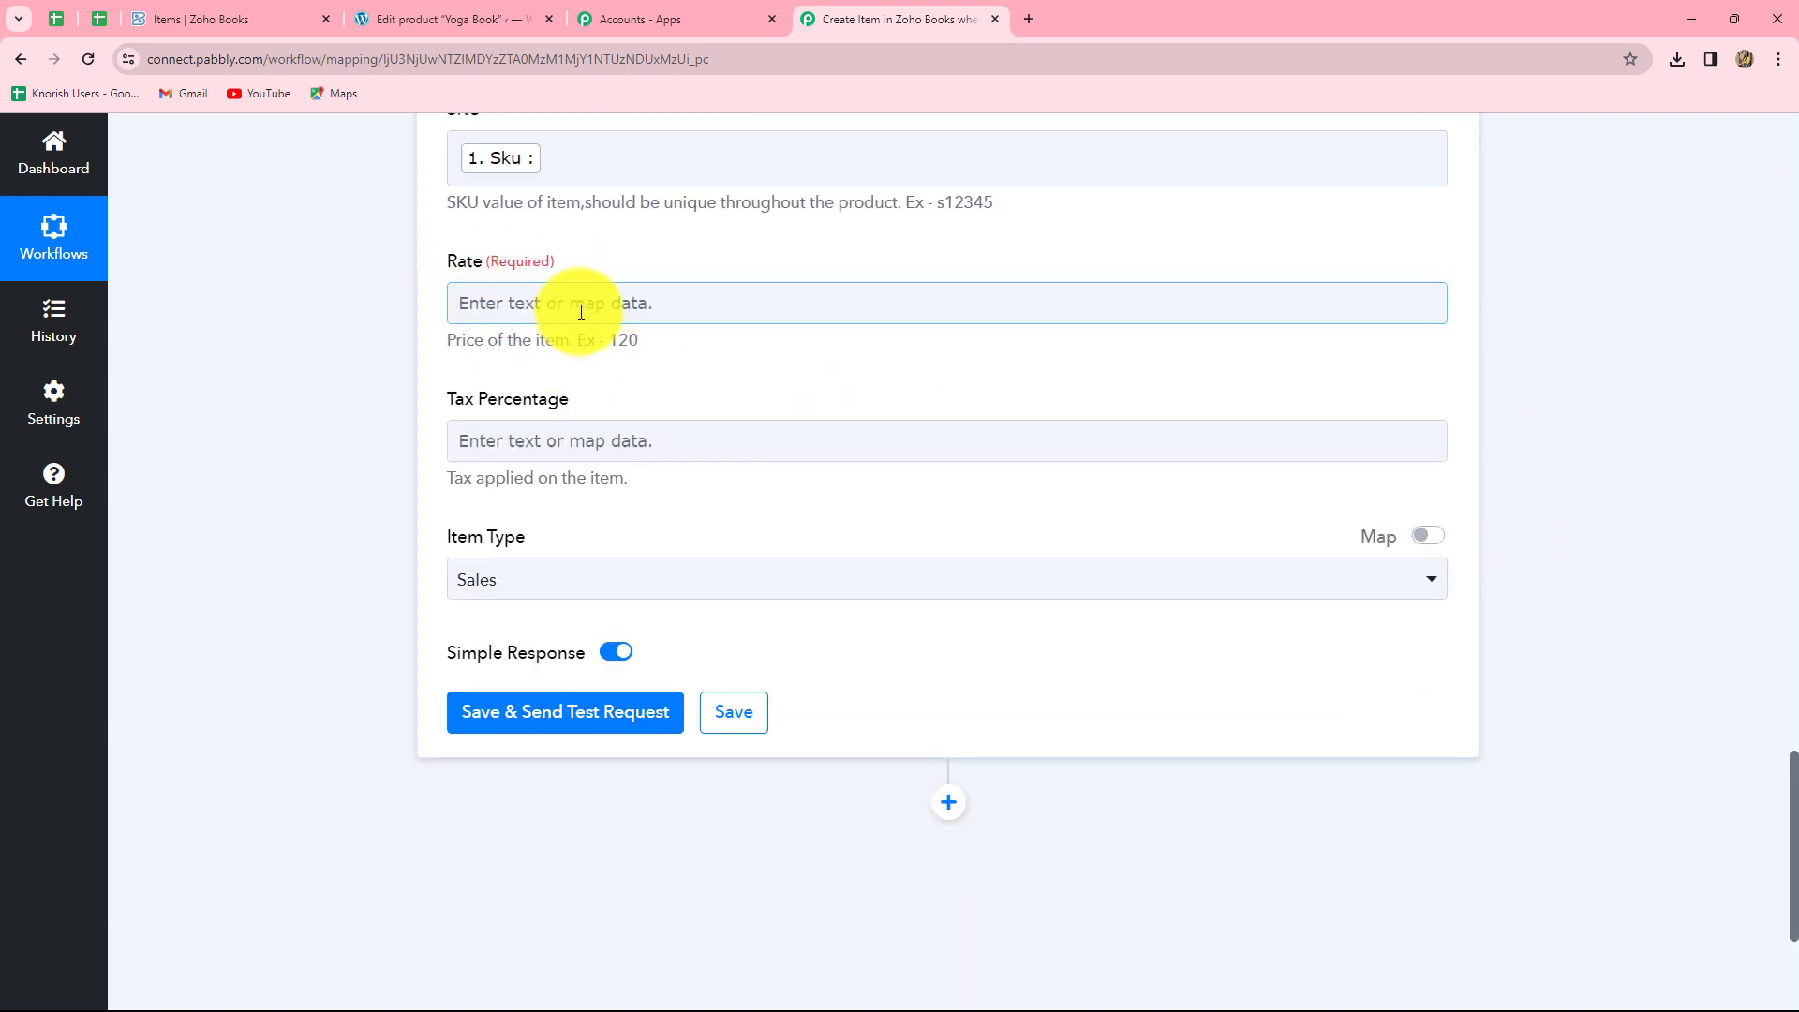
pyautogui.scroll(-1, 605, 308)
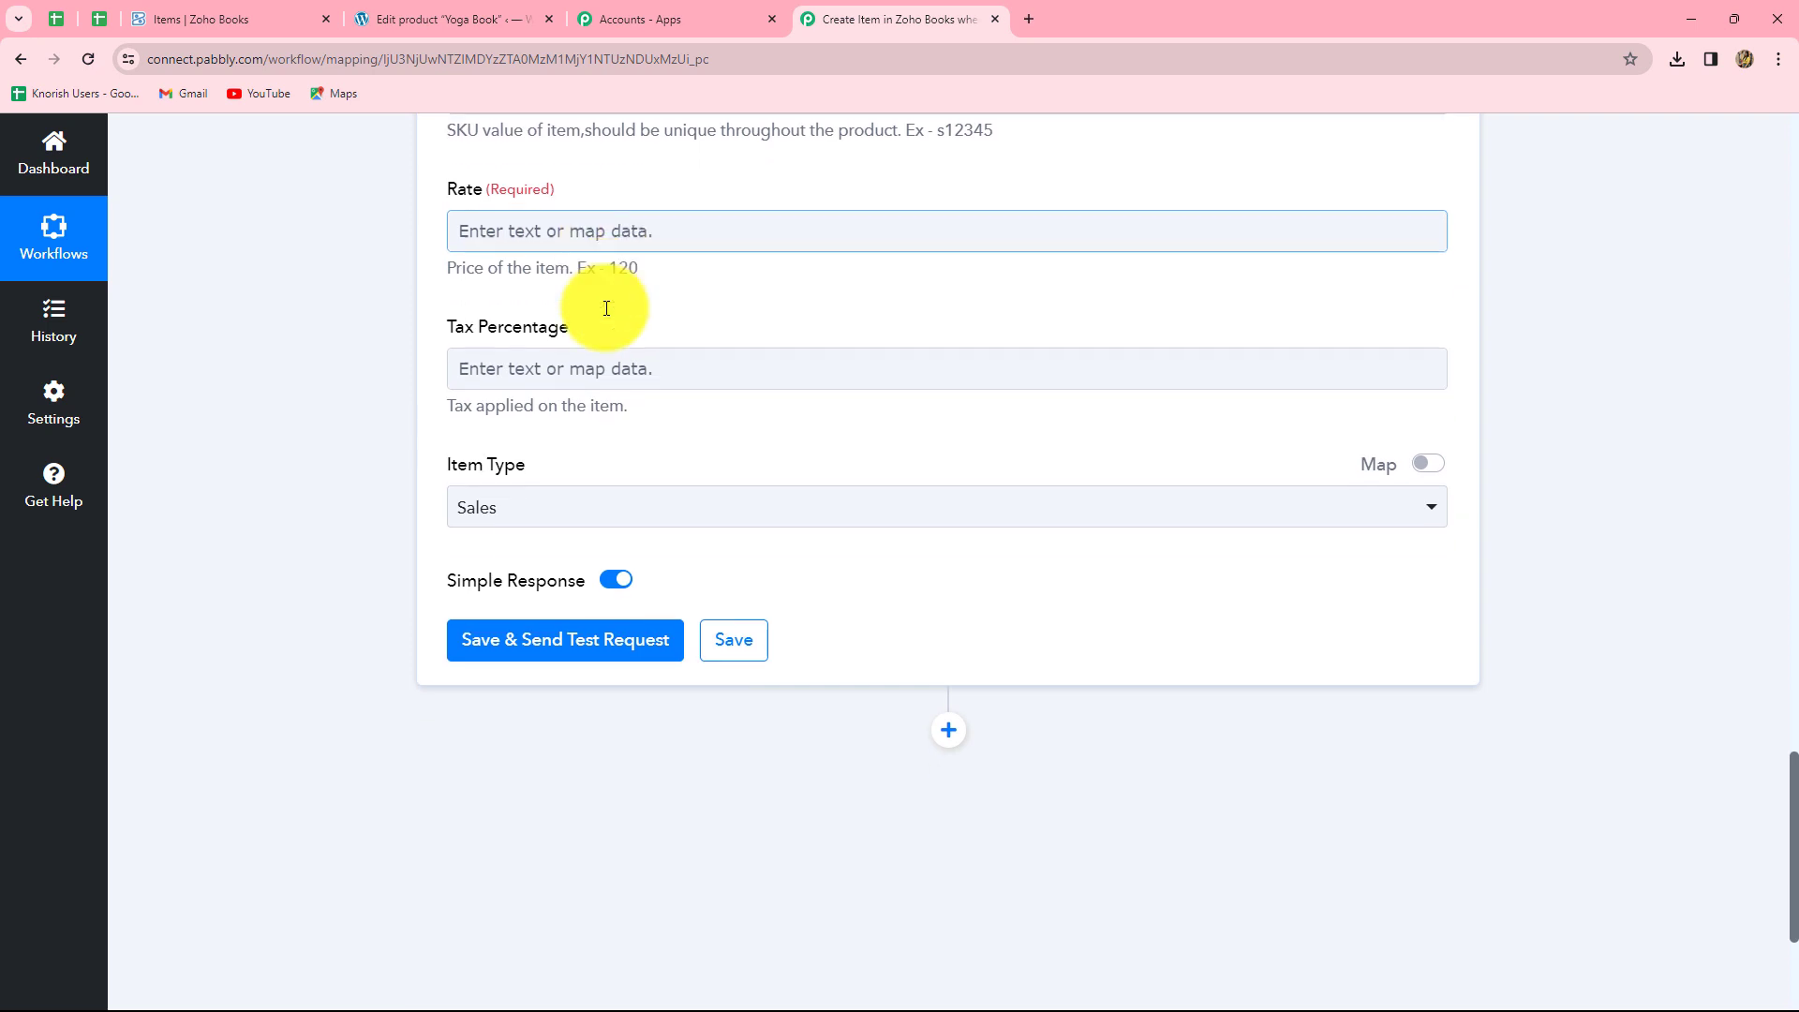
pyautogui.click(604, 208)
pyautogui.click(604, 387)
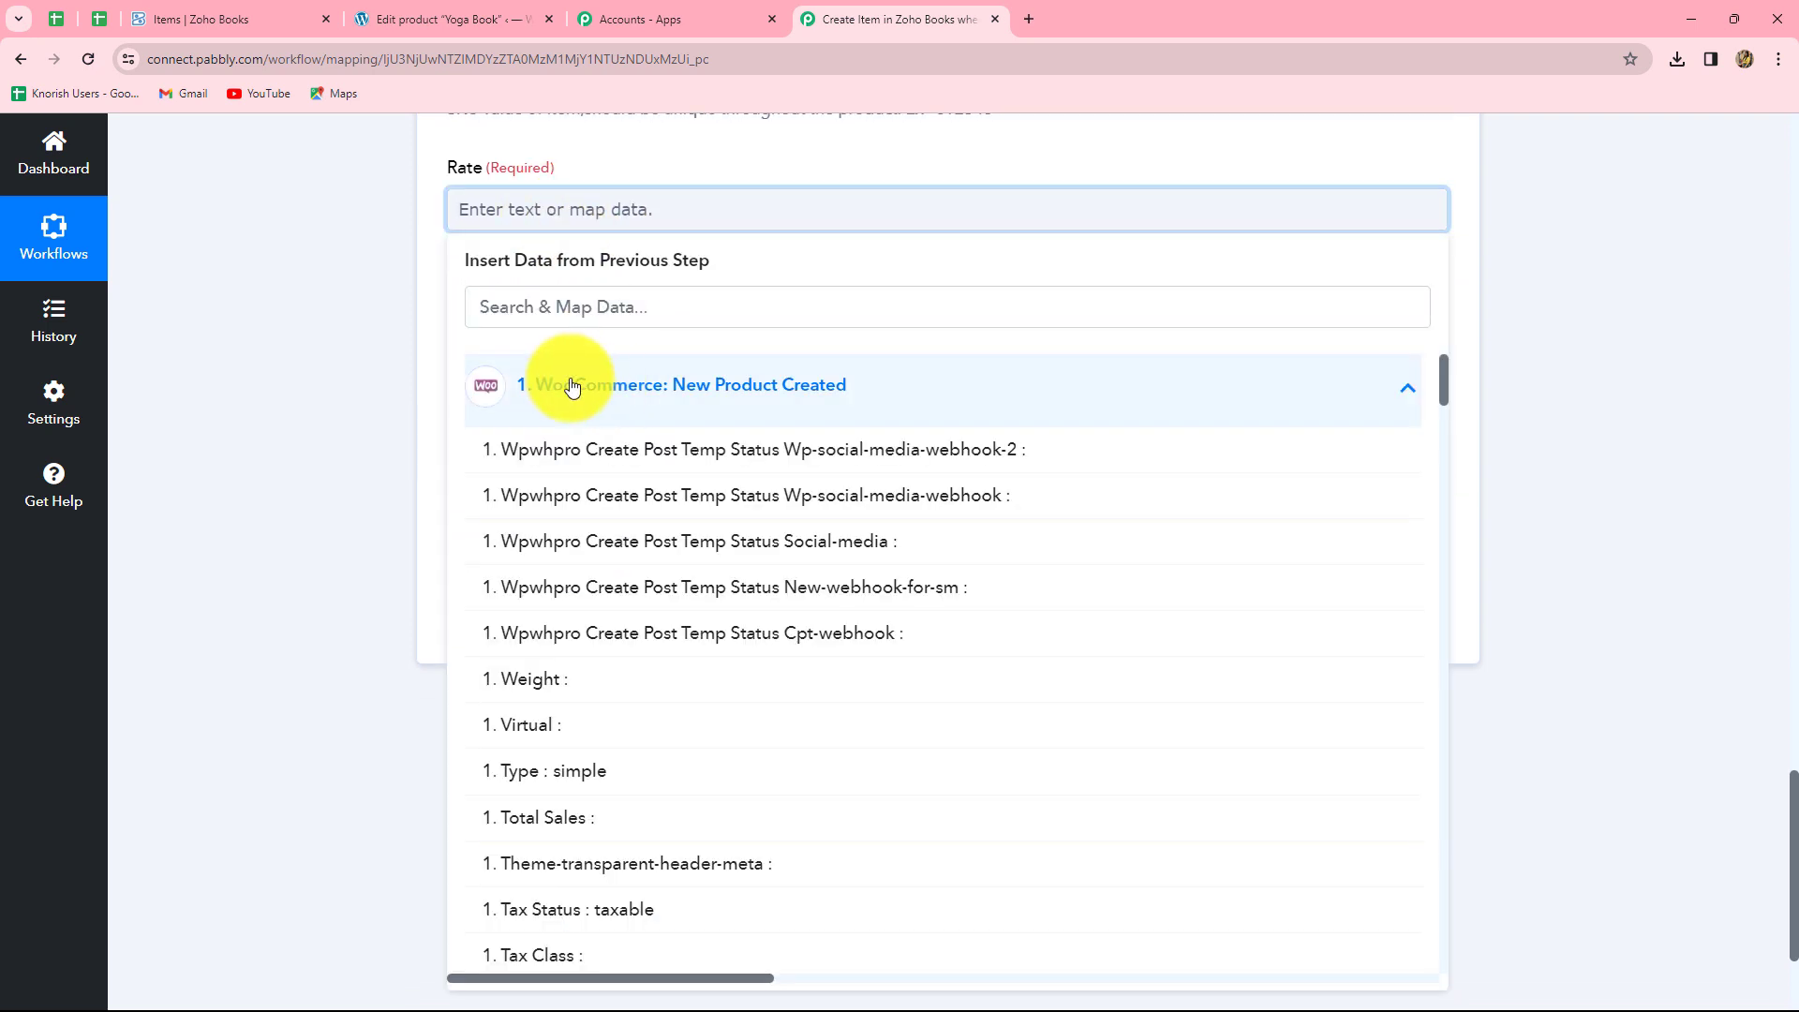
pyautogui.click(534, 312)
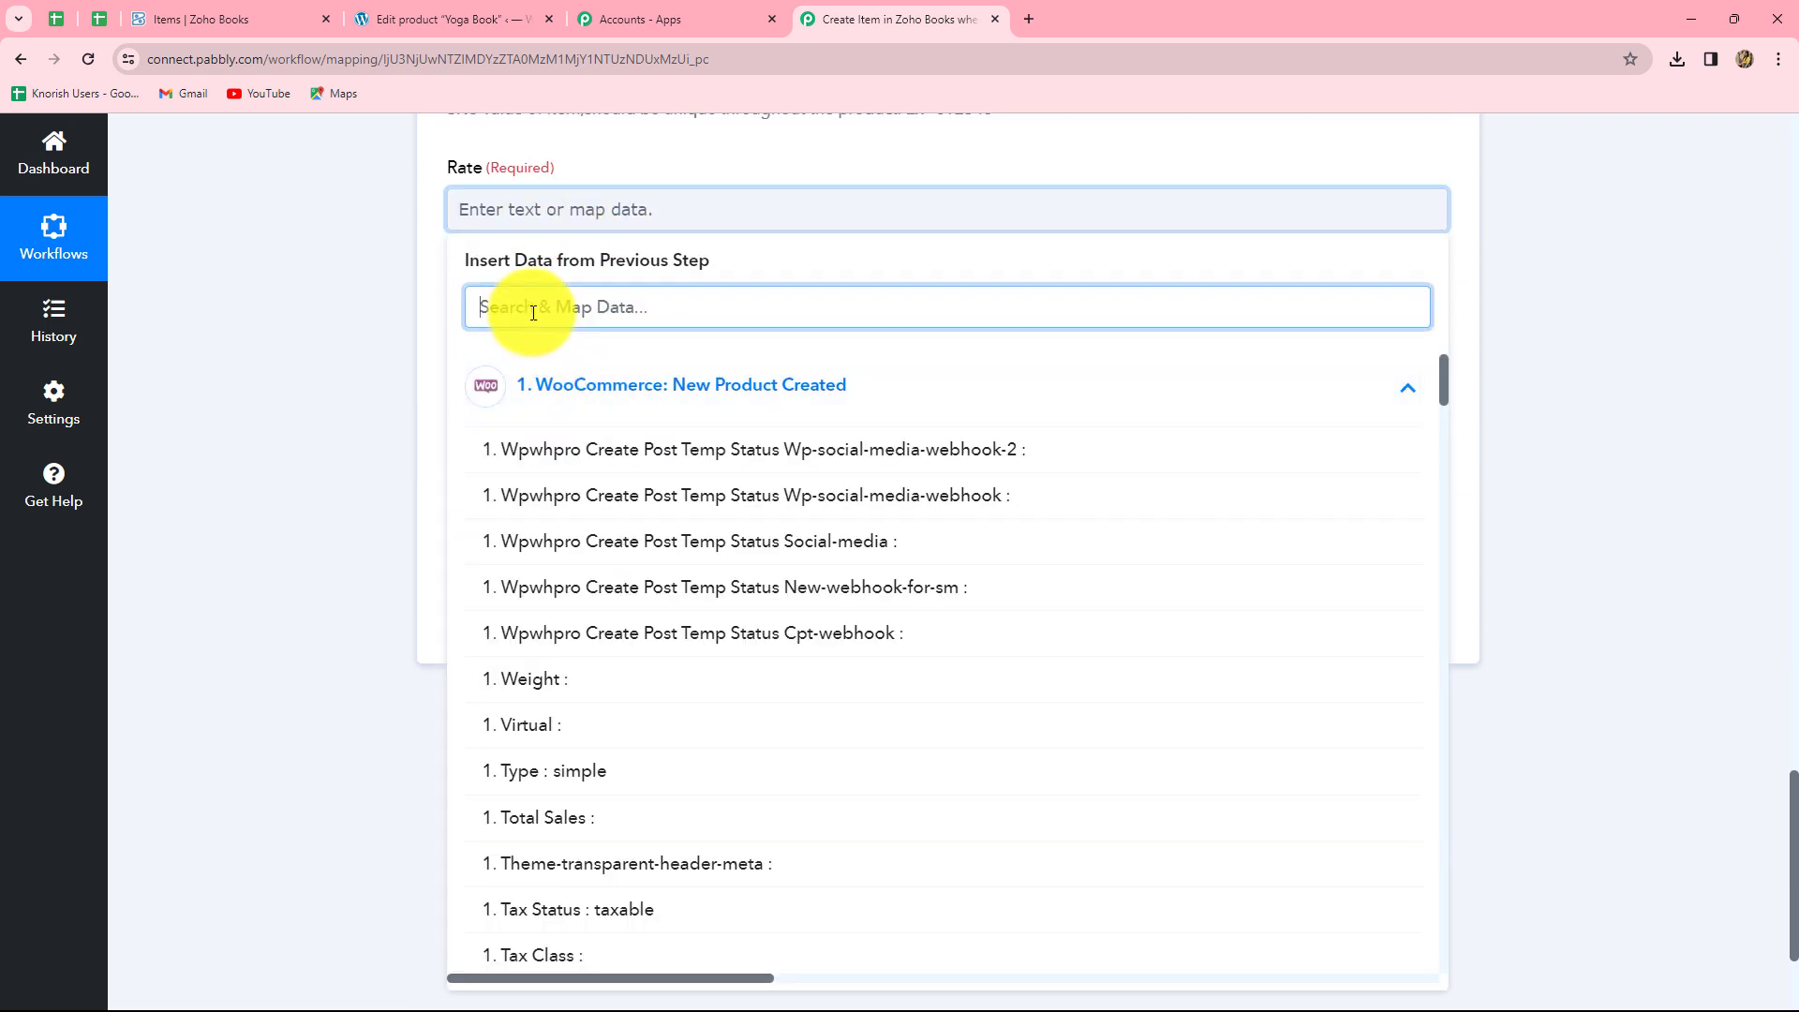
pyautogui.write('pri')
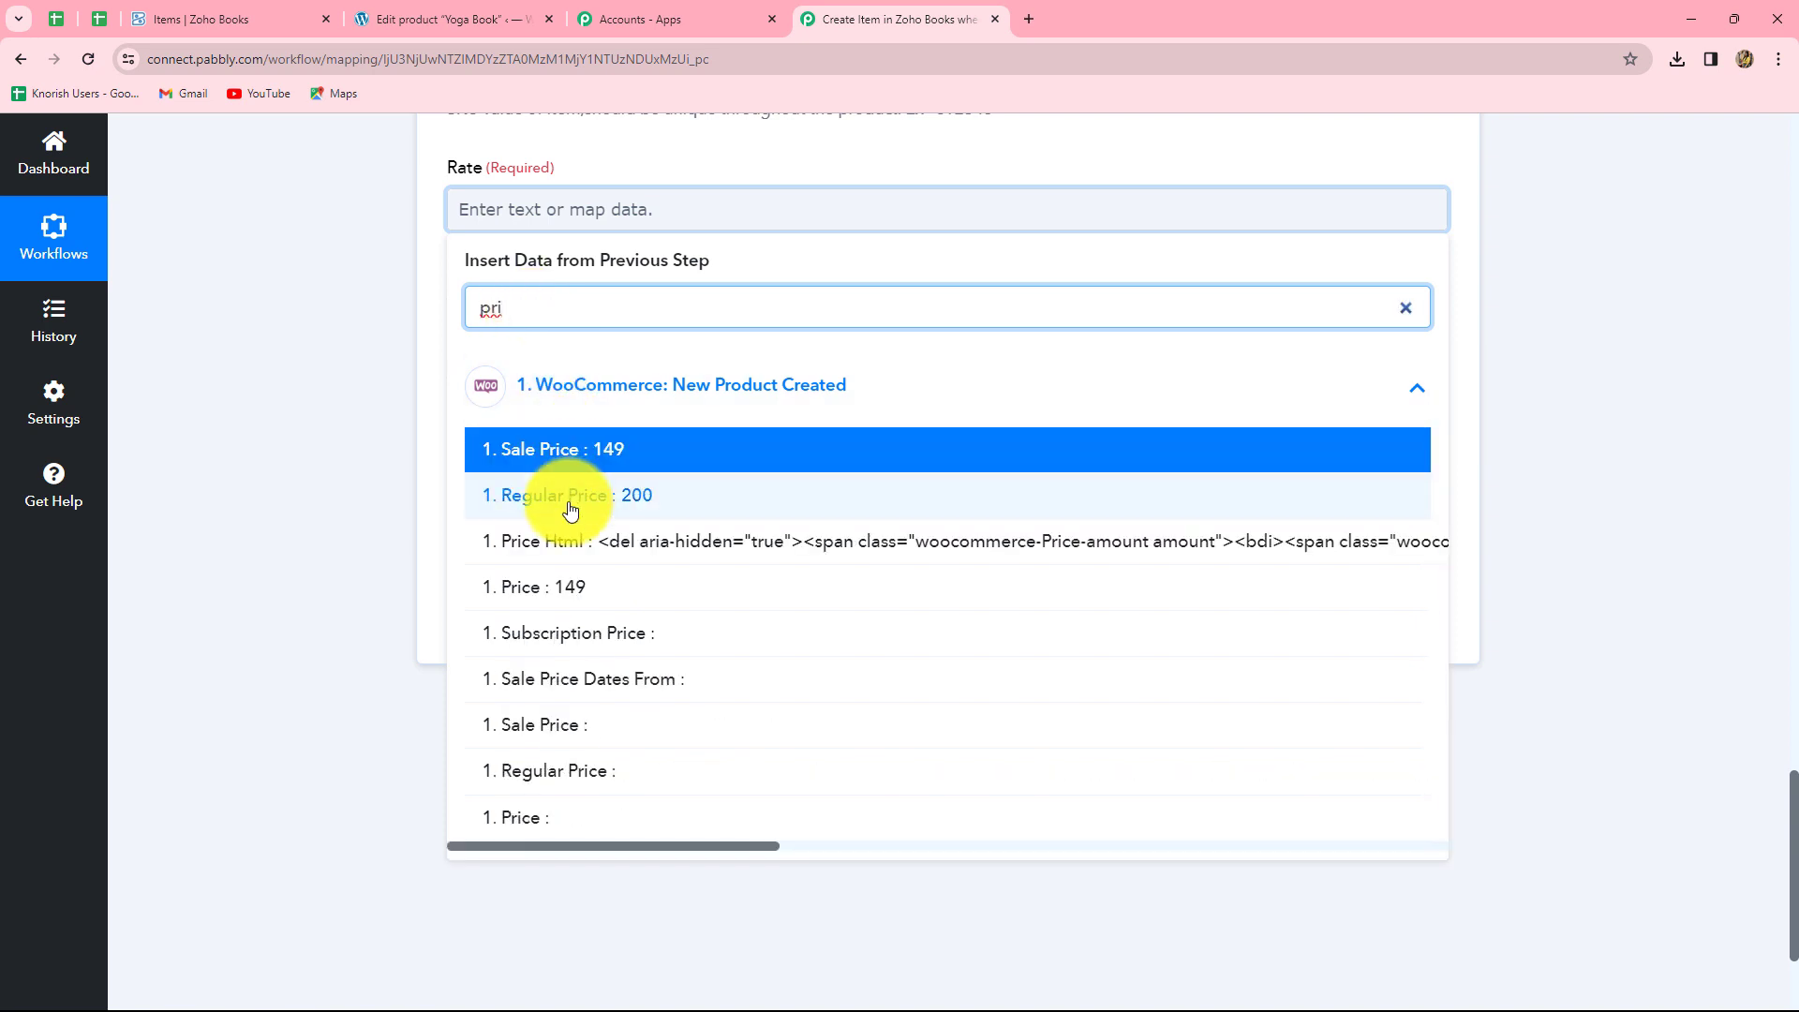
pyautogui.click(785, 498)
pyautogui.click(1540, 433)
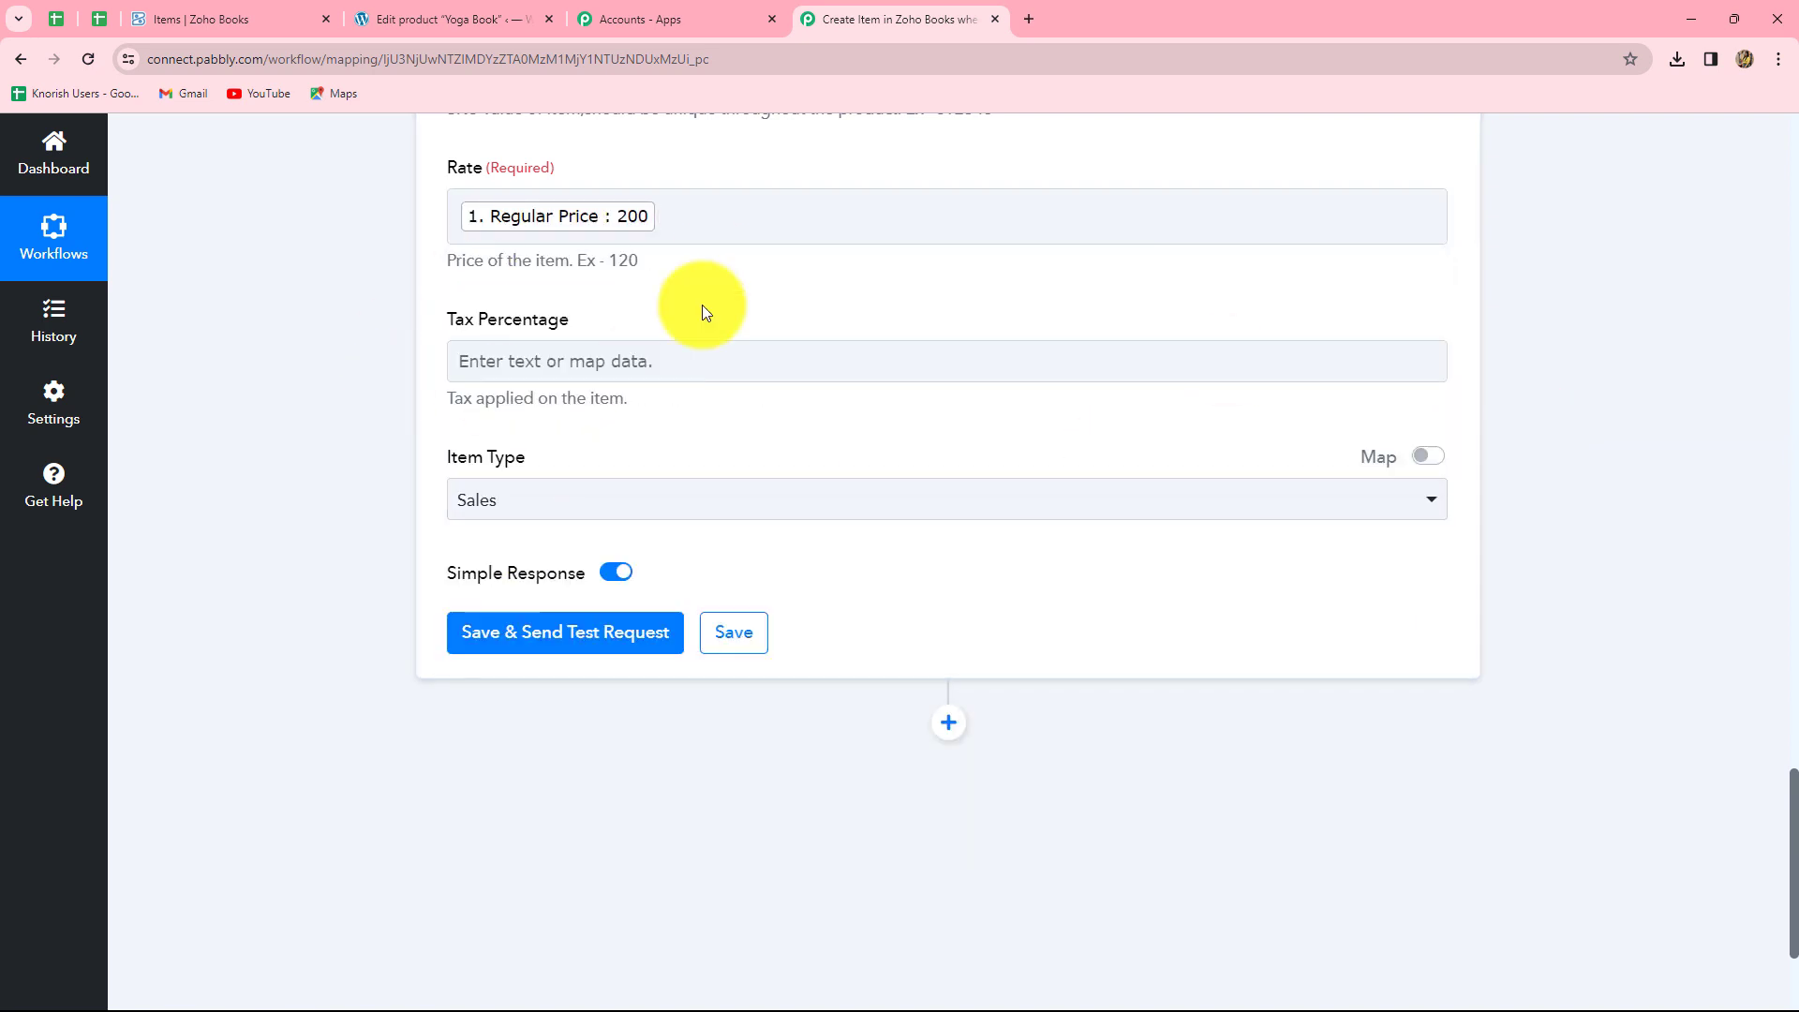
# Step: Leave the Tax Percentage empty and choose Sales as the Item Type
pyautogui.scroll(-1, 672, 333)
pyautogui.click(514, 269)
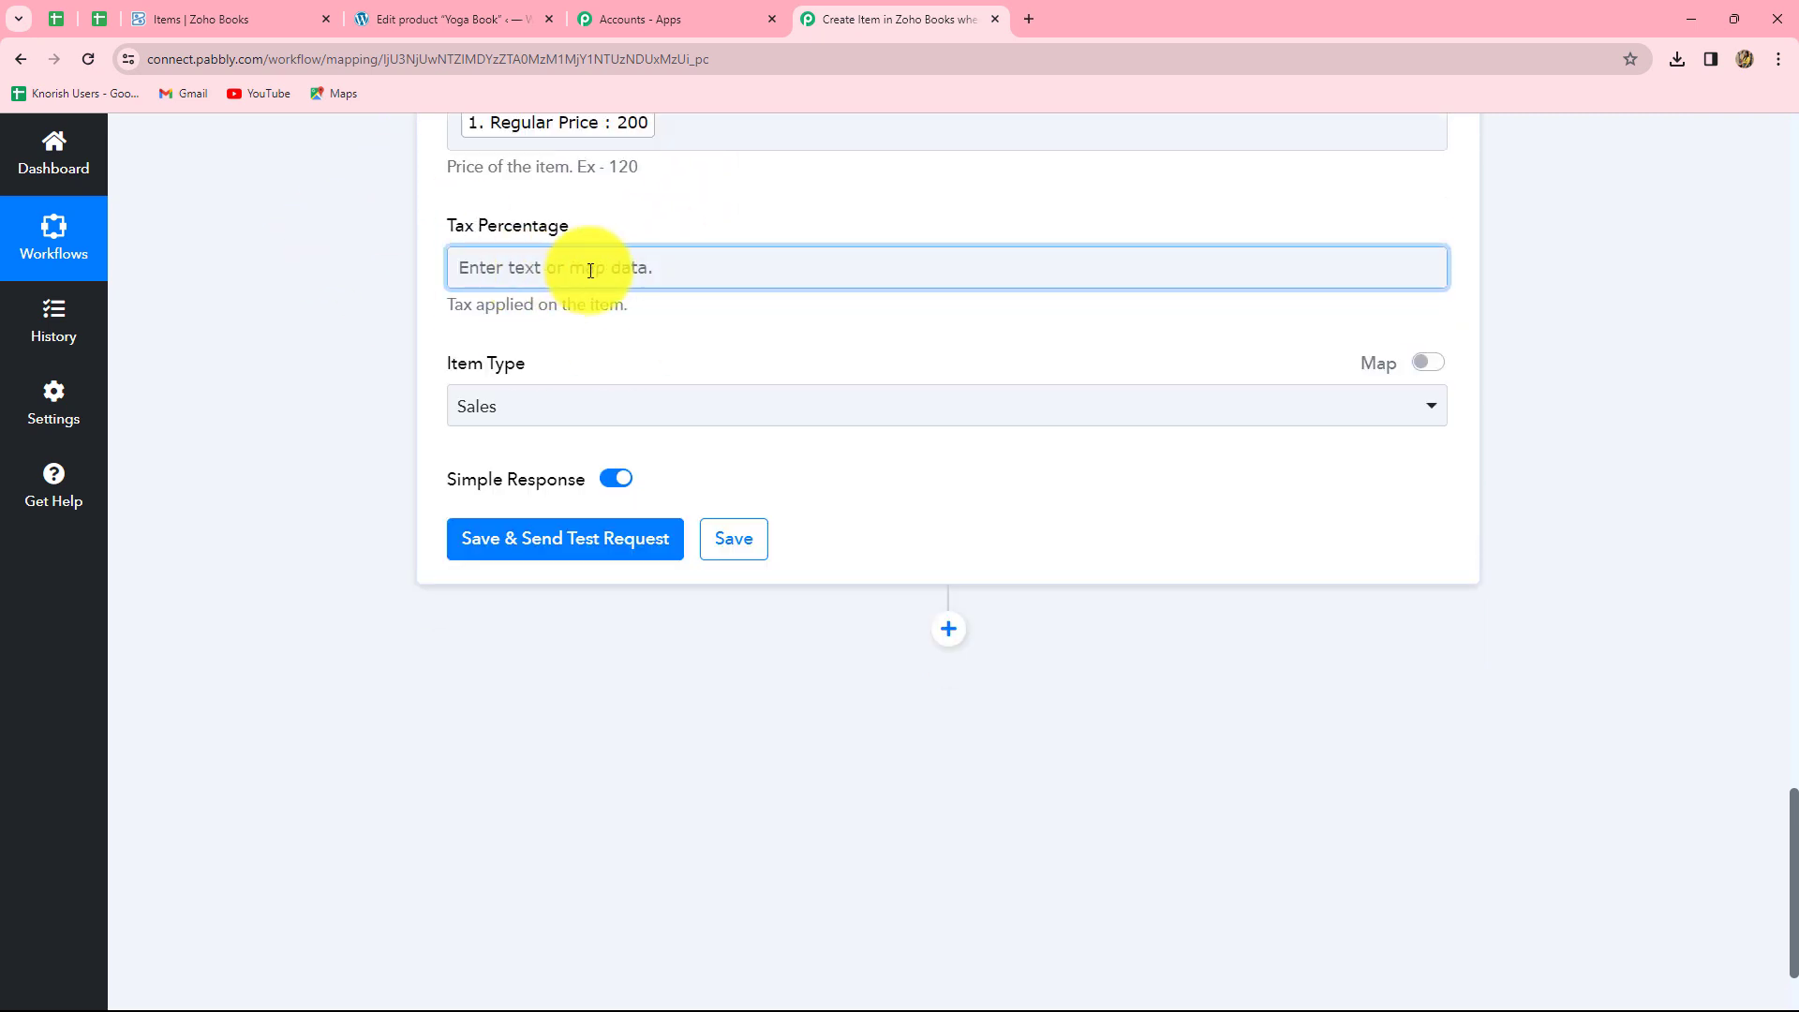
pyautogui.scroll(-2, 591, 271)
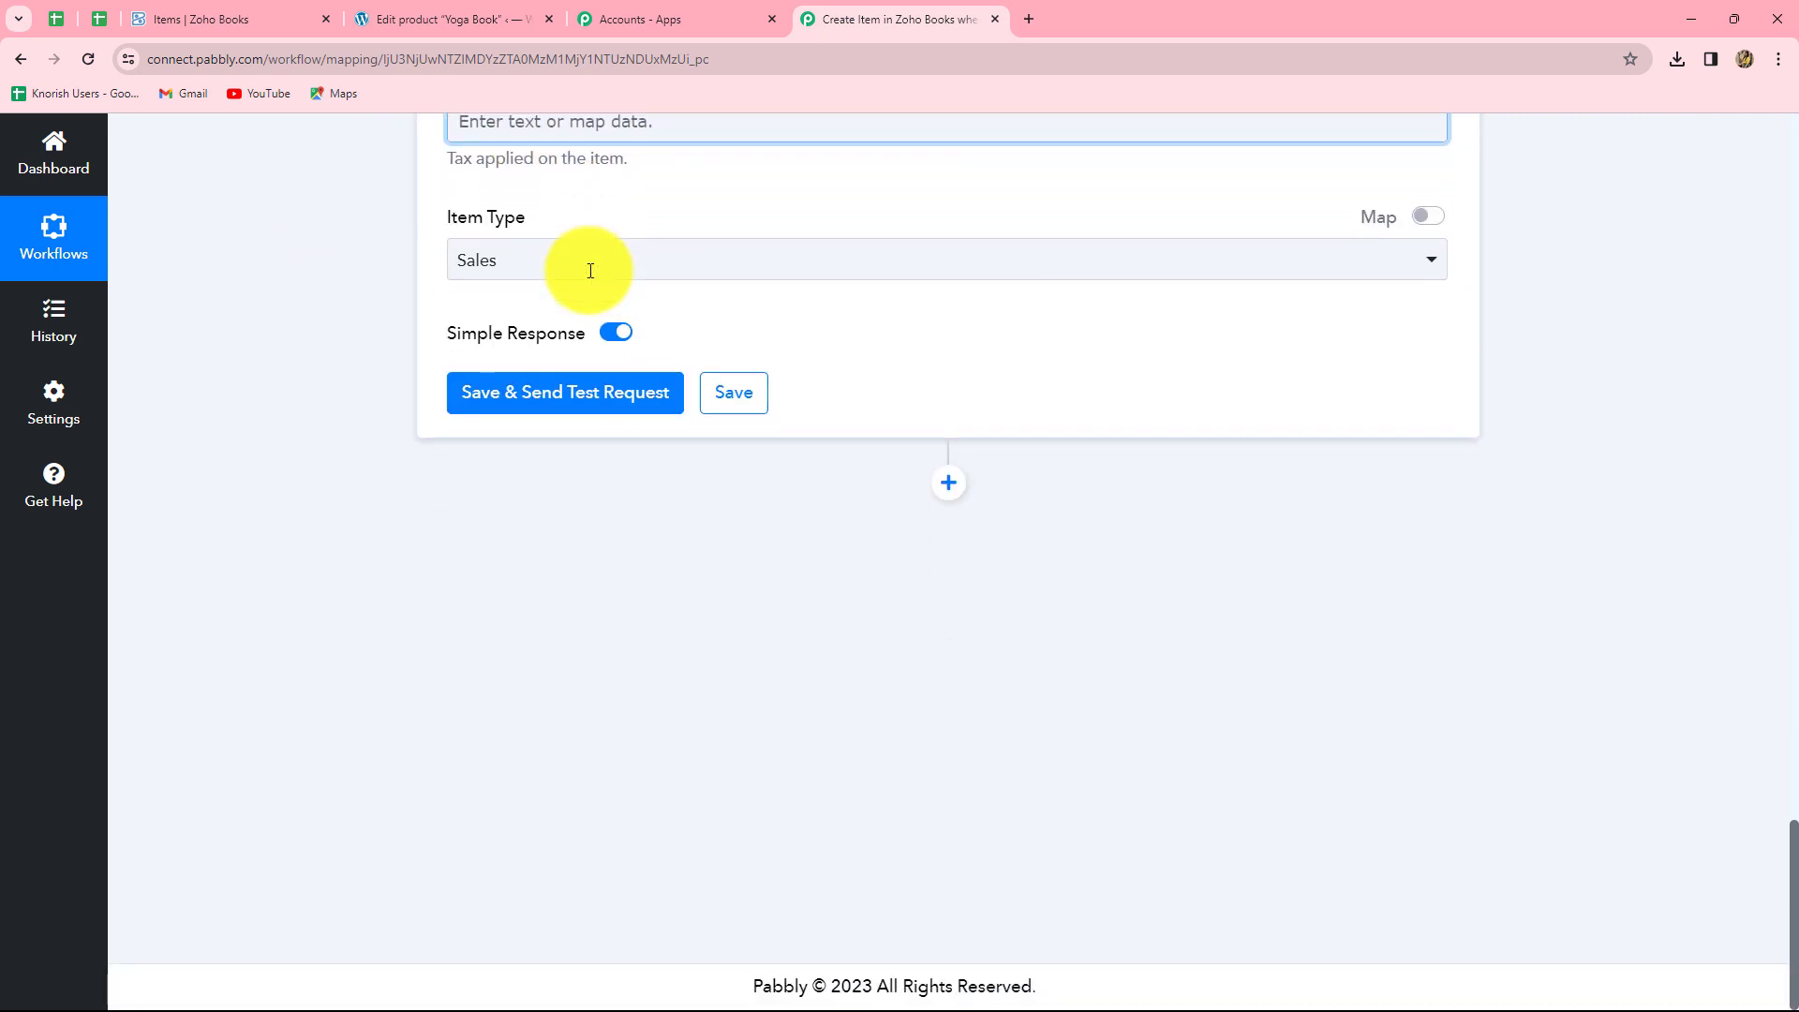
pyautogui.click(535, 261)
pyautogui.click(503, 376)
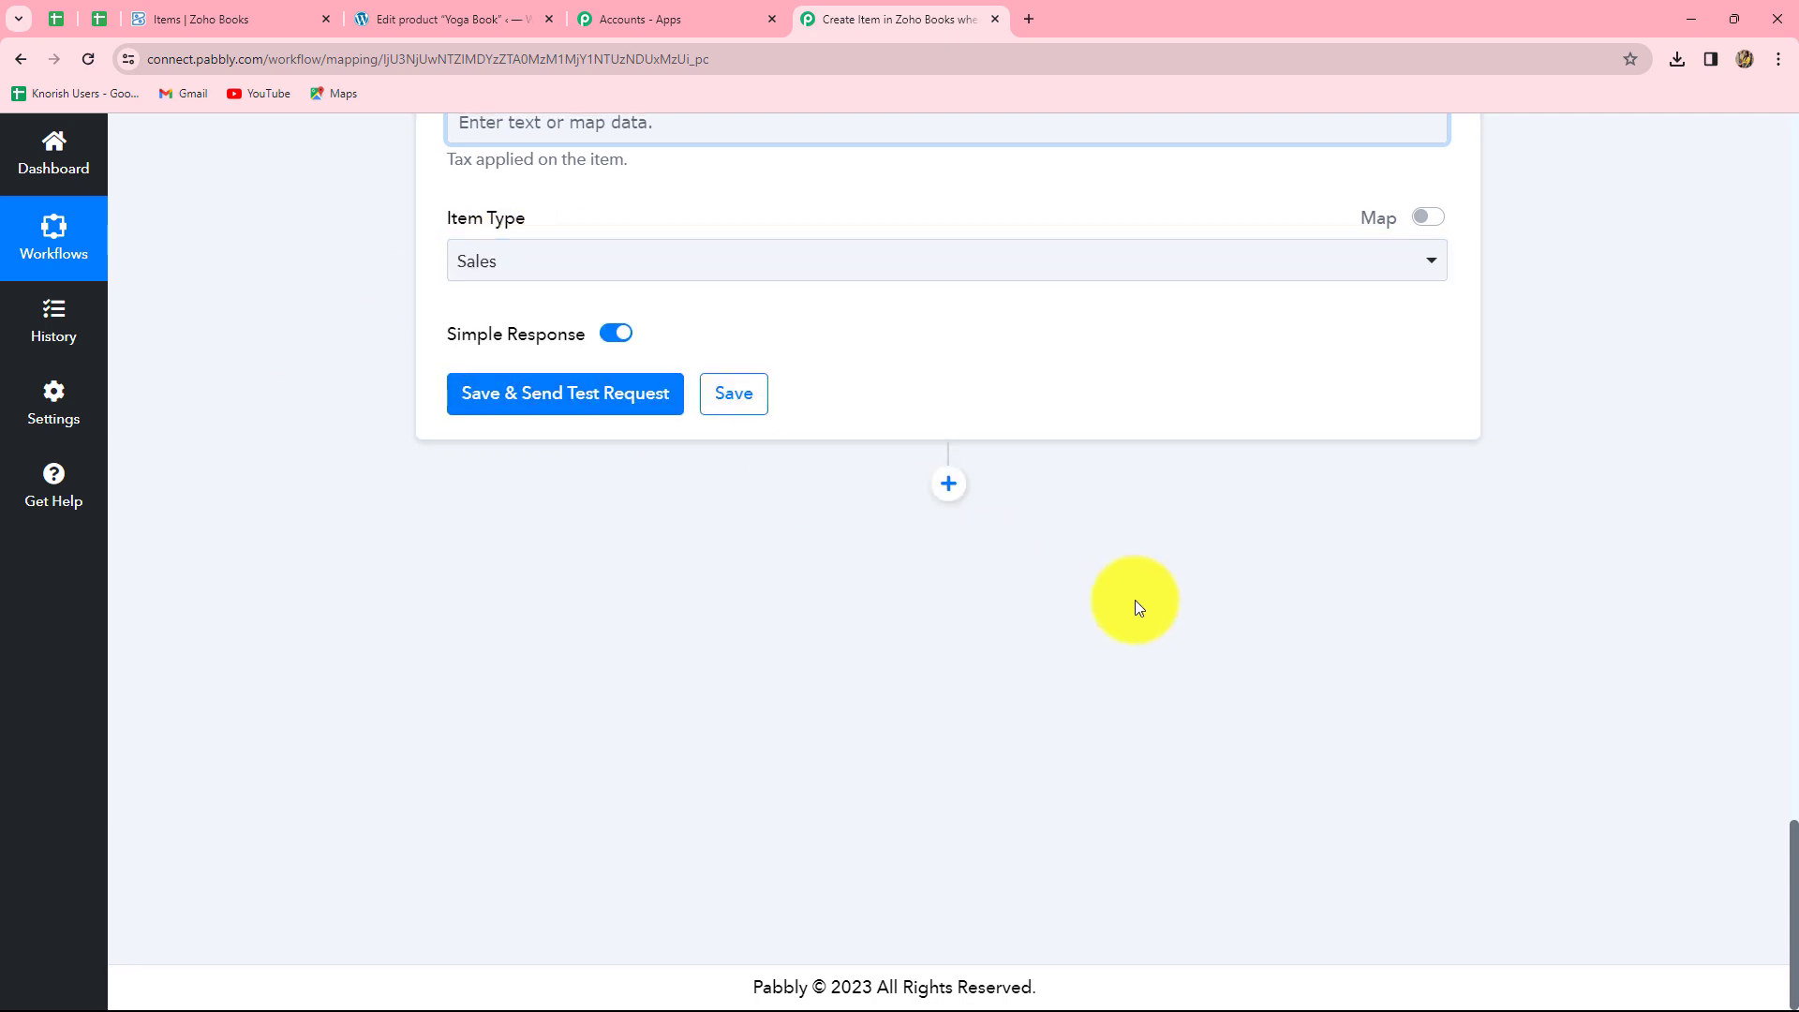
# Step: Save the Create Item action with a test request and check the message in the received response
pyautogui.scroll(12, 1134, 600)
pyautogui.scroll(-12, 1134, 599)
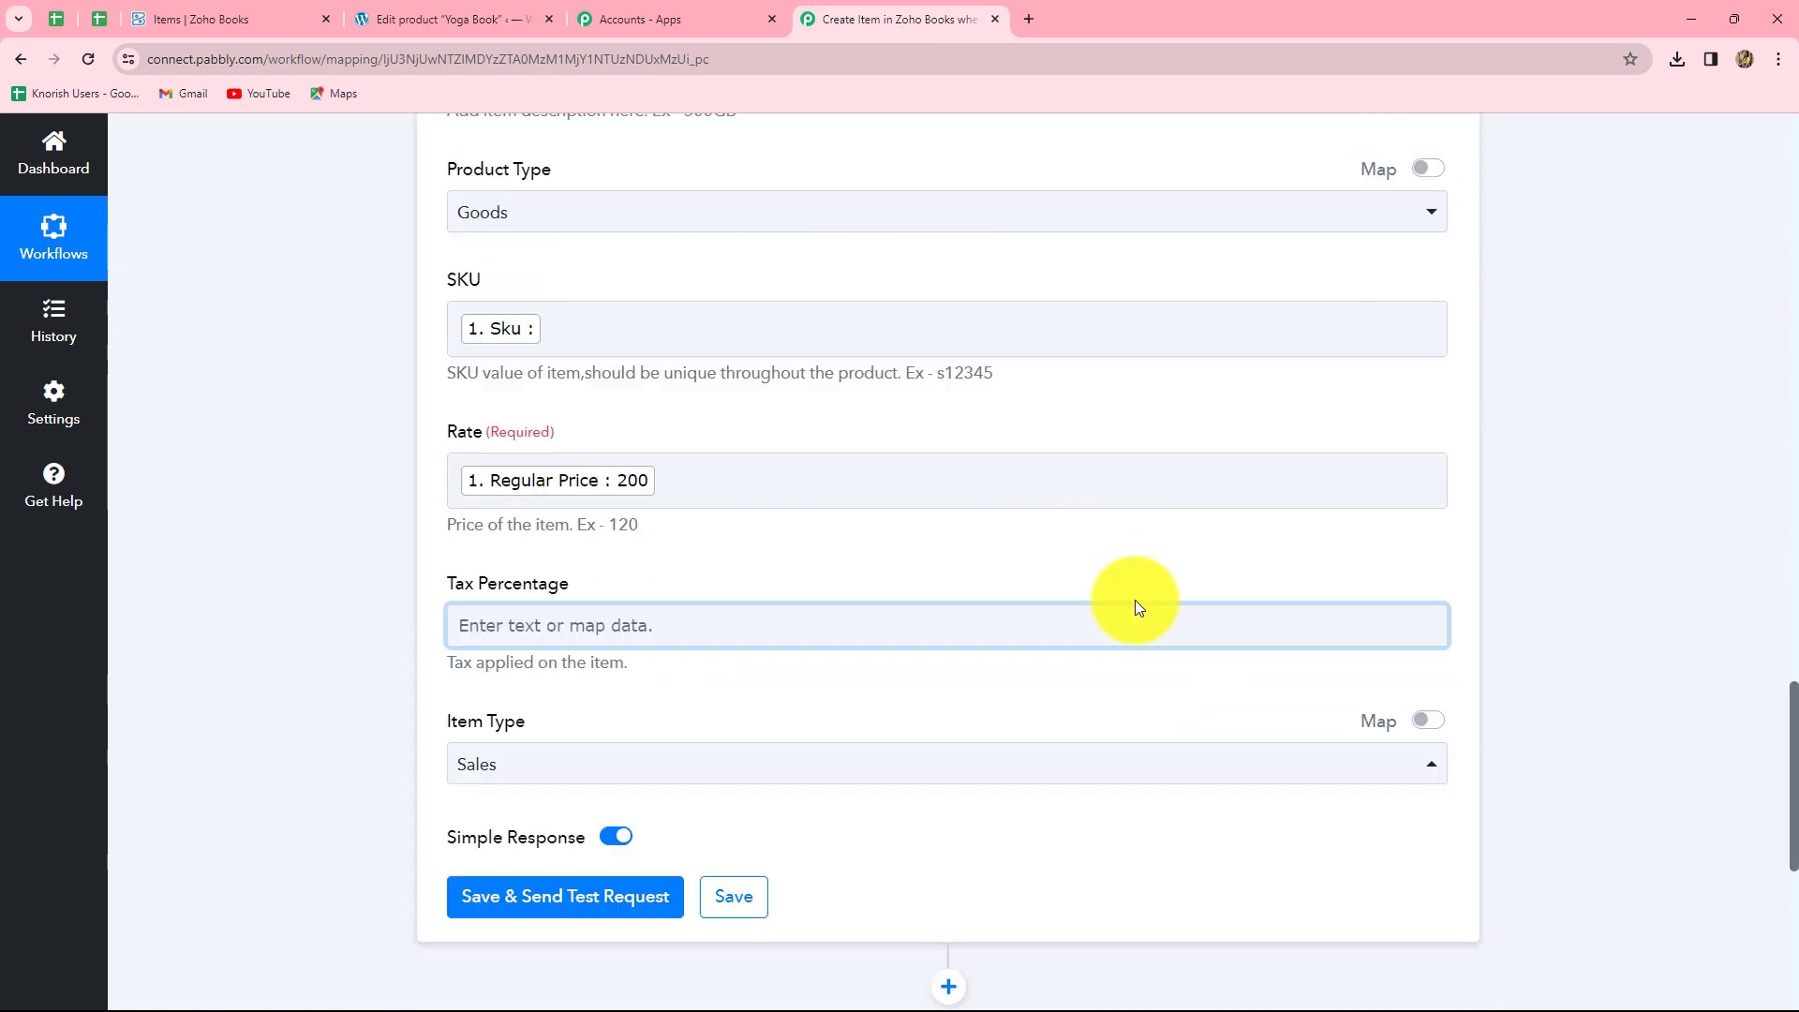
pyautogui.click(631, 386)
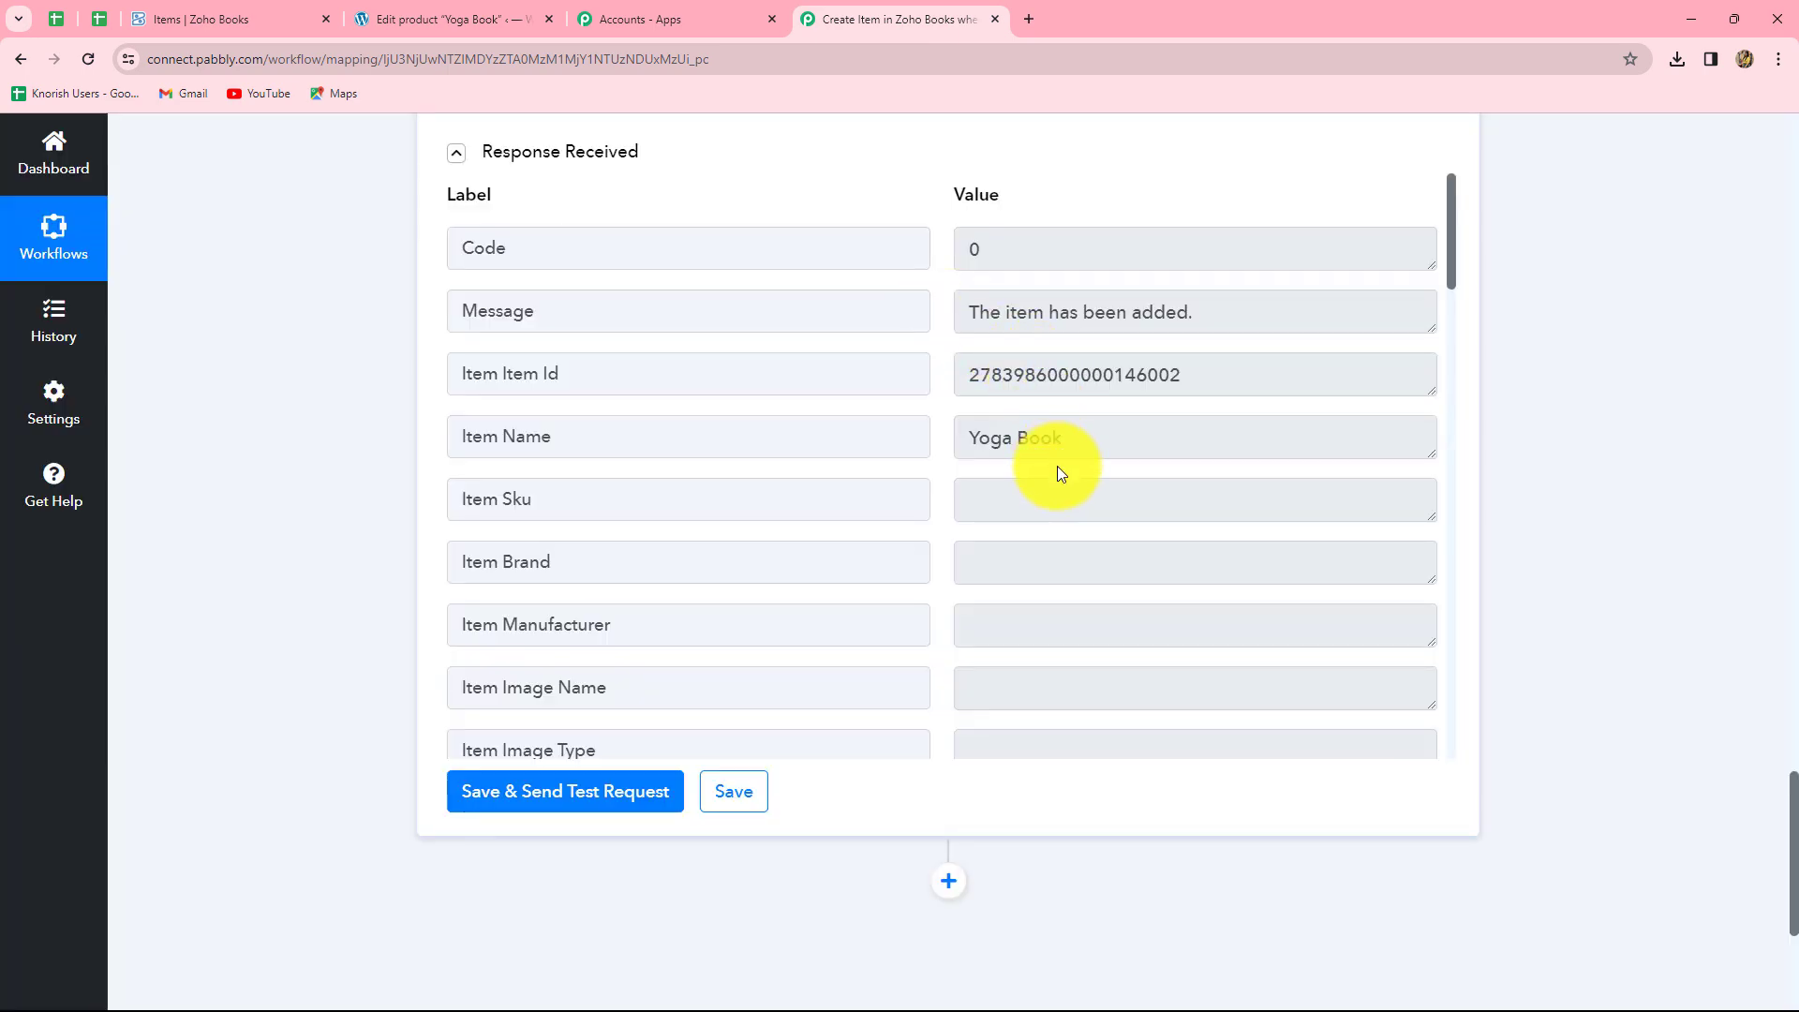
pyautogui.click(966, 315)
pyautogui.moveTo(966, 316); pyautogui.dragTo(1211, 322)
pyautogui.click(1214, 323)
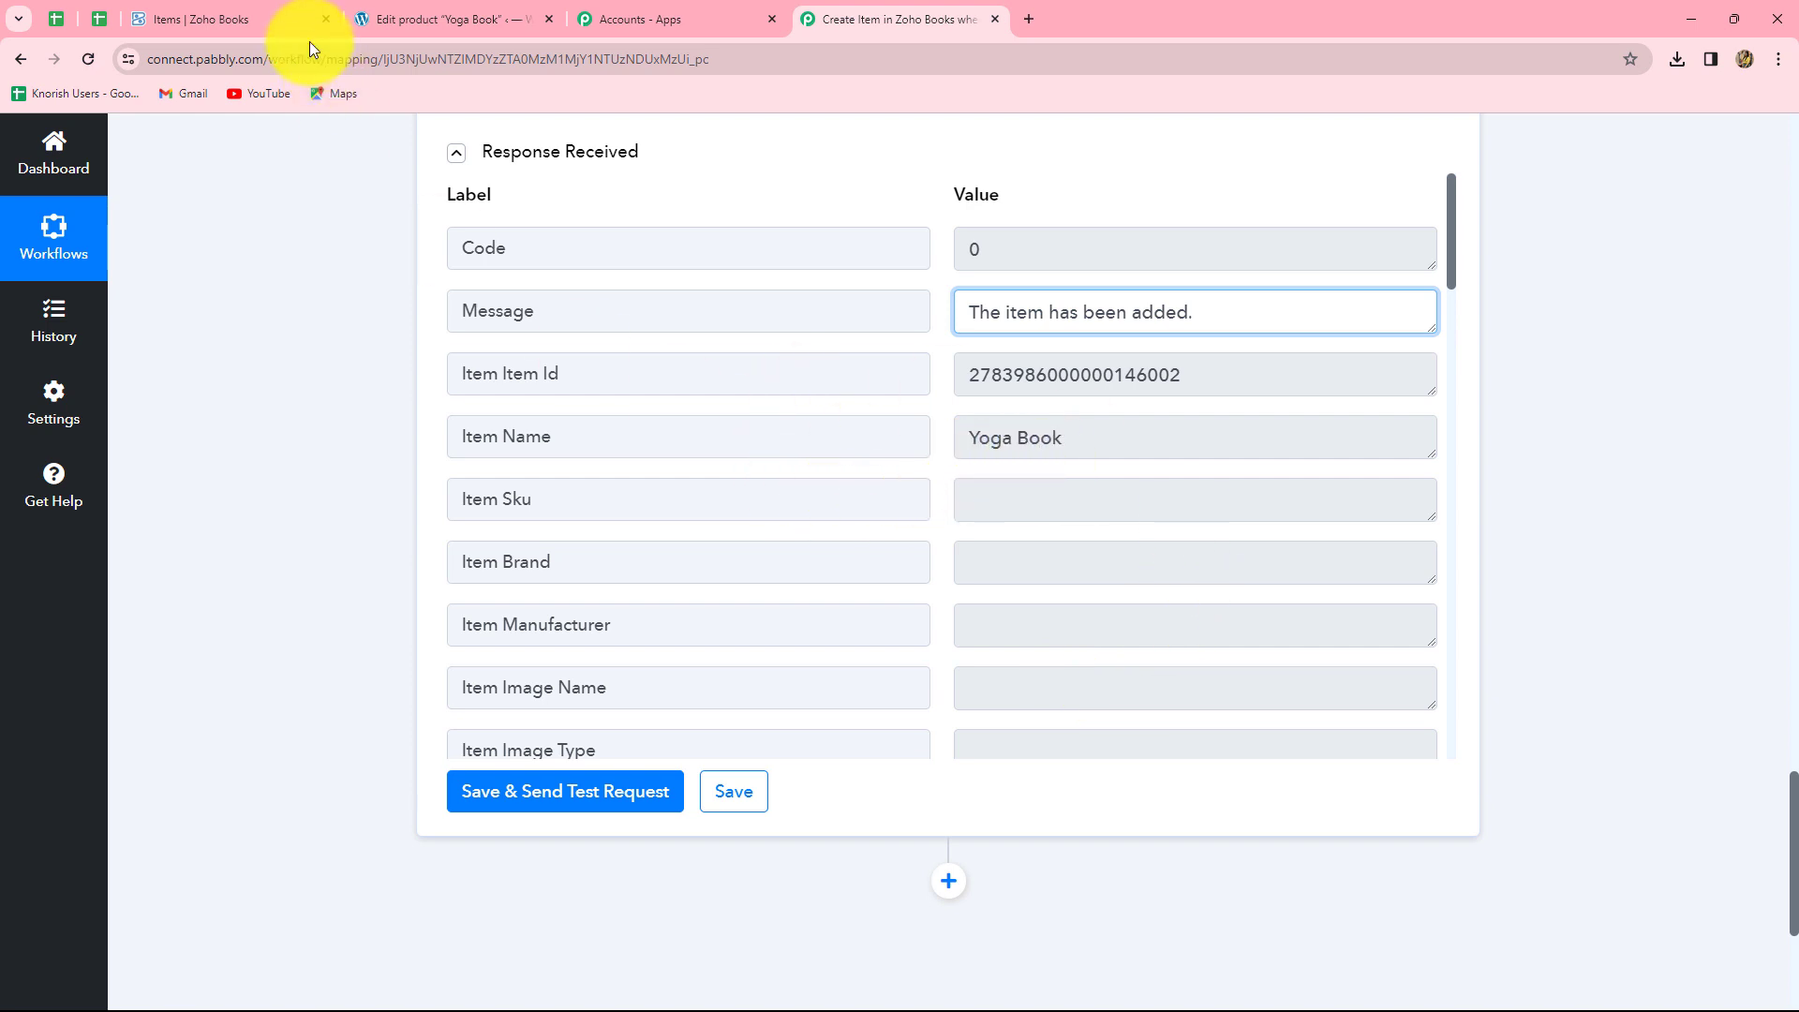
# Step: Switch to Zoho Books, reload the item list and open the Yoga Book item to check its details
pyautogui.click(205, 15)
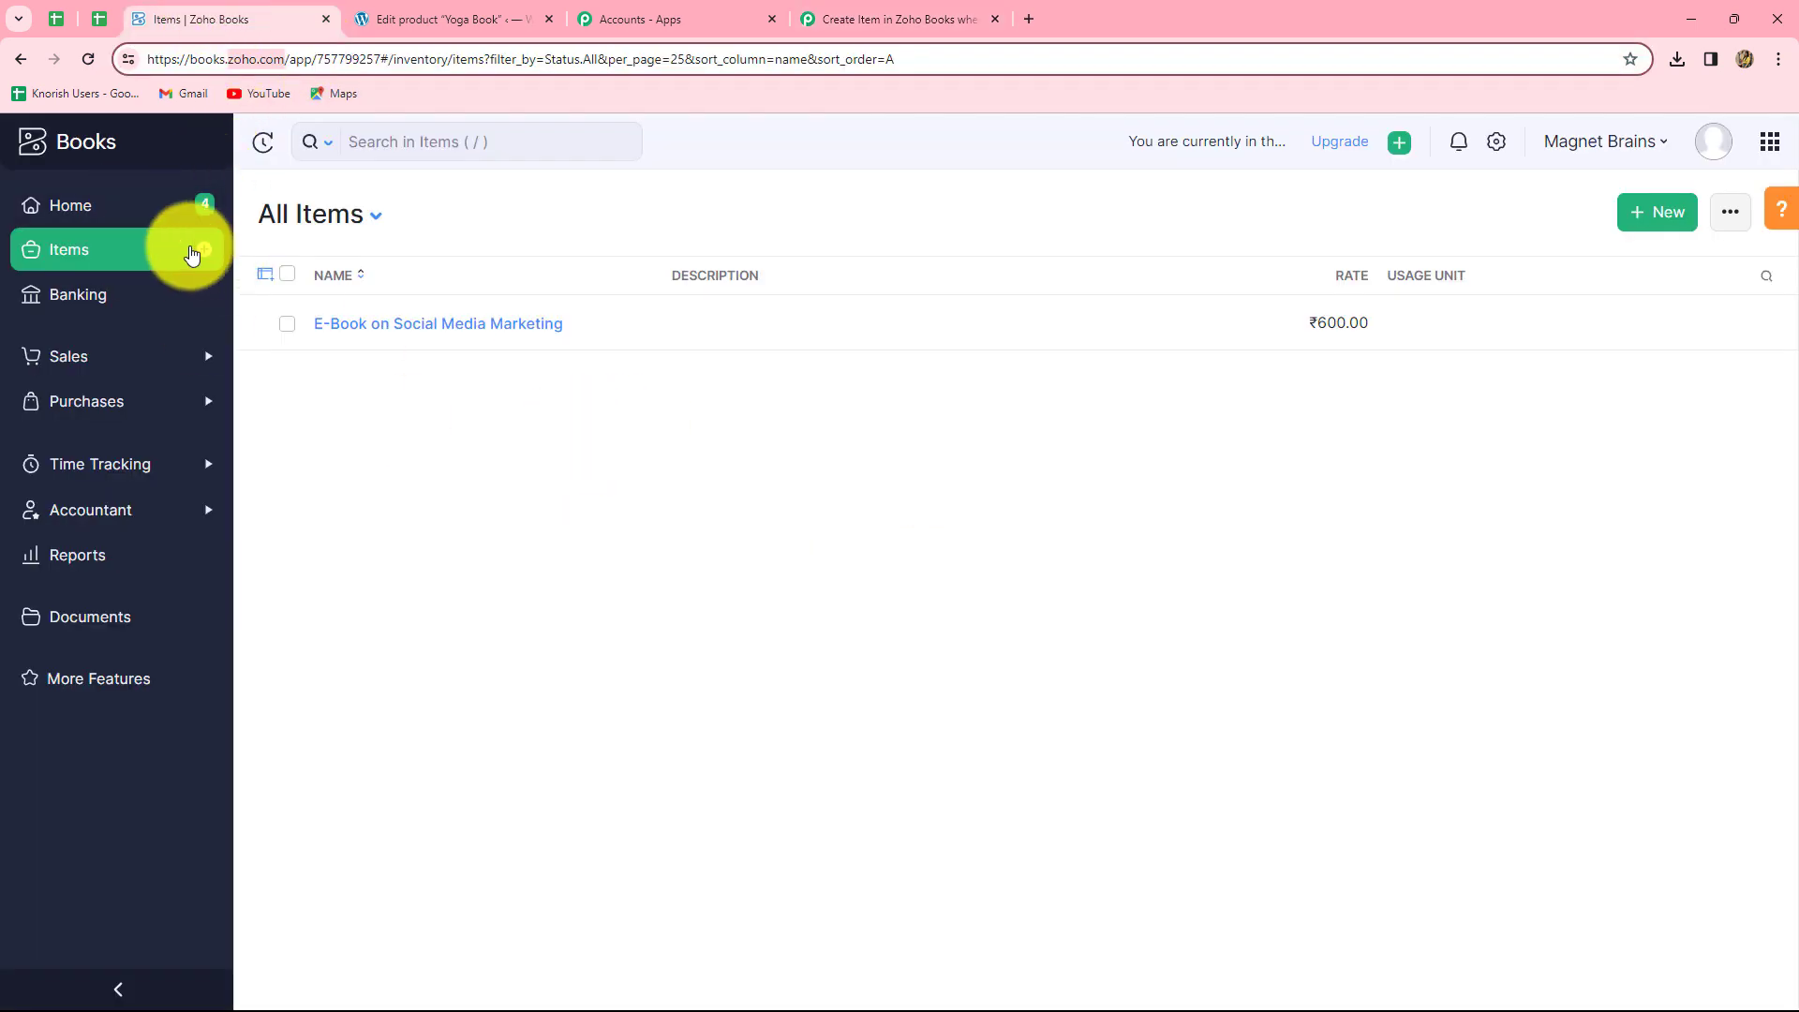
pyautogui.click(88, 60)
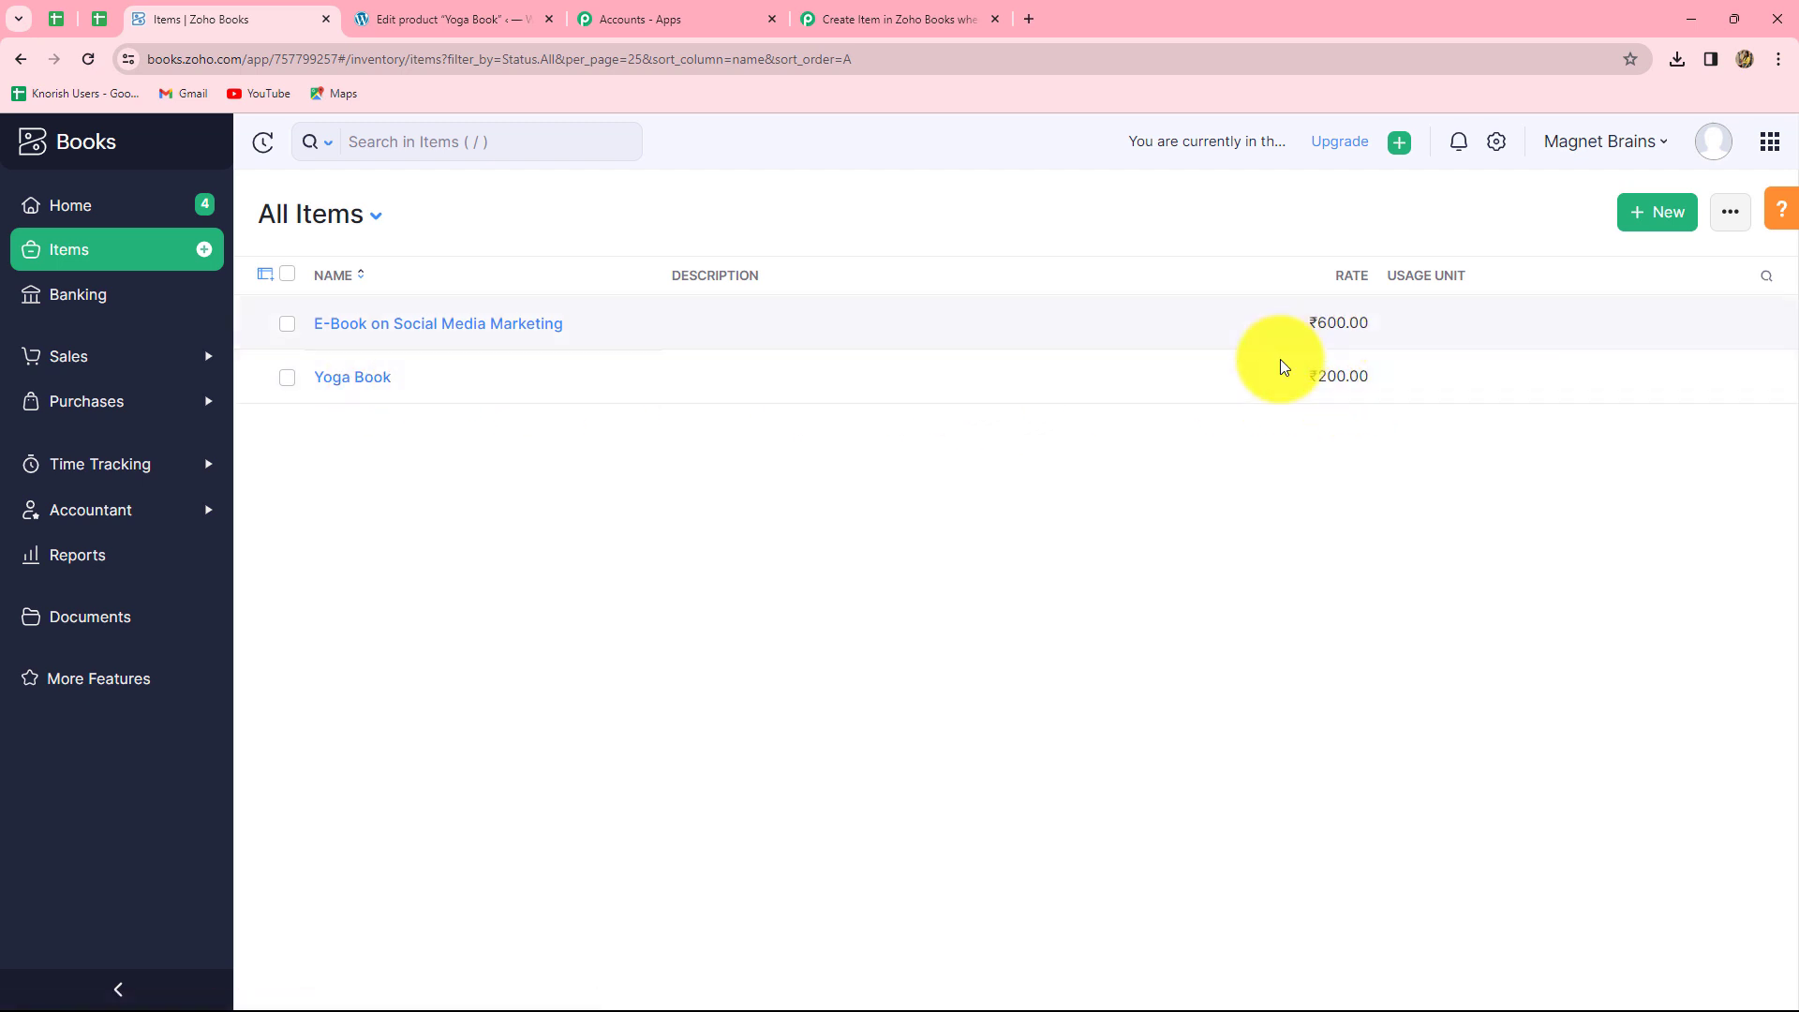
pyautogui.click(369, 378)
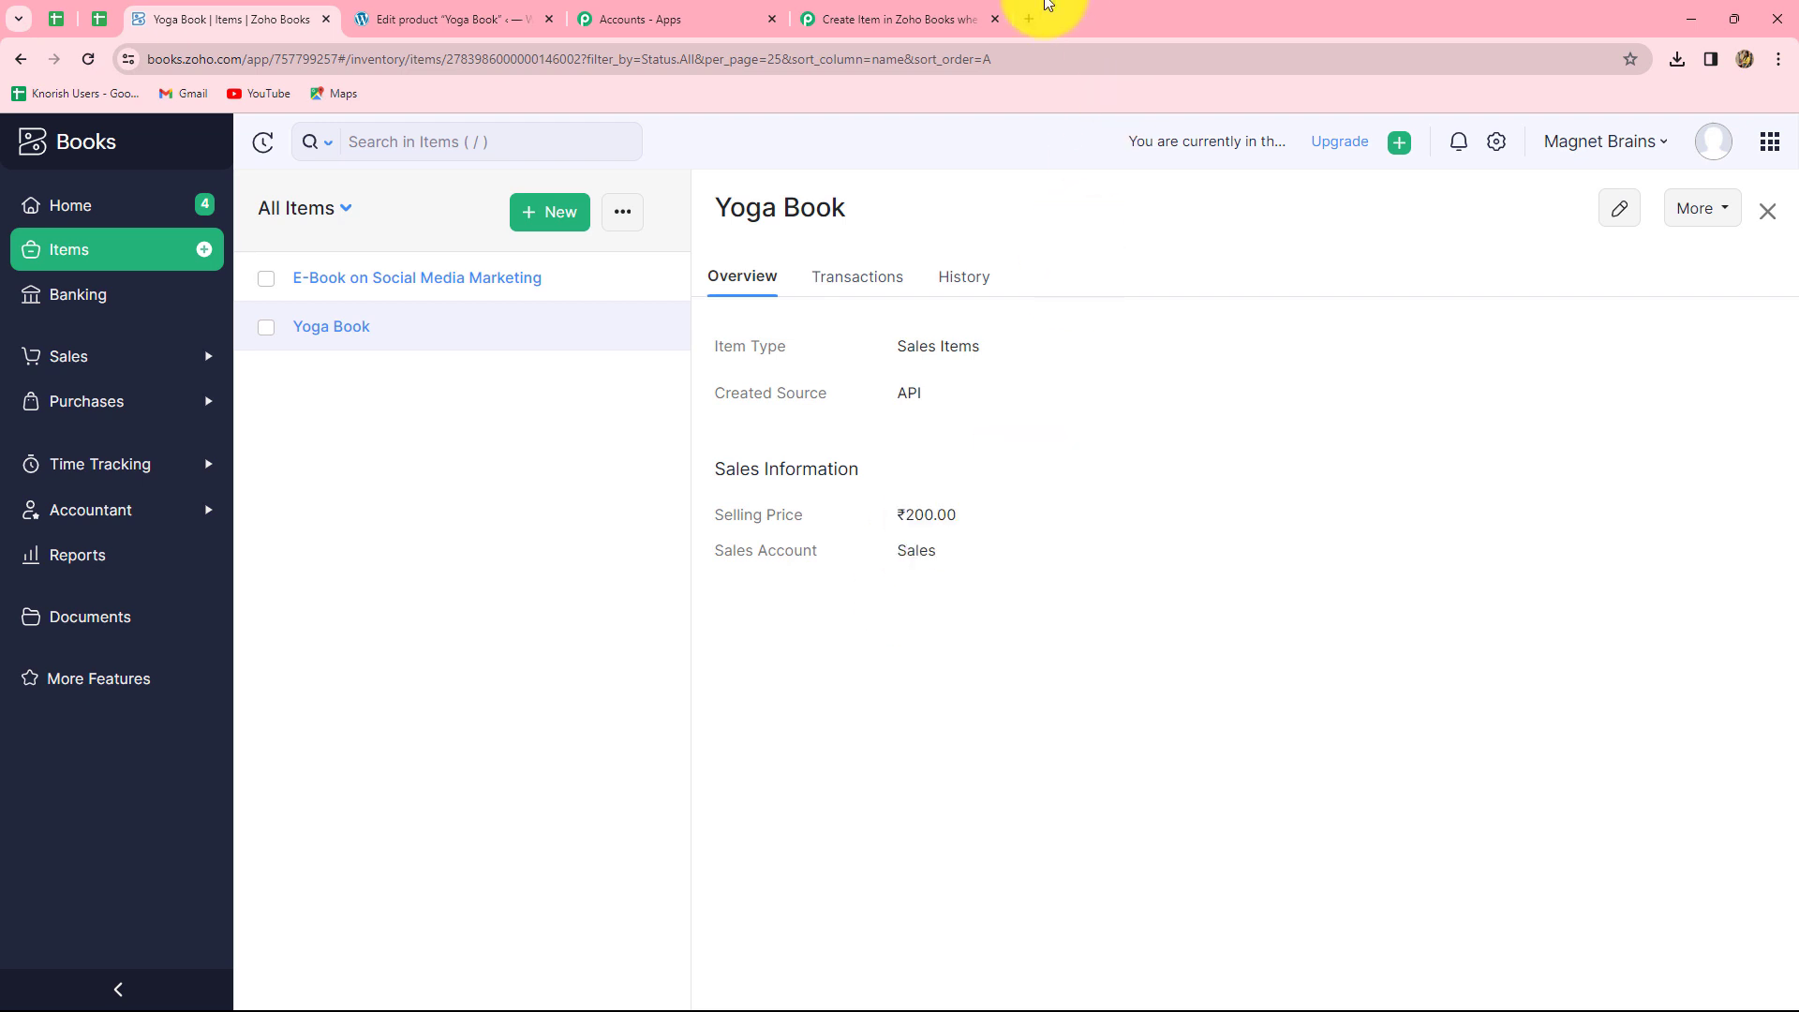
# Step: Return to the Pabbly Connect workflow and review its configured steps from the action back toward the trigger
pyautogui.click(931, 16)
pyautogui.scroll(3, 1790, 529)
pyautogui.scroll(15, 1795, 530)
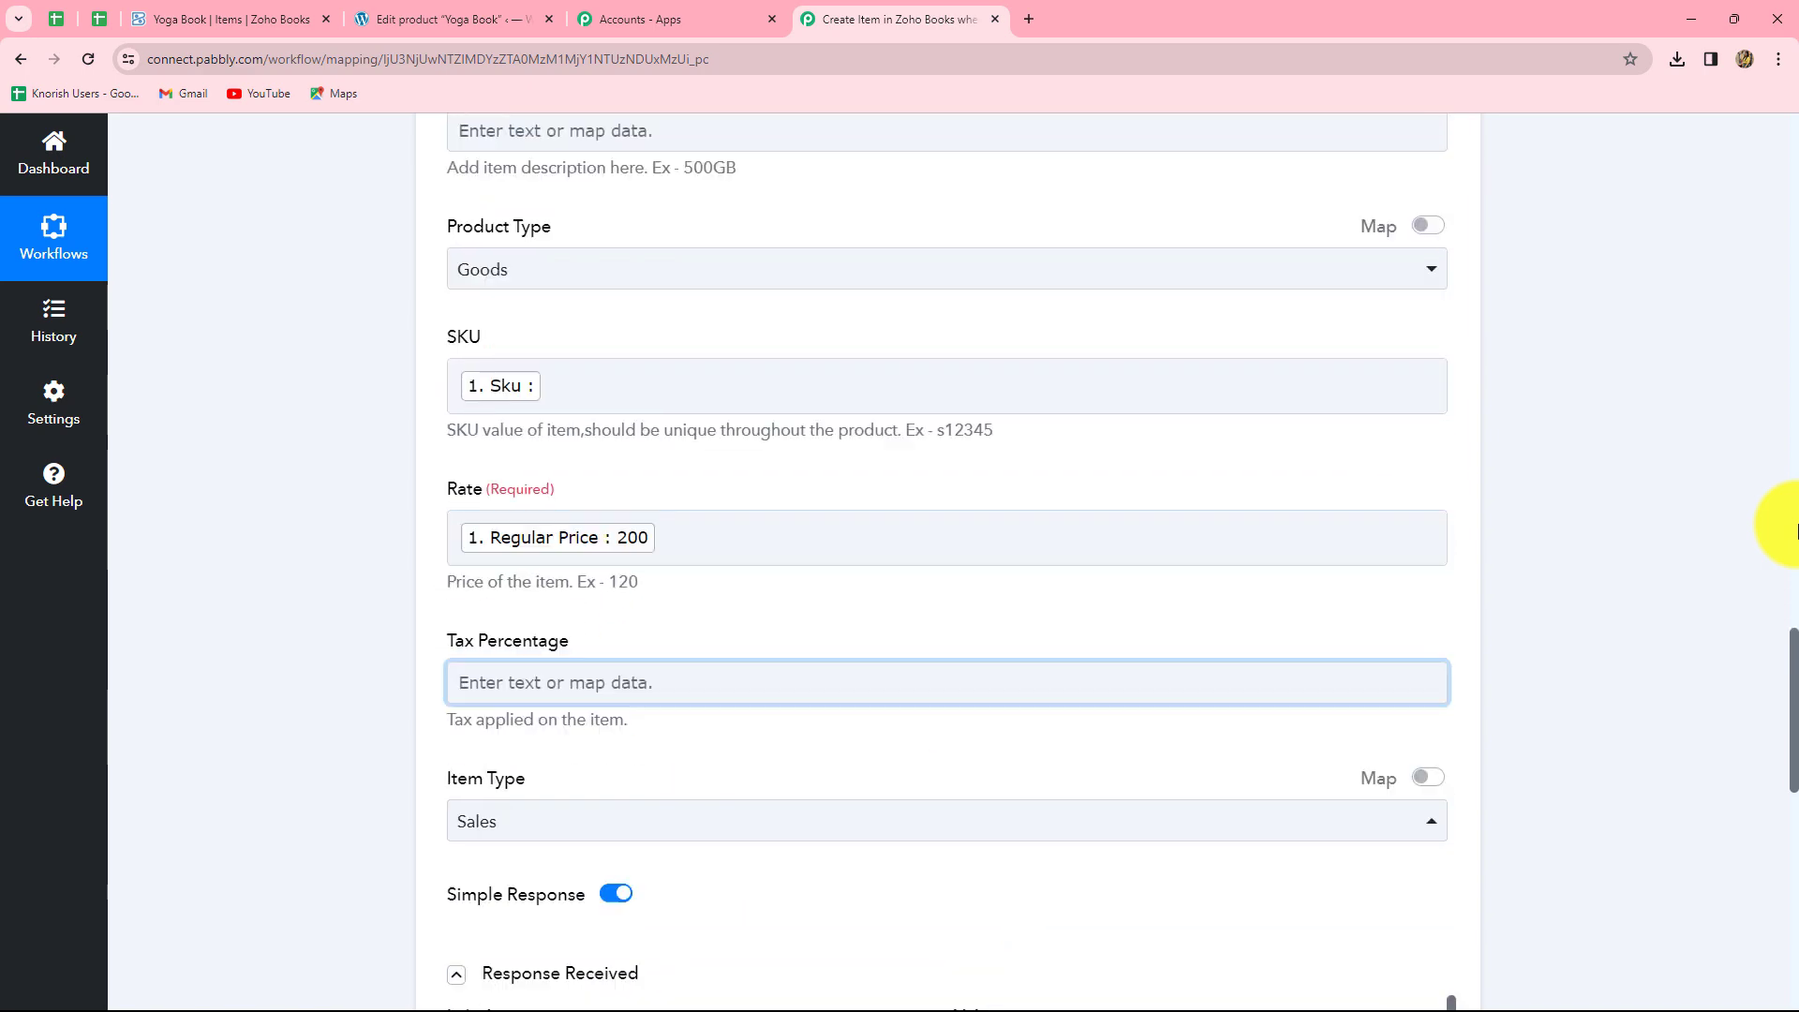